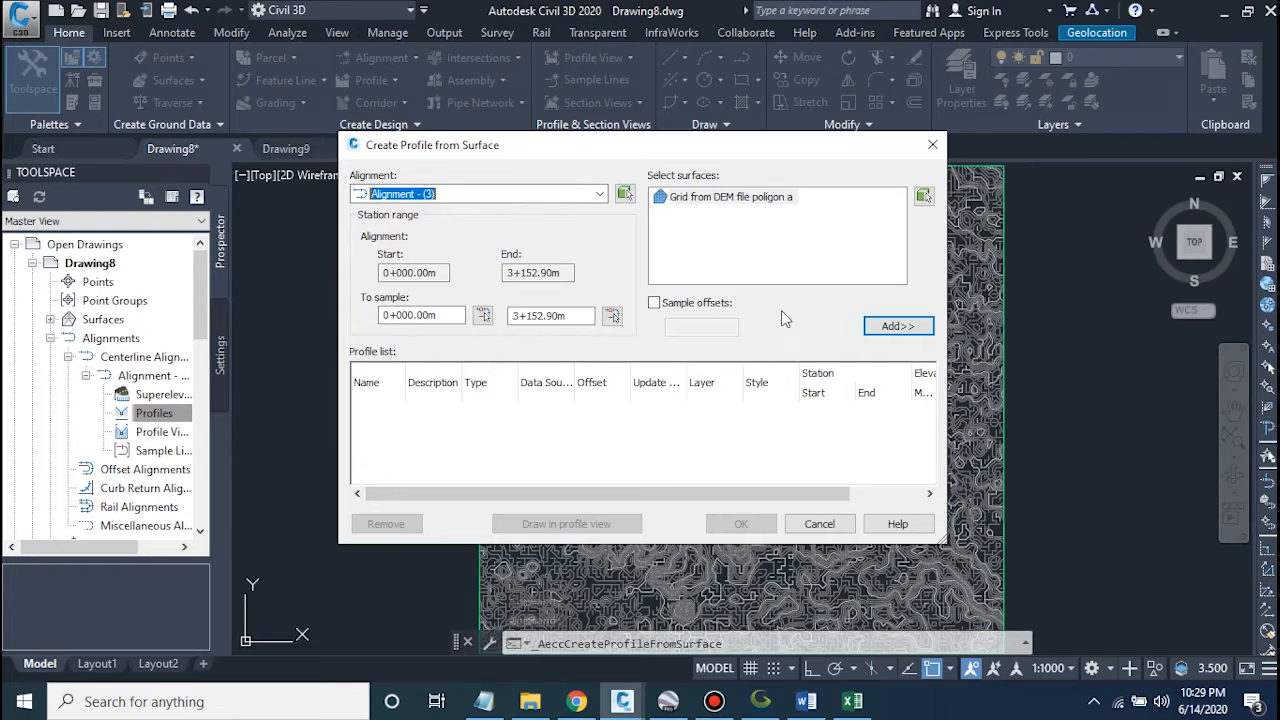
Create a surface profile of Grid from DEM file poligon a along Alignment - (3) and start drawing its profile view
left_click(894, 326)
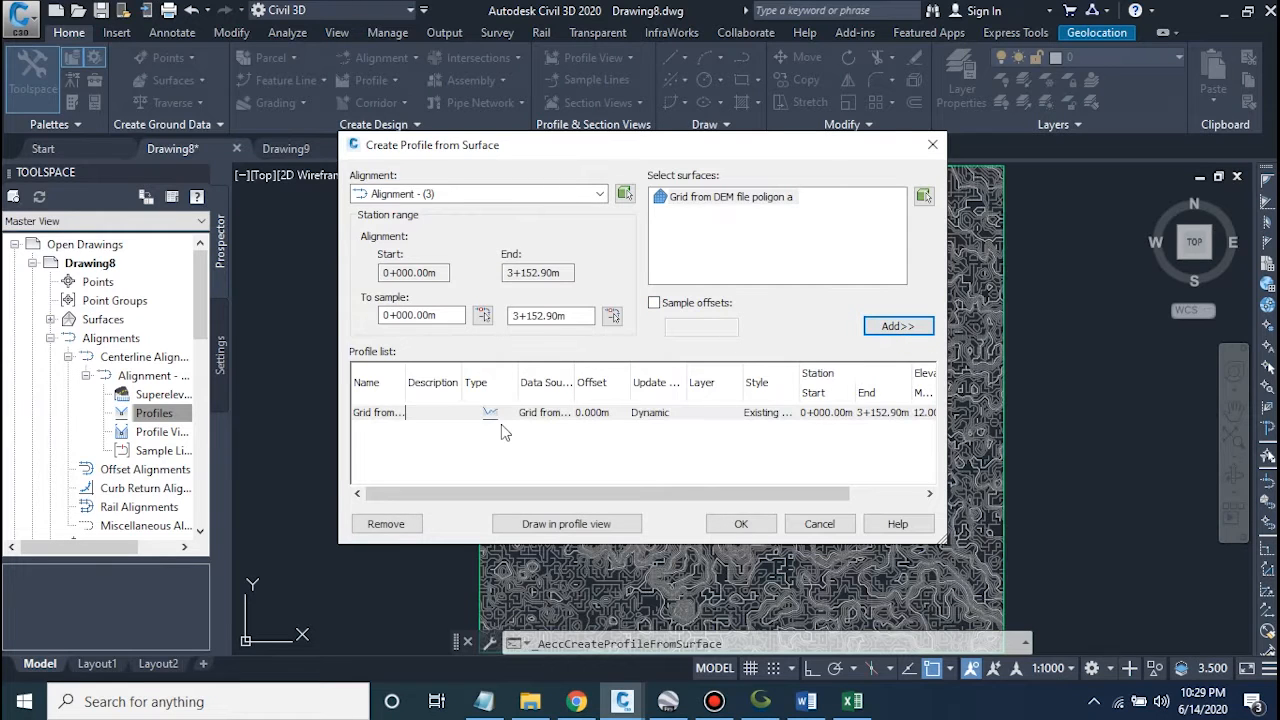
left_click(505, 417)
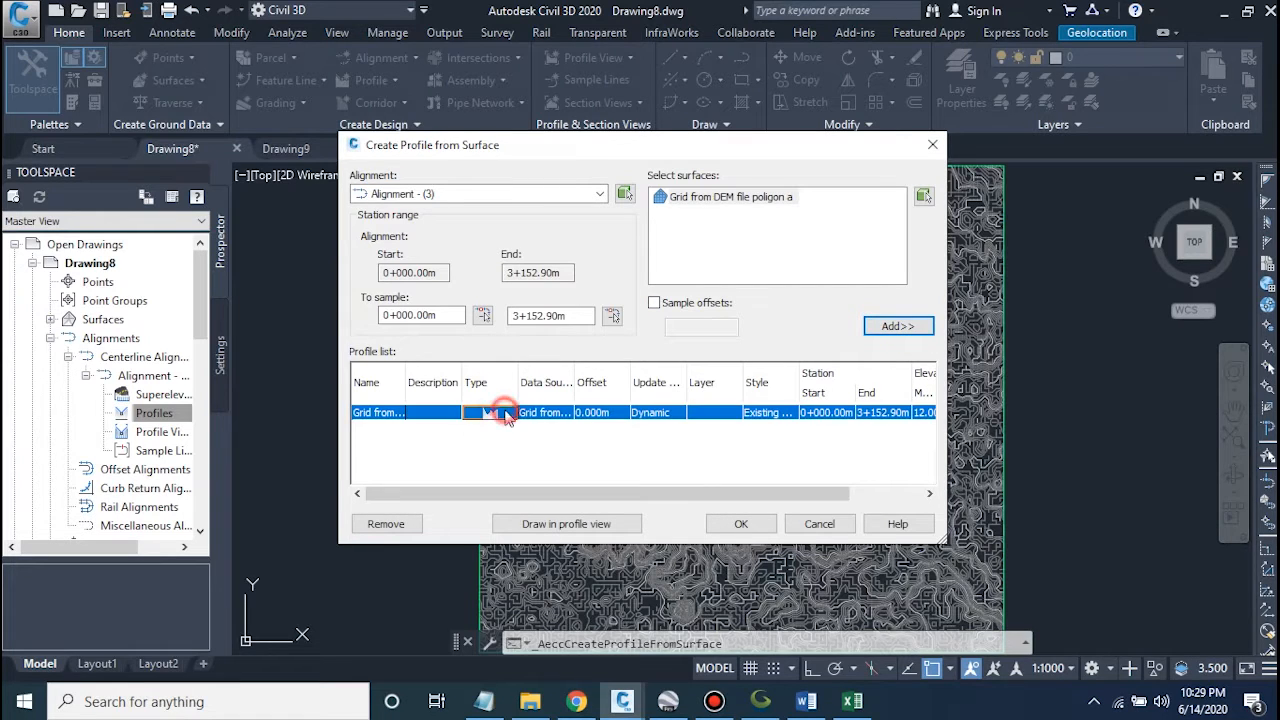
left_click(588, 532)
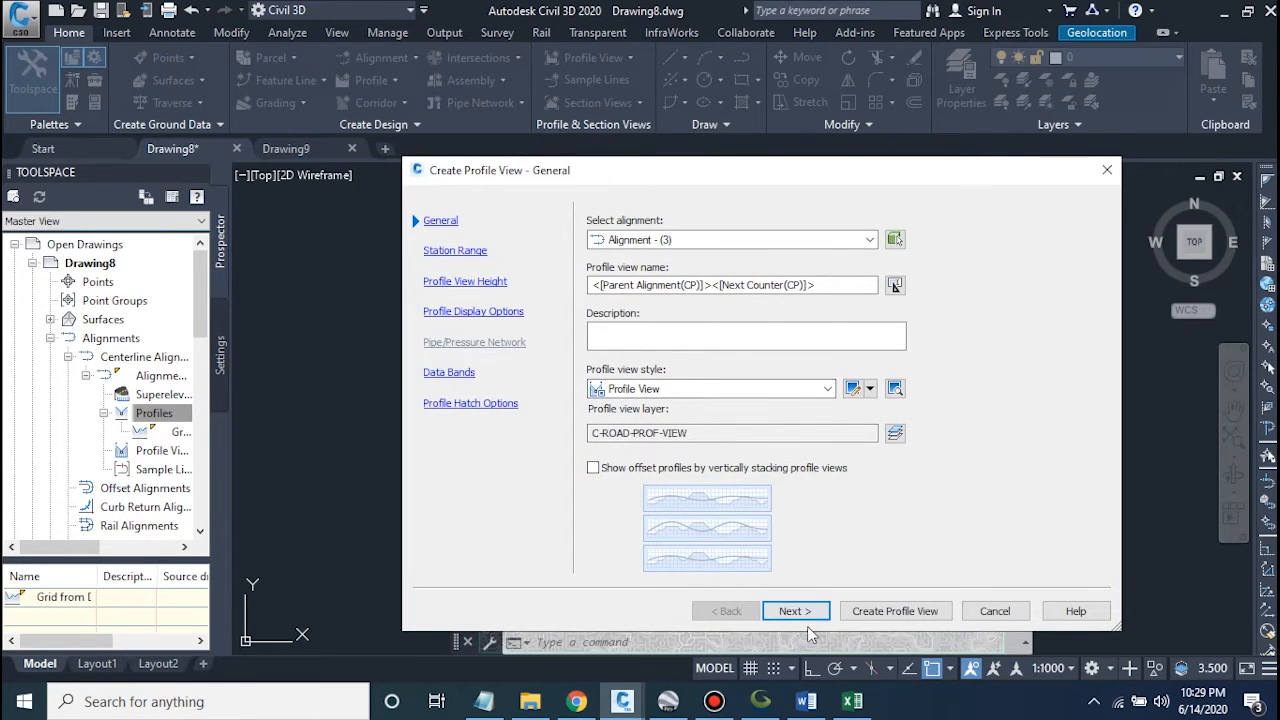
Create the profile view with automatic station range and height and the default options, placing its origin to the right of the surface
left_click(790, 613)
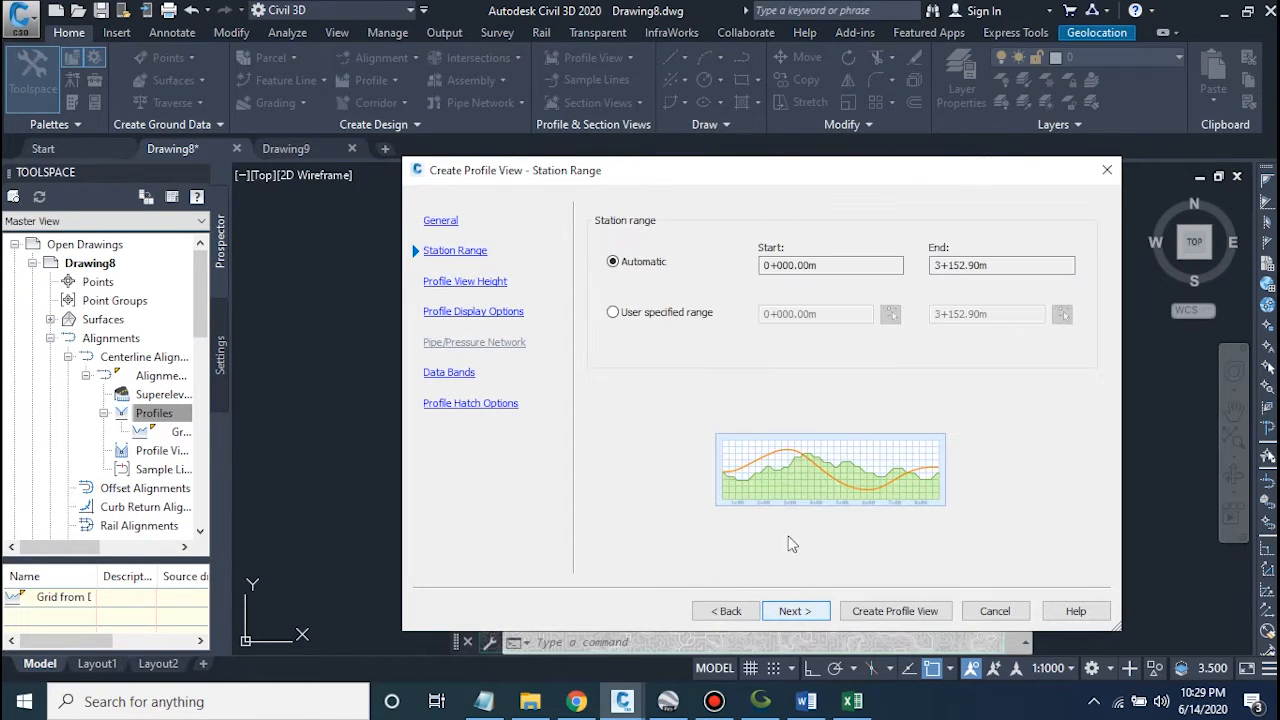
left_click(812, 611)
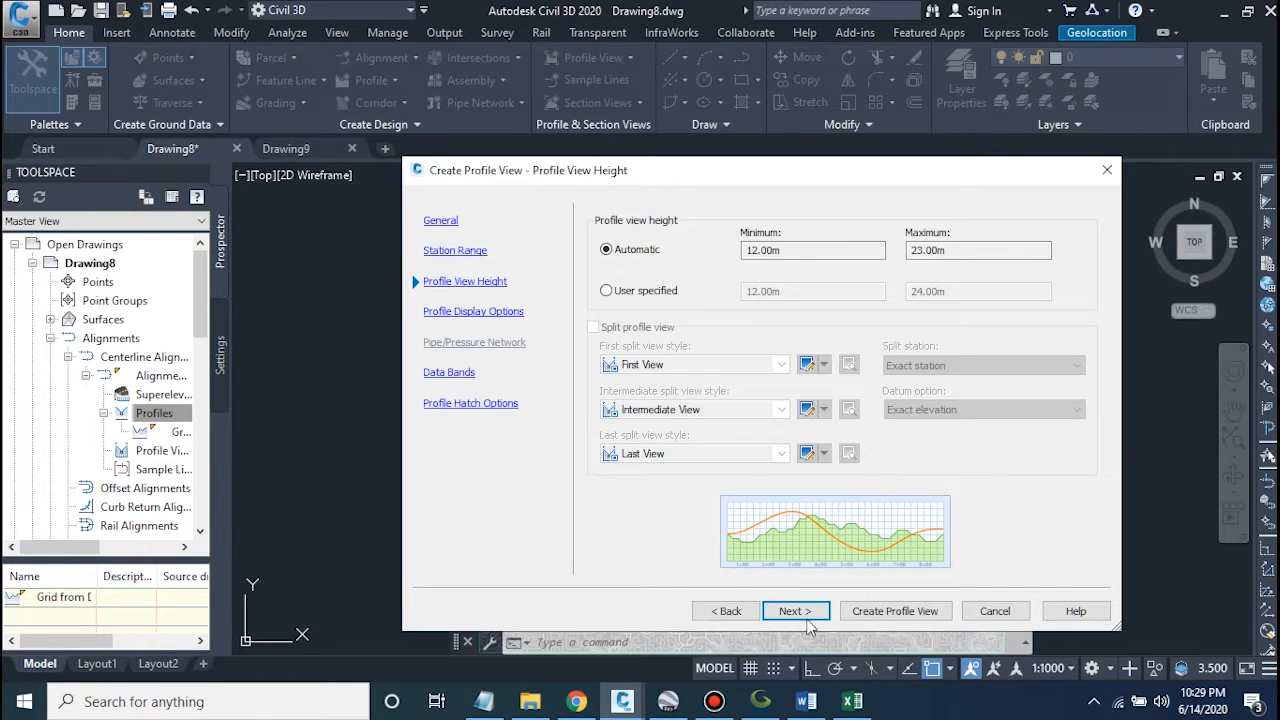
left_click(800, 612)
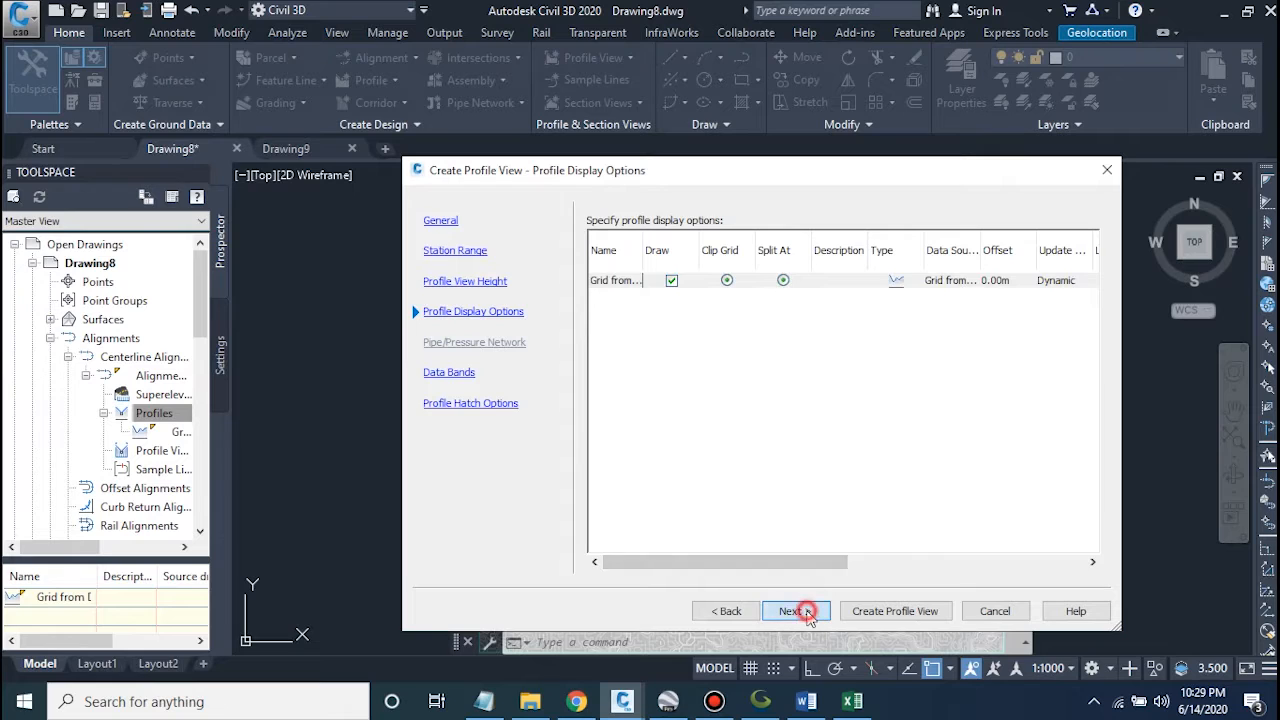
left_click(807, 612)
left_click(807, 610)
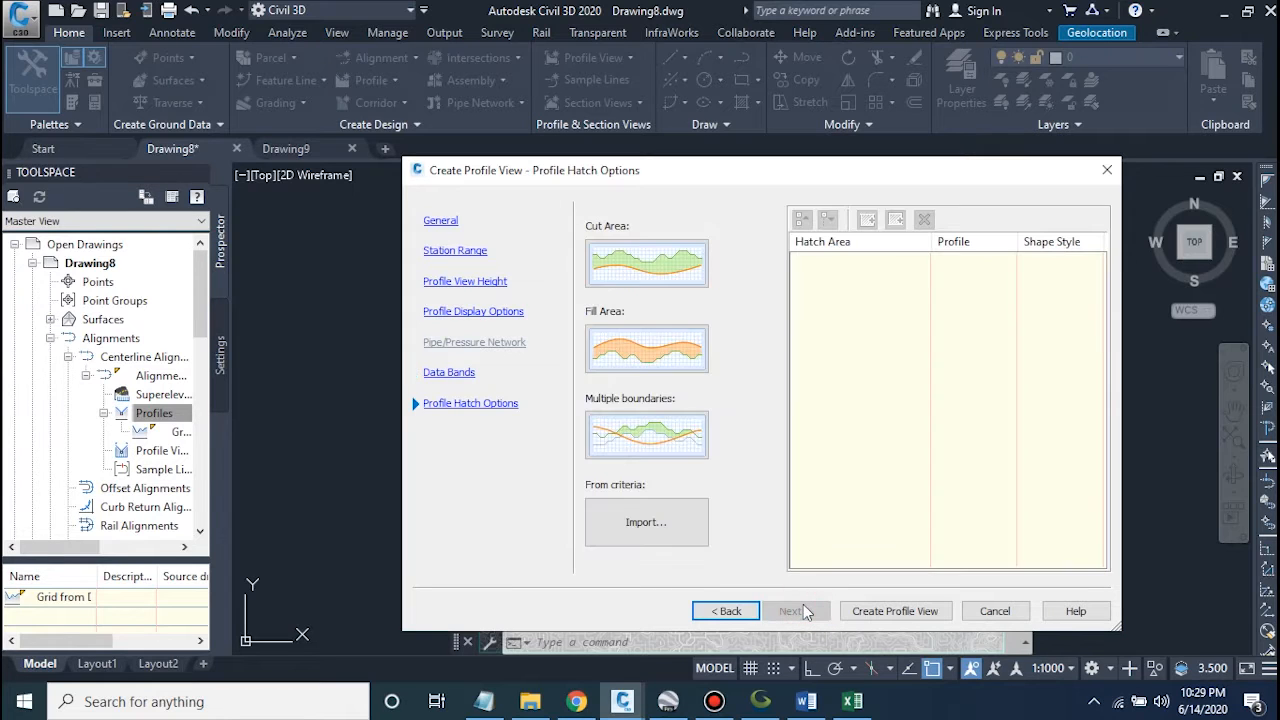
left_click(896, 614)
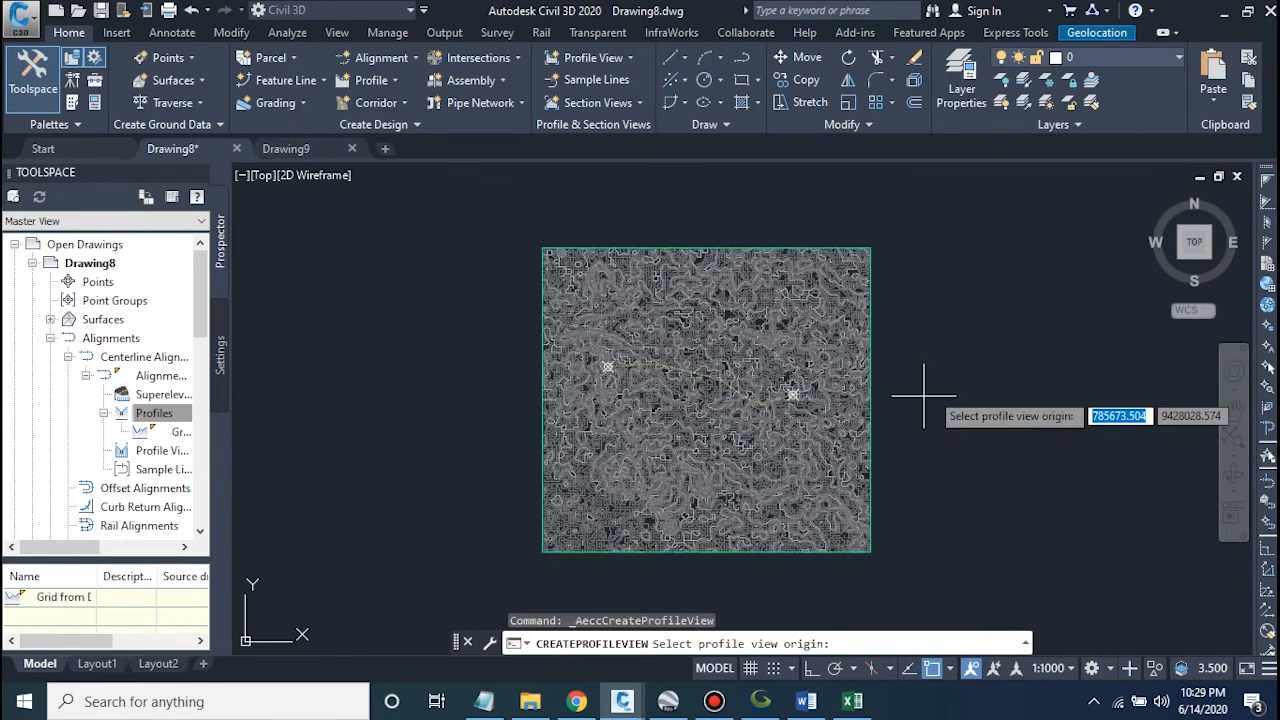
left_click(939, 300)
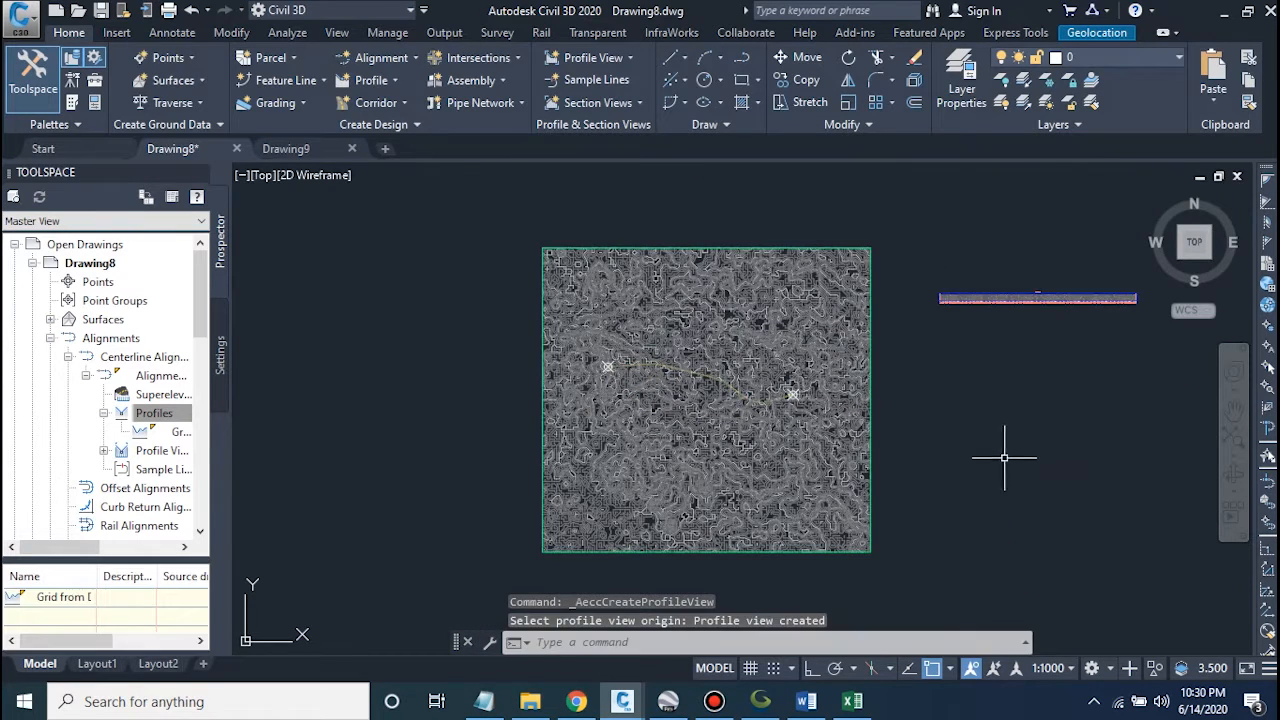
Examine the ground line, grid and bottom band of the new profile view
scroll(1040, 284, "up", 5)
scroll(985, 349, "up", 3)
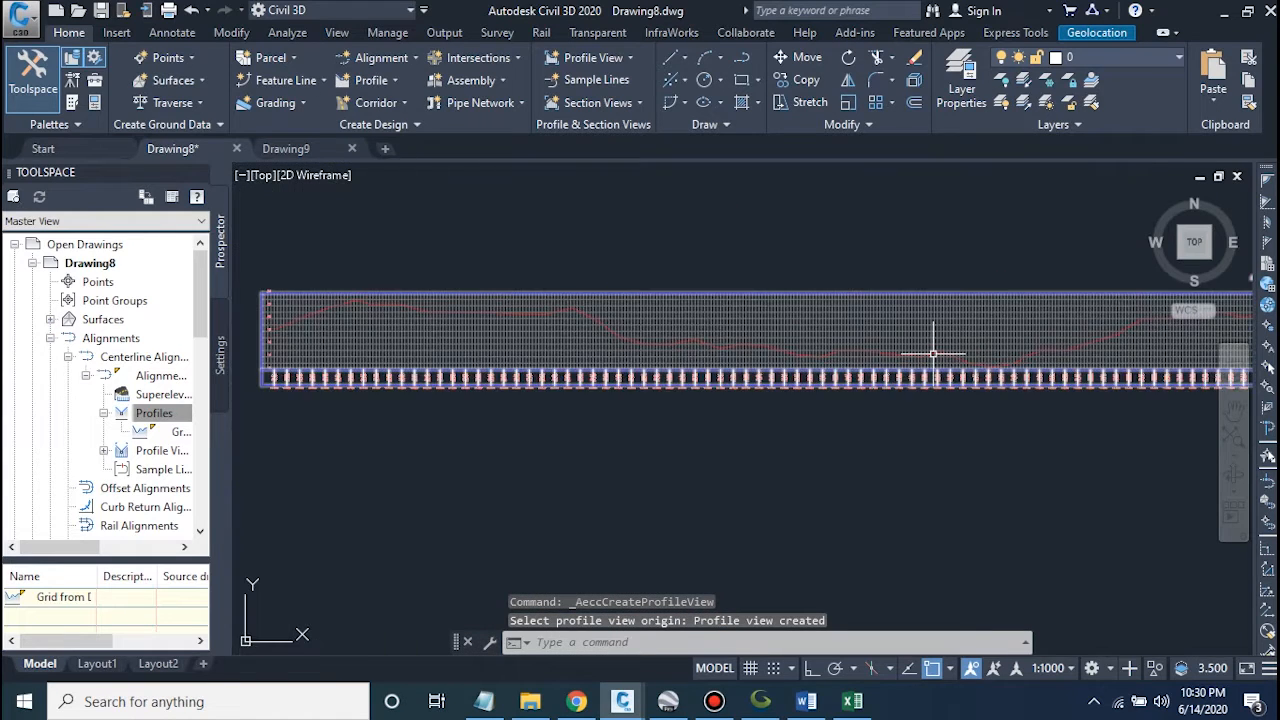
scroll(817, 337, "down", 4)
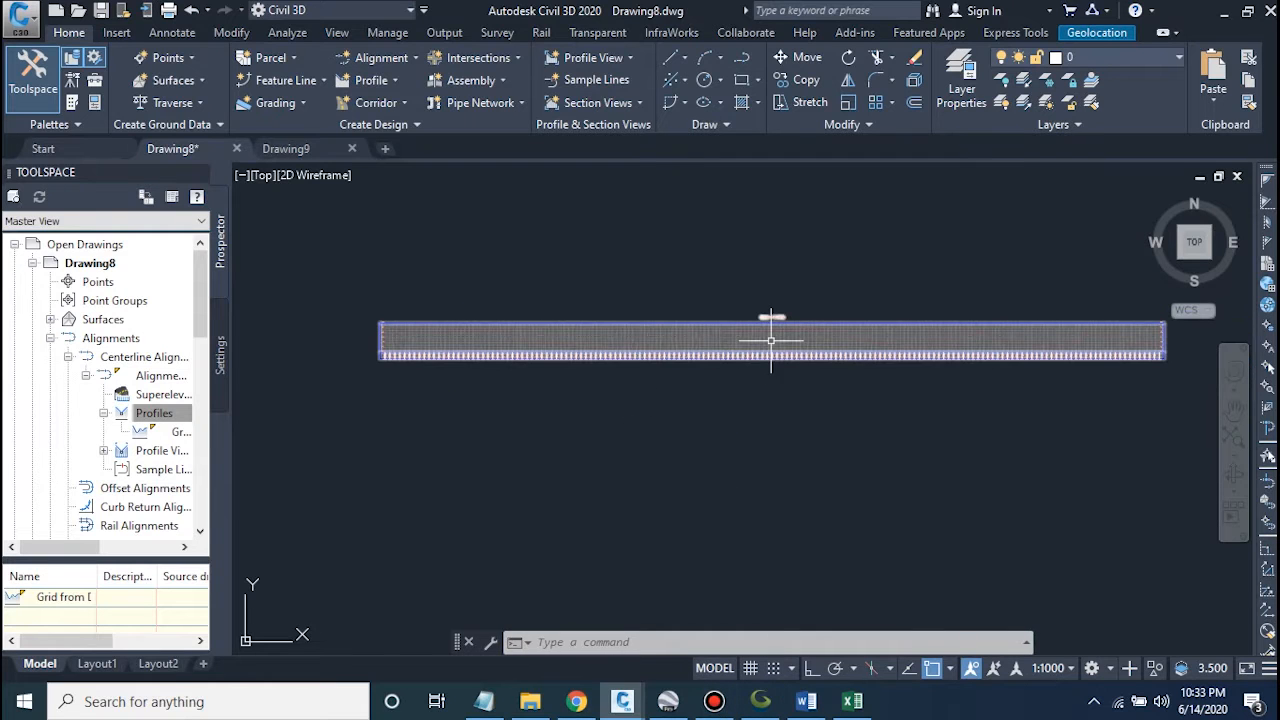
scroll(425, 332, "up", 5)
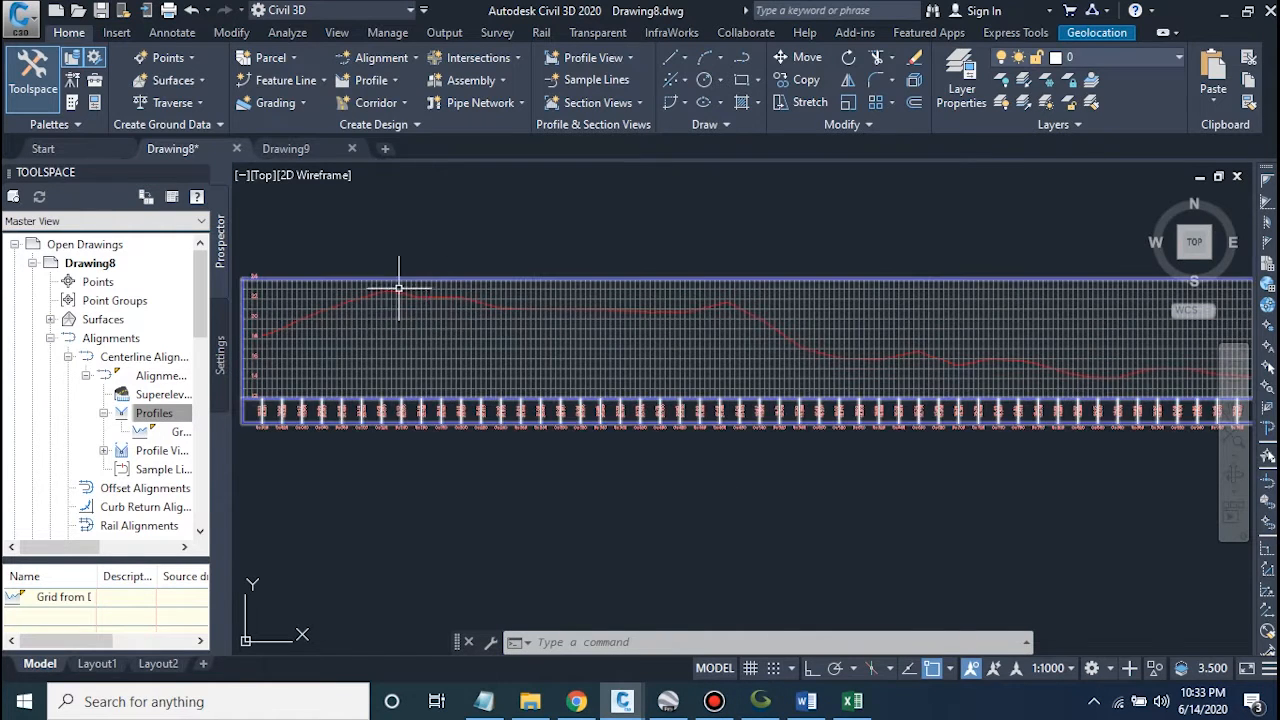
scroll(370, 286, "up", 2)
scroll(398, 288, "up", 2)
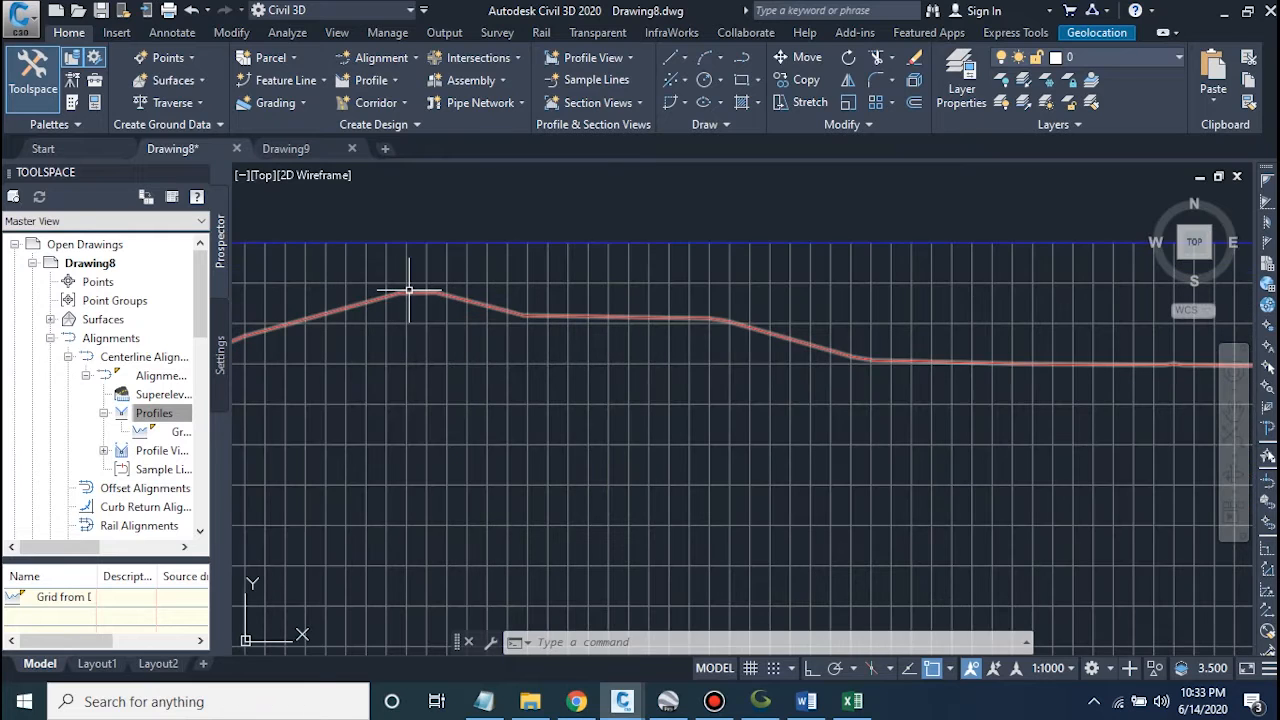
scroll(588, 330, "down", 4)
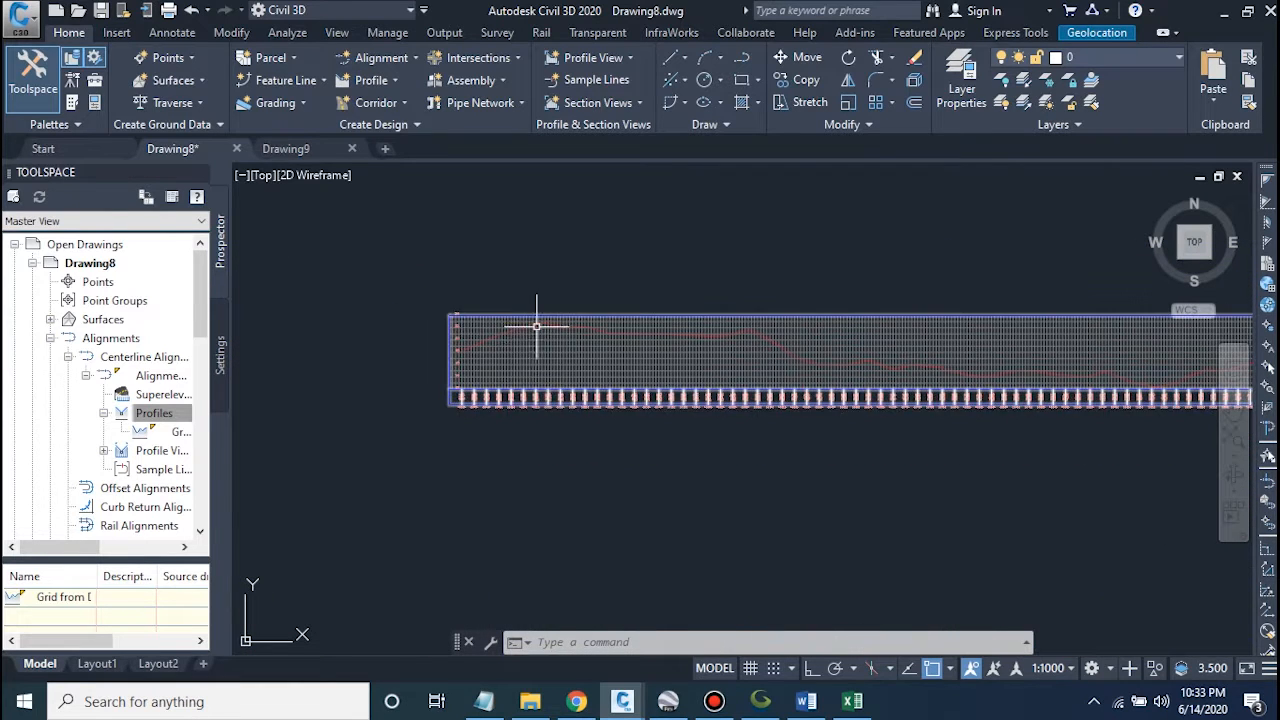
scroll(528, 330, "down", 2)
scroll(516, 381, "up", 3)
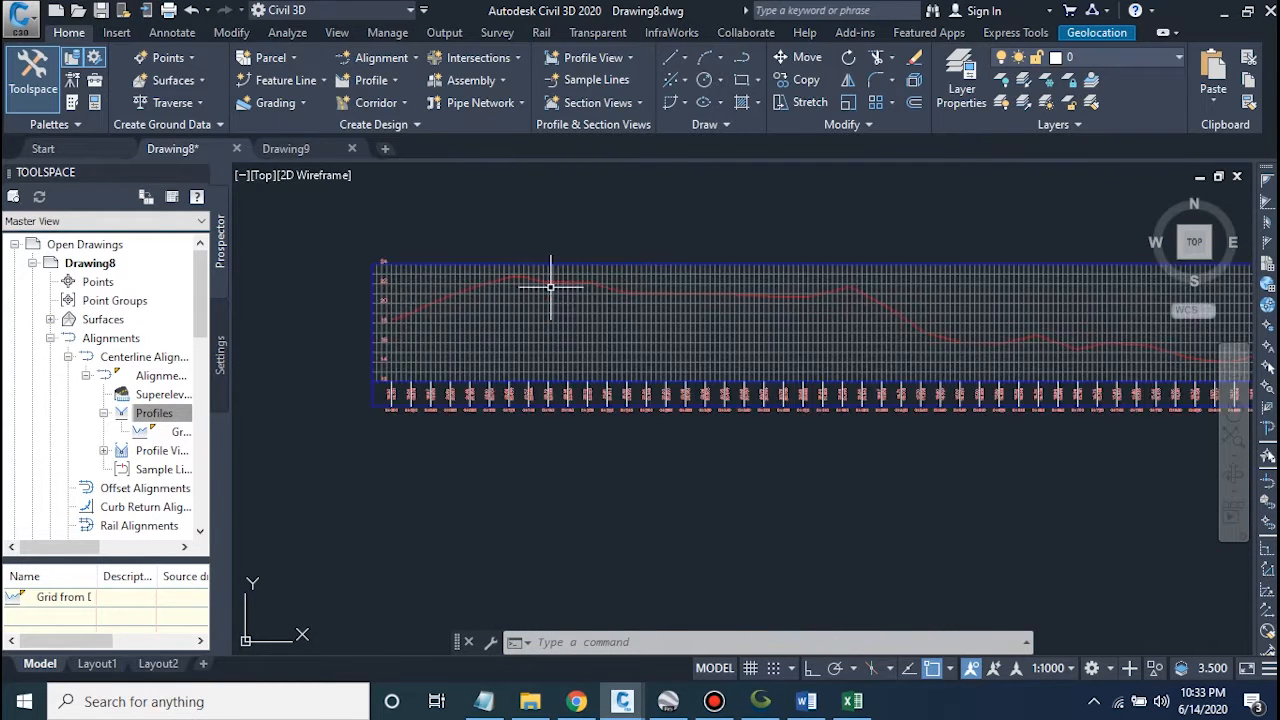
scroll(397, 330, "down", 2)
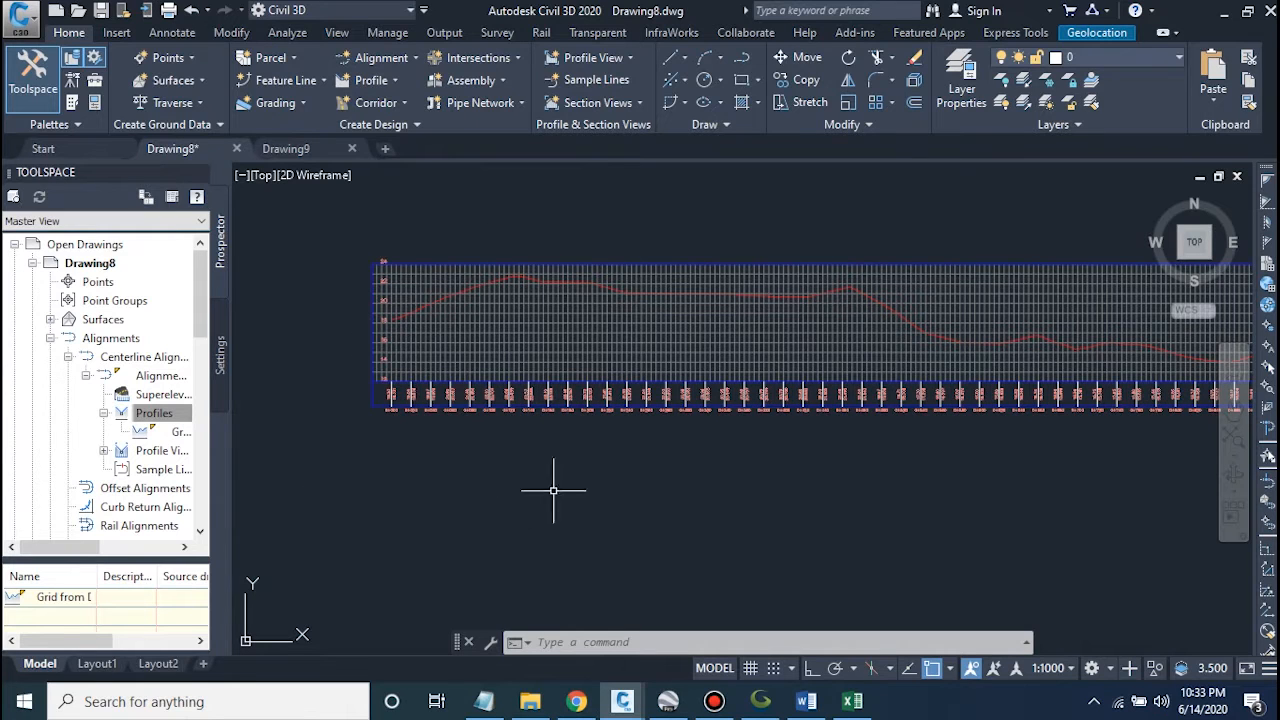
scroll(571, 371, "down", 2)
scroll(724, 436, "down", 1)
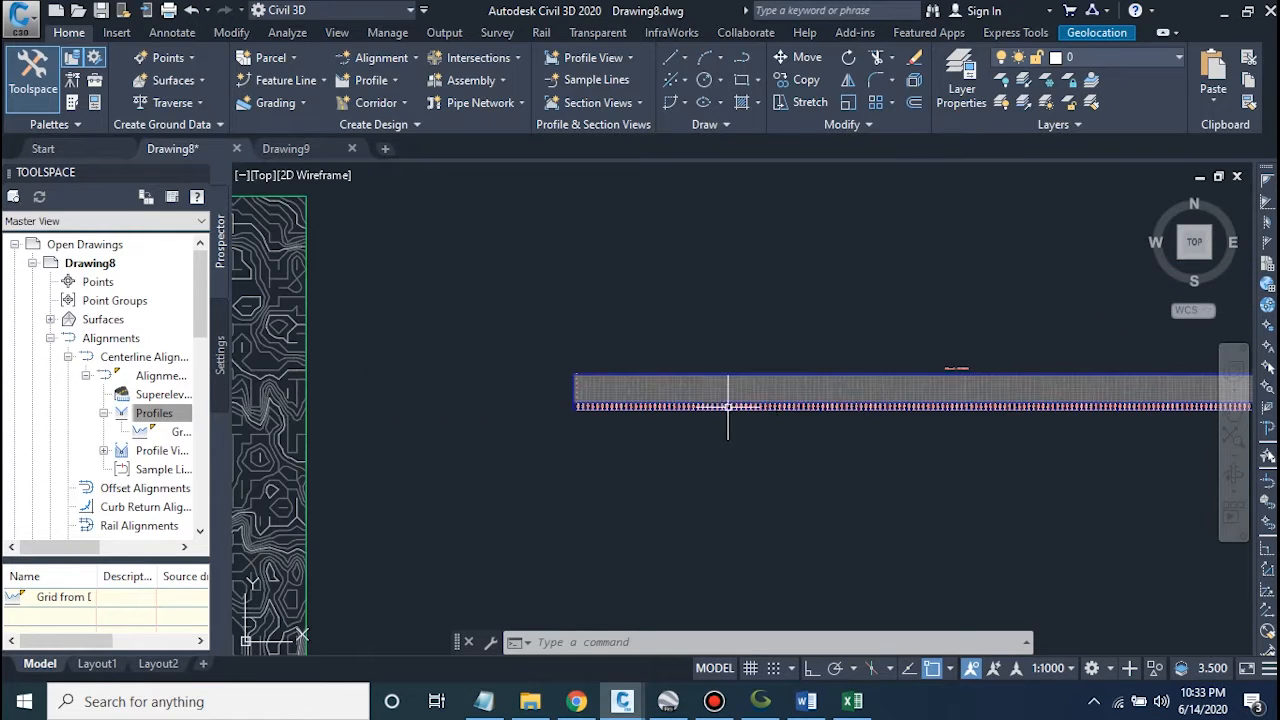
Edit the profile view's style so that both the vertical and horizontal grids are clipped to the highest profiles
left_click(666, 380)
scroll(568, 328, "down", 2)
scroll(663, 371, "up", 3)
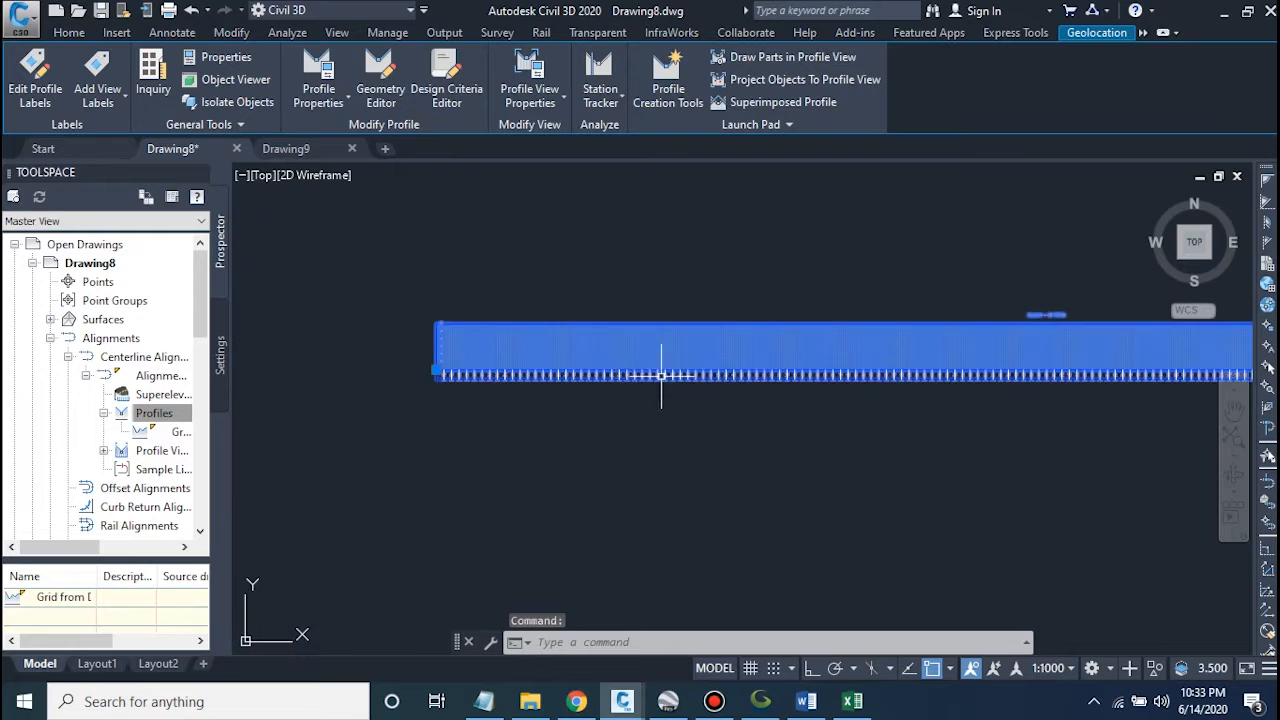
right_click(612, 343)
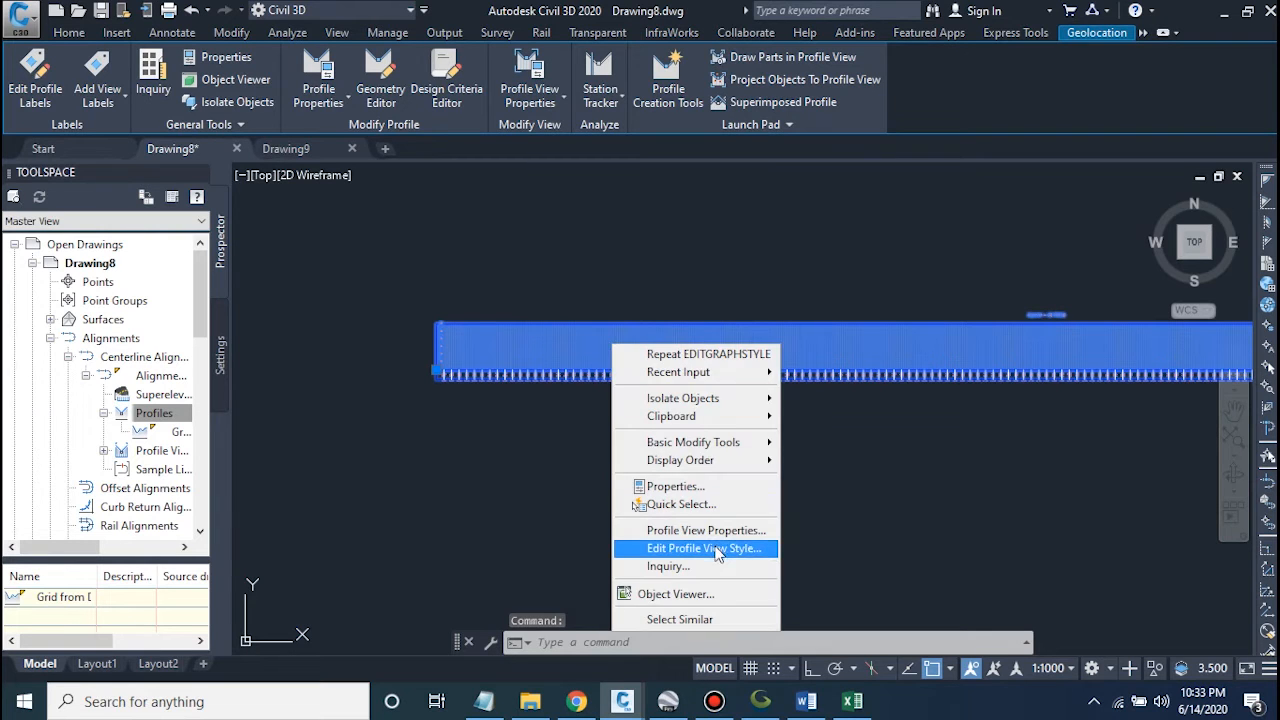
left_click(716, 552)
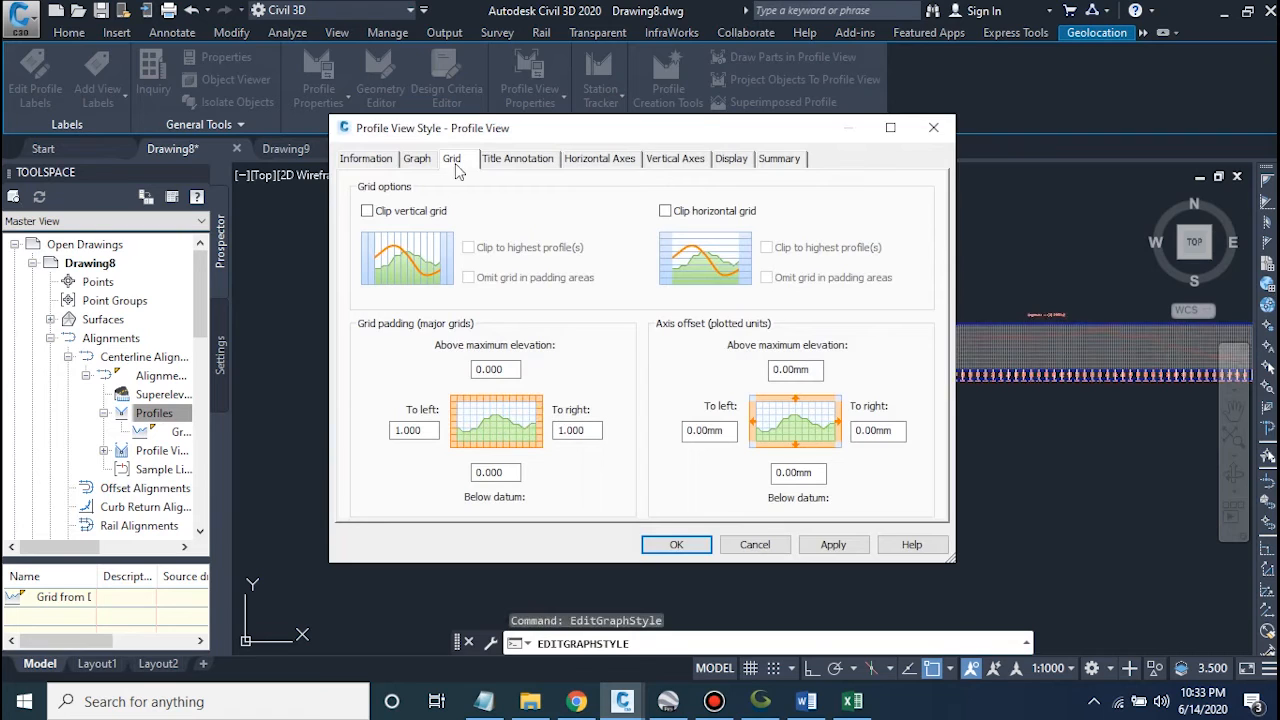
left_click(397, 214)
left_click(468, 247)
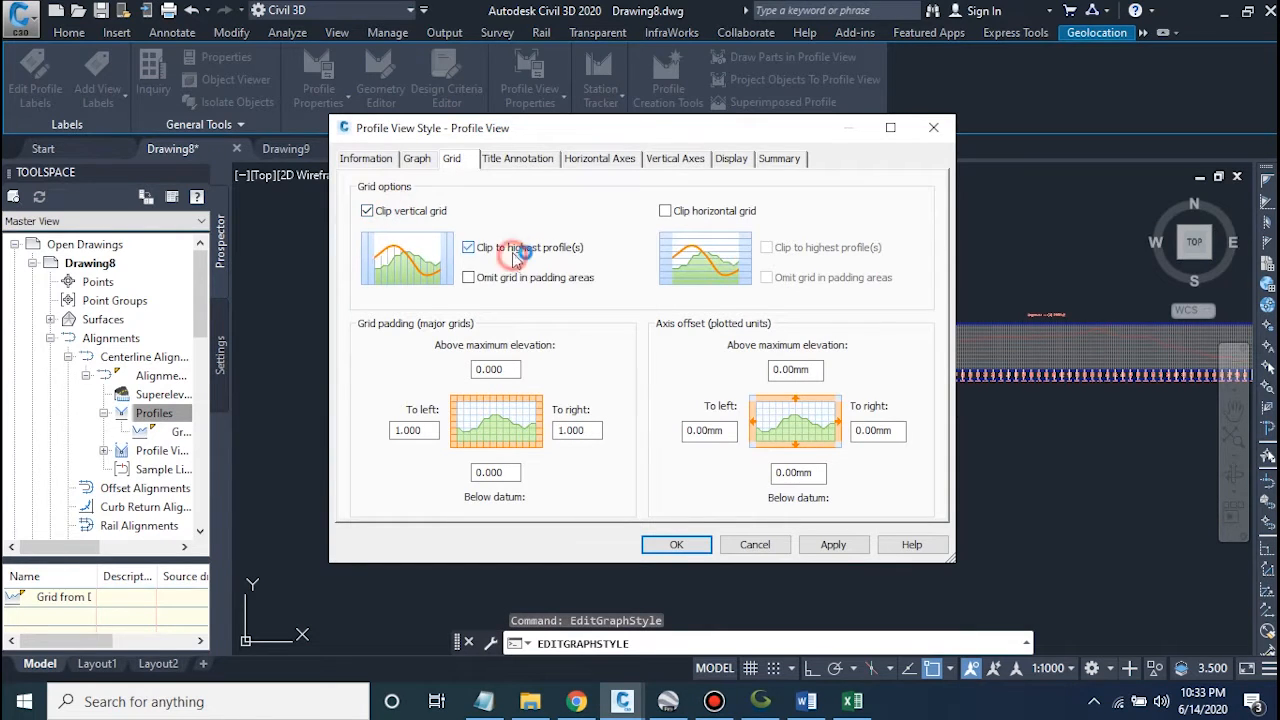
left_click(665, 211)
left_click(790, 250)
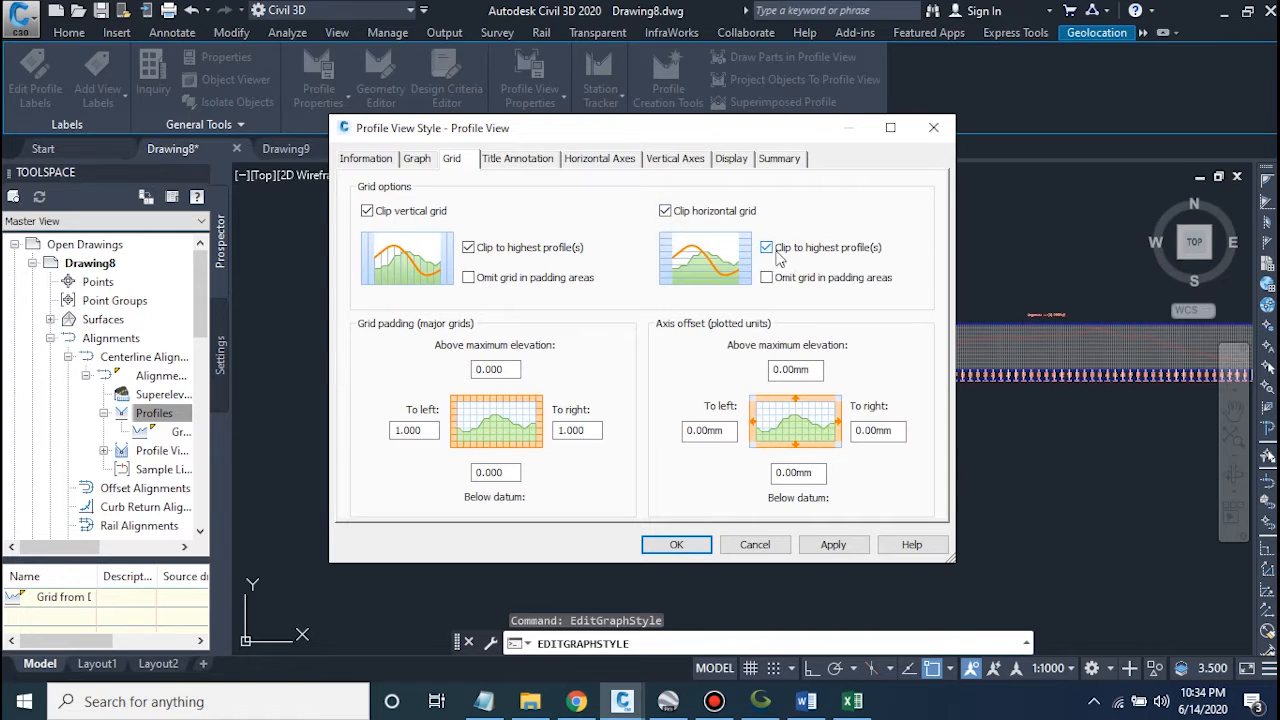
Set the left and right grid padding to 0 and apply the changes to the profile view style
double_click(427, 431)
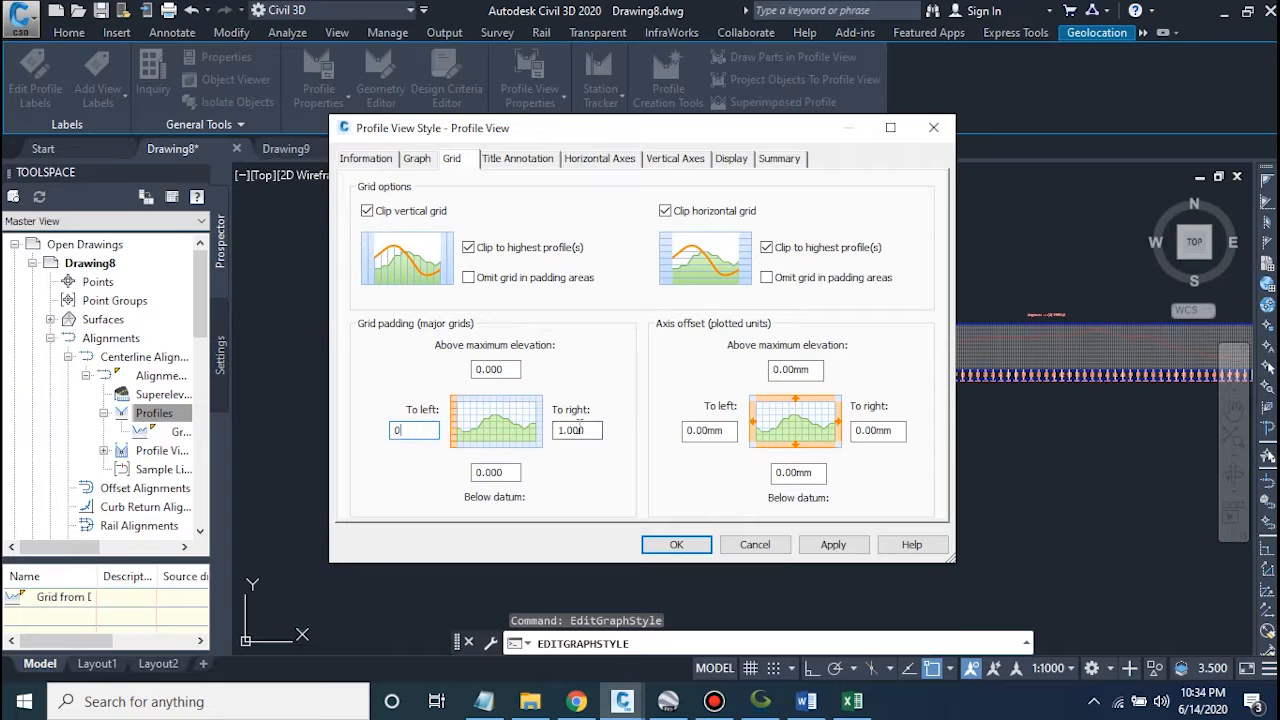
double_click(577, 430)
type("0")
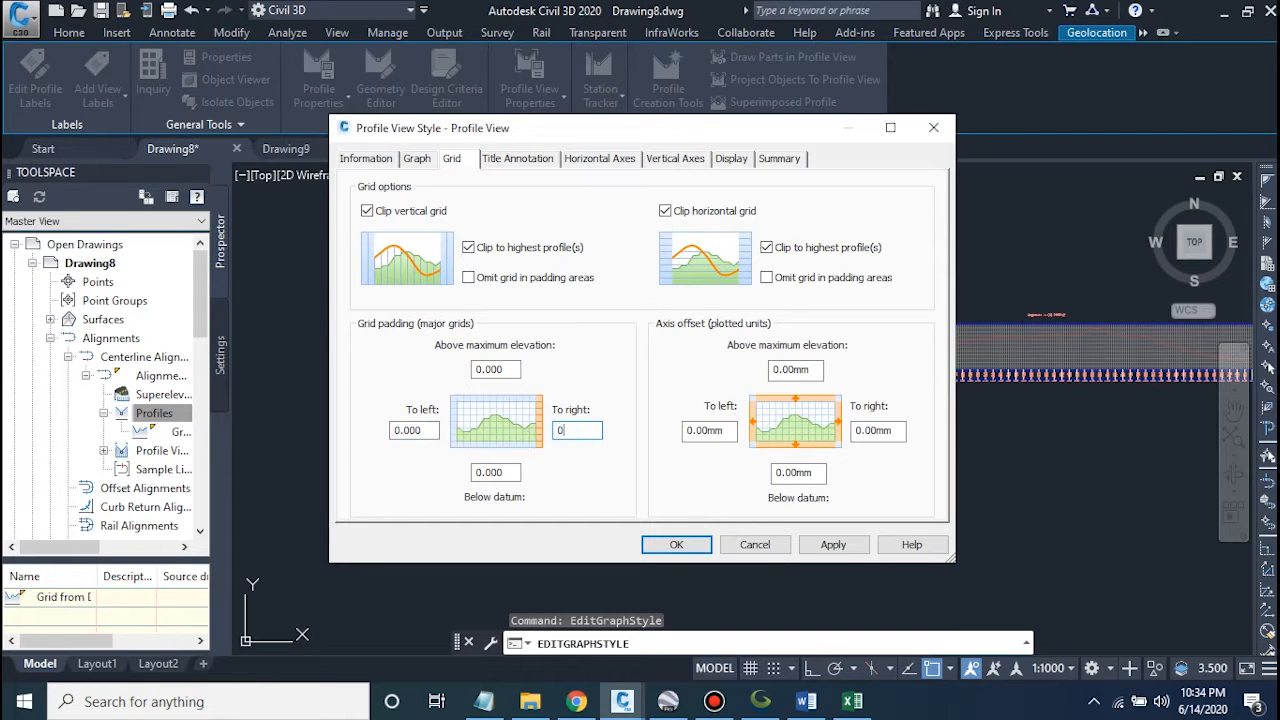
left_click(516, 160)
left_click(452, 160)
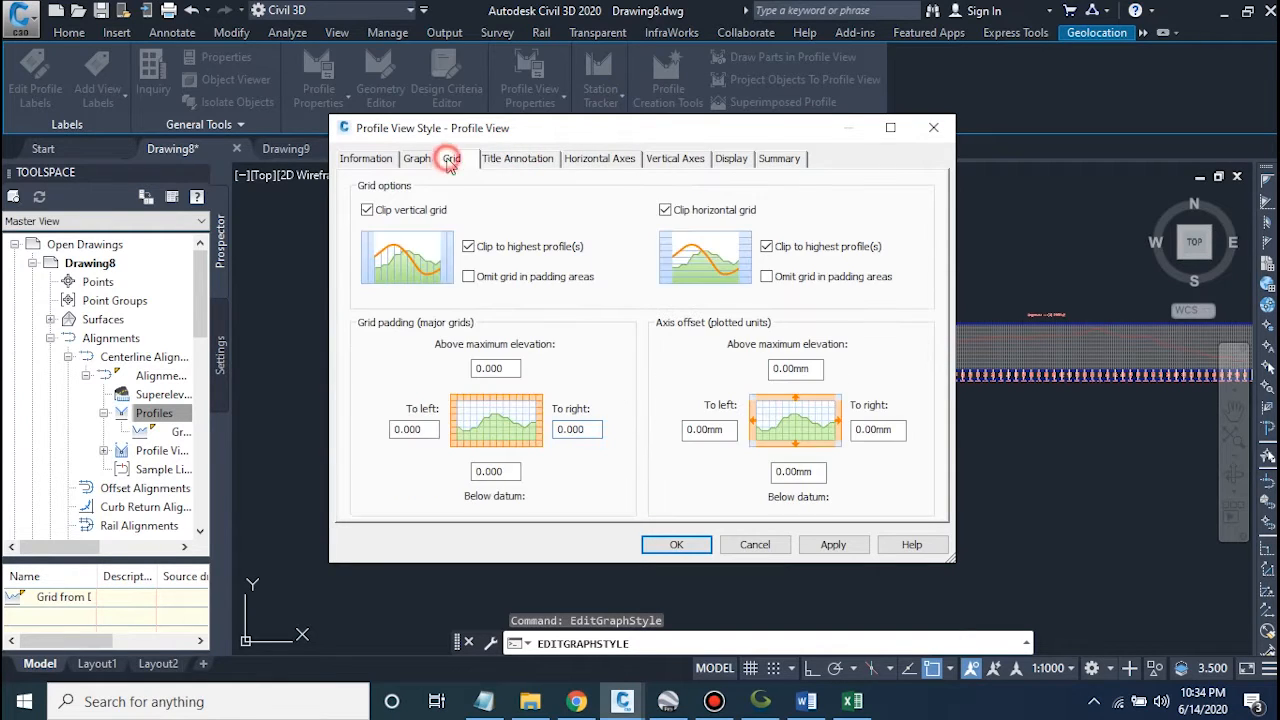
left_click(516, 160)
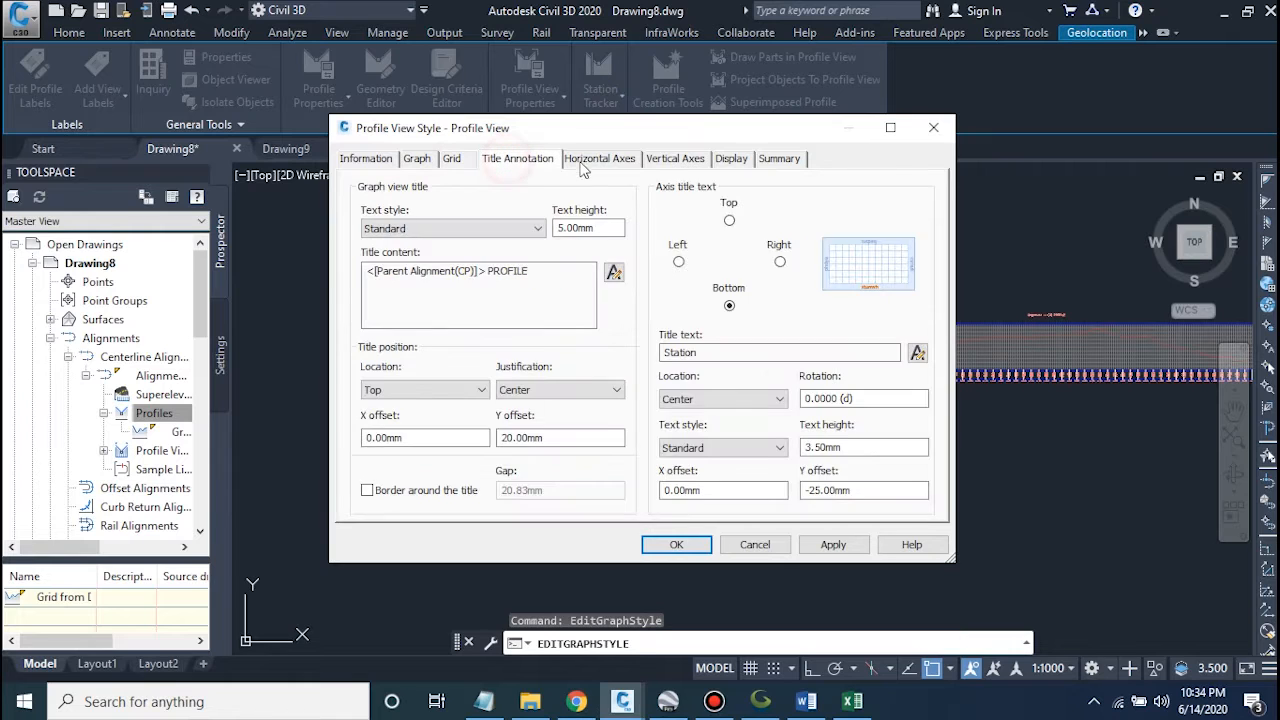
left_click(452, 160)
left_click(826, 545)
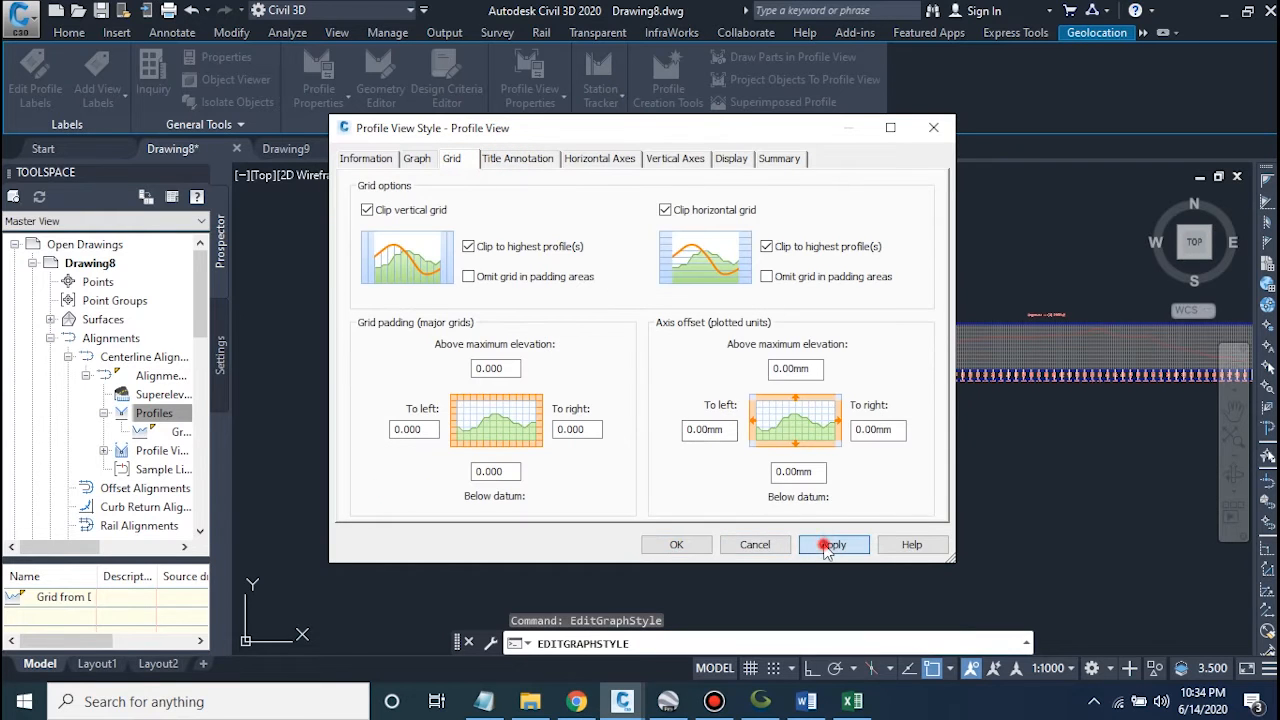
left_click(658, 546)
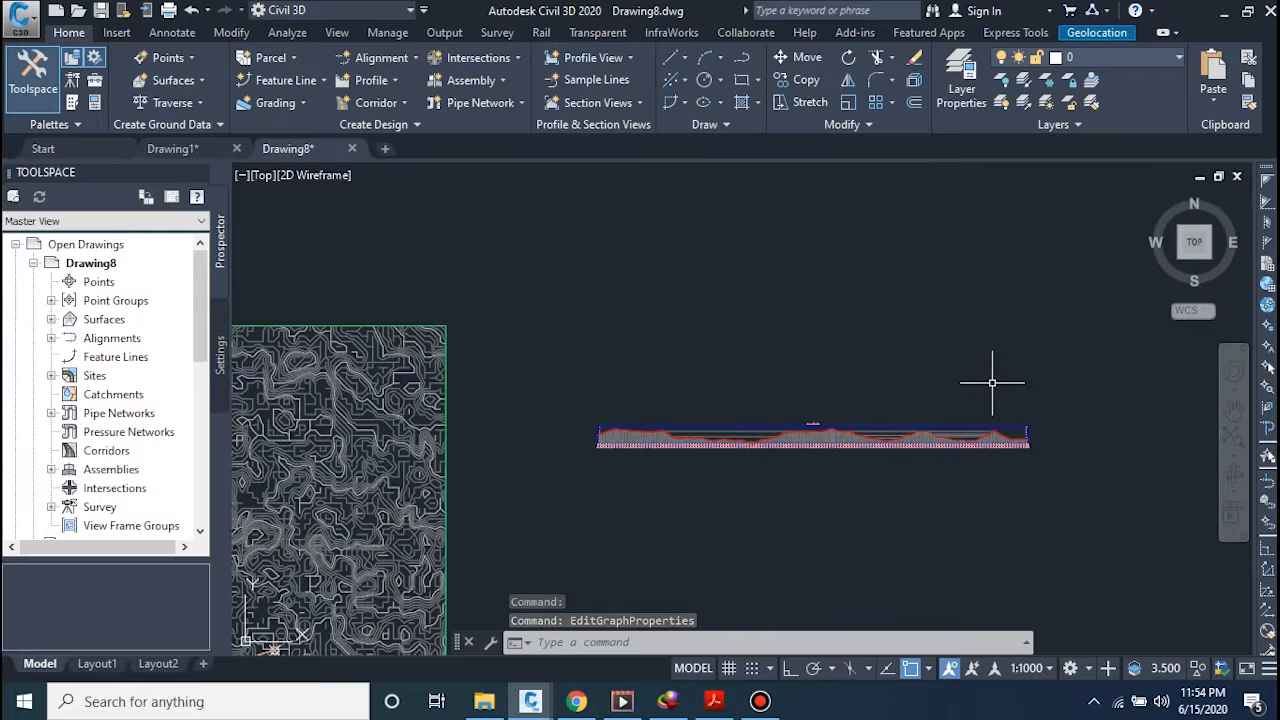
Remove the Elevations and Stations band from the bottom of the profile view in its properties
scroll(846, 457, "up", 2)
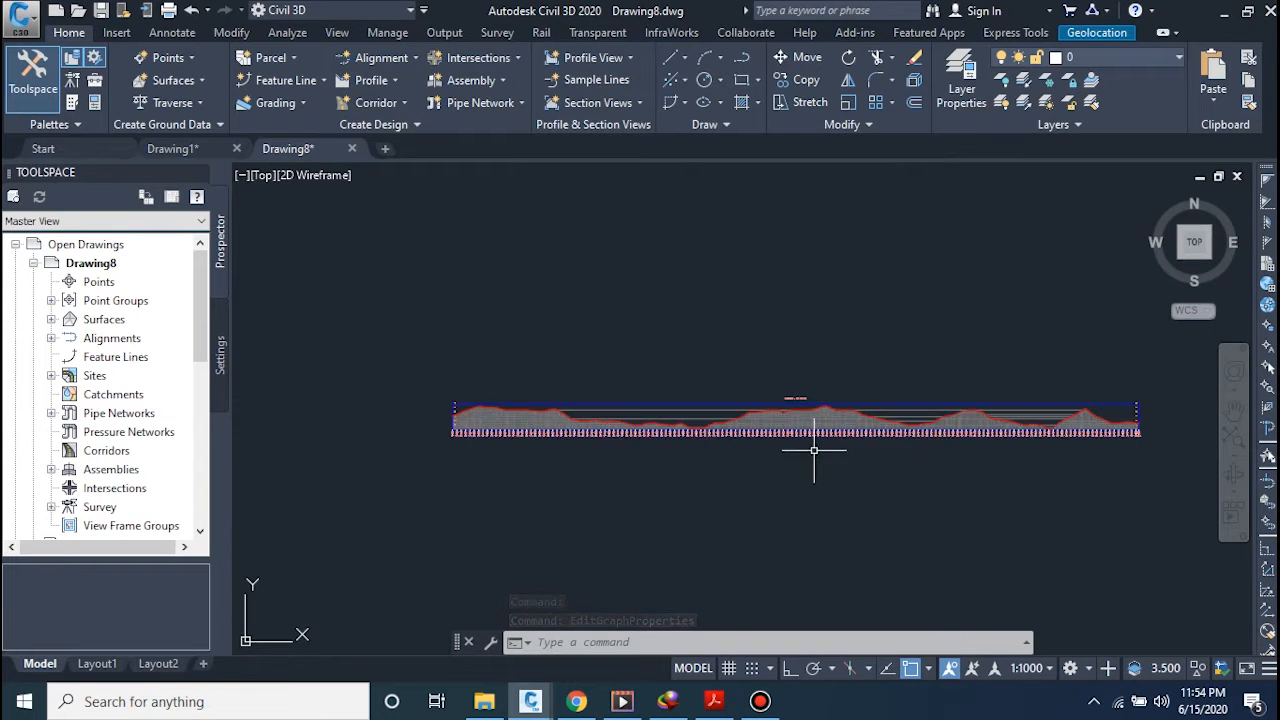
left_click(819, 419)
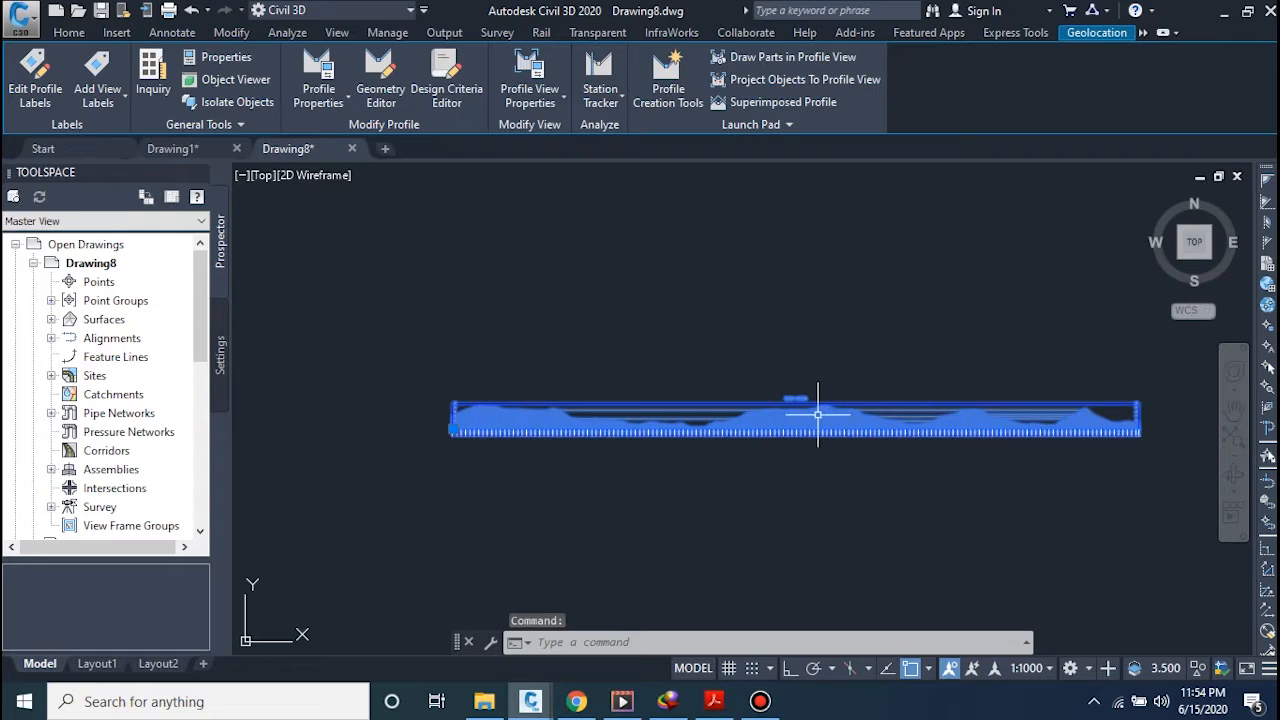
right_click(818, 414)
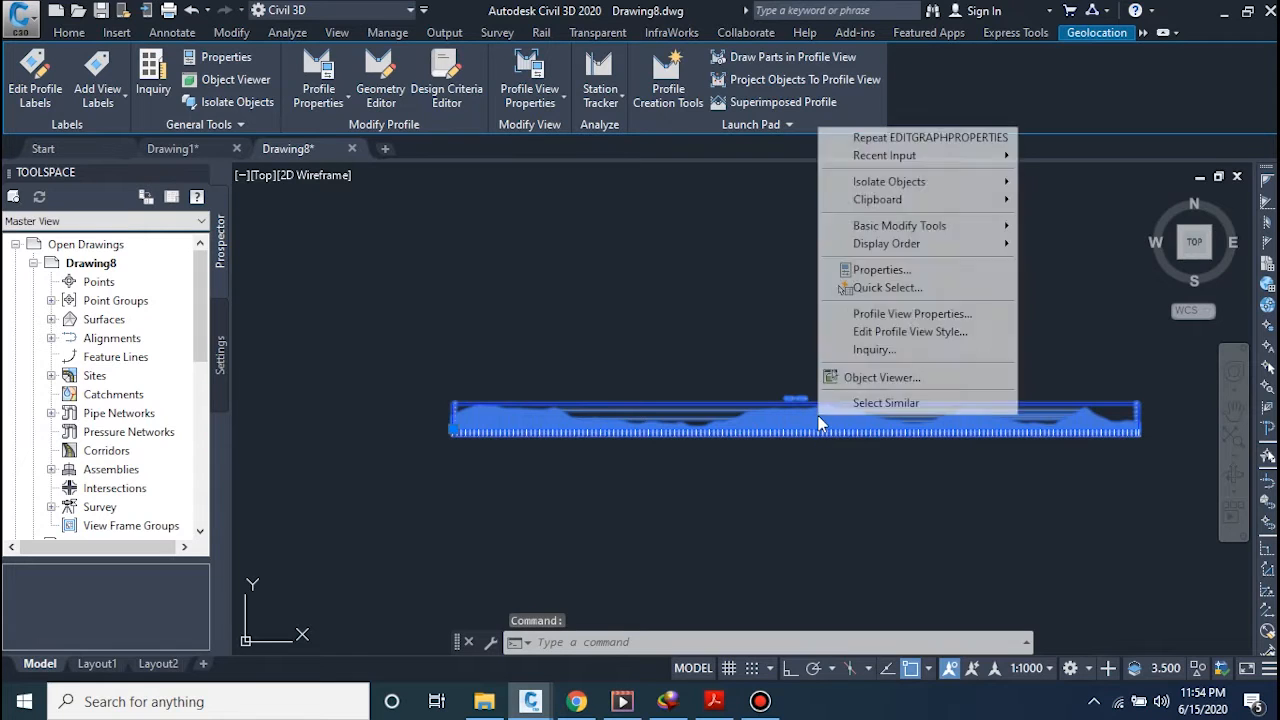
left_click(885, 316)
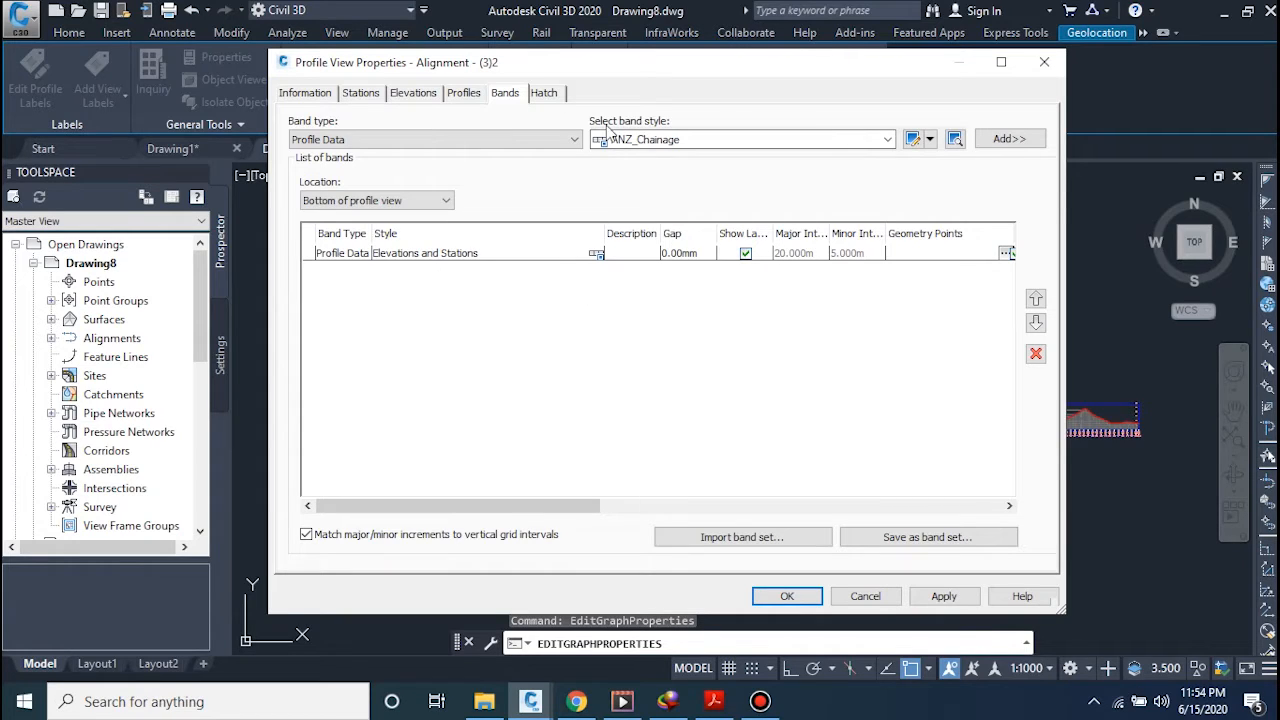
left_click(533, 256)
left_click(1036, 353)
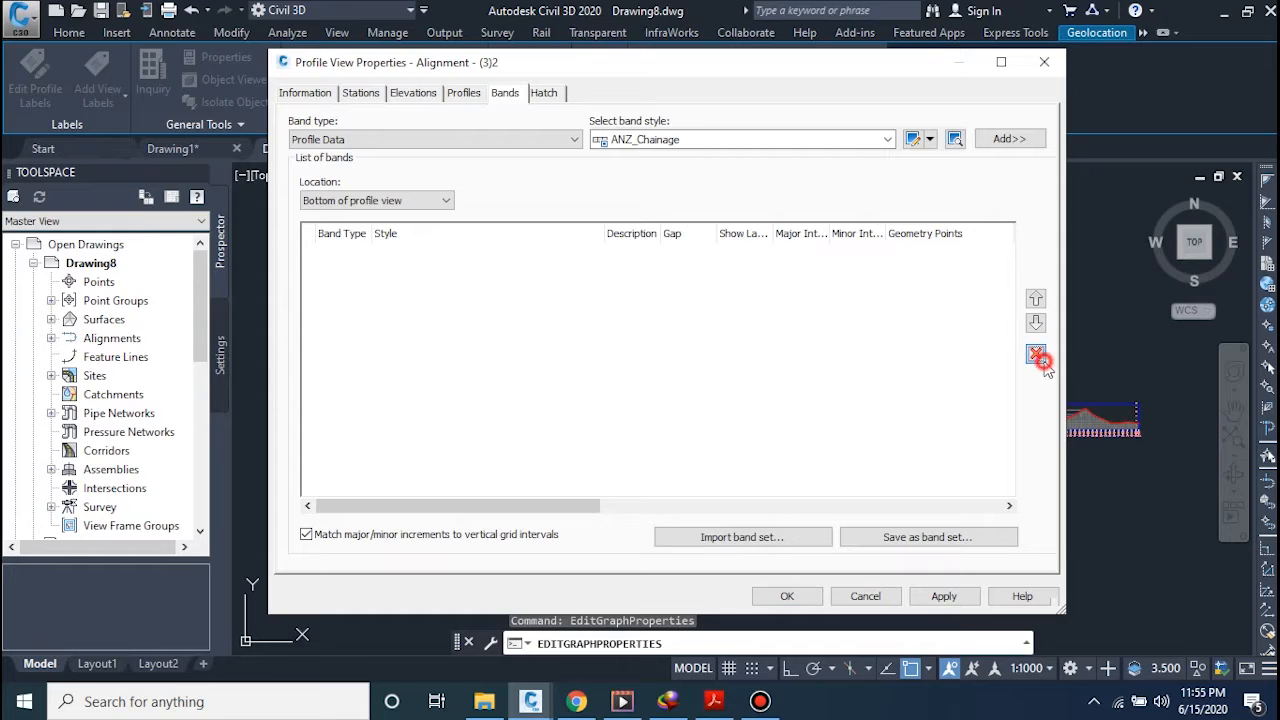
Add a Profile Data band in the EII-WBN-Stations style below the profile view, accepting the default geometry points
left_click(849, 141)
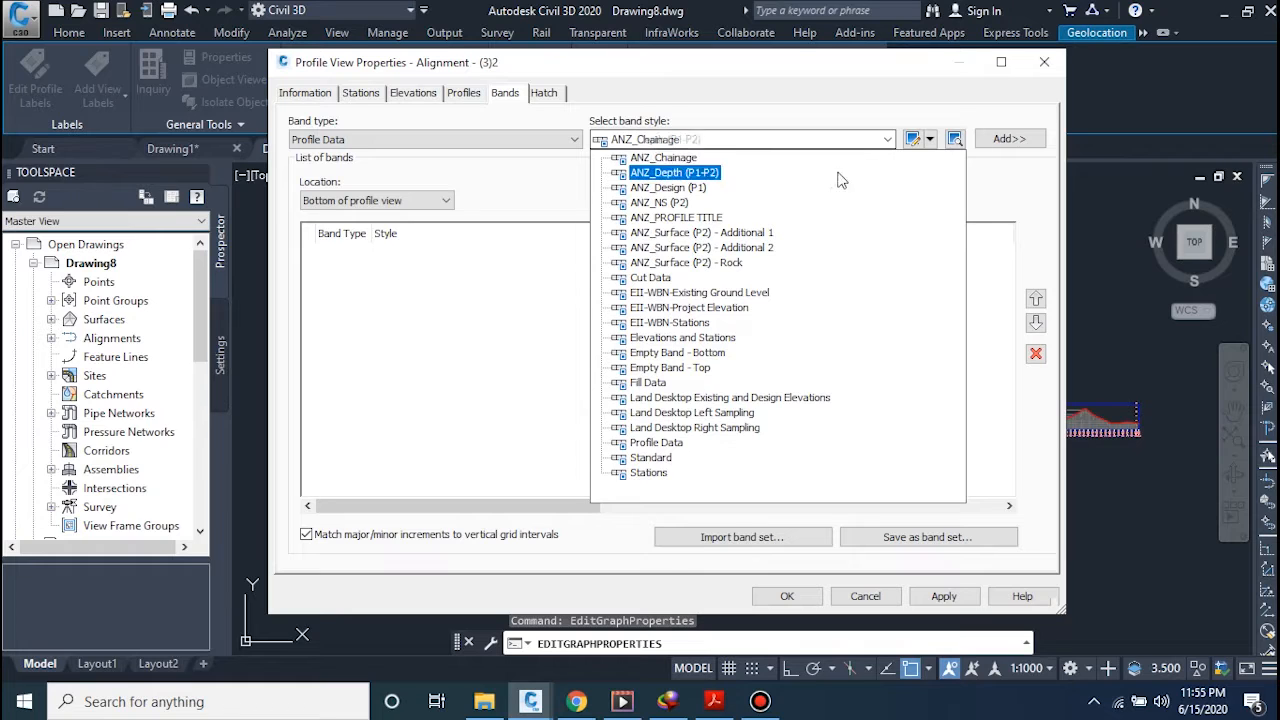
left_click(698, 323)
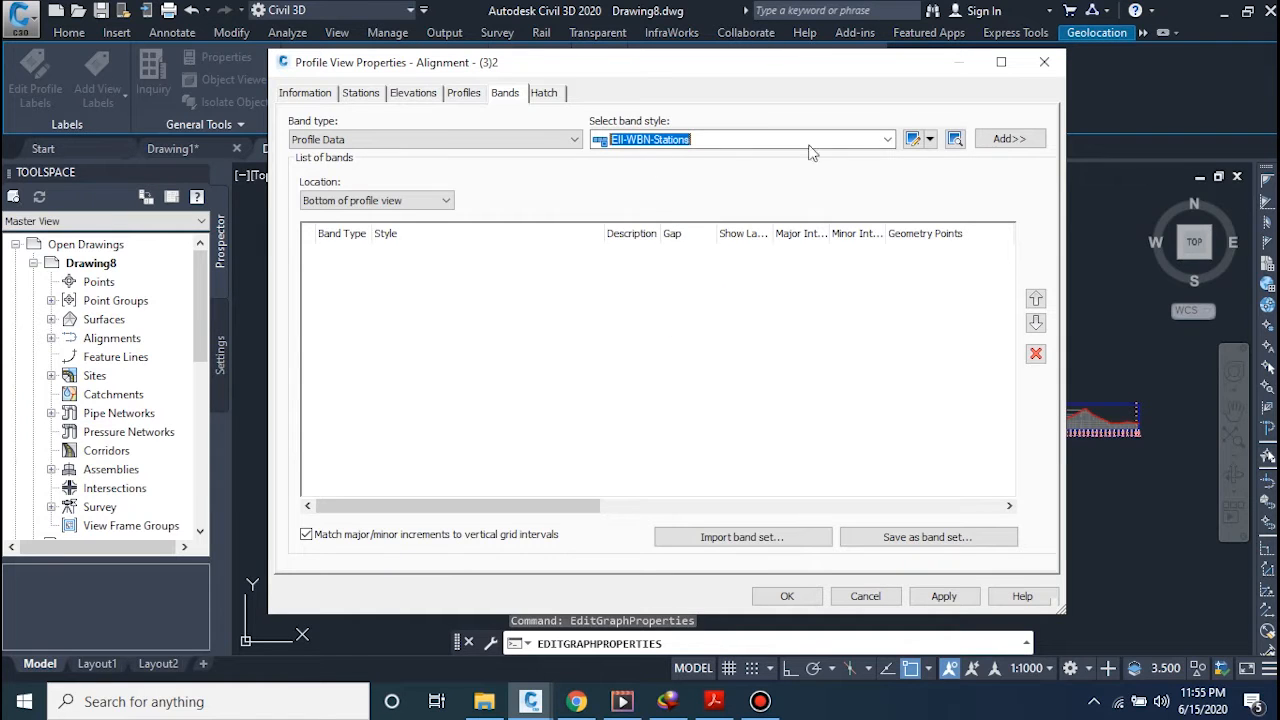
left_click(985, 140)
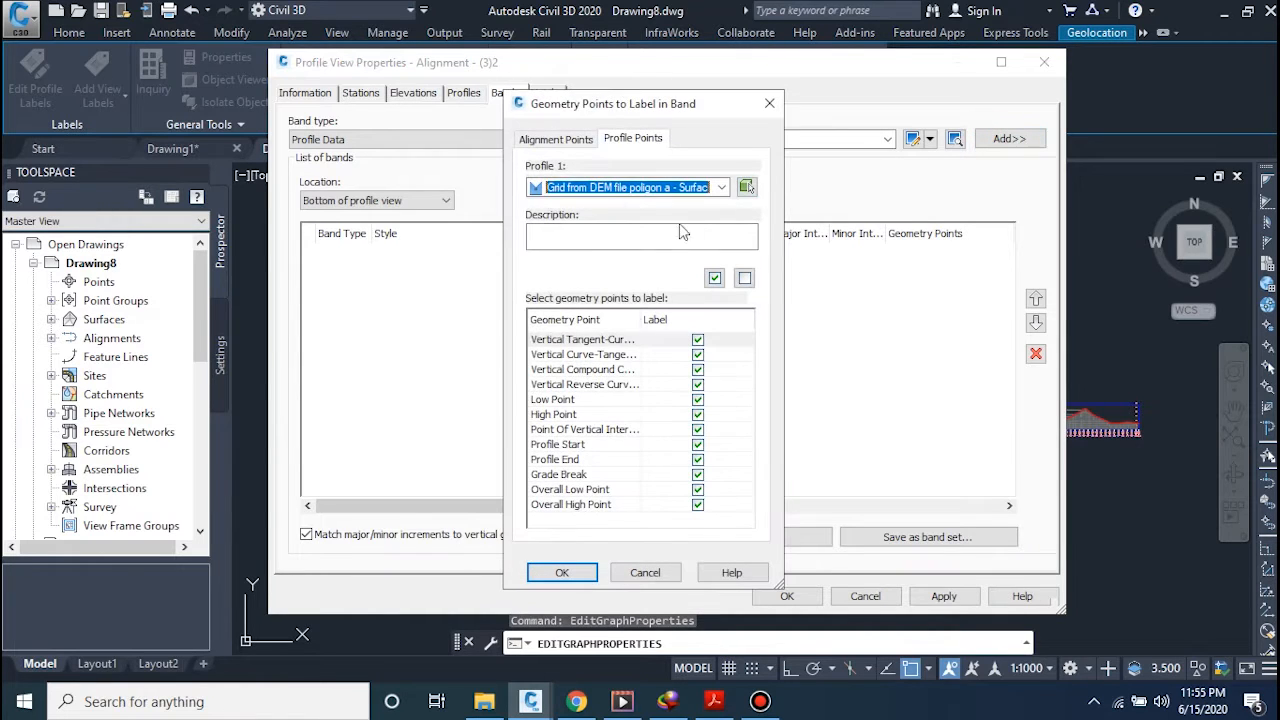
left_click(561, 582)
Add a Horizontal Geometry band in the Geometry style to the bottom of the profile view
left_click(726, 140)
left_click(662, 172)
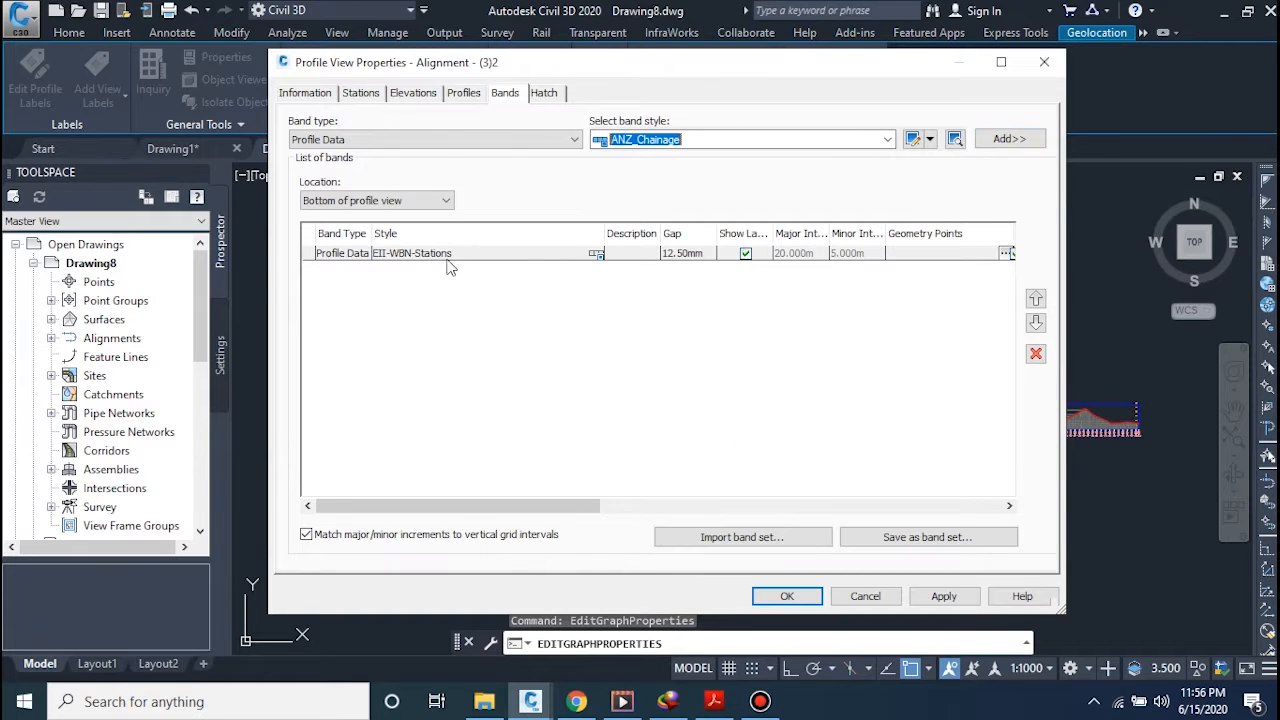
left_click(407, 143)
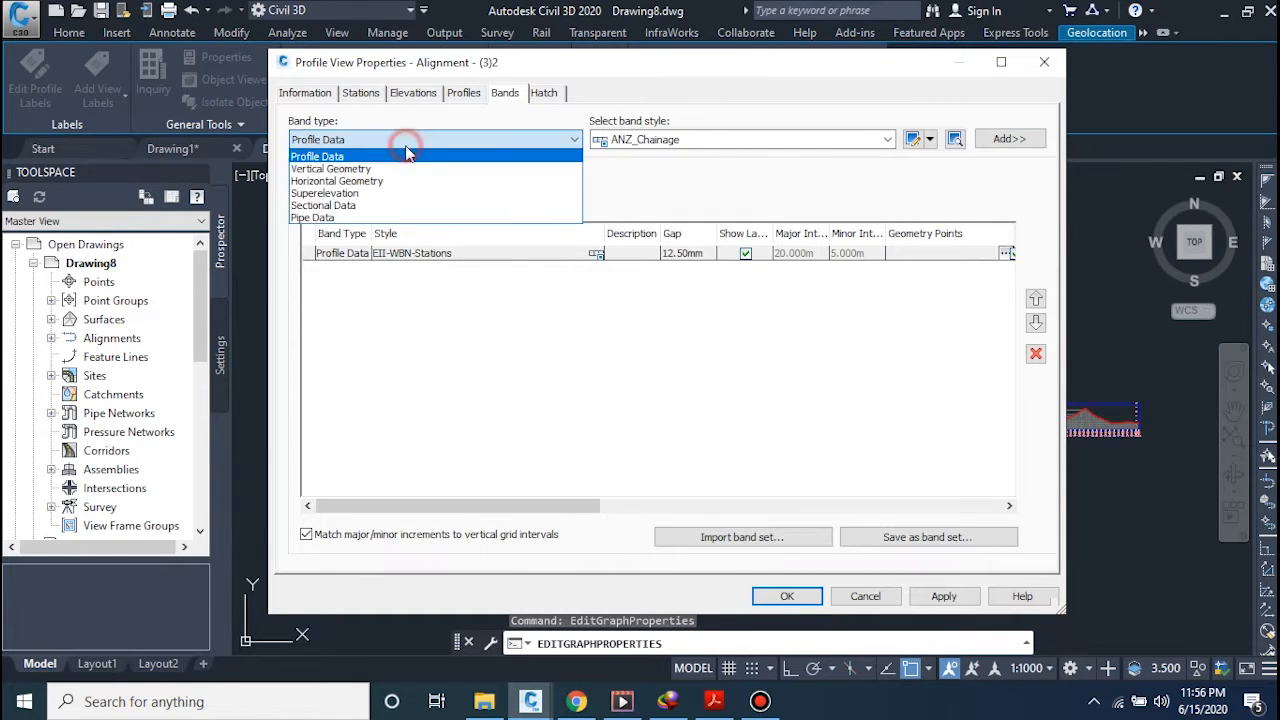
left_click(368, 183)
left_click(729, 140)
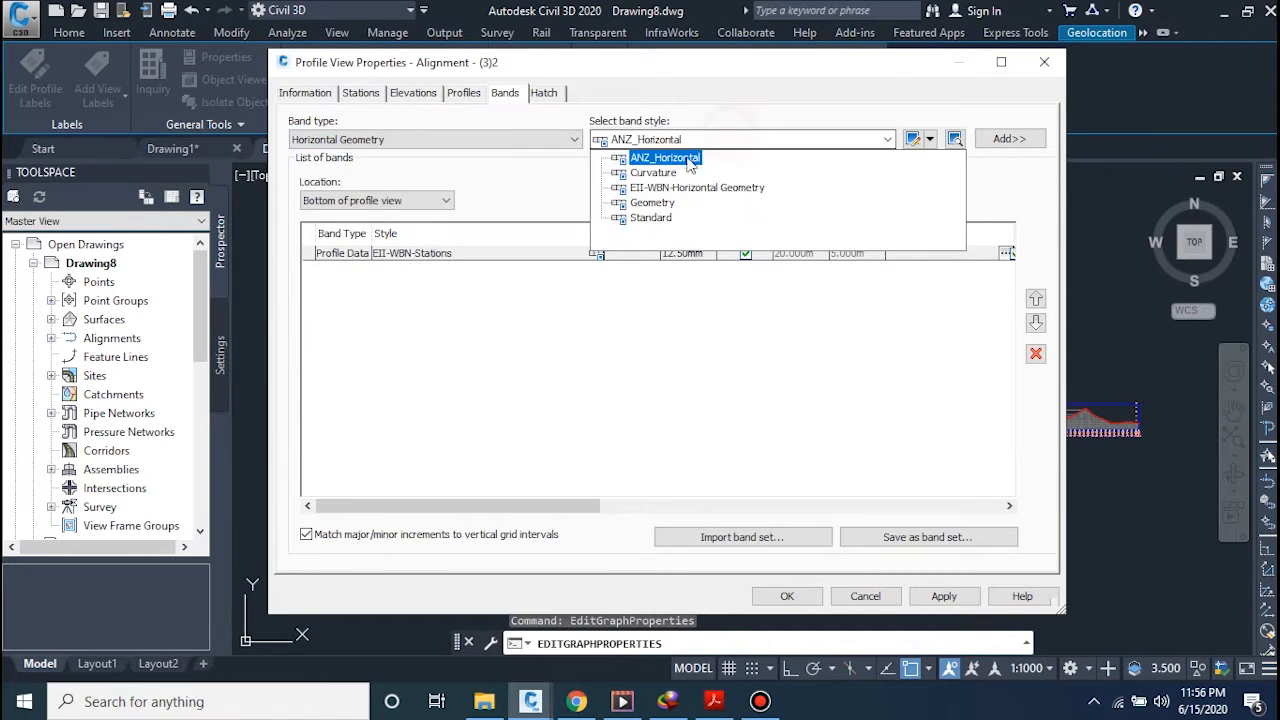
left_click(657, 205)
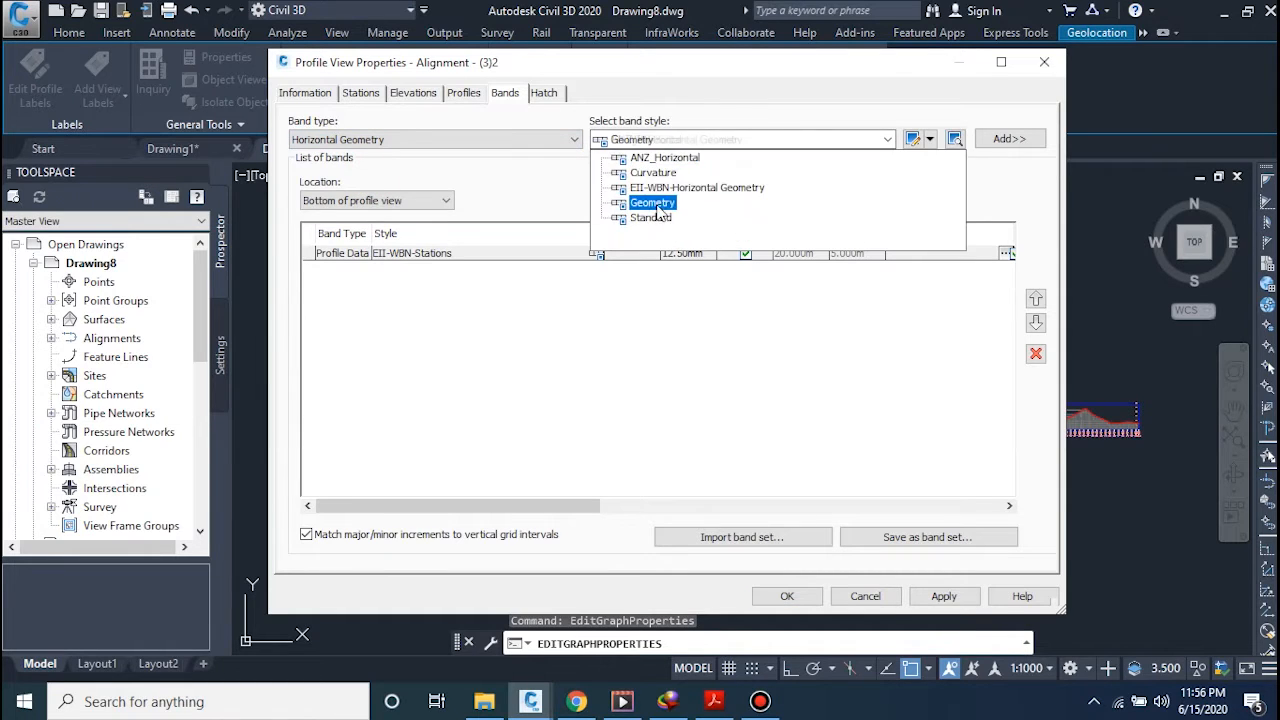
left_click(1010, 140)
Set the gap of both the stations and horizontal geometry bands to 0 and apply the profile view properties
left_click(685, 255)
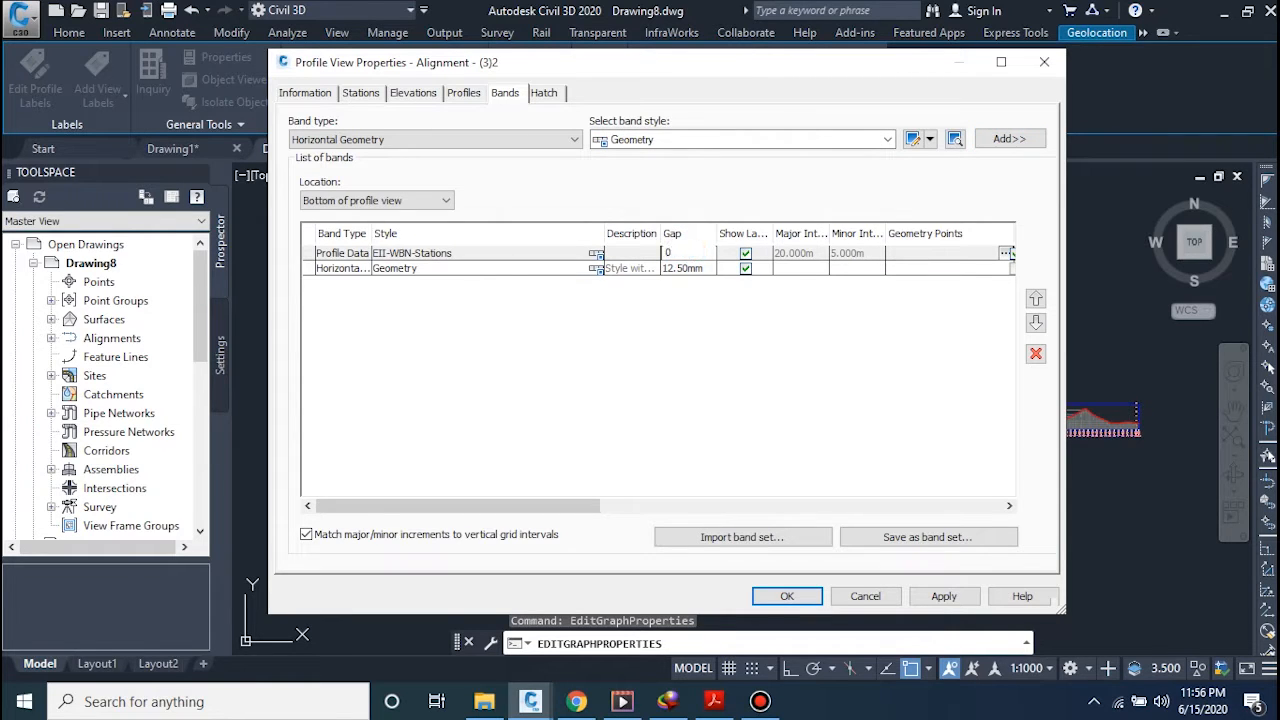
left_click(678, 269)
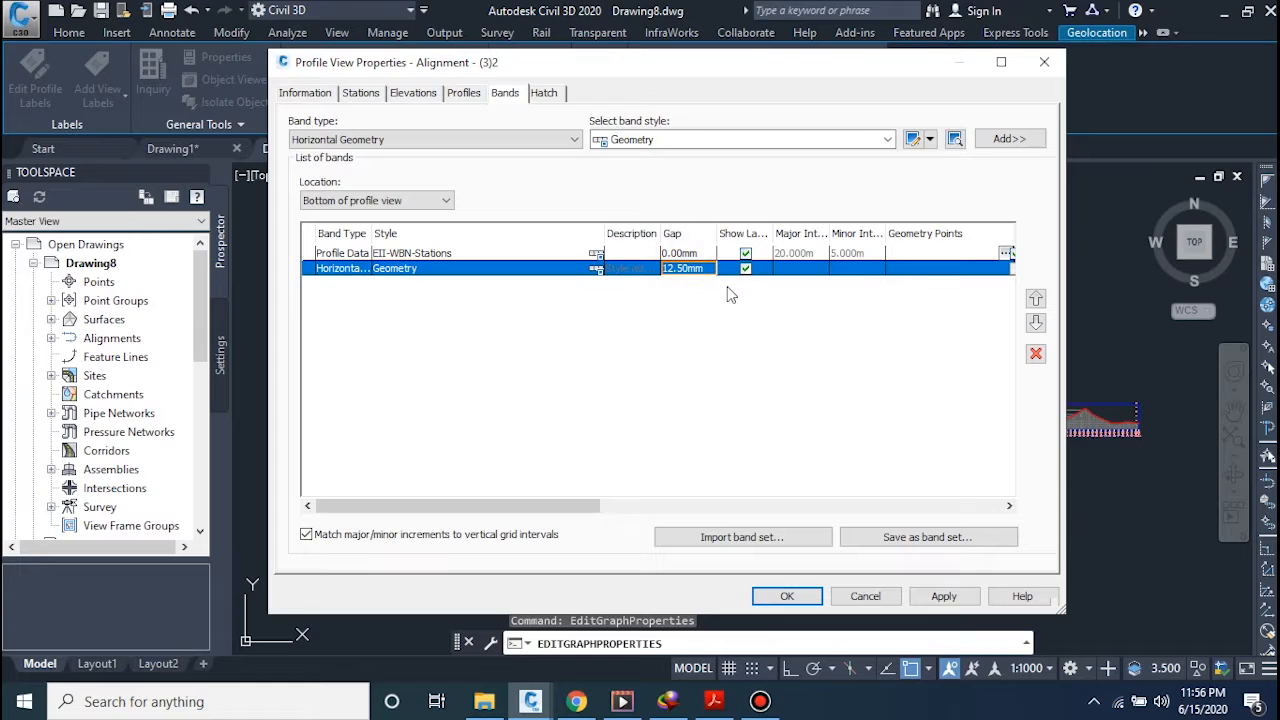
left_click(684, 268)
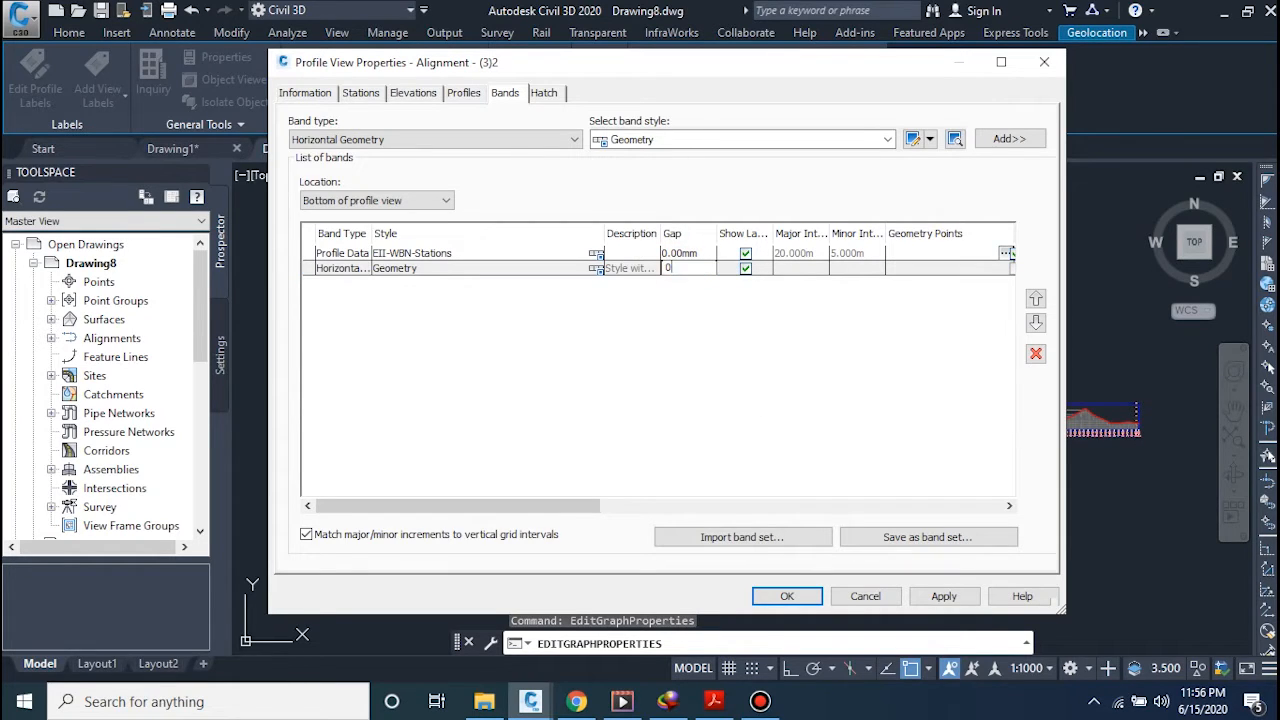
left_click(668, 333)
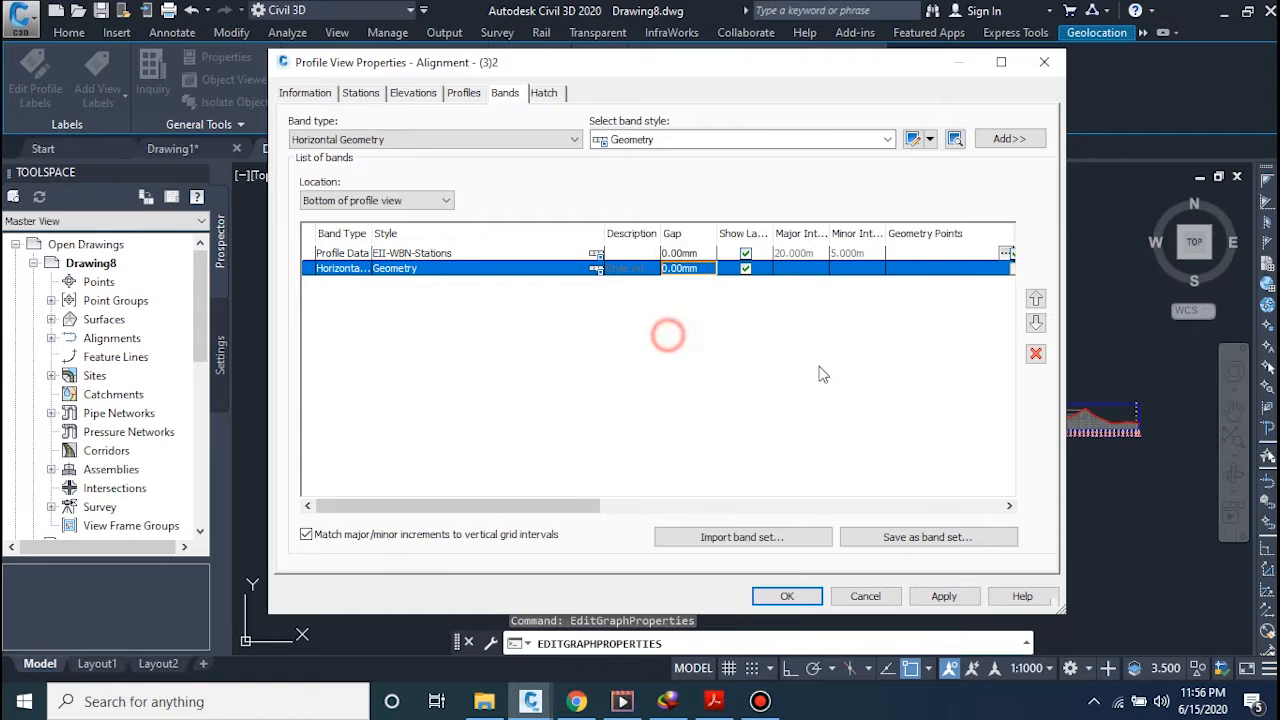
left_click(946, 598)
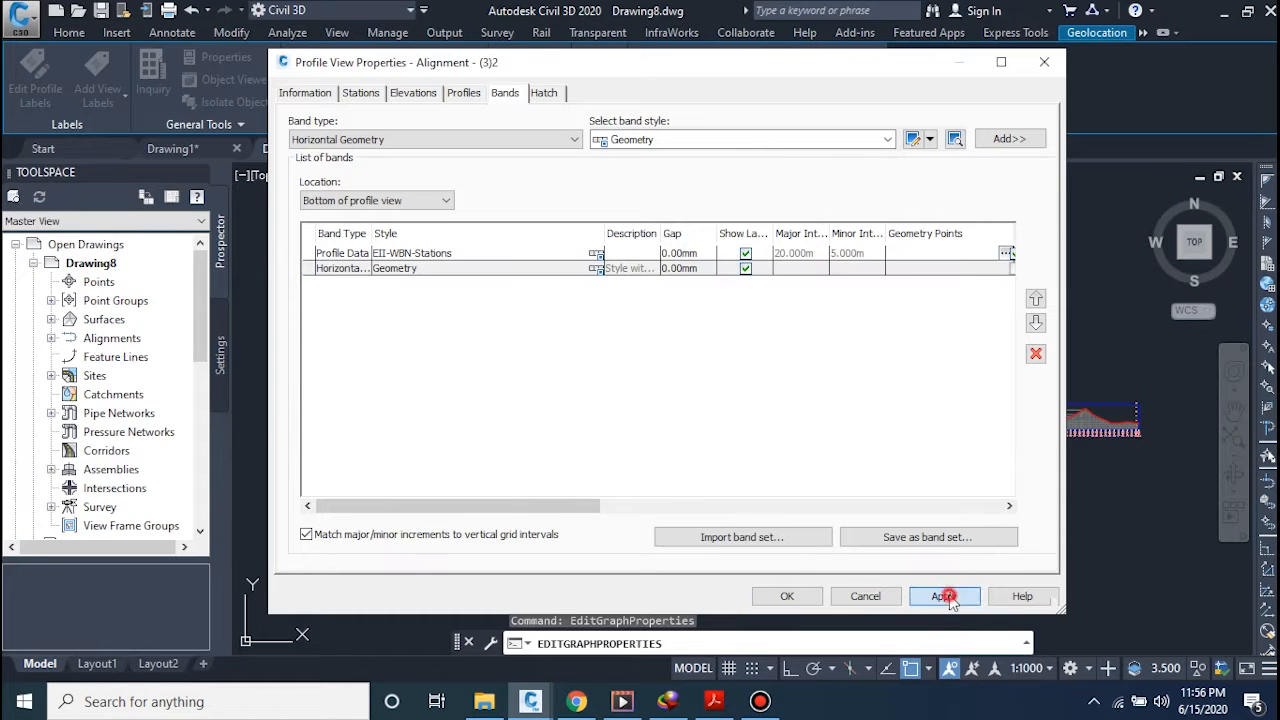
left_click(778, 598)
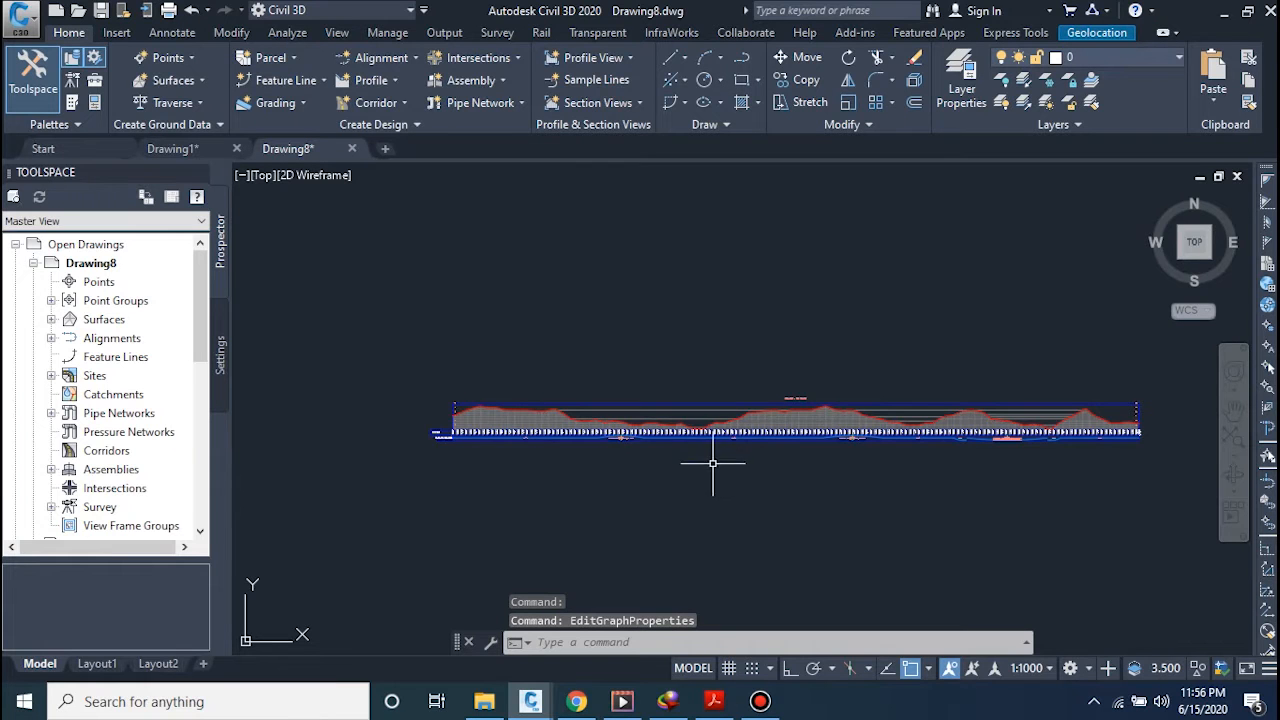
Examine the chainage labels in the new stations band beneath the ground profile
scroll(711, 457, "up", 8)
scroll(947, 494, "down", 3)
middle_click_drag(947, 494, 657, 454)
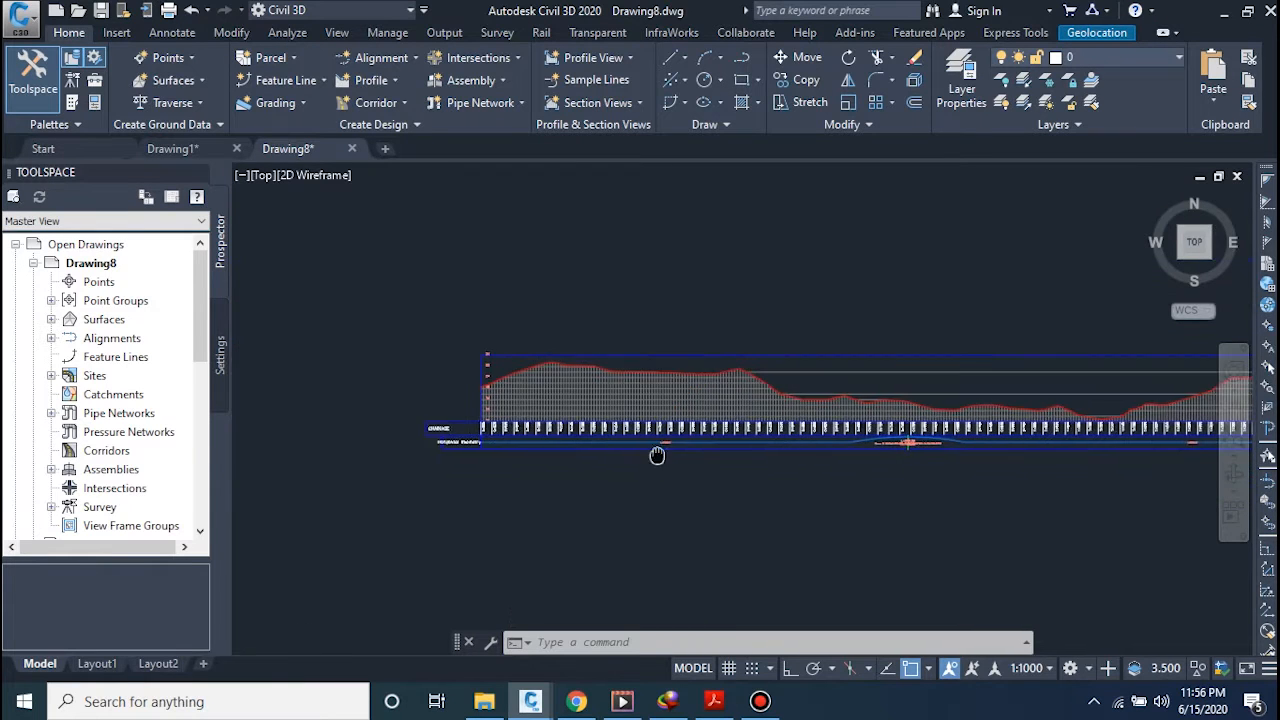
scroll(517, 426, "up", 4)
scroll(749, 470, "down", 4)
scroll(874, 467, "up", 8)
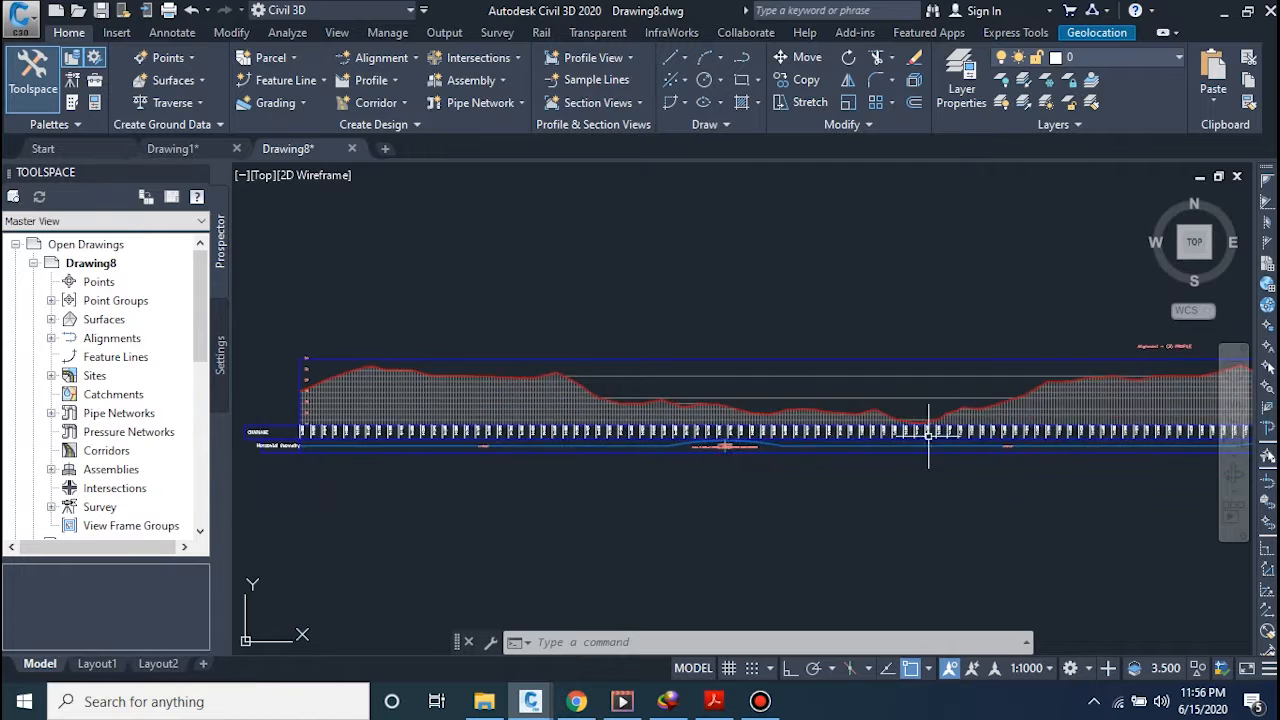
middle_click_drag(650, 420, 794, 422)
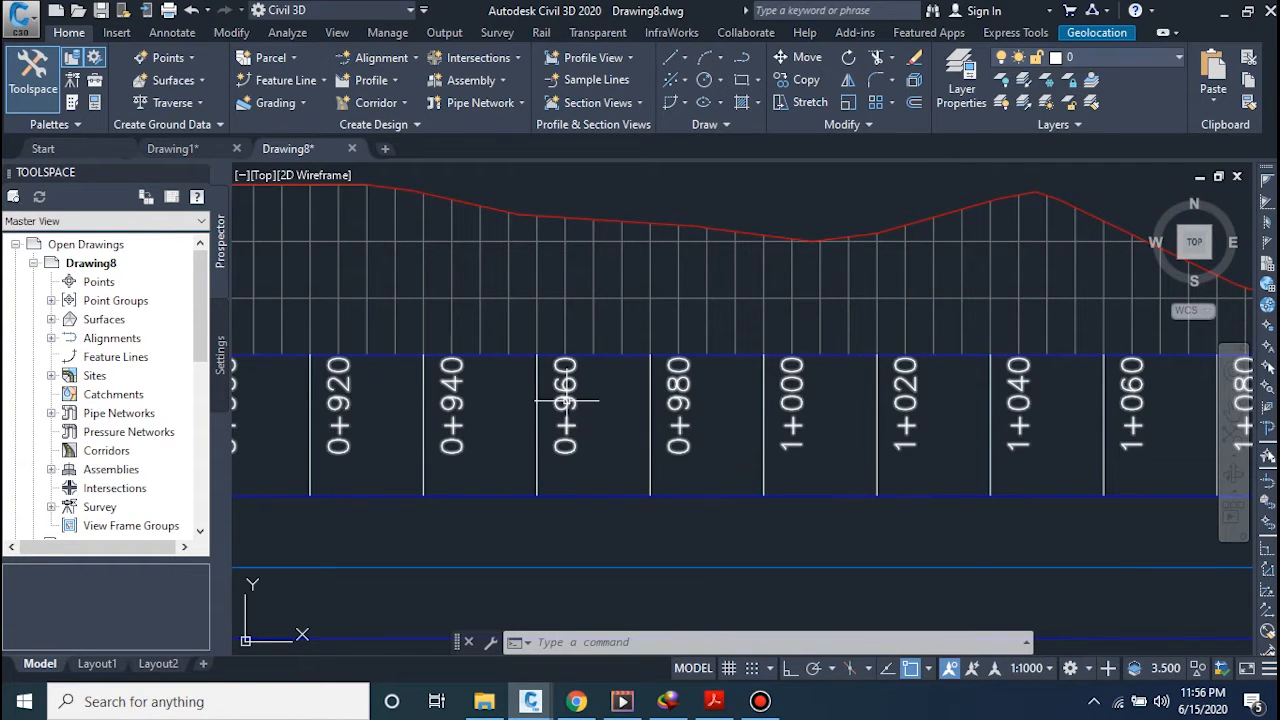
scroll(569, 408, "down", 2)
mouse_move(522, 421)
middle_mouse_down()
mouse_move(705, 412)
mouse_move(974, 364)
middle_mouse_up()
scroll(972, 364, "down", 2)
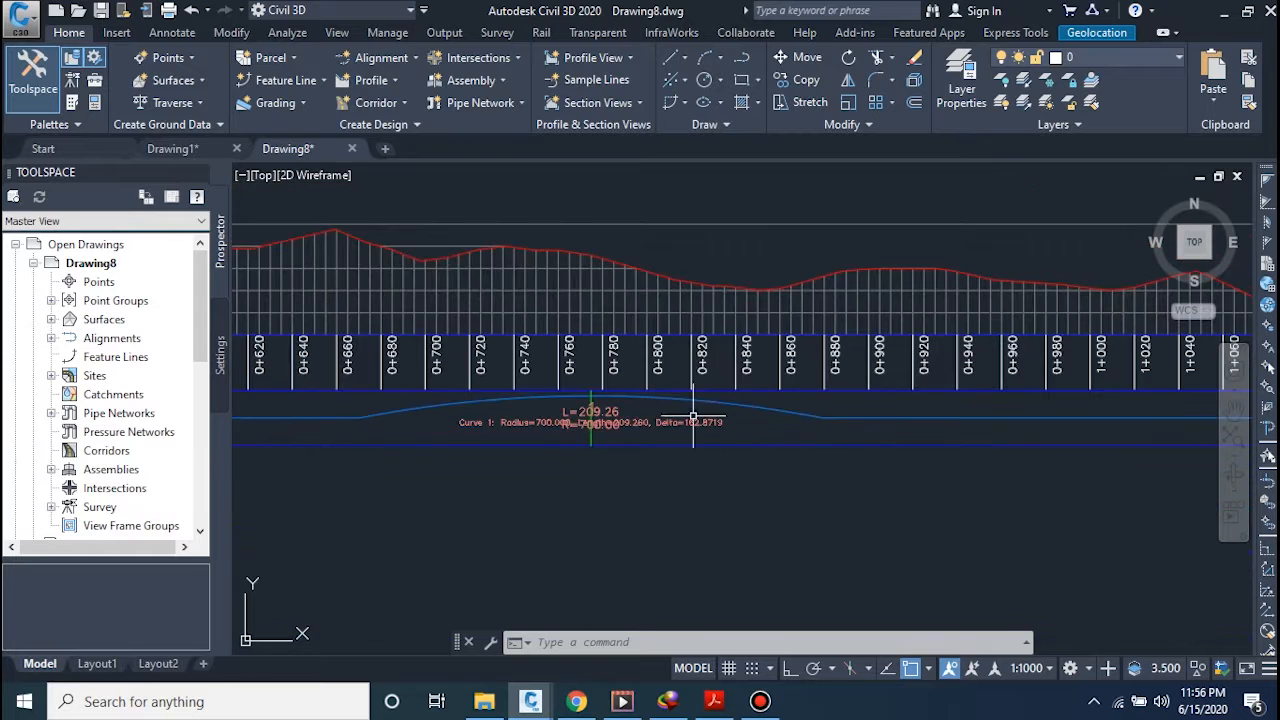
Examine the curve length and radius labels in the horizontal geometry band along the profile view
scroll(601, 415, "up", 4)
middle_click_drag(596, 407, 686, 384)
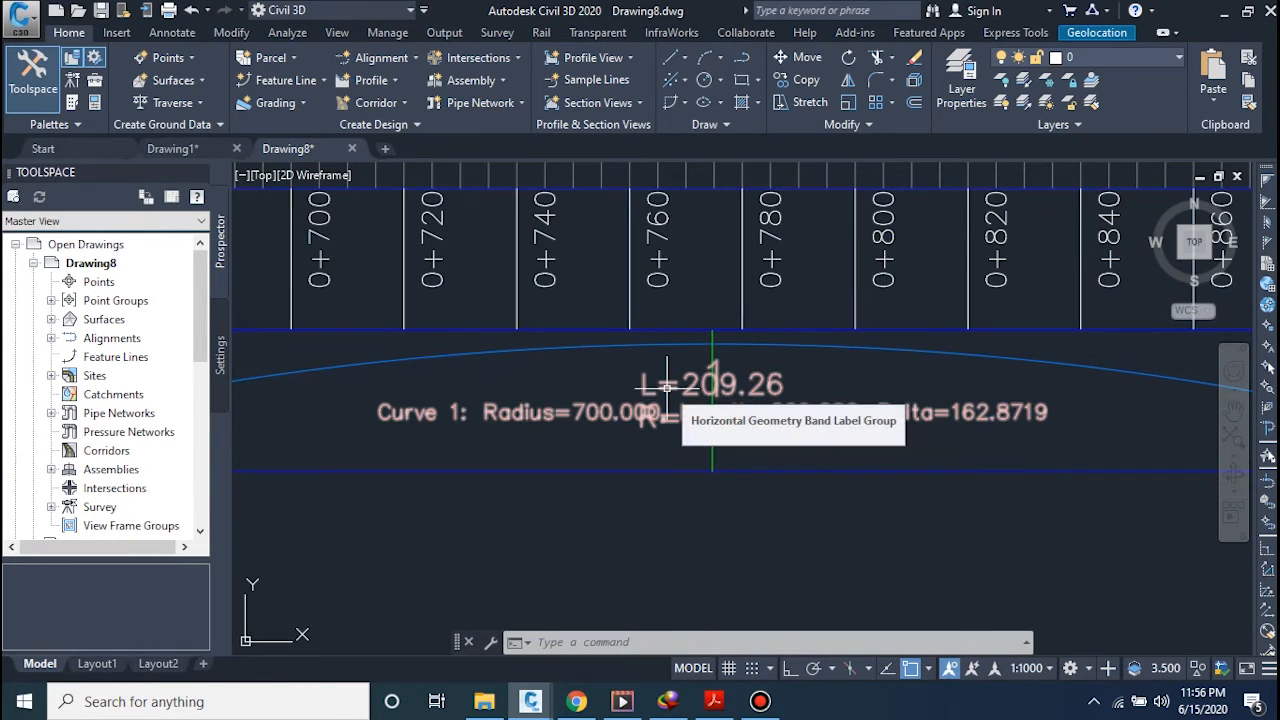
scroll(667, 386, "down", 6)
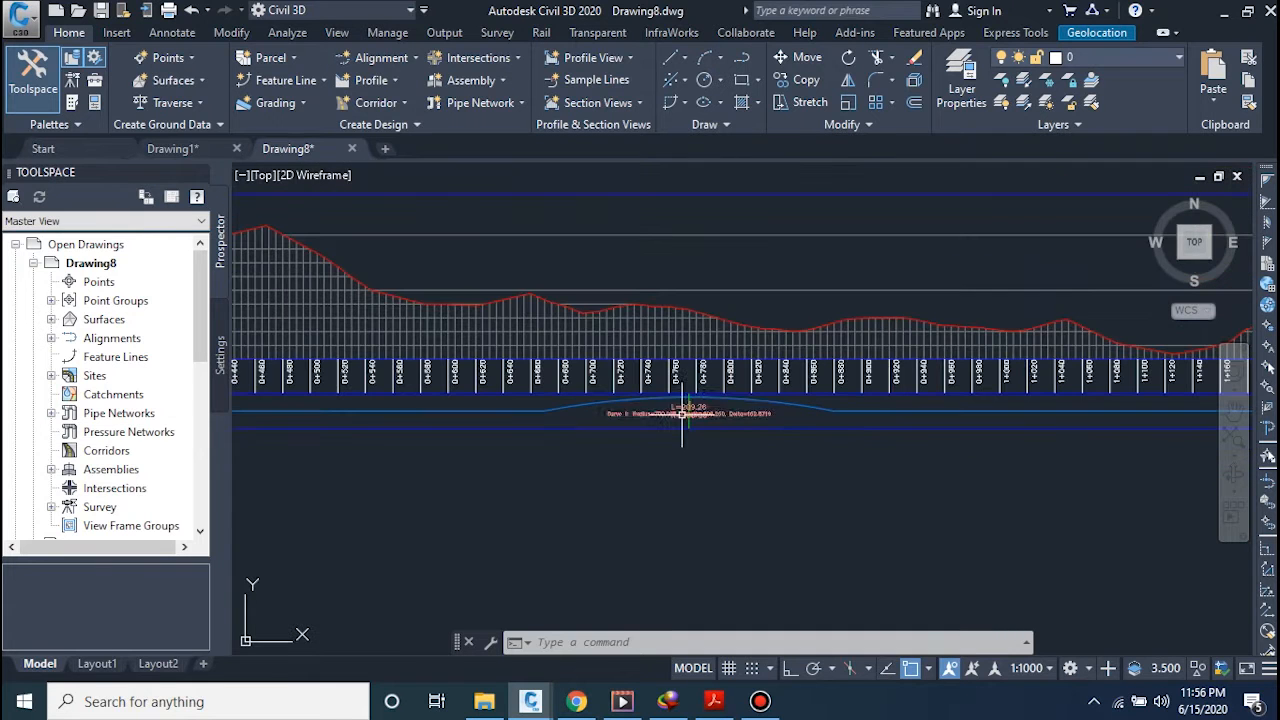
scroll(704, 421, "up", 2)
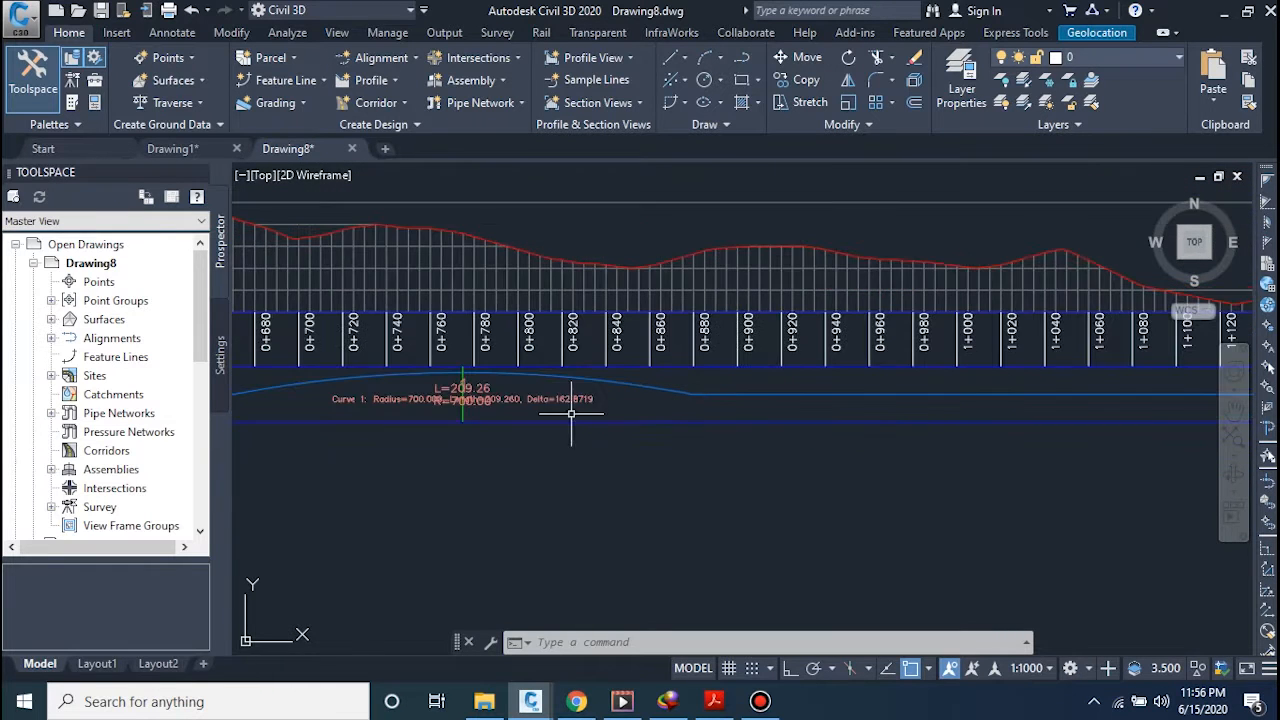
scroll(651, 381, "down", 4)
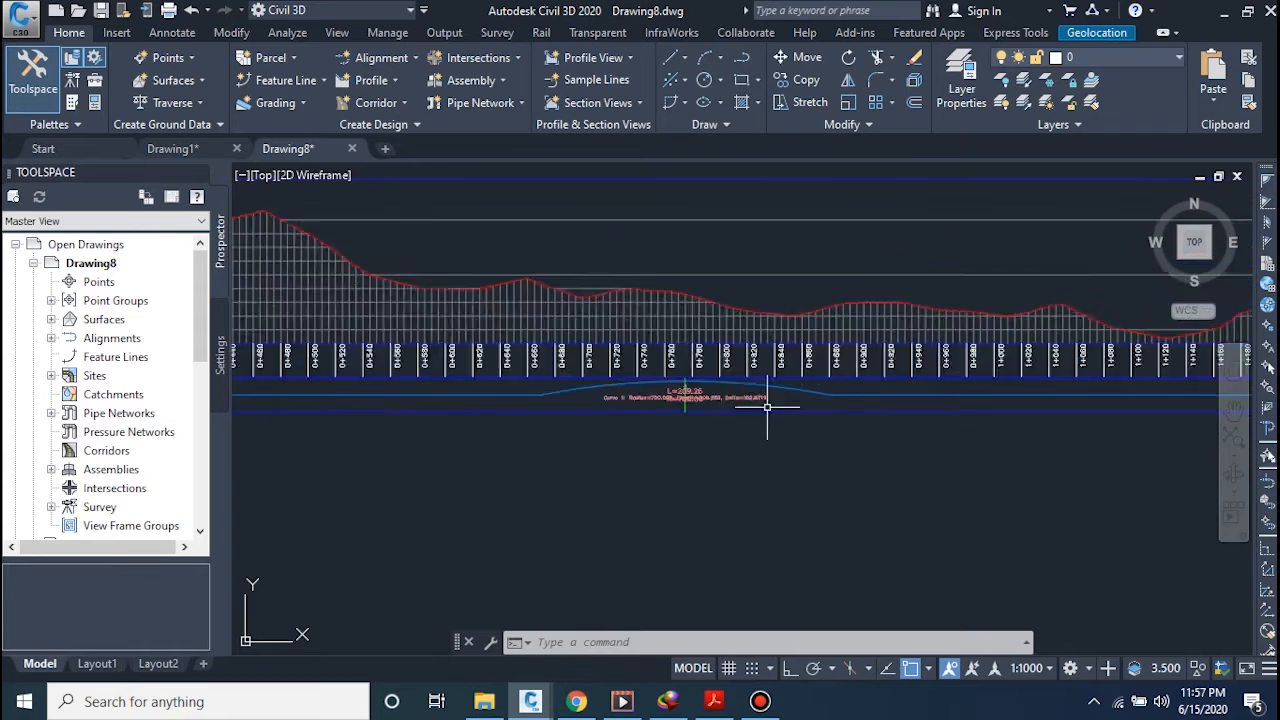
middle_click_drag(964, 410, 543, 409)
scroll(777, 400, "up", 3)
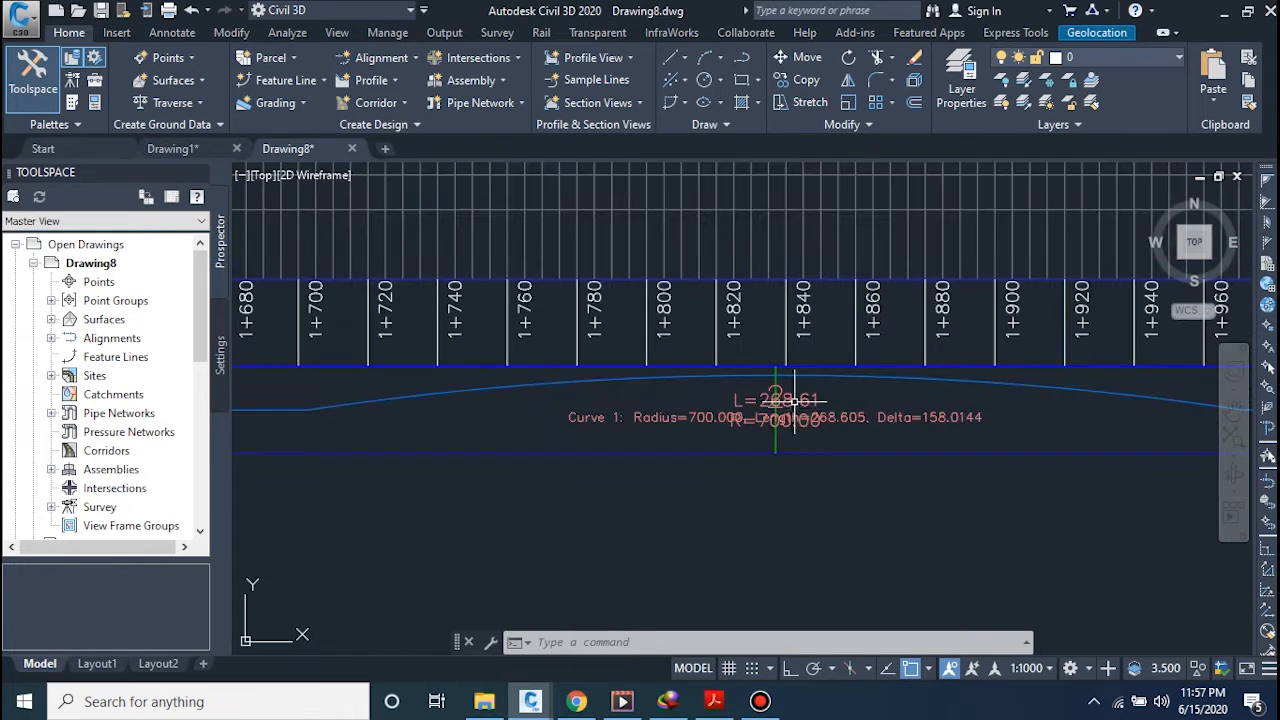
scroll(813, 410, "down", 3)
scroll(878, 408, "down", 2)
middle_click_drag(856, 409, 556, 412)
scroll(926, 408, "up", 4)
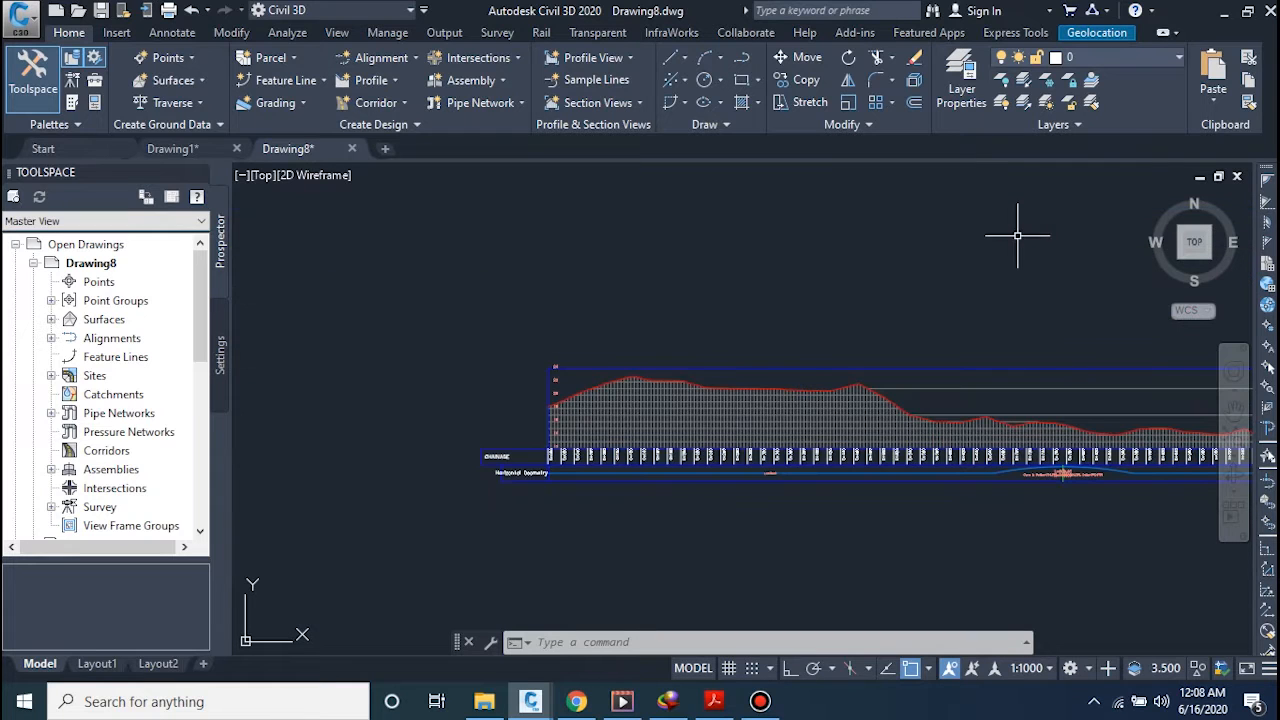
Review the whole profile view and inspect the ground line, elevations and band titles at its start
scroll(855, 280, "down", 2)
middle_click_drag(850, 274, 674, 278)
scroll(675, 278, "down", 2)
middle_click_drag(809, 311, 675, 319)
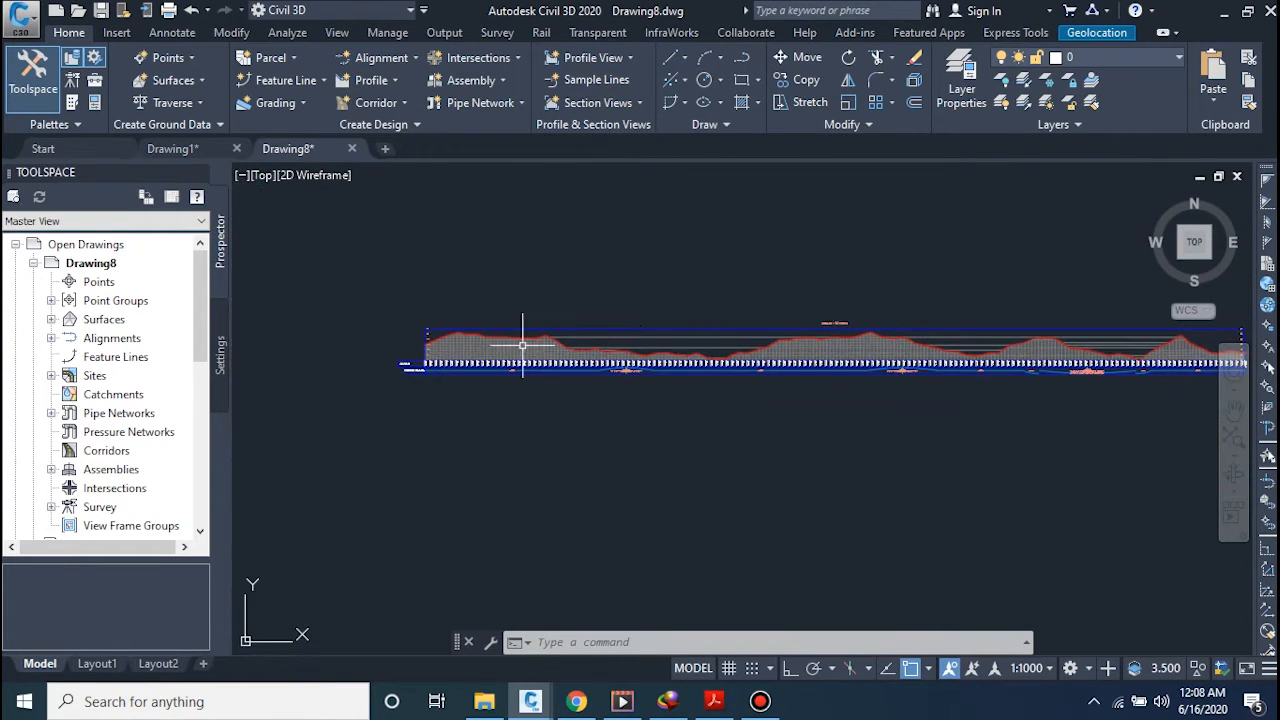
scroll(515, 346, "up", 1)
scroll(445, 350, "up", 1)
scroll(495, 325, "up", 1)
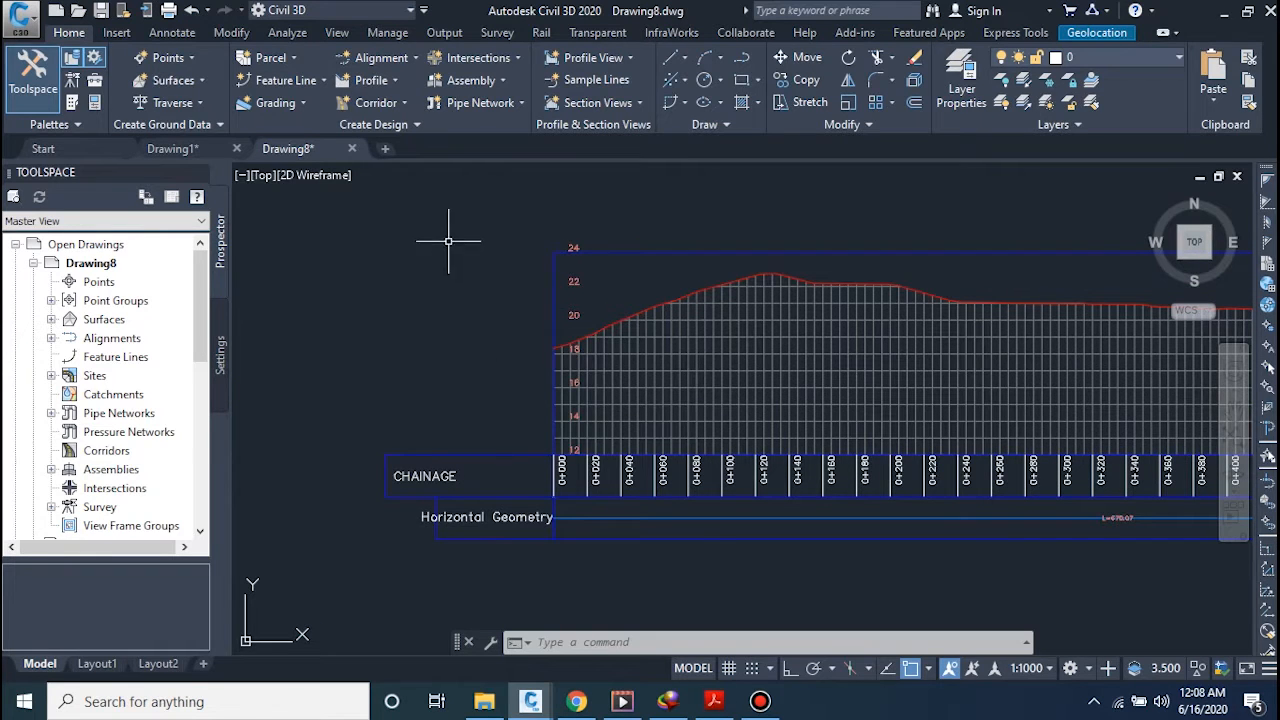
middle_click_drag(757, 257, 634, 238)
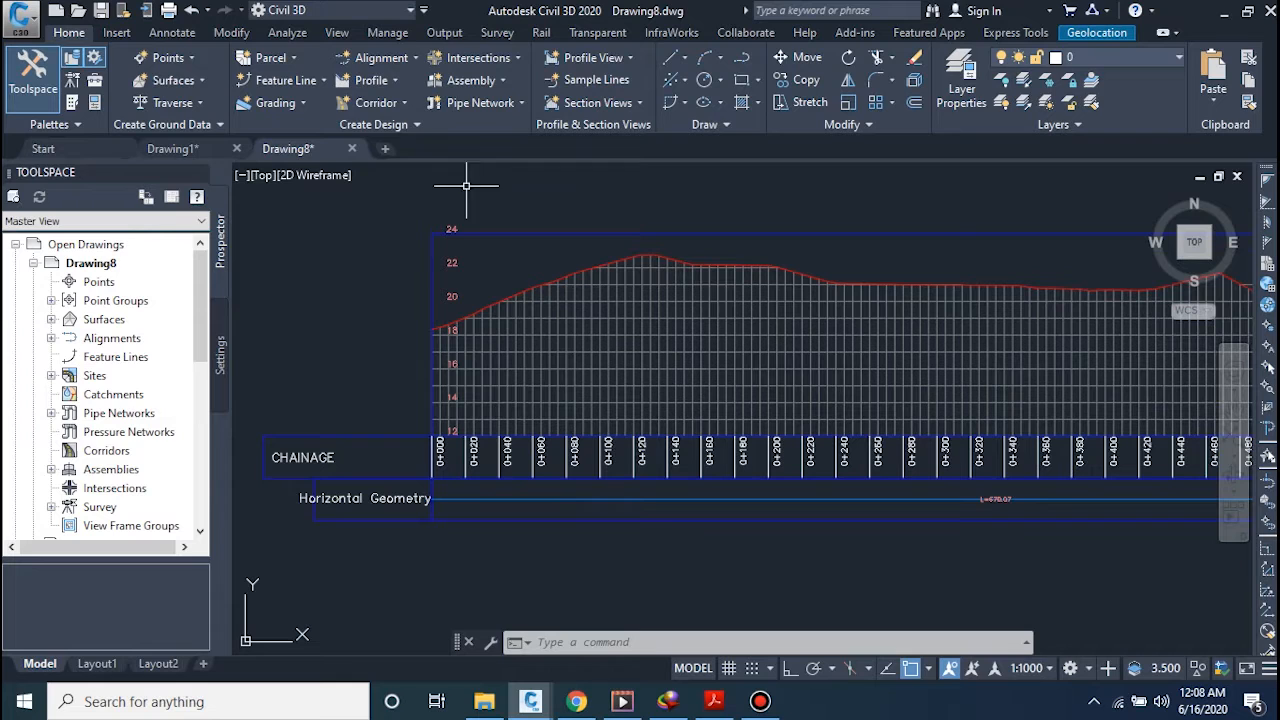
Start a new layout profile with the Profile Creation Tools on the Alignment - (3) profile view
left_click(385, 80)
left_click(417, 157)
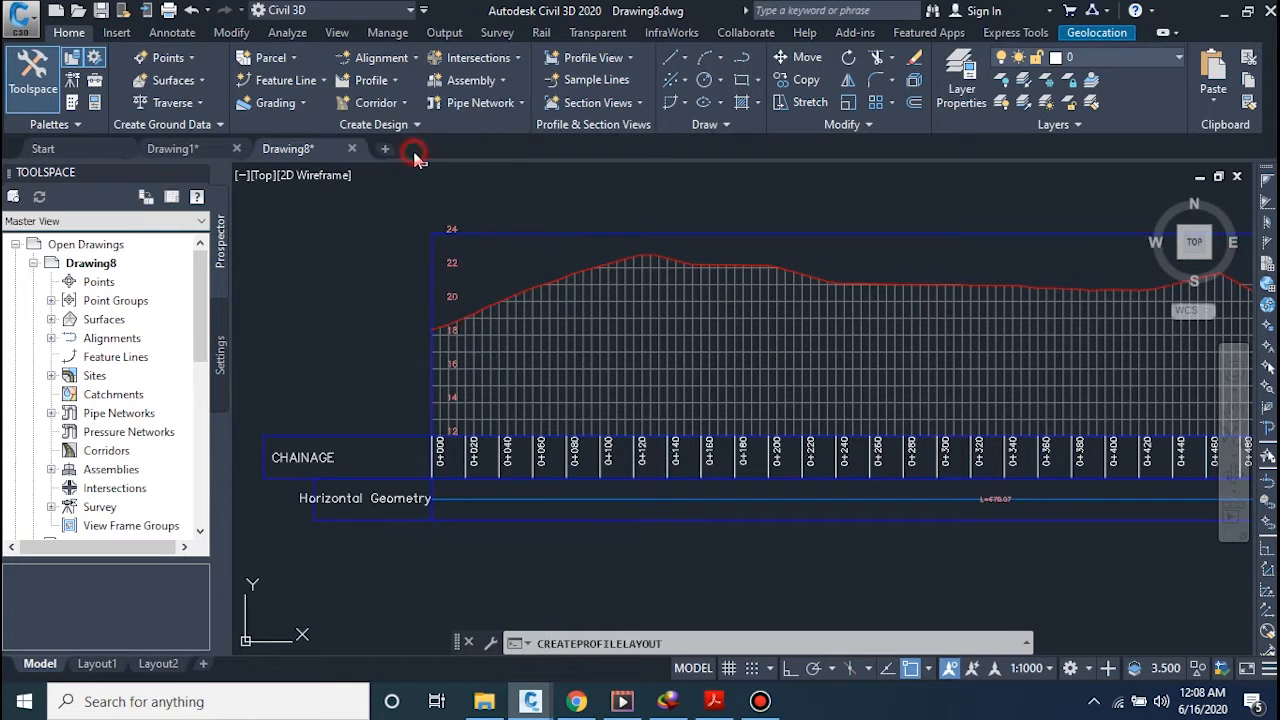
scroll(588, 221, "down", 5)
middle_click_drag(588, 221, 532, 266)
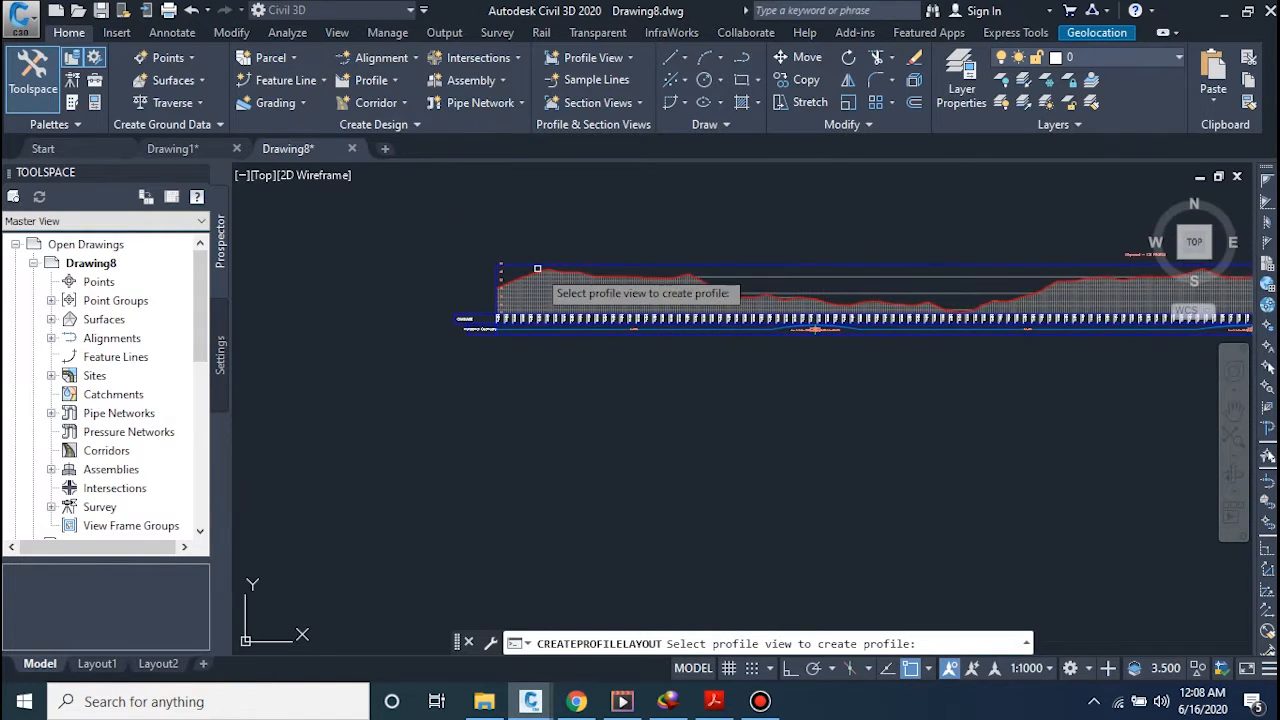
left_click(532, 270)
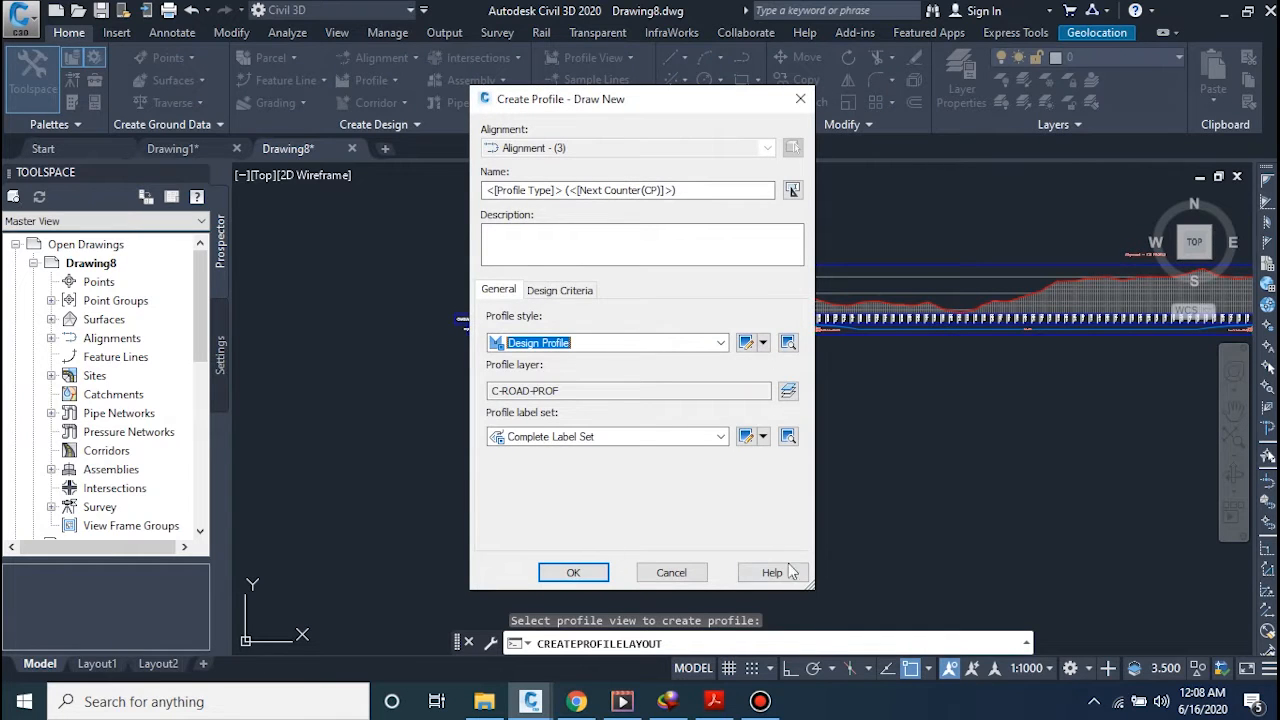
Enable criteria-based design with the AASHTO 2011 Standard minimum K table and create the Design Profile layout
left_click(551, 291)
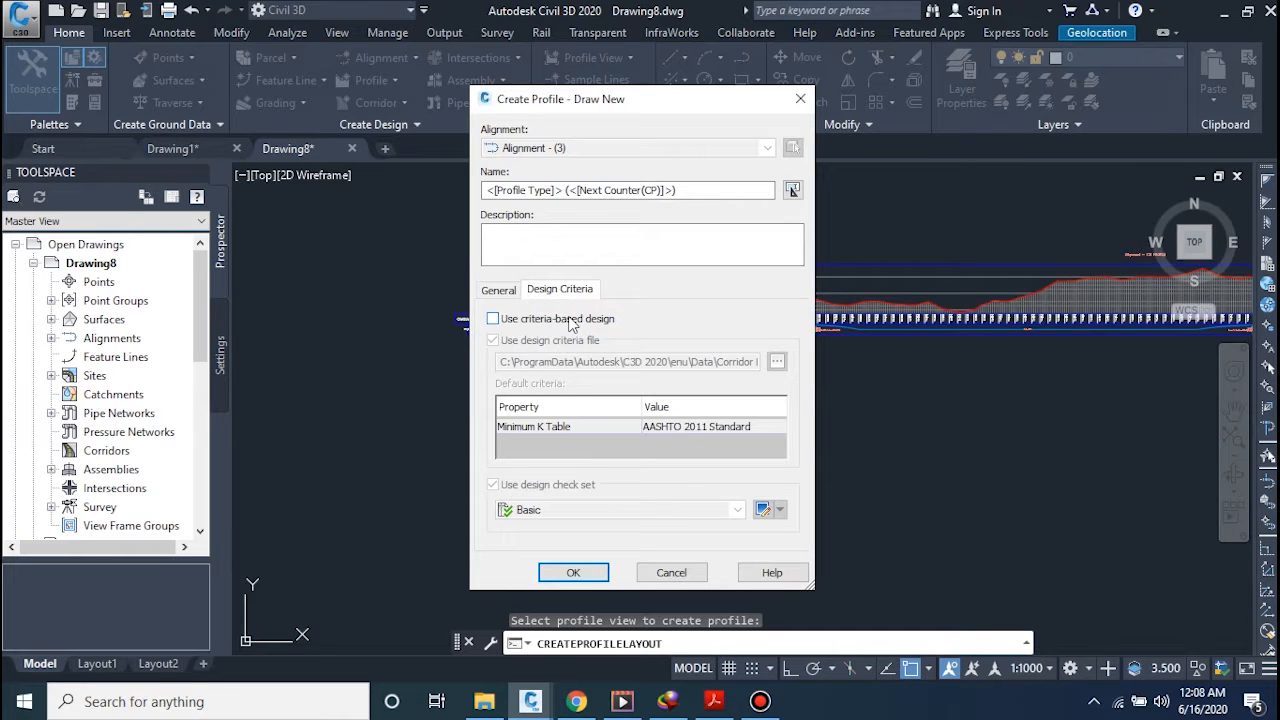
left_click(568, 319)
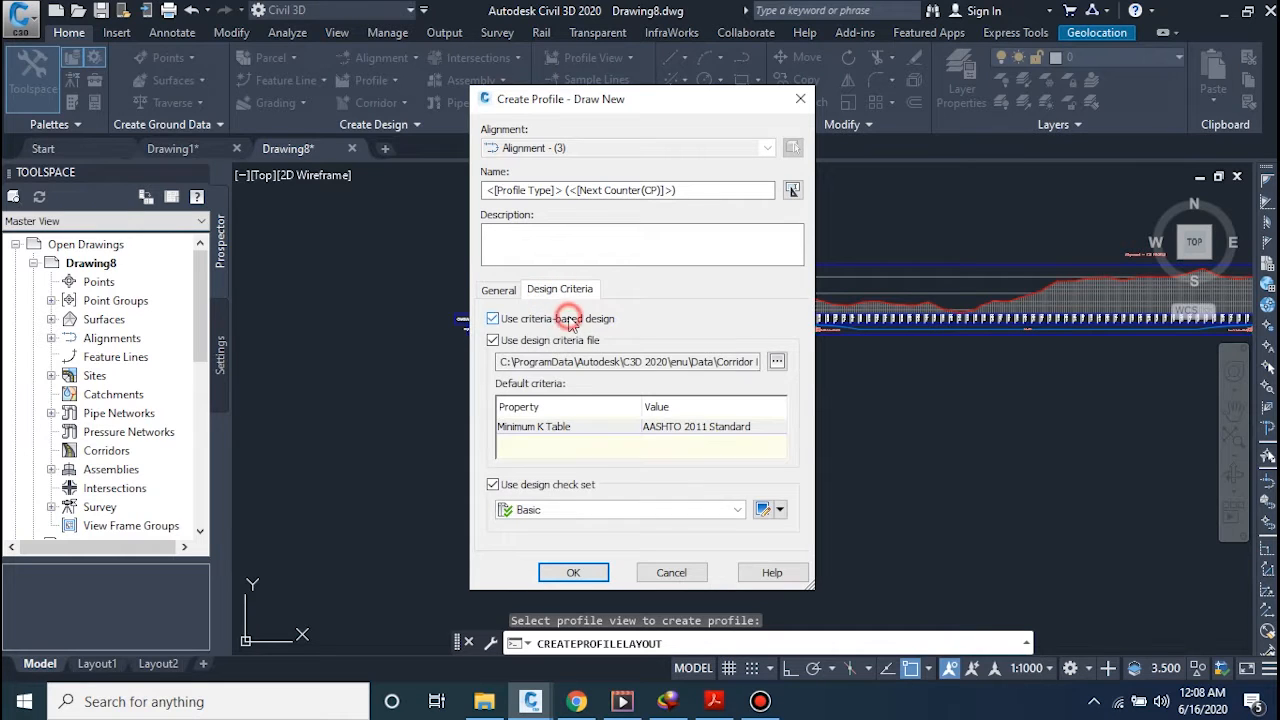
left_click(675, 428)
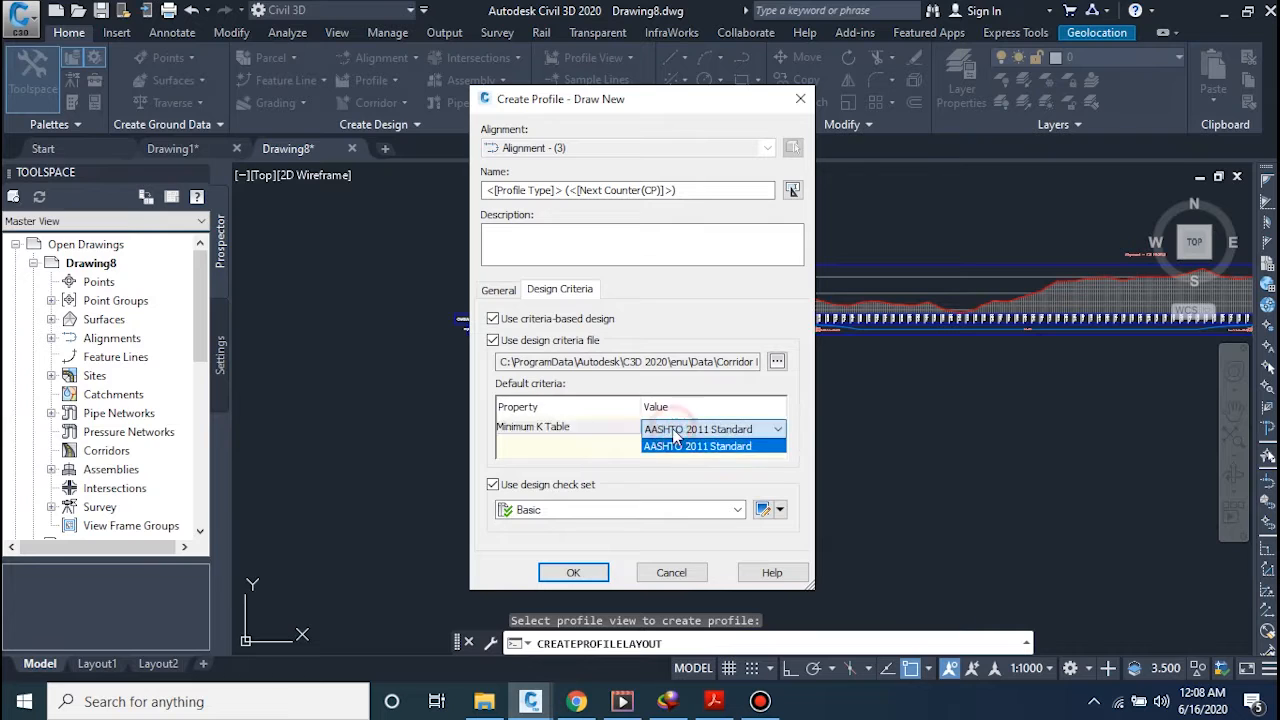
left_click(573, 575)
left_click(574, 574)
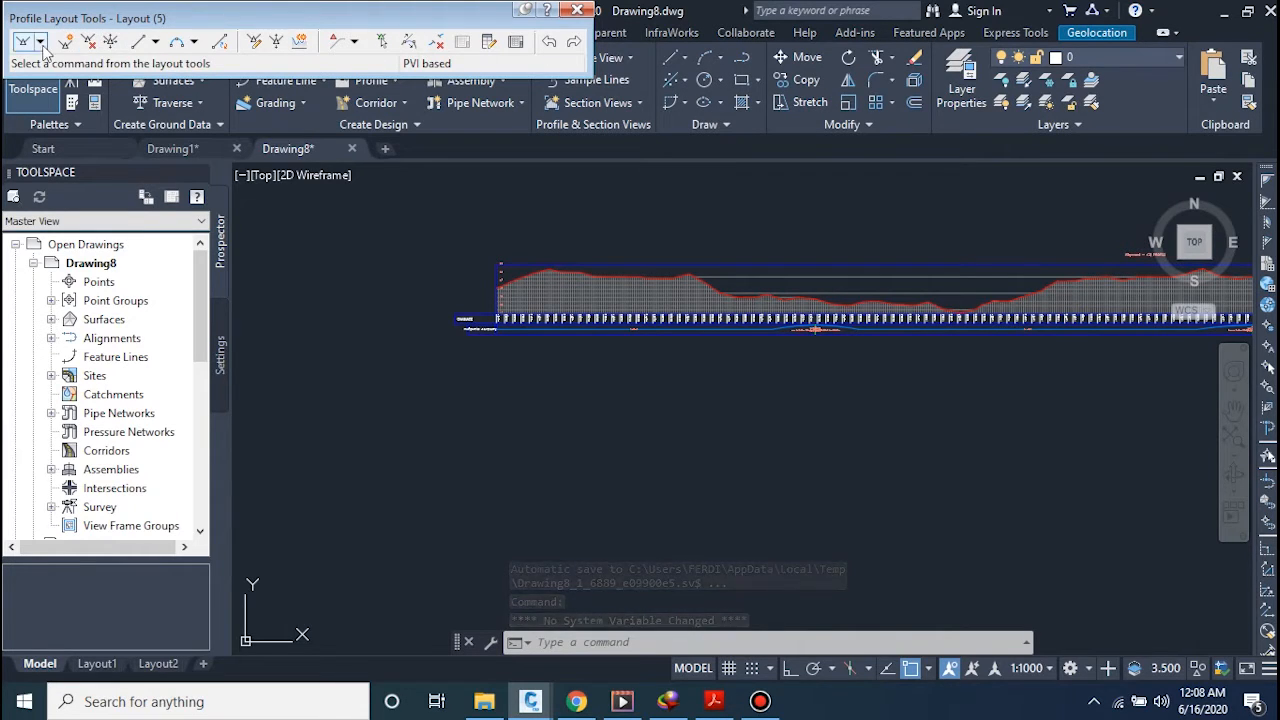
Start drawing tangents with curves and place the design profile's start point on the ground line at station 0+000
left_click(40, 42)
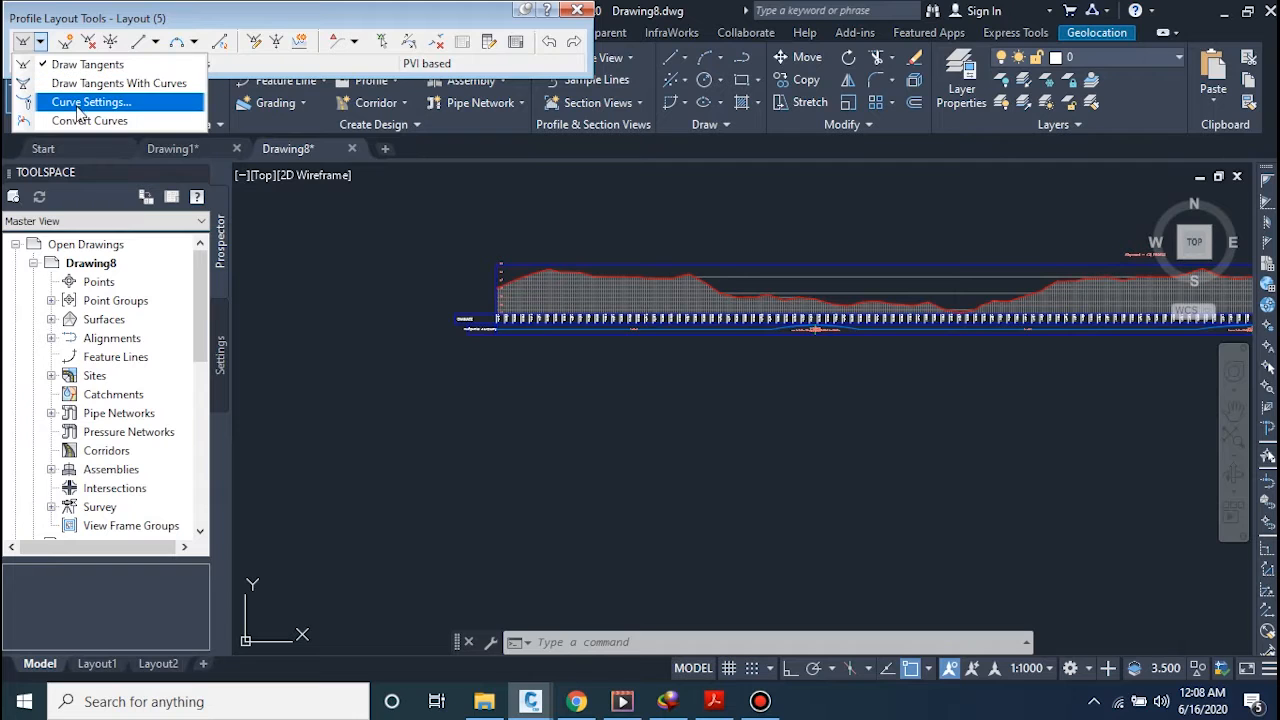
left_click(108, 84)
scroll(571, 266, "up", 5)
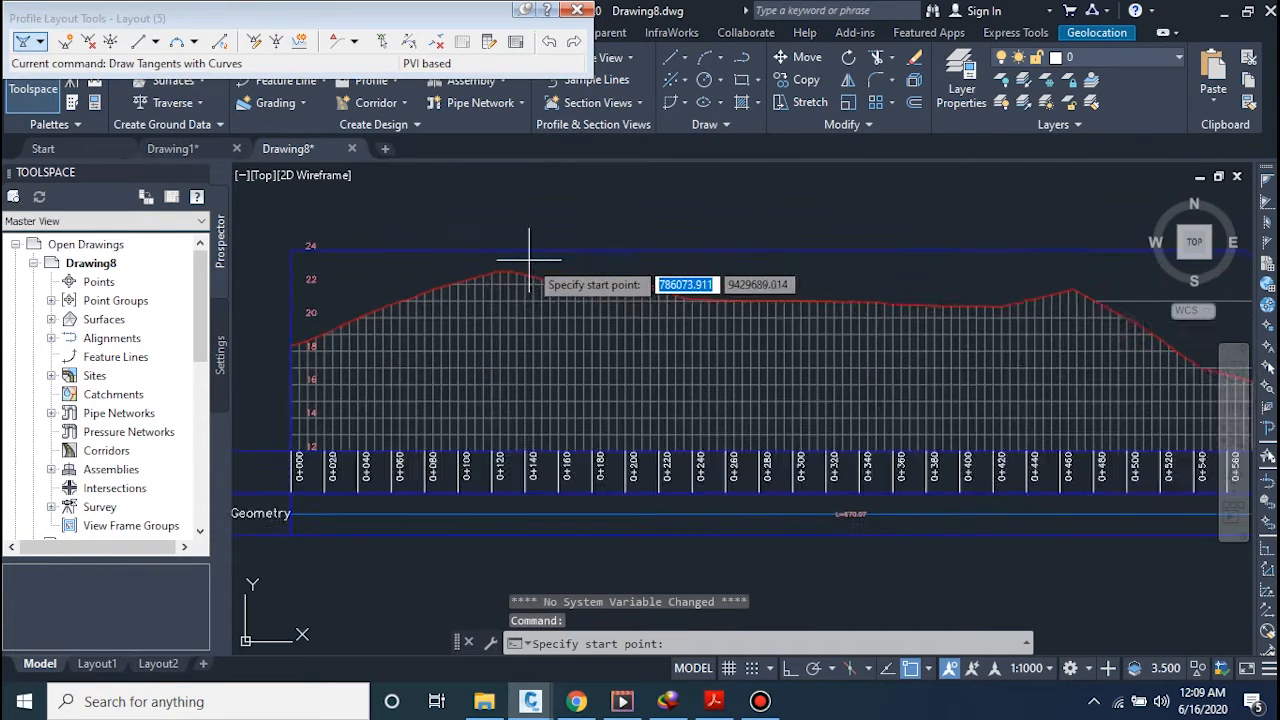
scroll(609, 337, "up", 2)
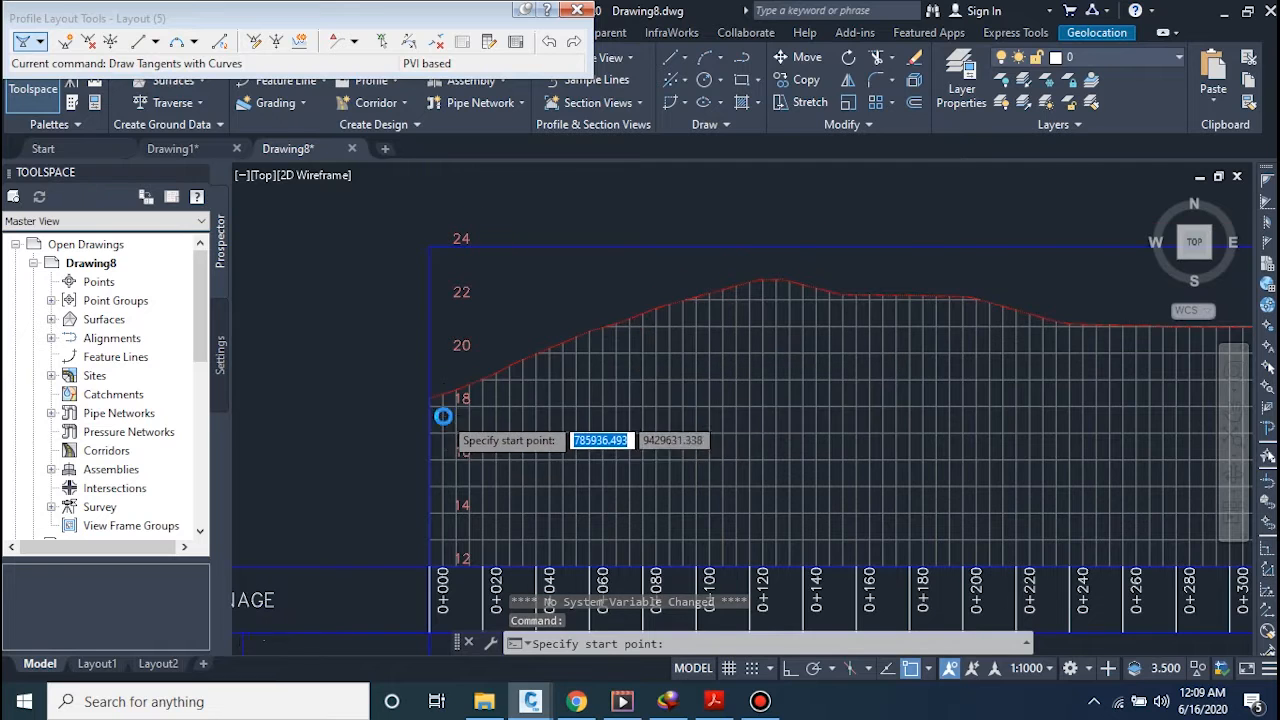
scroll(415, 395, "up", 4)
left_click(416, 368)
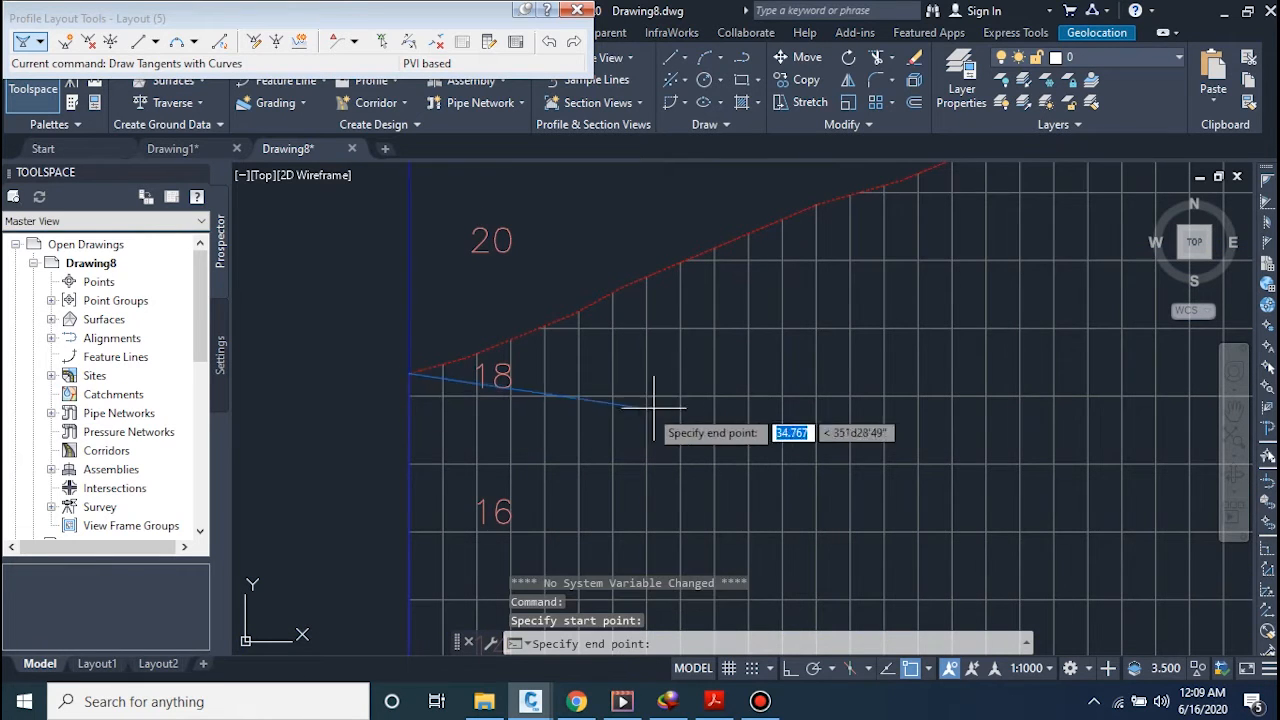
Draw the first tangent rising below the ground line to about station 0+200 at elevation about 20
scroll(679, 414, "down", 3)
scroll(679, 414, "down", 2)
scroll(510, 405, "down", 2)
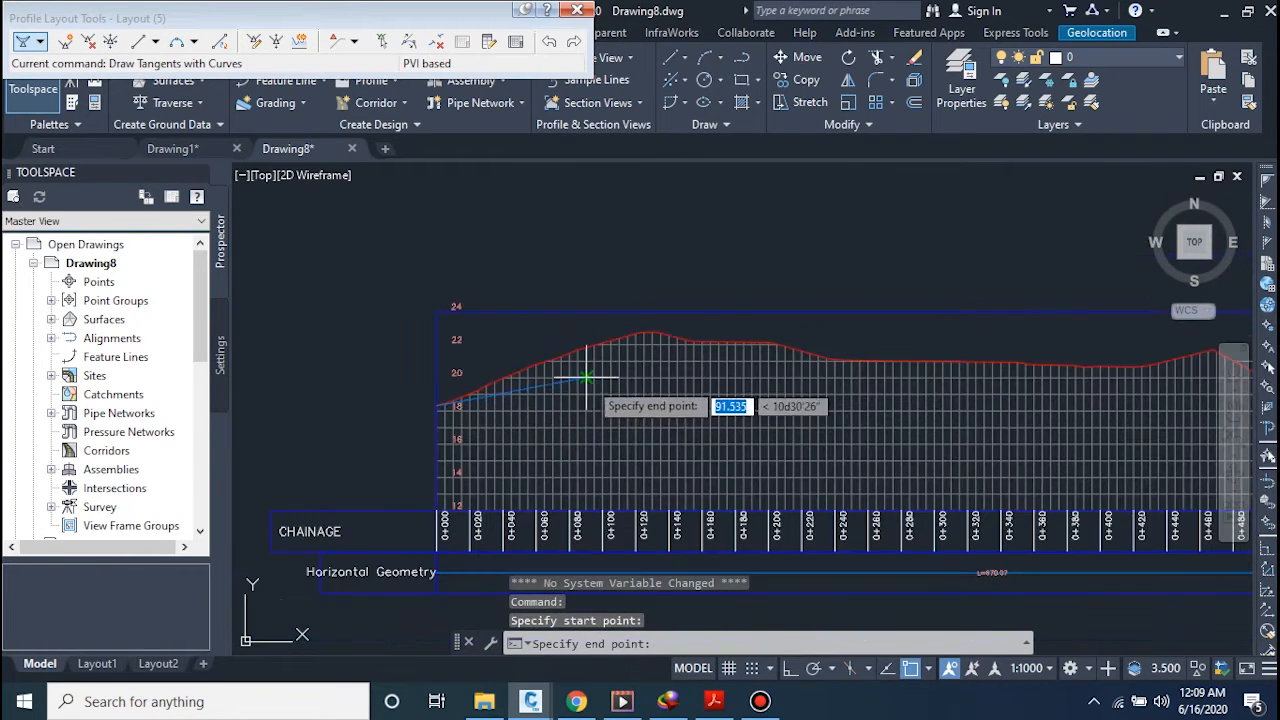
scroll(632, 376, "up", 2)
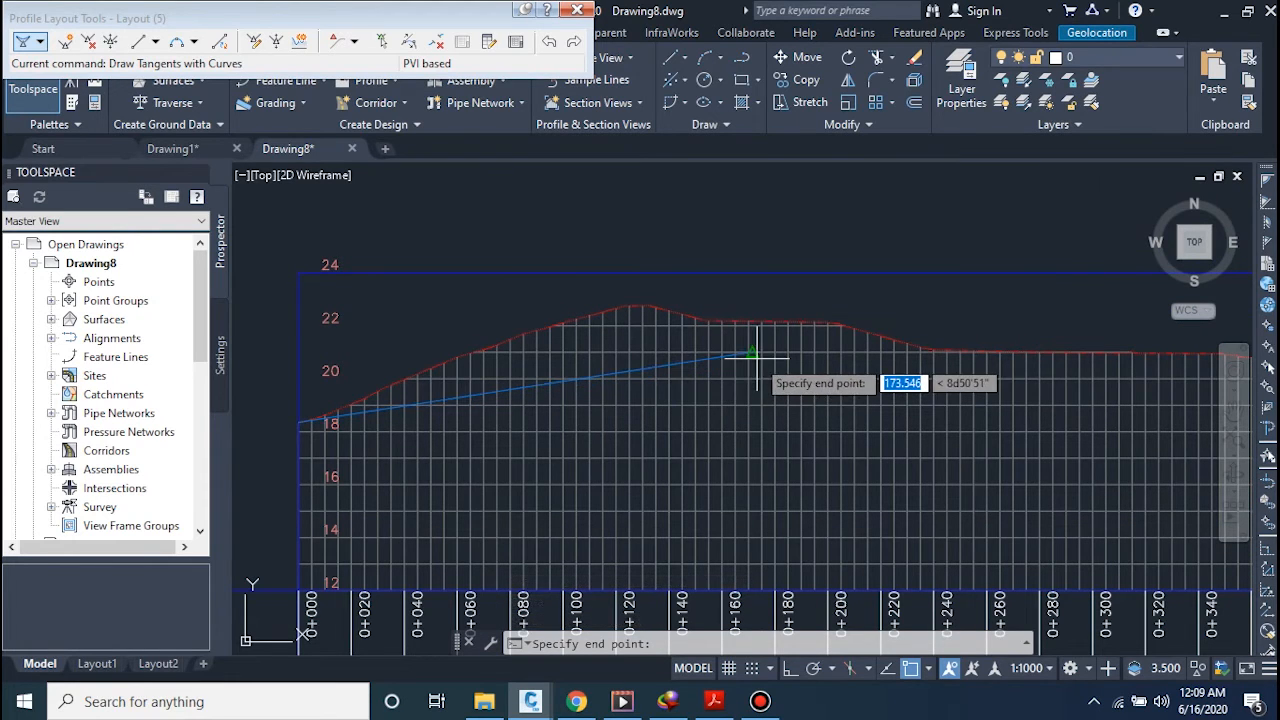
middle_click_drag(762, 352, 668, 356)
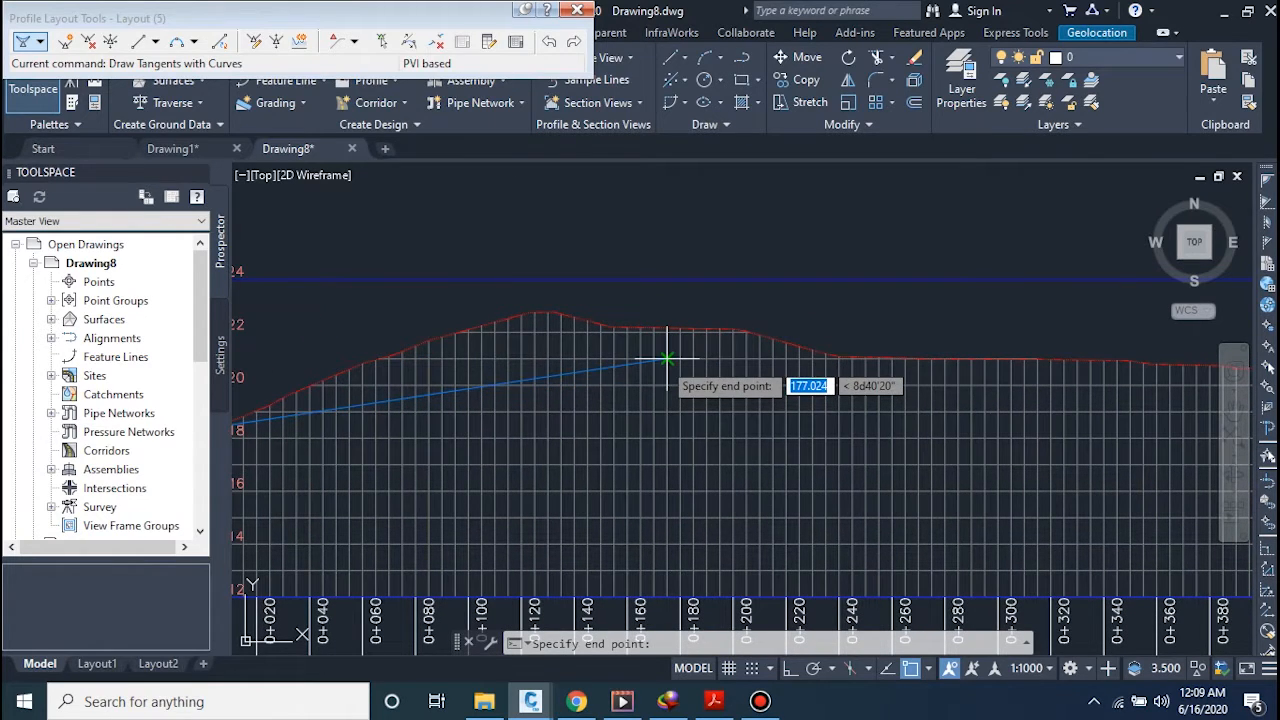
scroll(660, 362, "up", 2)
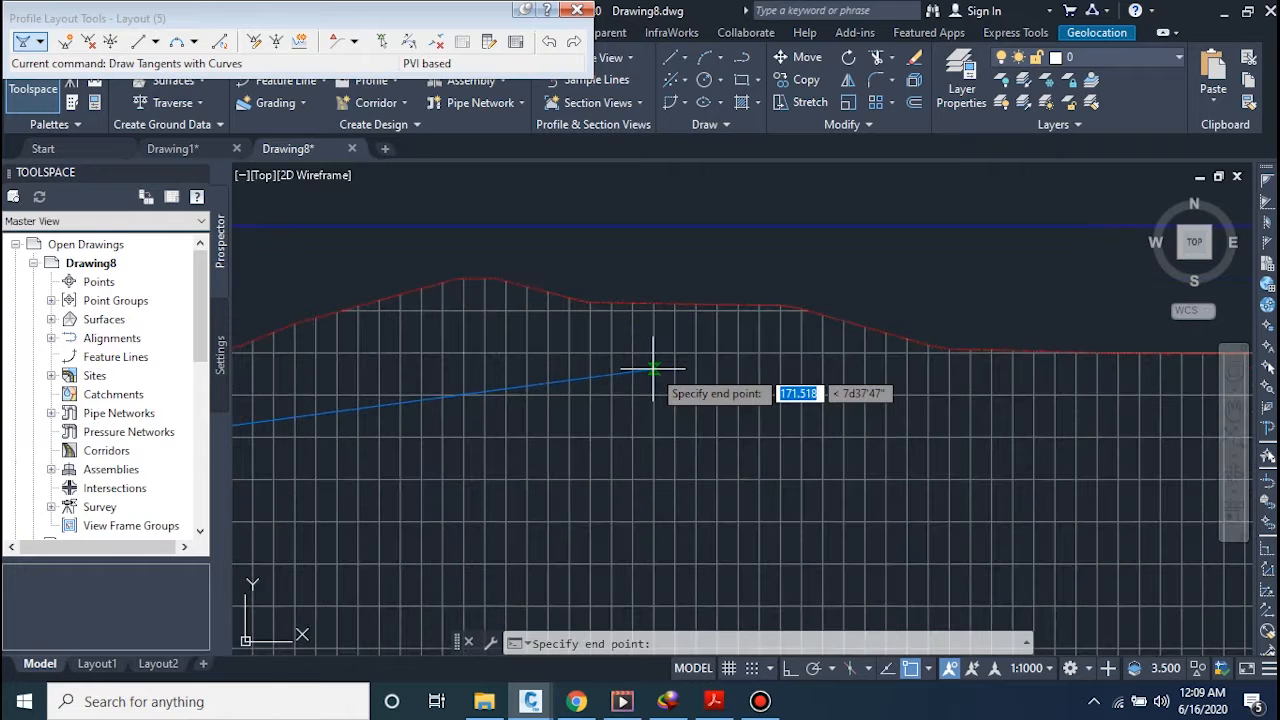
scroll(655, 372, "down", 2)
scroll(660, 372, "up", 1)
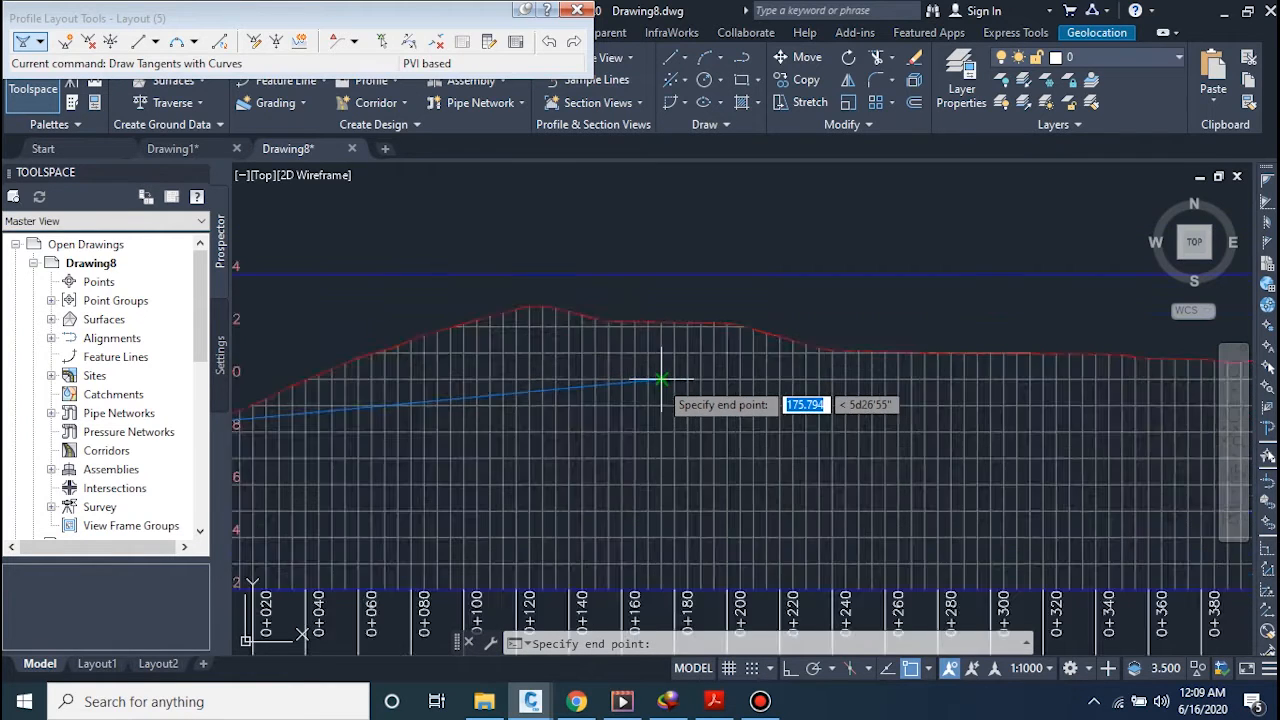
scroll(640, 378, "down", 1)
middle_click_drag(599, 388, 535, 386)
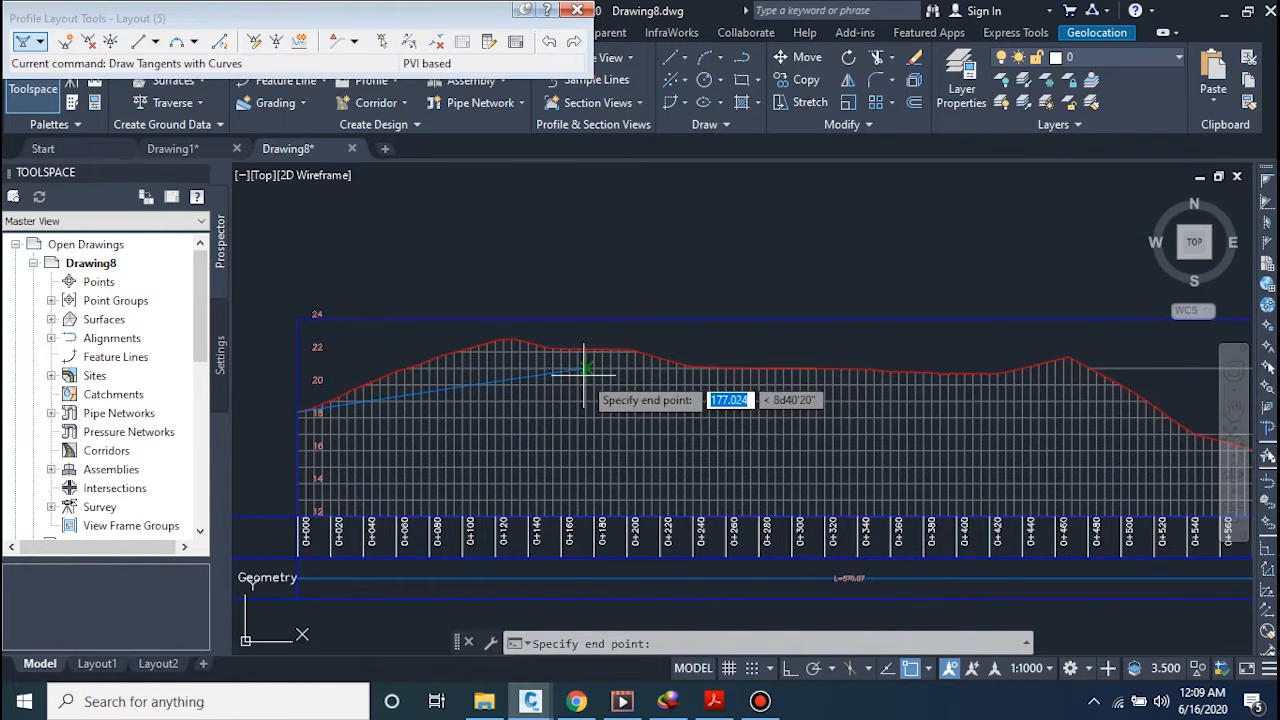
scroll(585, 375, "up", 2)
middle_click_drag(616, 373, 531, 393)
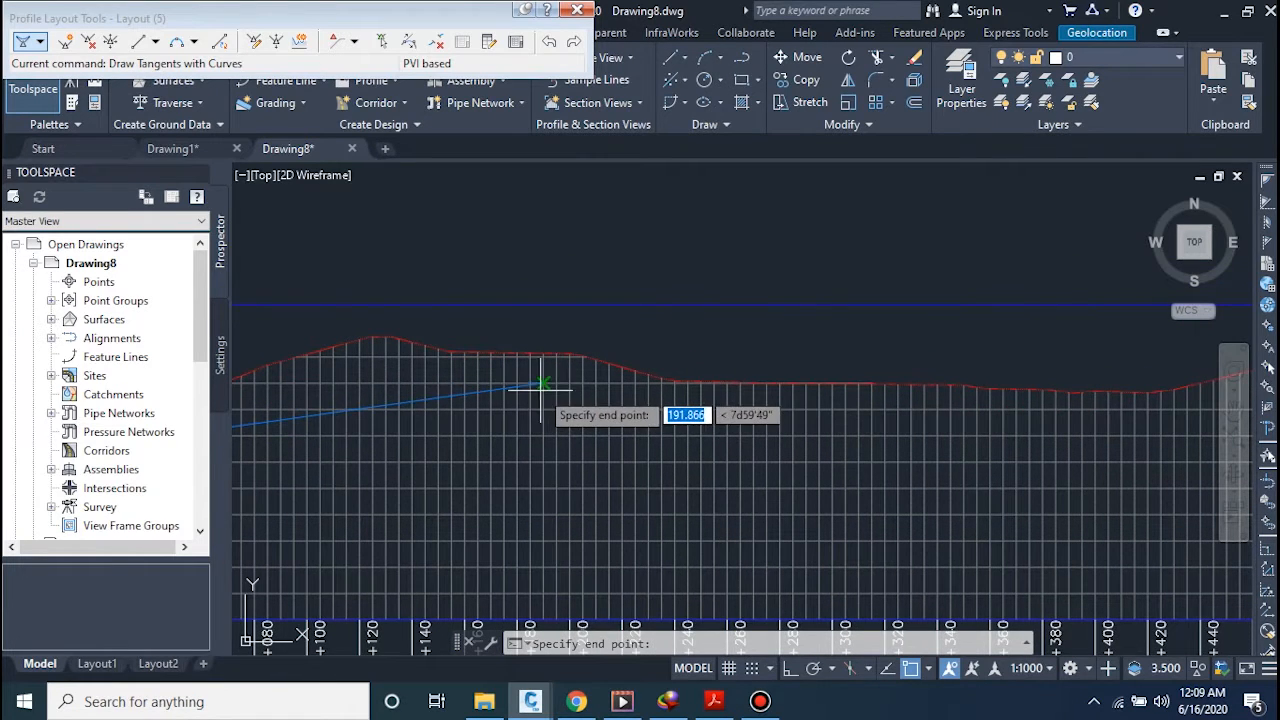
scroll(522, 405, "up", 2)
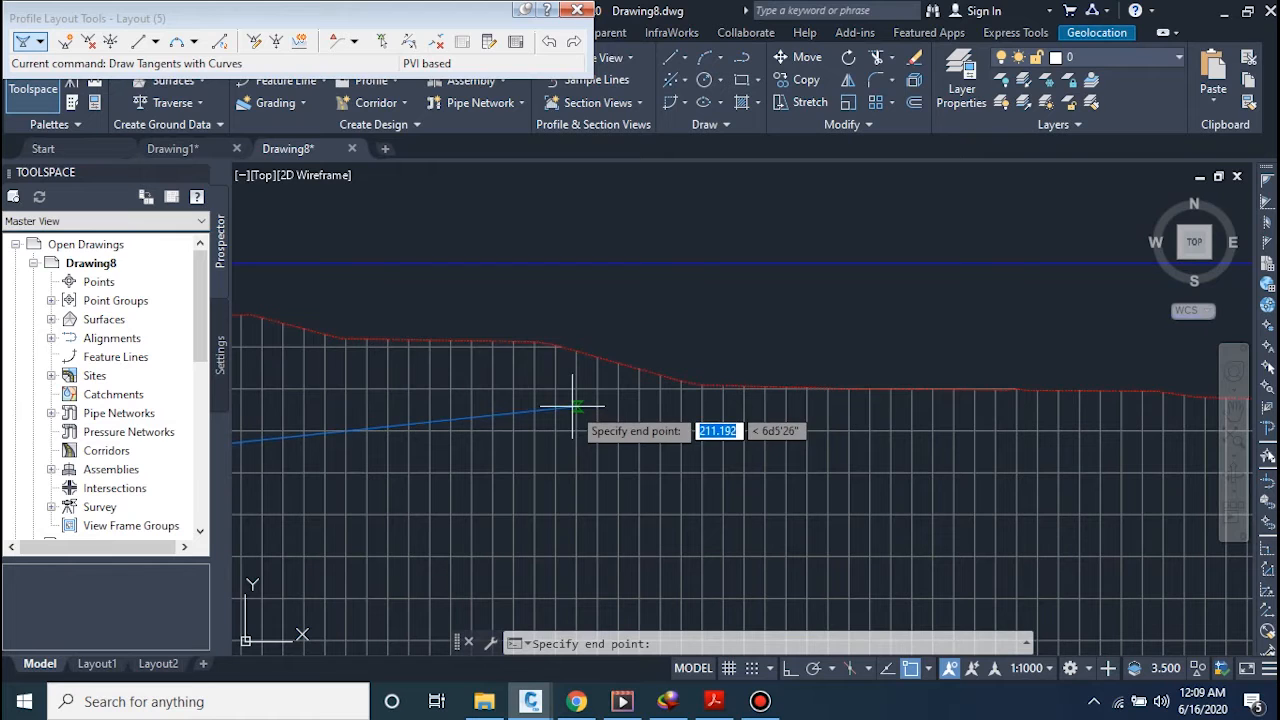
scroll(635, 408, "down", 4)
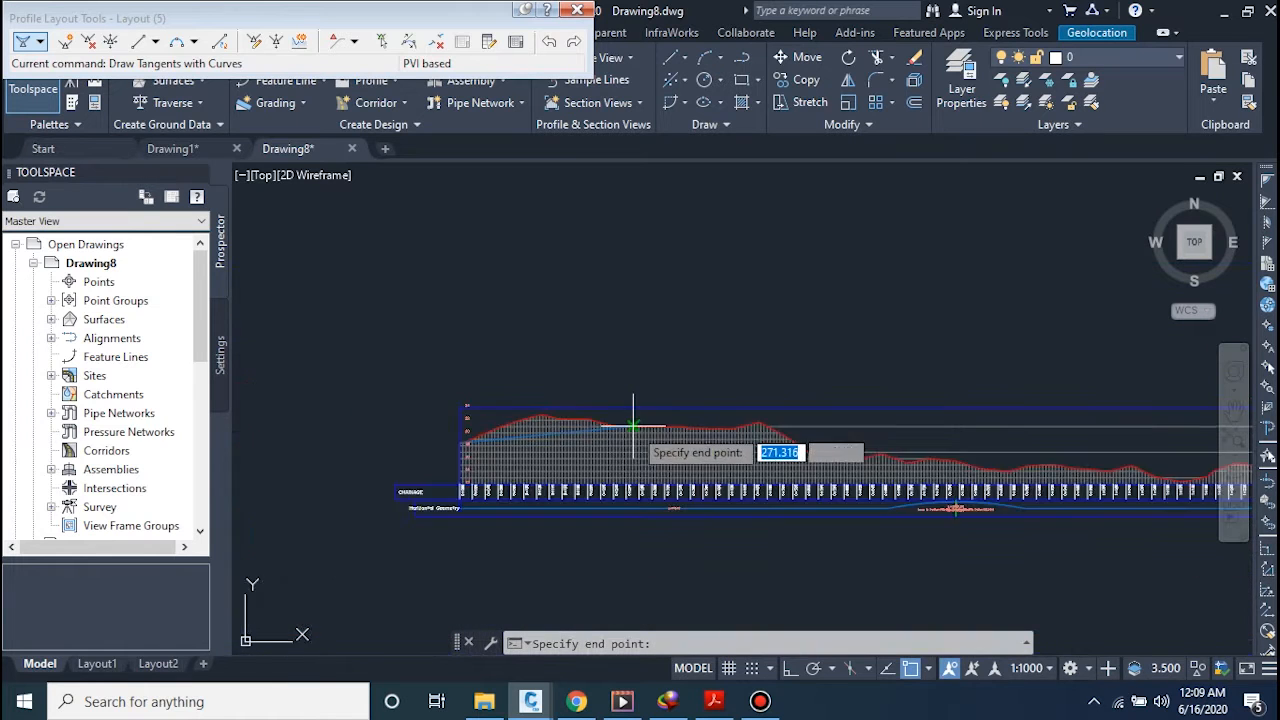
scroll(650, 426, "up", 3)
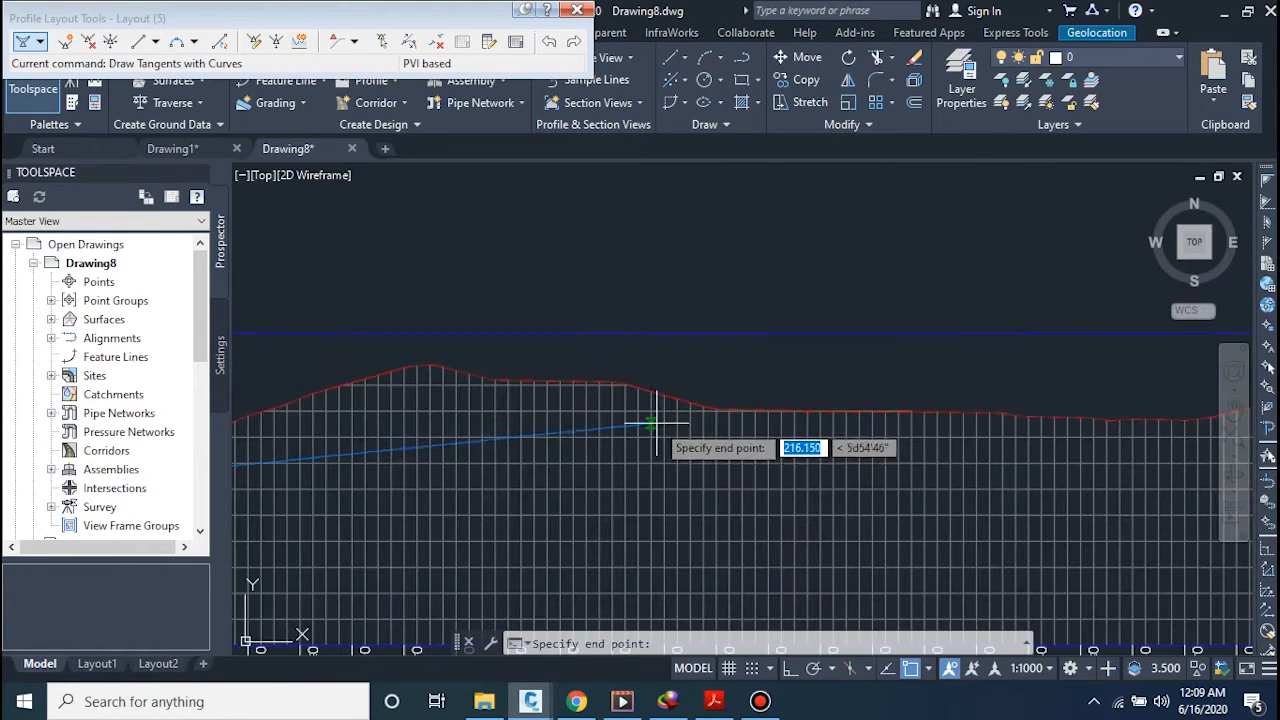
scroll(680, 425, "up", 1)
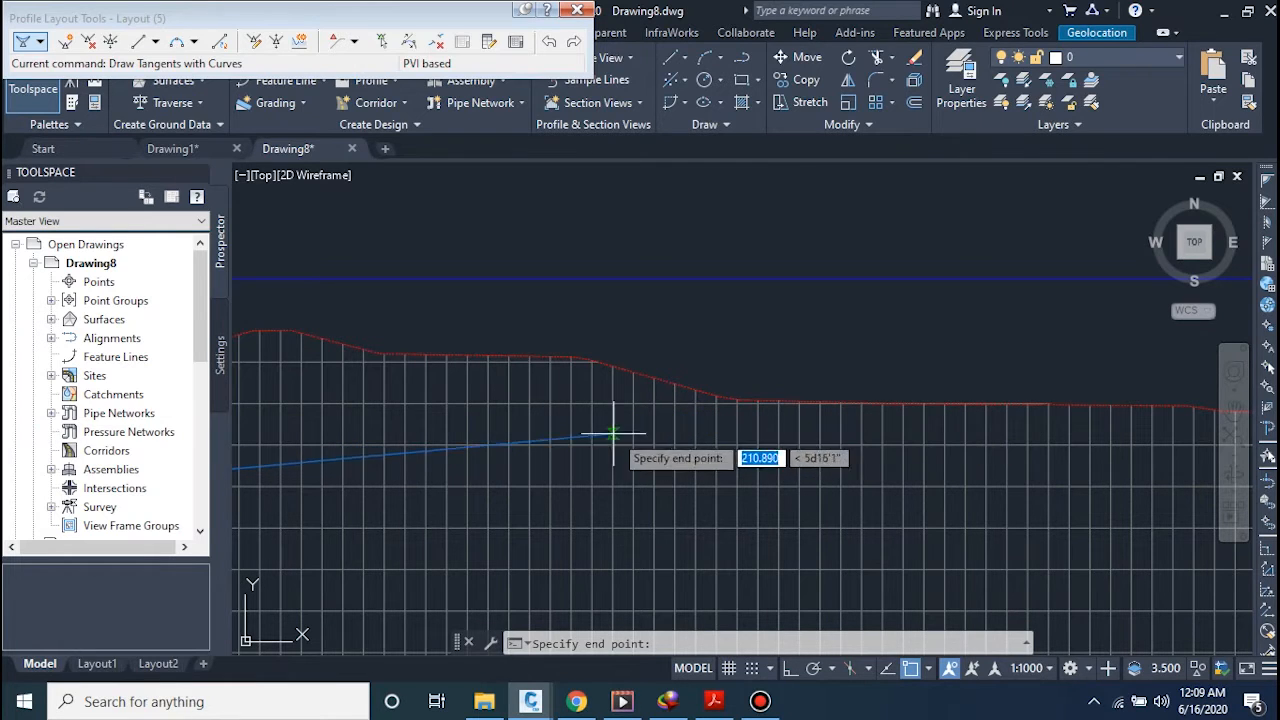
left_click(560, 429)
Add a nearly level tangent just below the ground line to about station 0+405 at elevation about 20
middle_click_drag(727, 427, 342, 455)
scroll(746, 455, "down", 2)
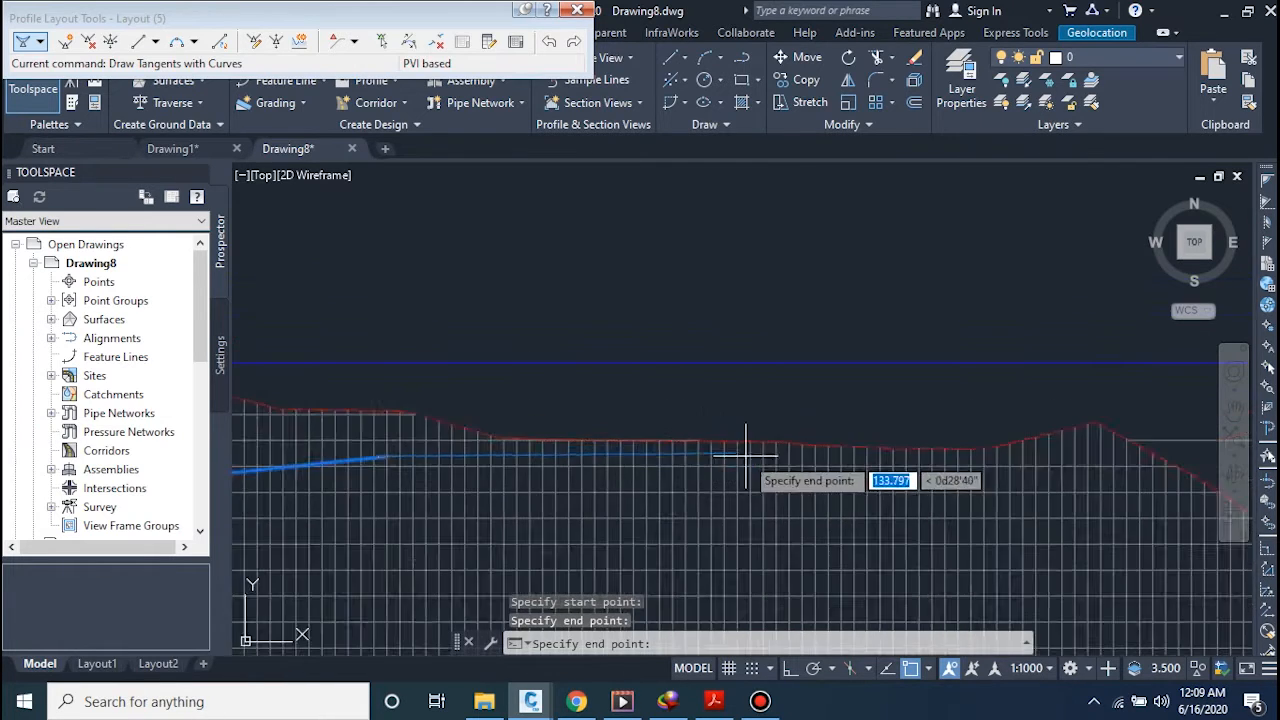
scroll(795, 458, "up", 2)
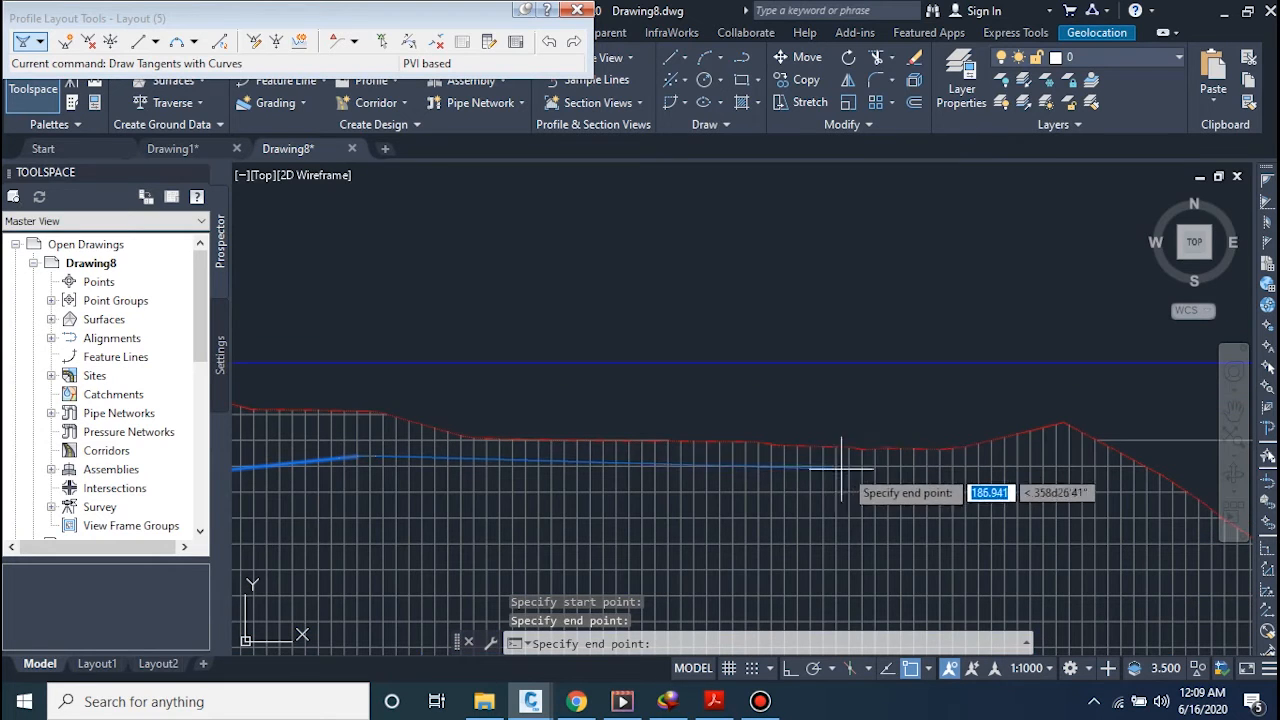
left_click(895, 457)
Add a falling tangent across the ground slope to a point slightly below the ground line at about station 0+760
middle_click_drag(971, 491, 811, 501)
left_click_drag(811, 501, 691, 486)
scroll(691, 486, "down", 4)
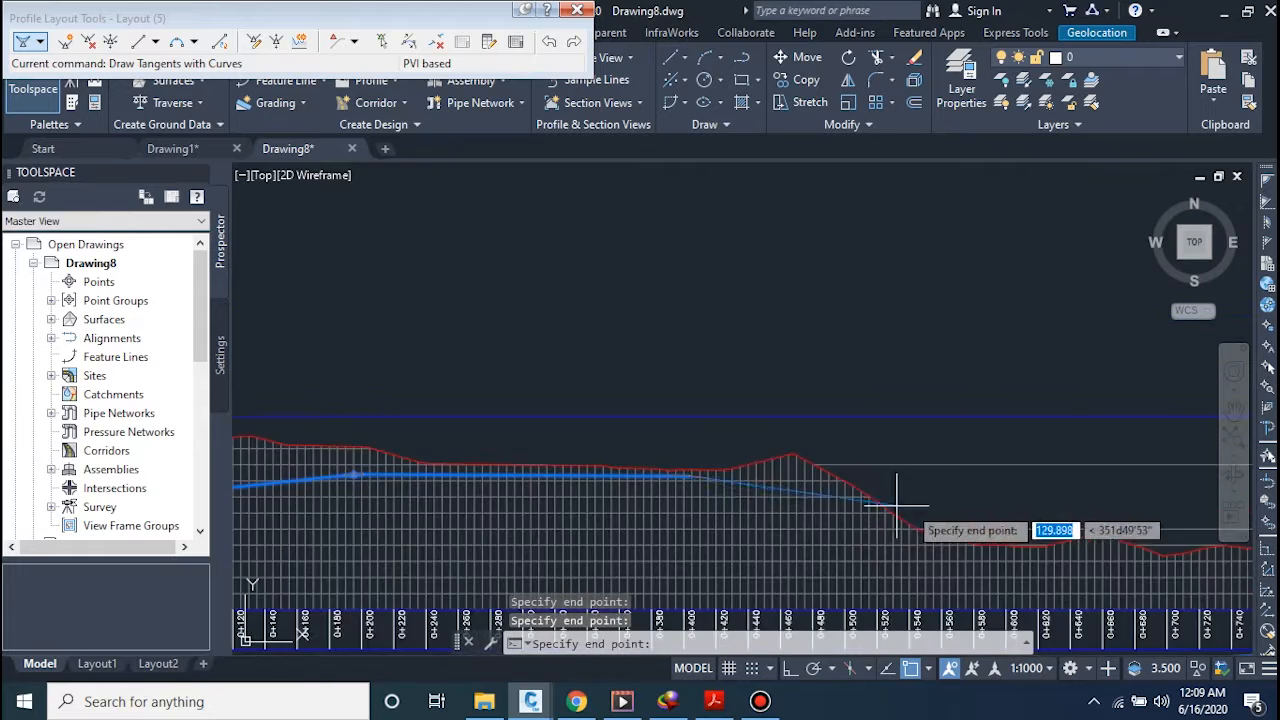
middle_click_drag(940, 520, 749, 511)
scroll(762, 515, "up", 2)
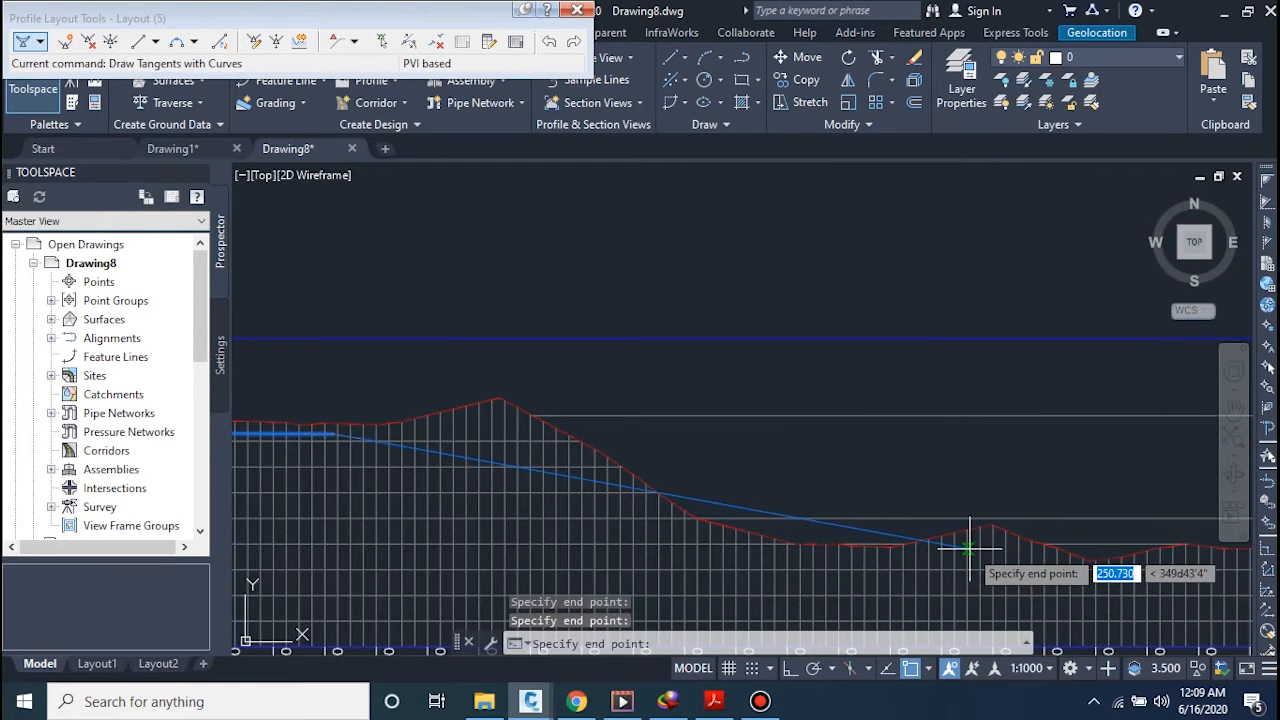
scroll(969, 548, "up", 2)
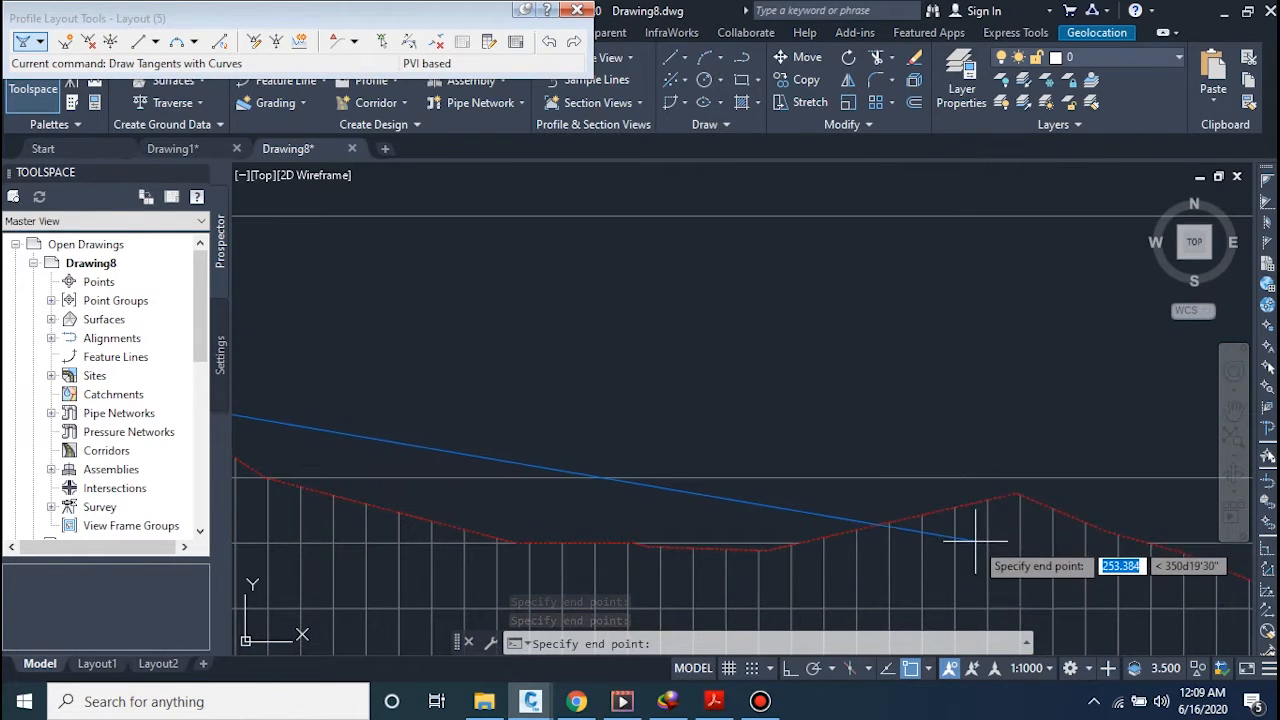
scroll(965, 530, "down", 4)
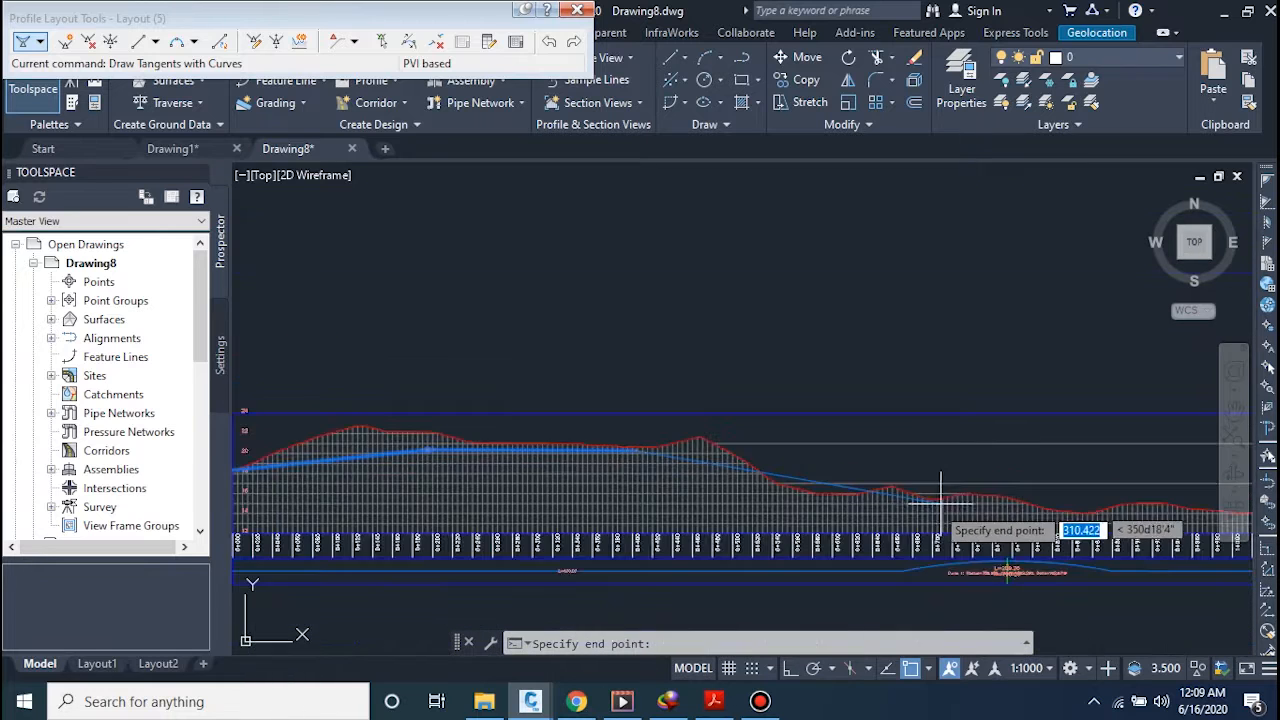
scroll(857, 500, "up", 4)
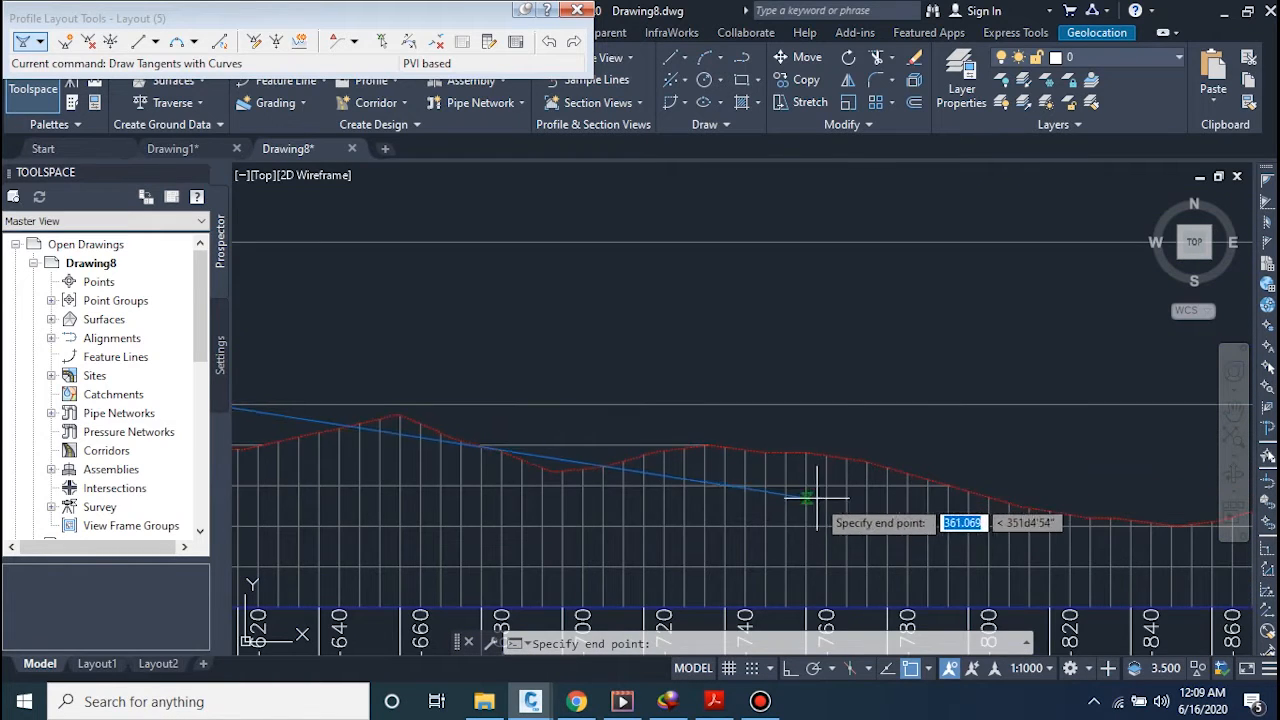
scroll(817, 497, "up", 3)
left_click(820, 482)
Add a nearly level tangent along the low ground to about station 1+085, before the dip in the ground line
middle_click_drag(953, 510, 611, 494)
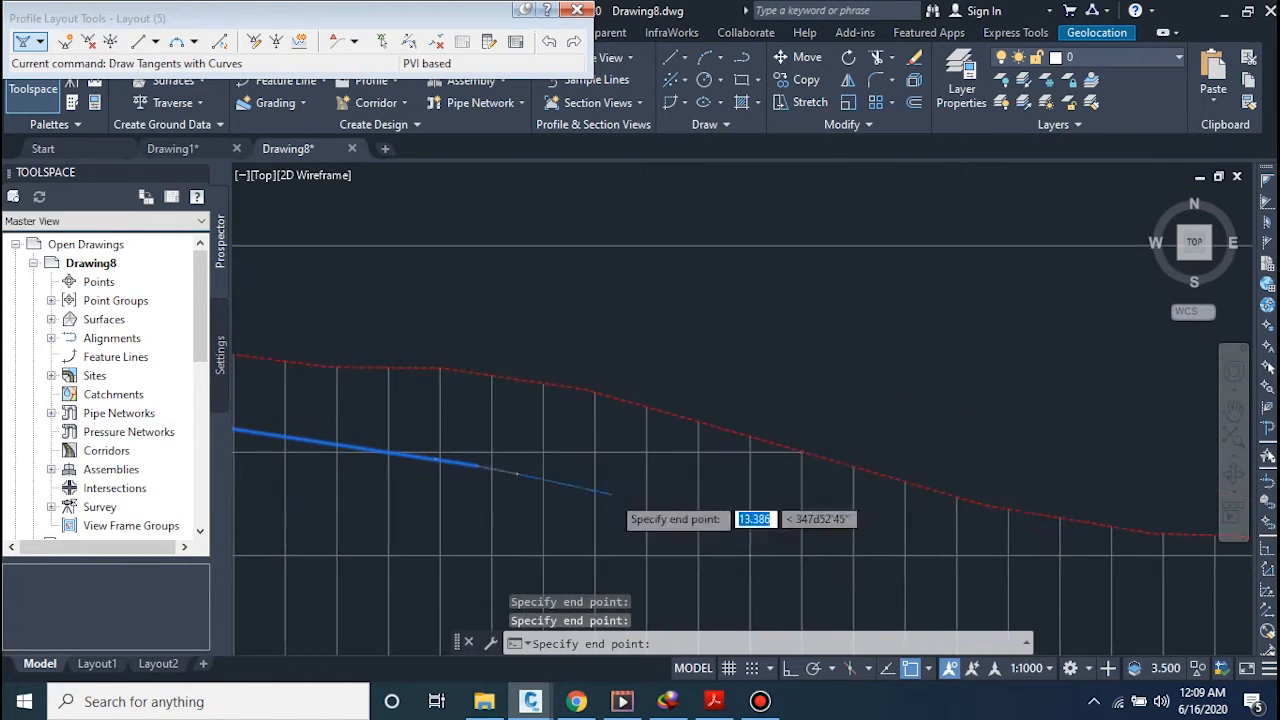
scroll(669, 493, "down", 4)
middle_click_drag(915, 495, 820, 495)
scroll(749, 451, "down", 3)
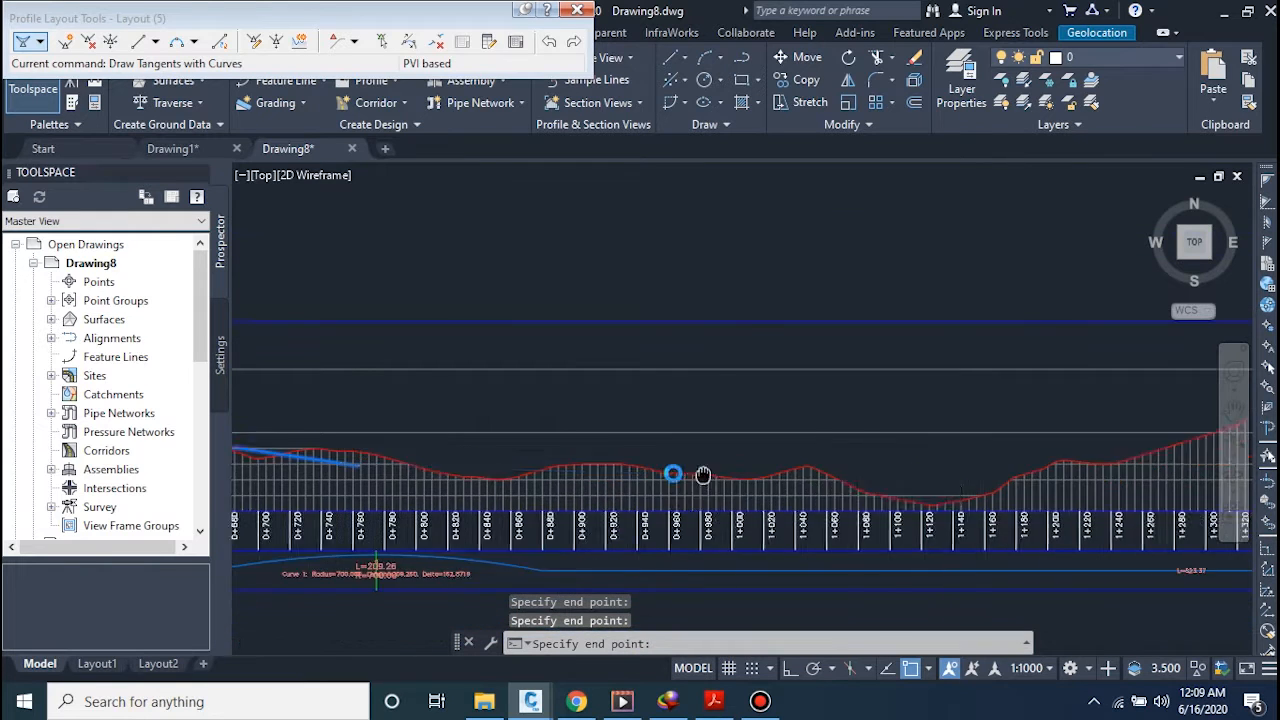
scroll(794, 486, "up", 2)
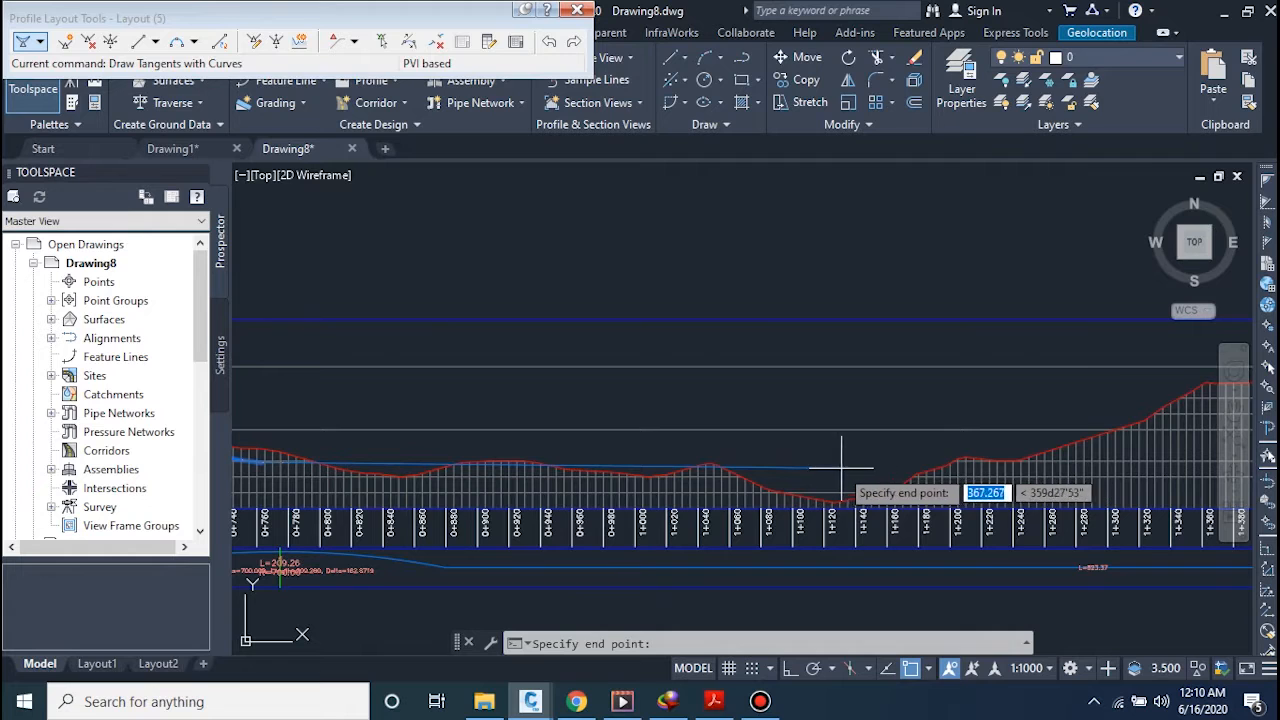
left_click(774, 465)
Add a rising tangent that crosses the ground slope and ends below the ground line at about station 1+405
middle_click_drag(981, 416, 722, 433)
scroll(949, 430, "up", 2)
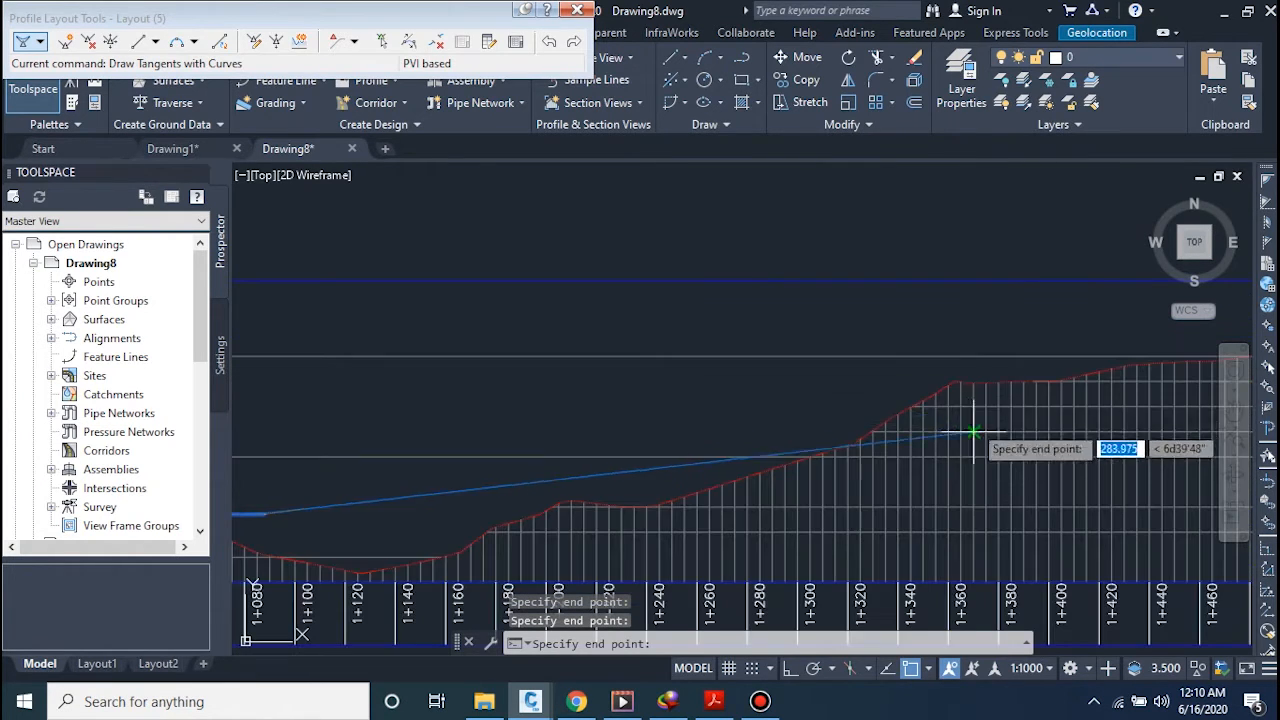
middle_click_drag(1029, 400, 857, 429)
scroll(886, 437, "up", 2)
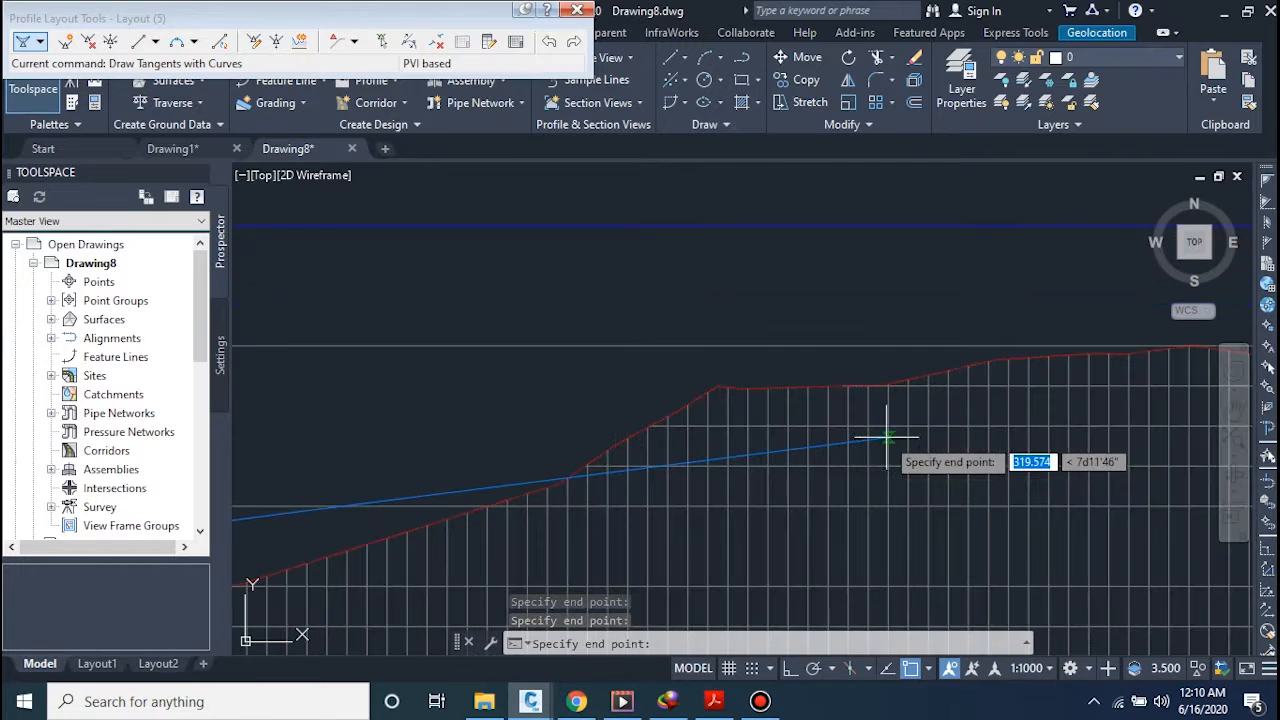
left_click(898, 437)
Extend the design profile with a gently rising tangent to just below the ground line at about station 1+550
scroll(1062, 416, "down", 2)
middle_click_drag(1062, 416, 620, 423)
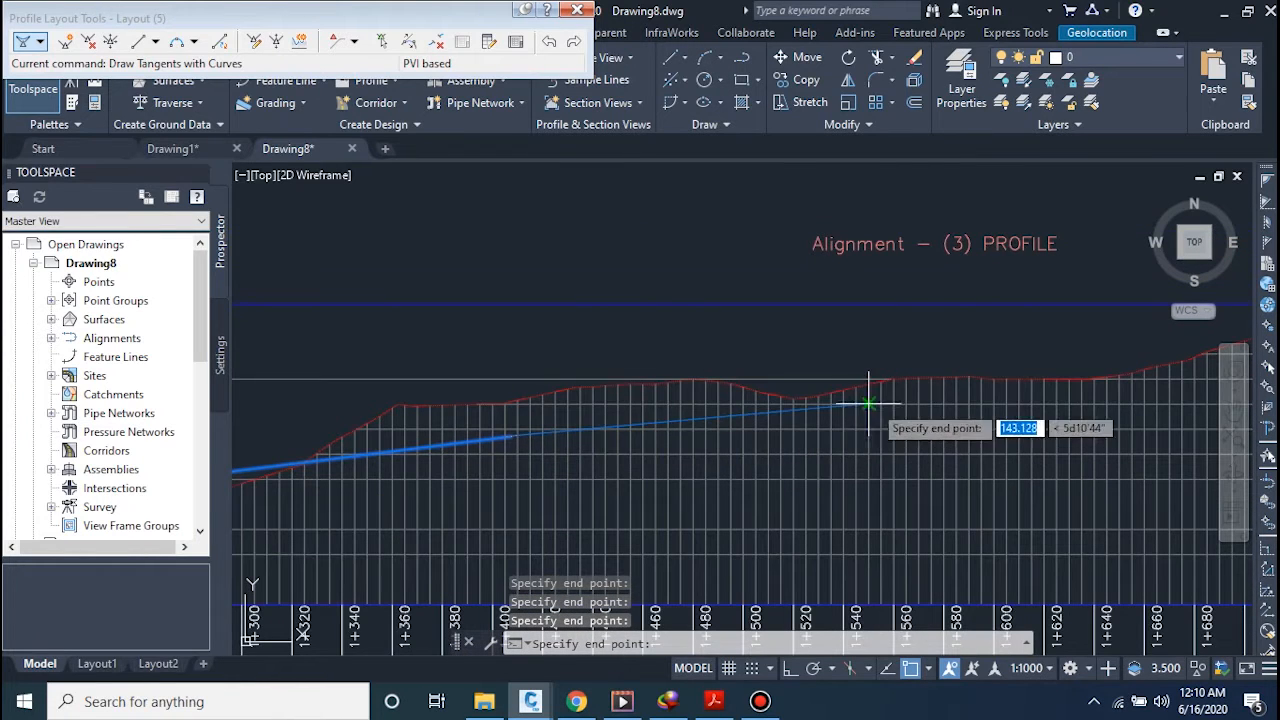
scroll(777, 380, "up", 2)
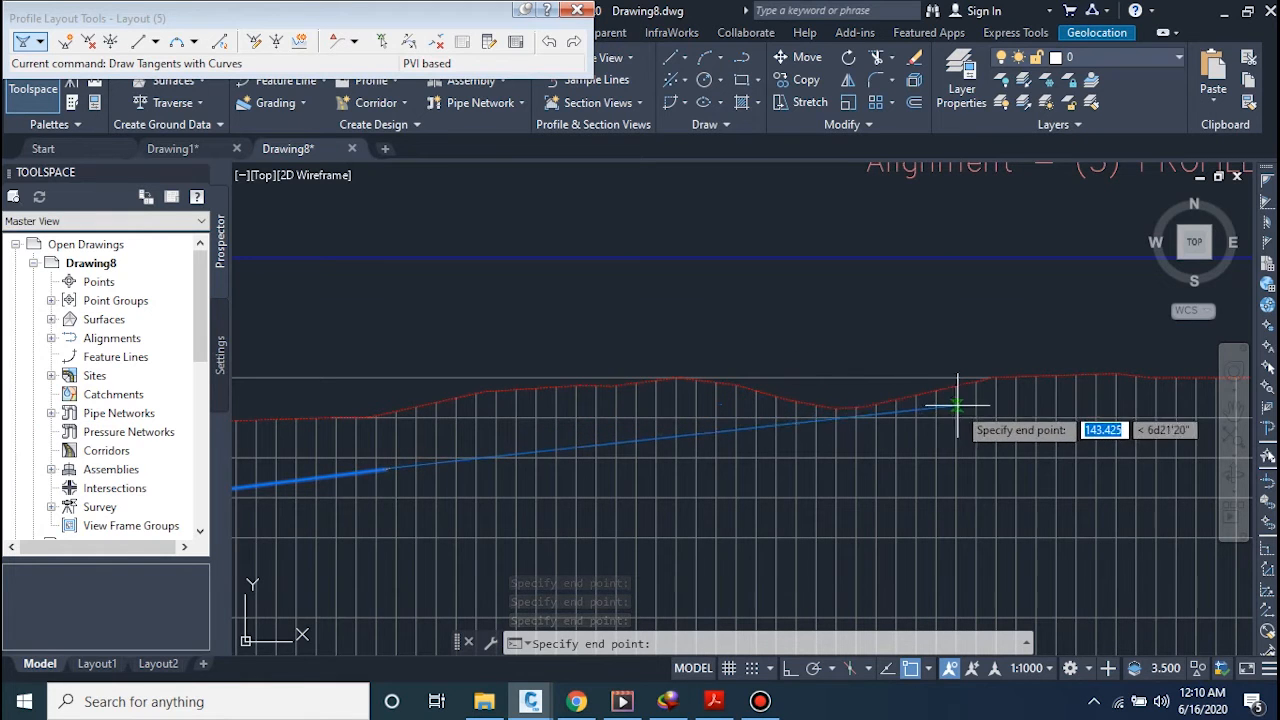
left_click(975, 399)
Add a nearly level tangent beneath the ground peak to about station 1+790, just below the ground line
scroll(966, 400, "down", 3)
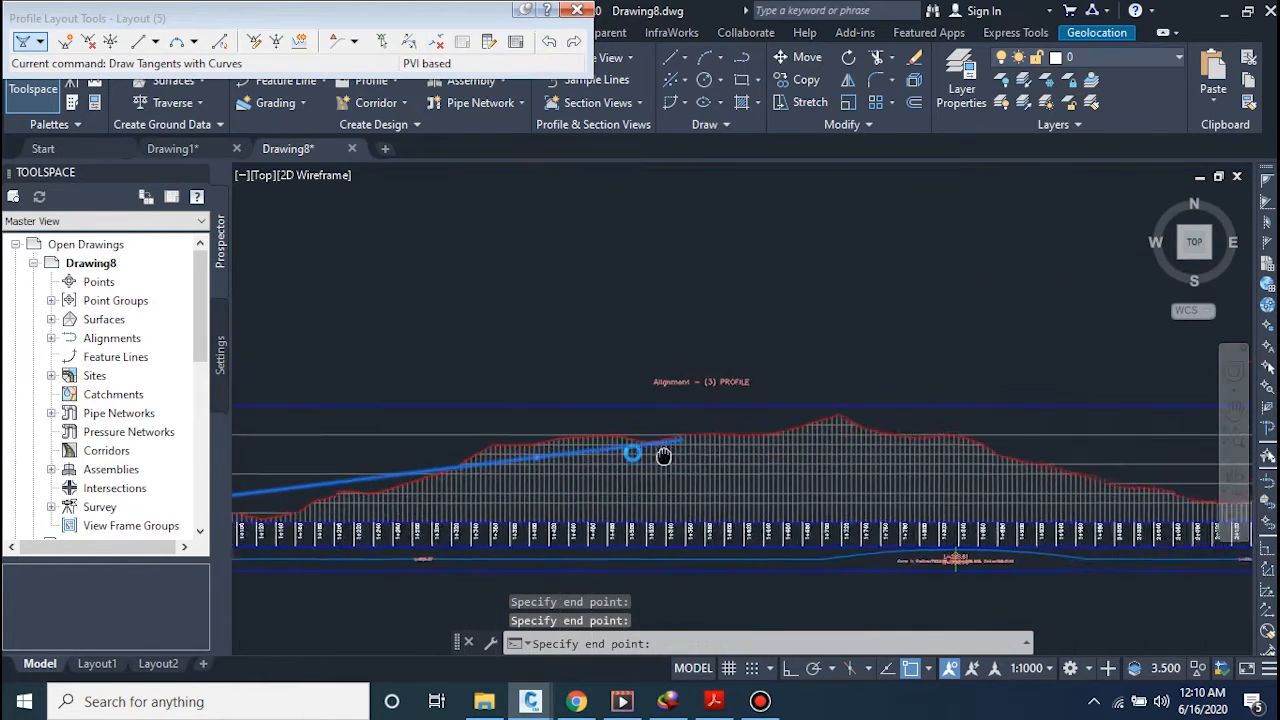
scroll(937, 436, "up", 3)
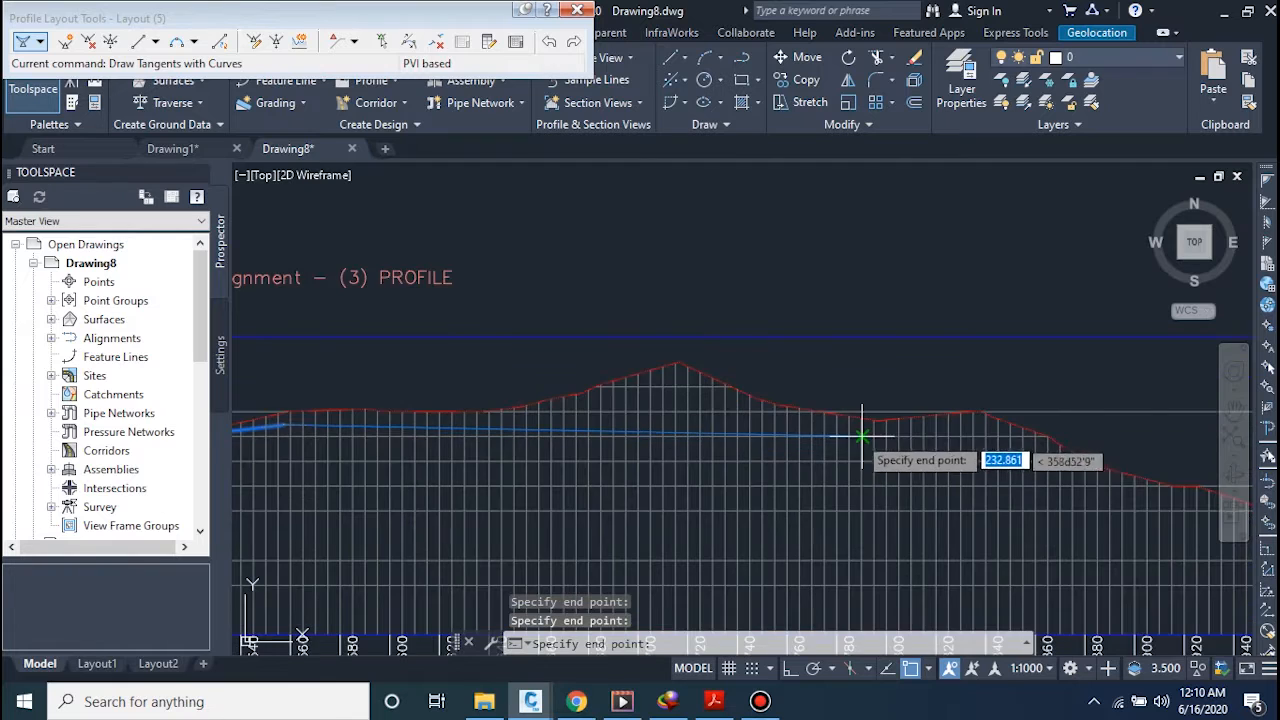
scroll(866, 430, "up", 4)
left_click(870, 431)
Add a falling tangent following the ground slope down to about station 2+015, slightly above the ground line
middle_click_drag(957, 455, 520, 460)
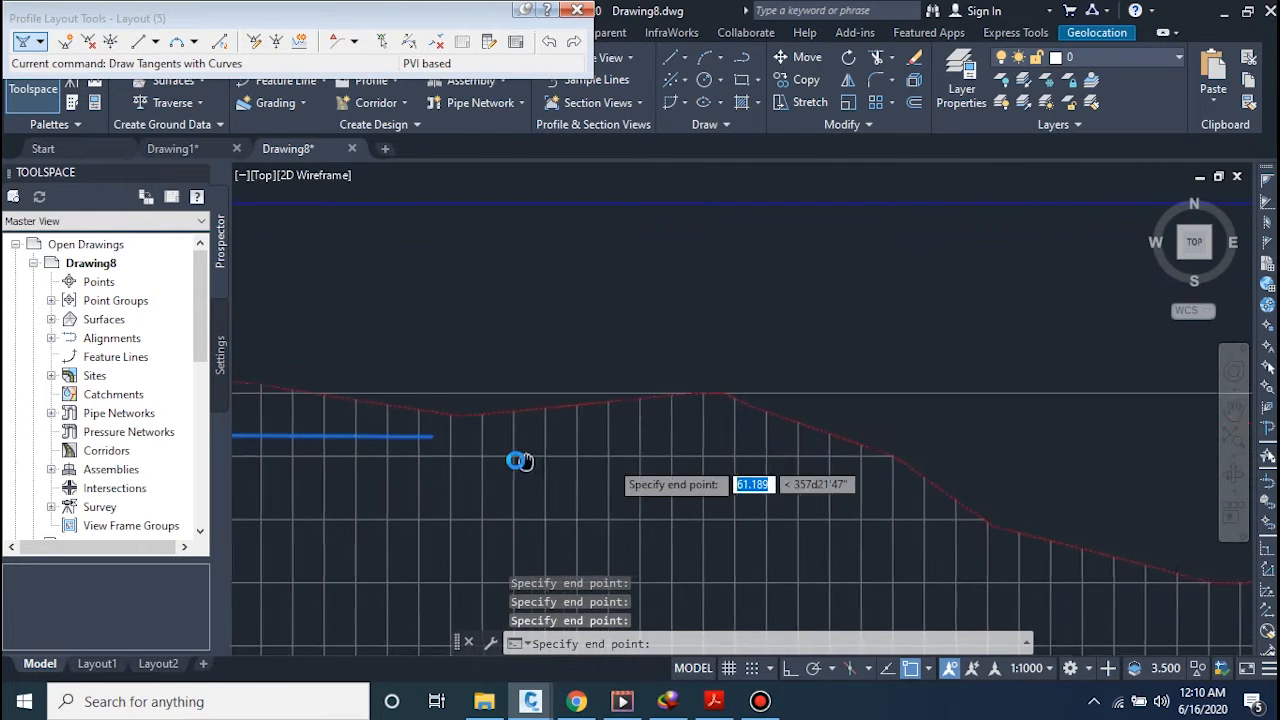
scroll(547, 464, "down", 4)
scroll(880, 520, "down", 4)
middle_click_drag(883, 522, 655, 491)
scroll(683, 494, "up", 2)
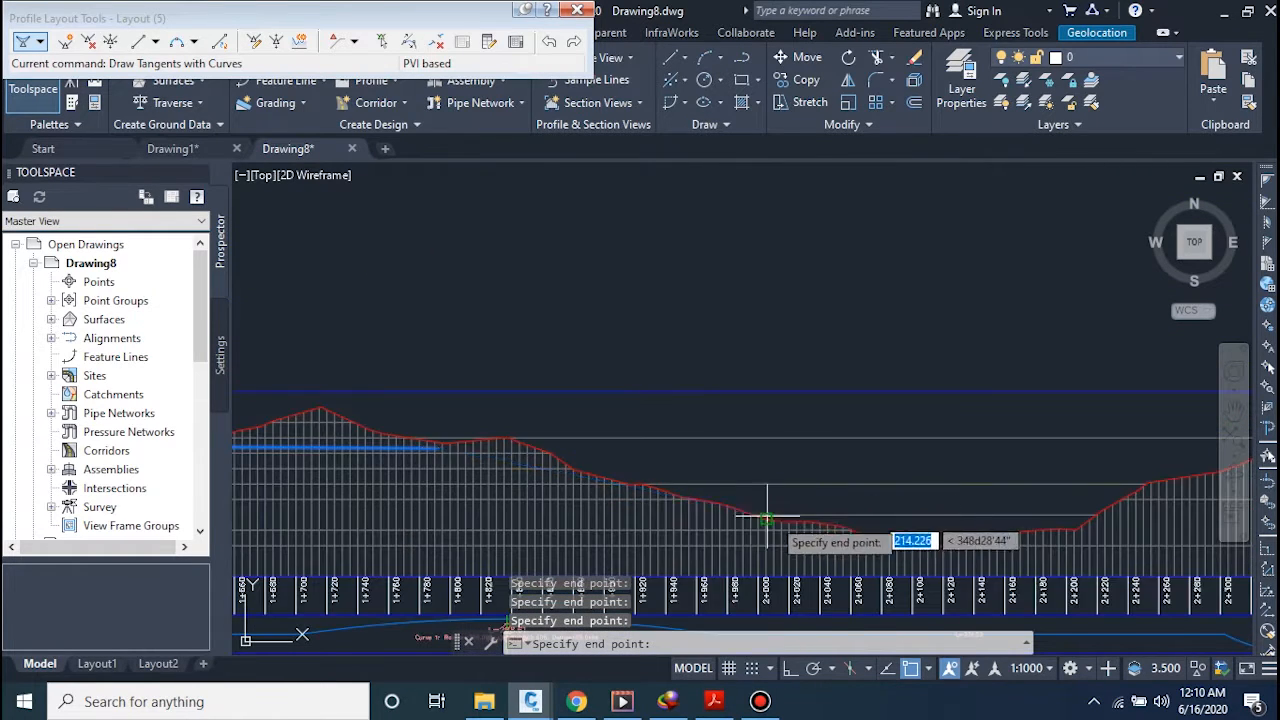
scroll(803, 517, "up", 2)
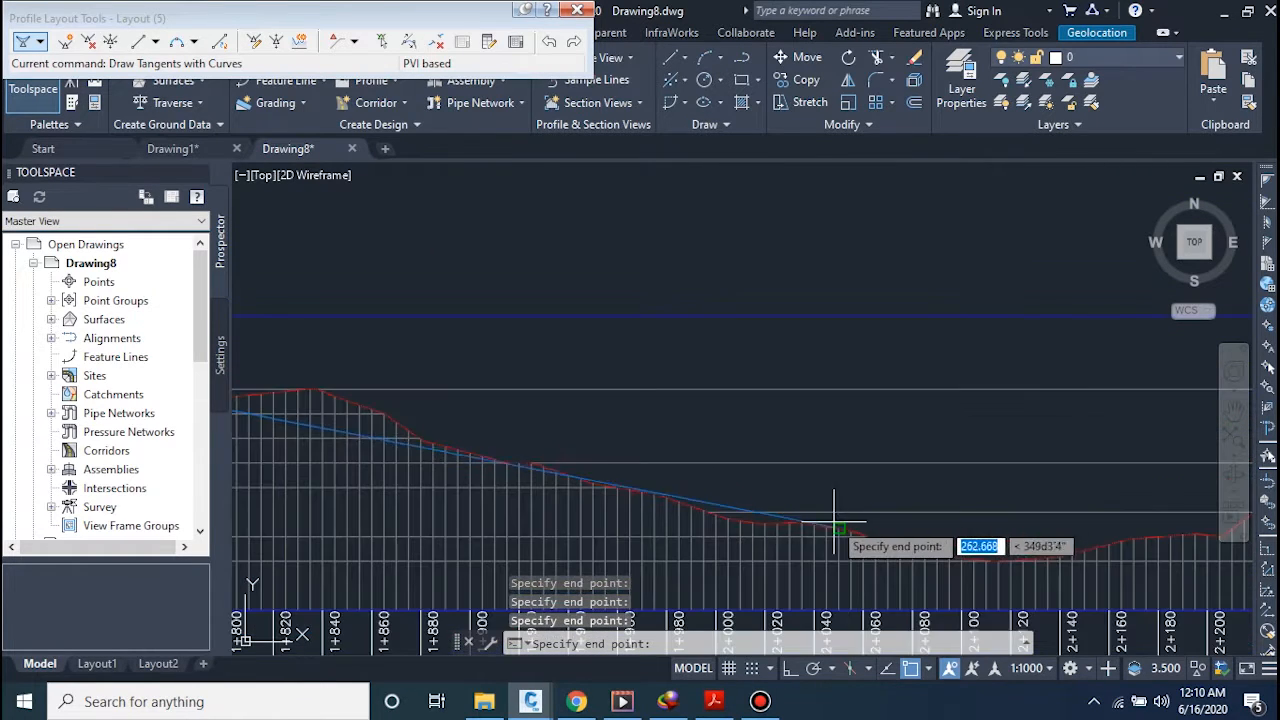
left_click(750, 510)
middle_click_drag(906, 521, 544, 500)
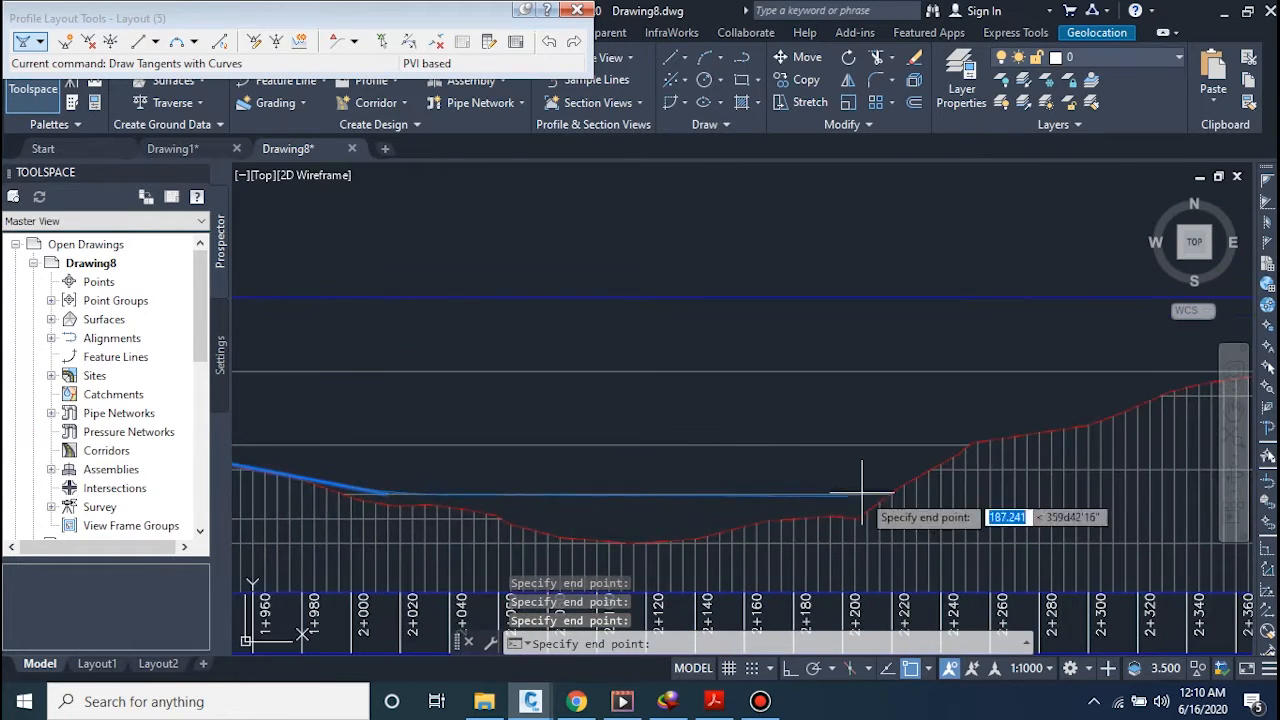
Add a nearly level tangent across the dip and under the ground peak to about station 2+575, just above the ground line
scroll(877, 487, "down", 4)
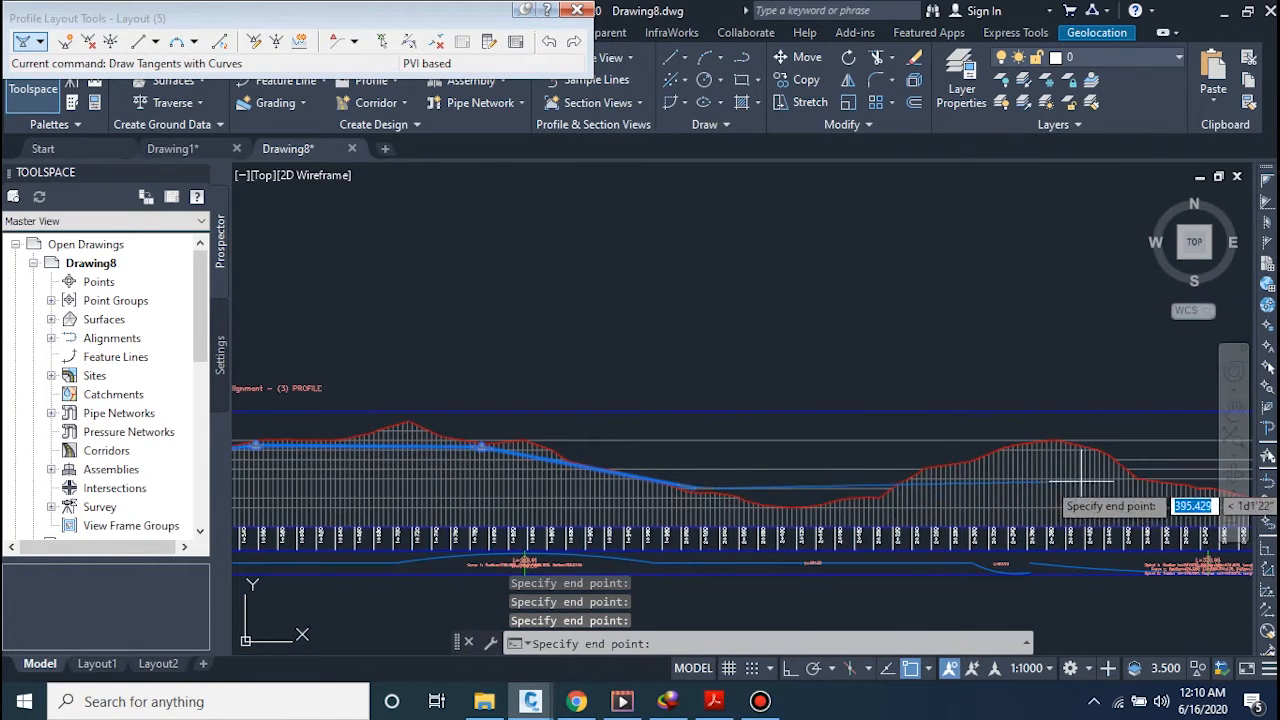
middle_click_drag(1082, 483, 730, 487)
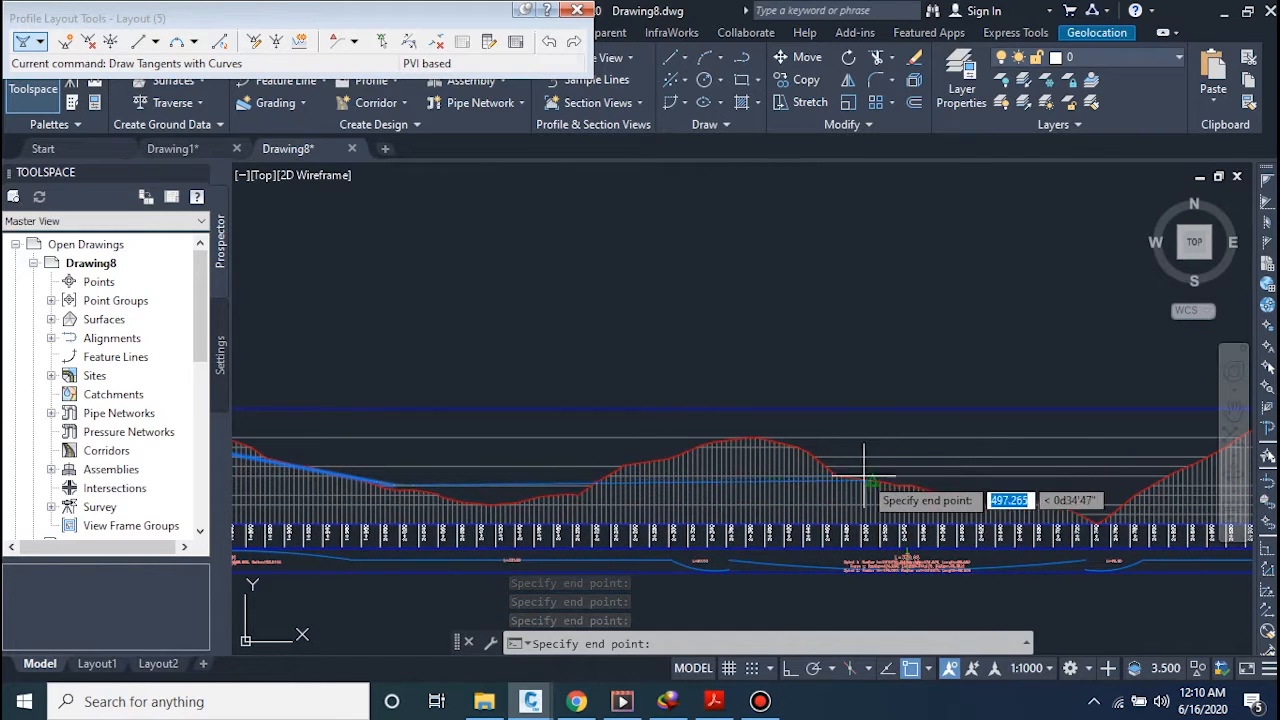
scroll(864, 480, "up", 1)
scroll(880, 488, "up", 2)
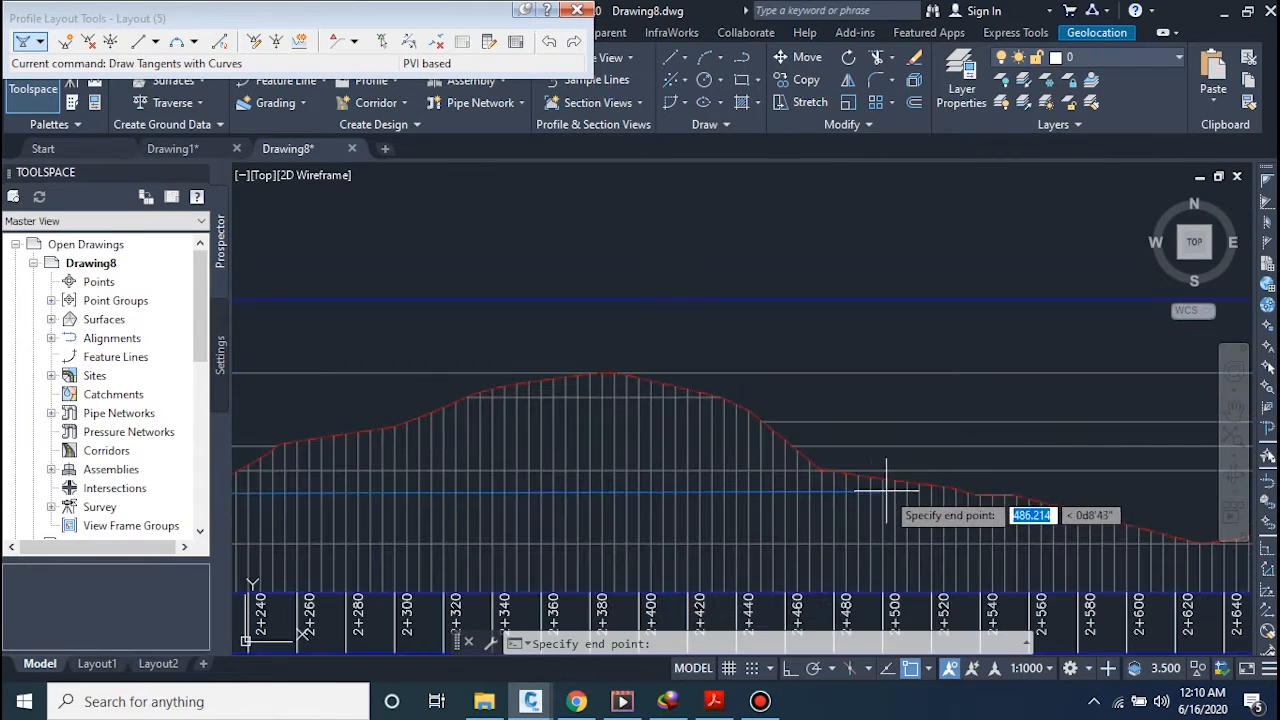
scroll(970, 494, "up", 2)
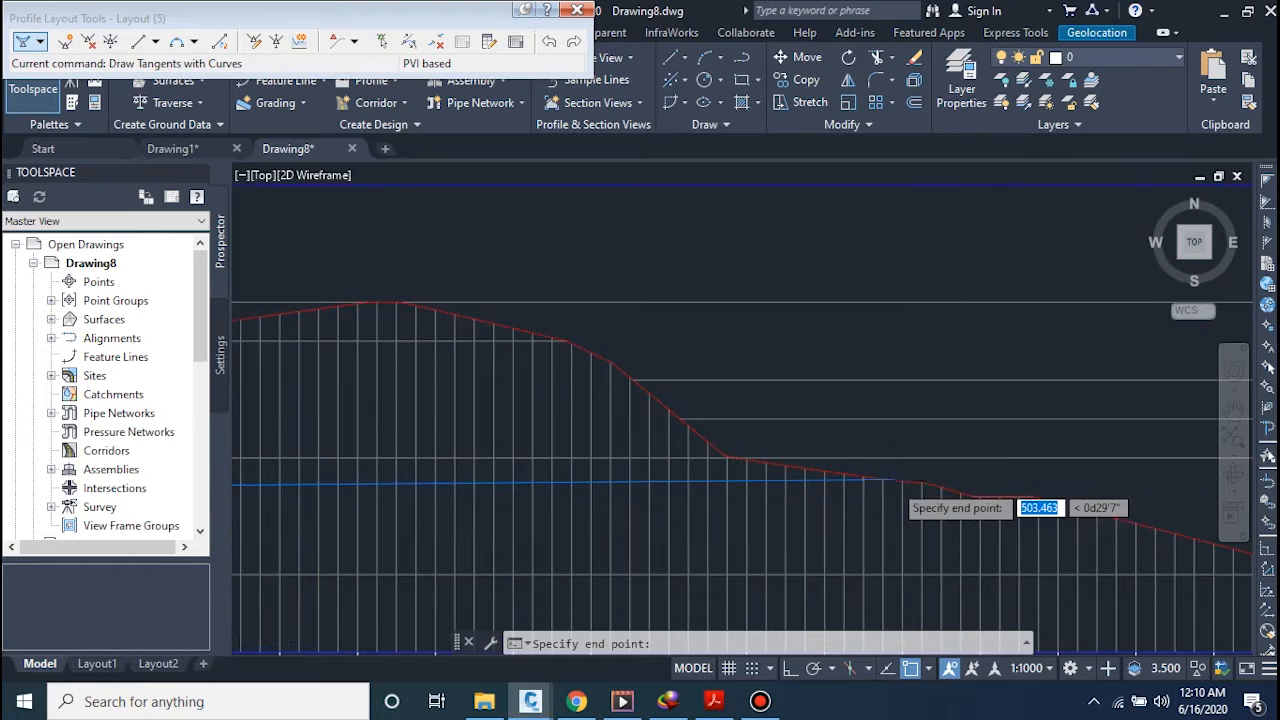
scroll(989, 484, "down", 2)
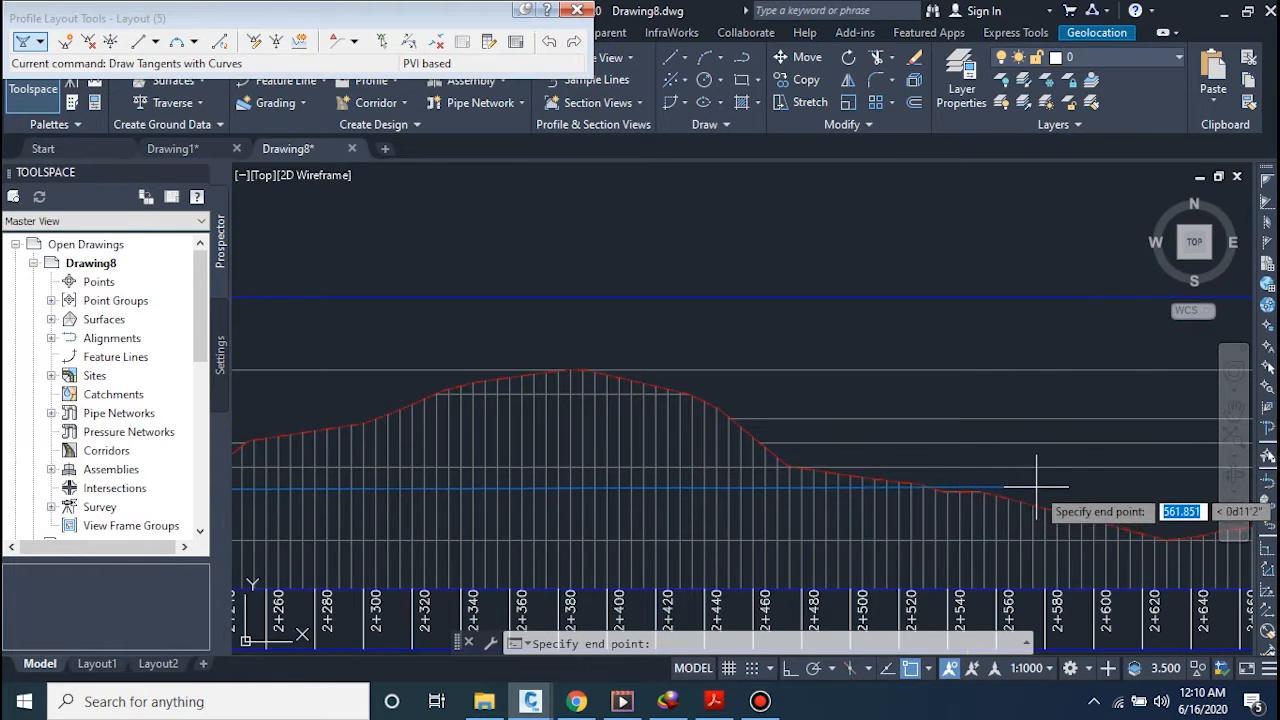
left_click(1036, 487)
Add a final gently falling tangent to the ground line's end at the profile view's end boundary and finish drawing the profile
middle_click_drag(1054, 494, 523, 492)
scroll(608, 491, "down", 2)
scroll(829, 492, "down", 2)
middle_click_drag(829, 492, 629, 485)
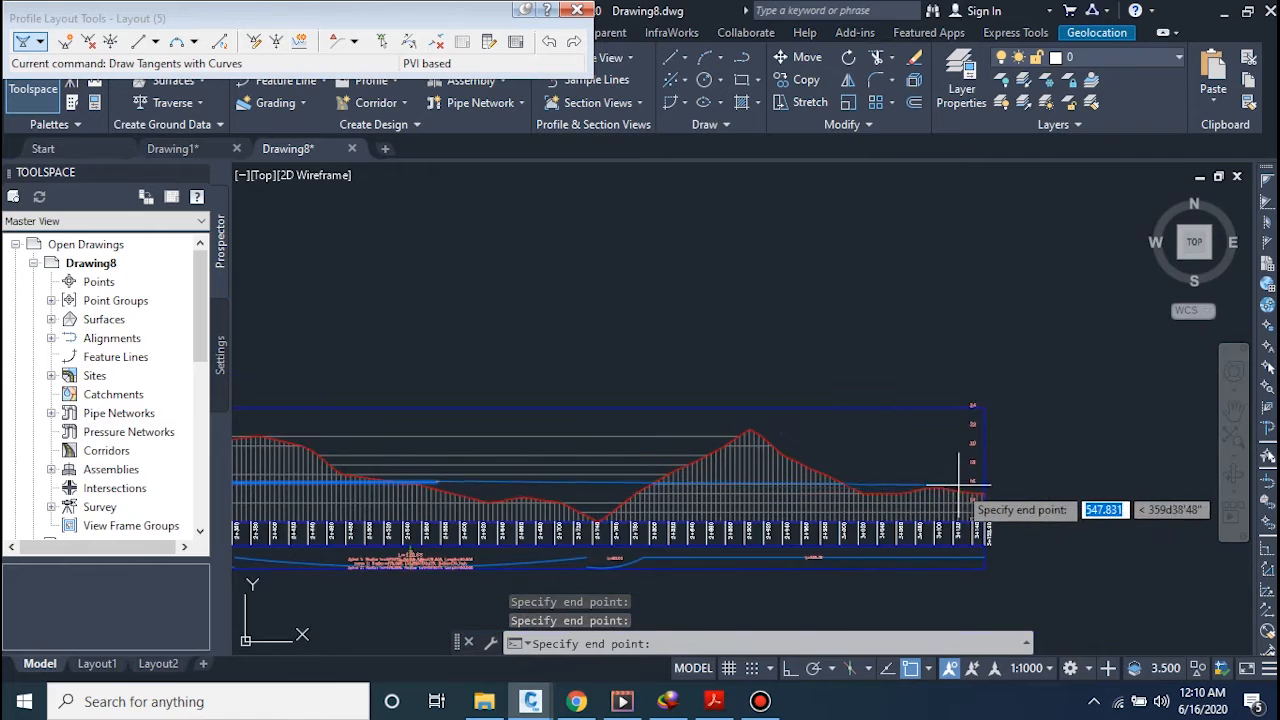
scroll(985, 500, "up", 4)
scroll(1100, 514, "up", 4)
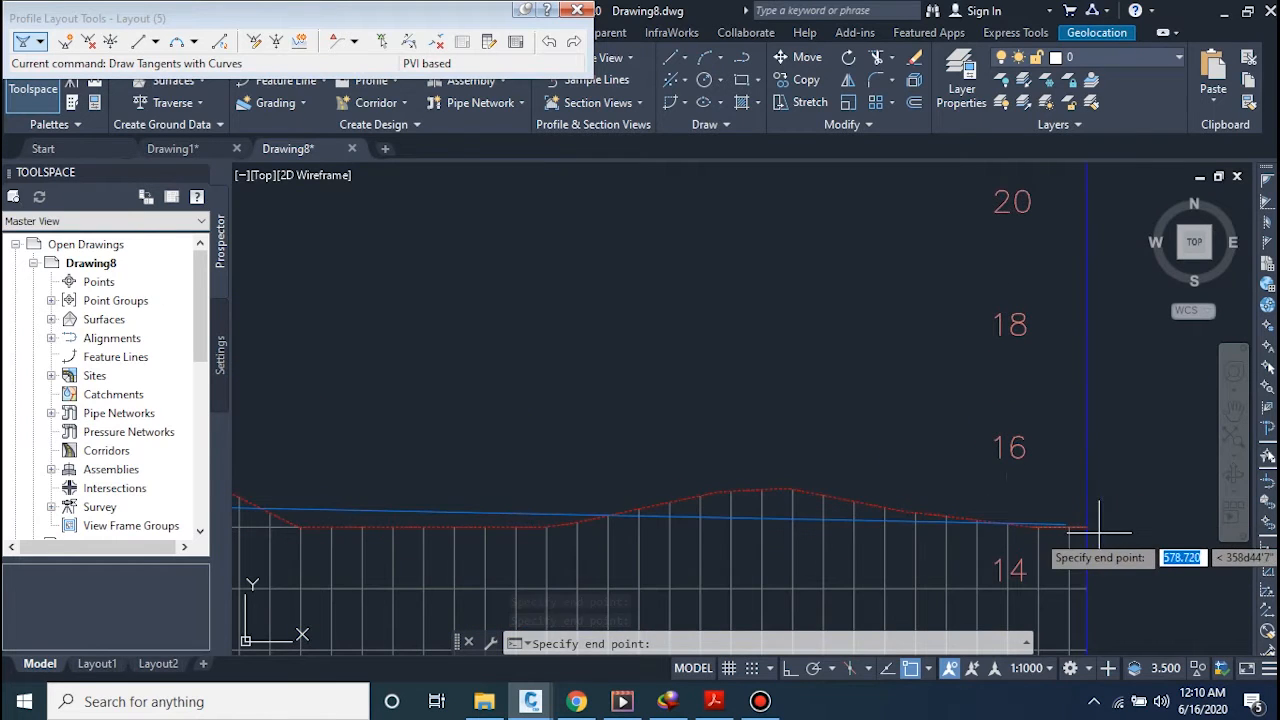
left_click(1086, 526)
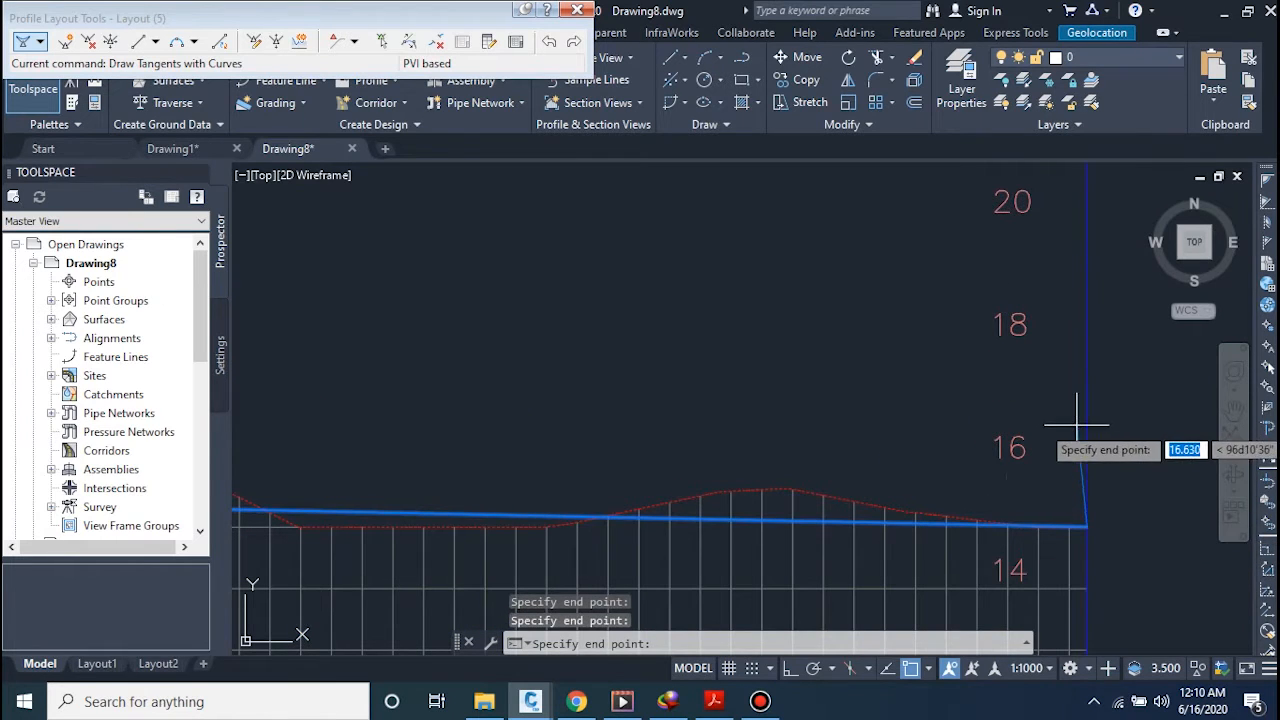
key("Escape")
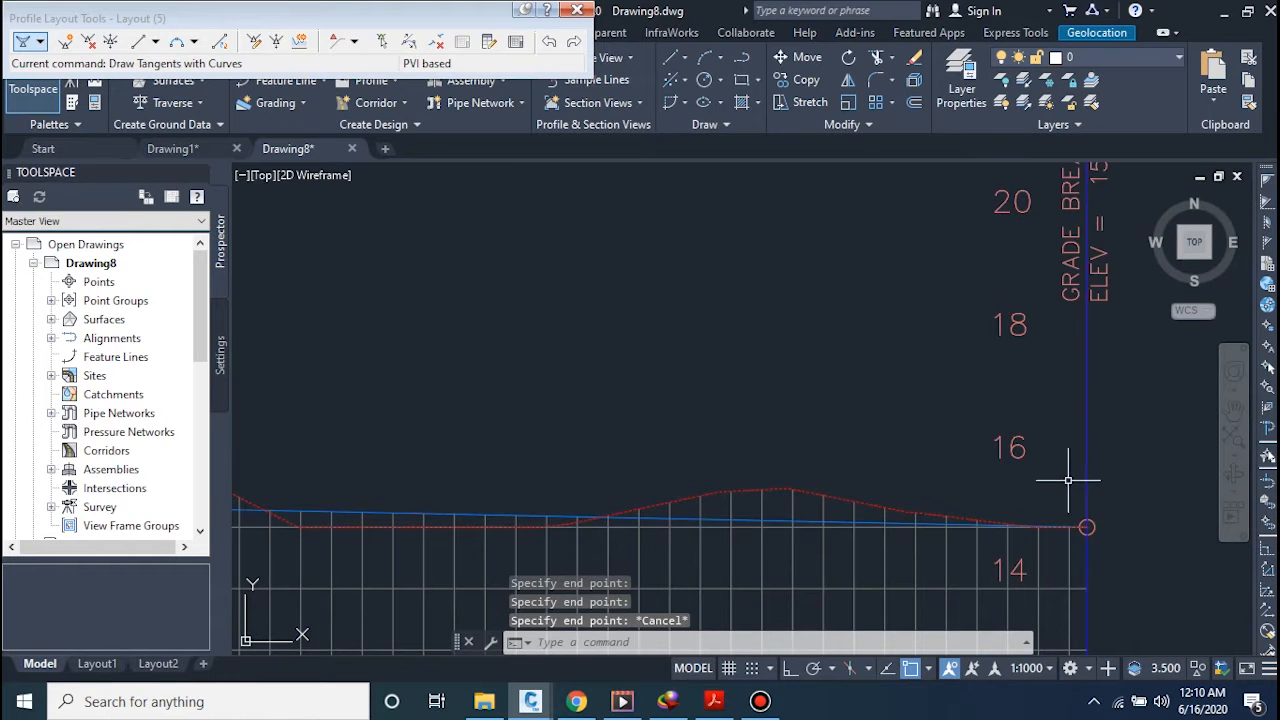
Examine the design profile's vertical curve labels from its end back to station 0+000, including the first tangent's grade label
scroll(1002, 512, "down", 10)
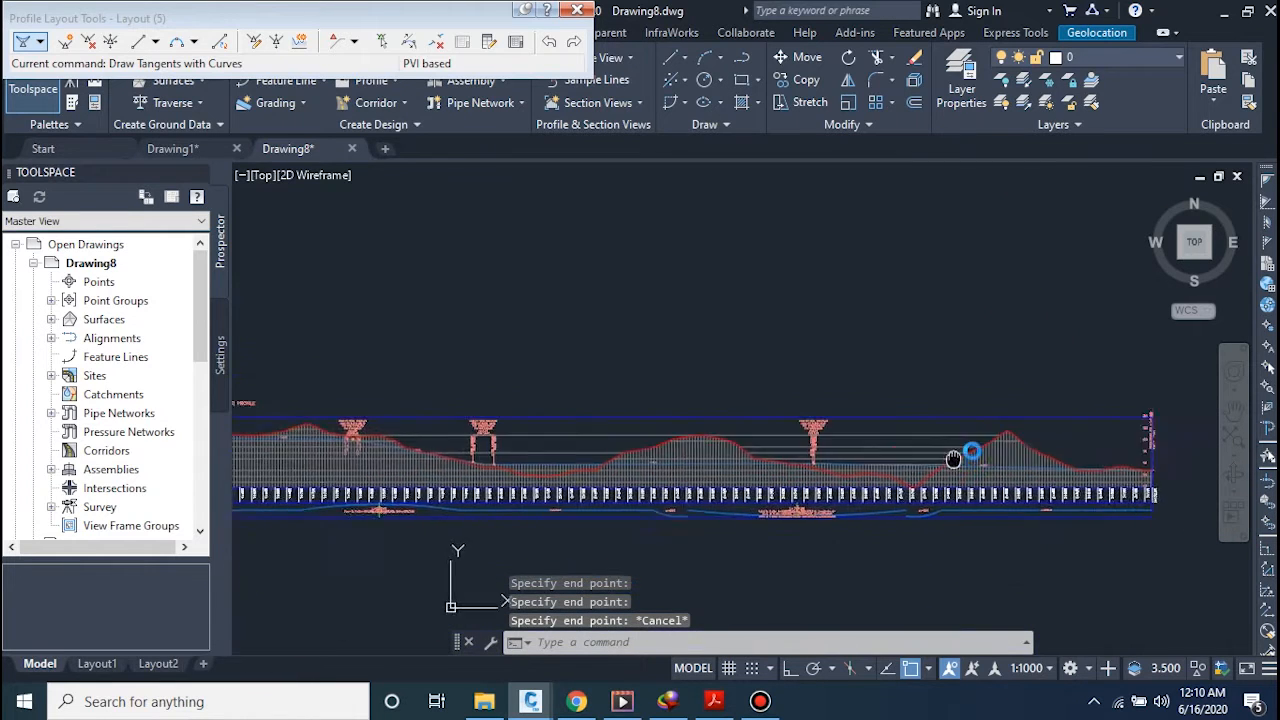
scroll(897, 438, "up", 8)
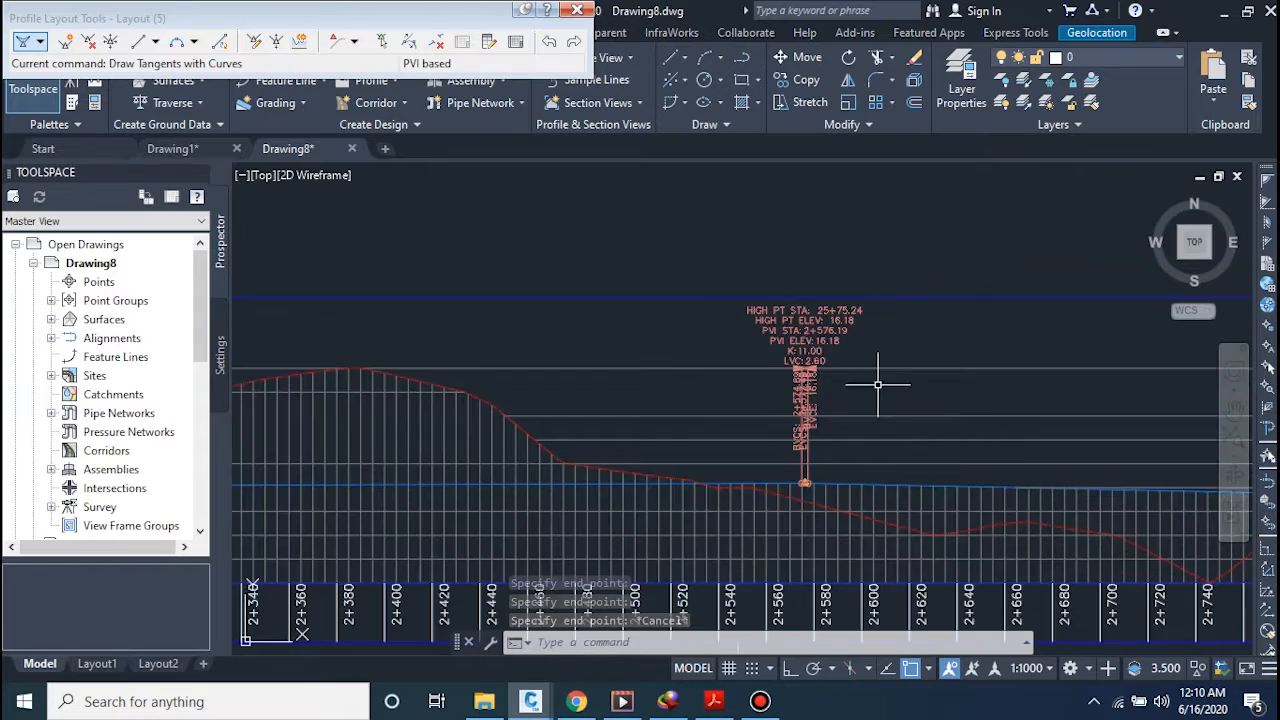
scroll(748, 293, "down", 6)
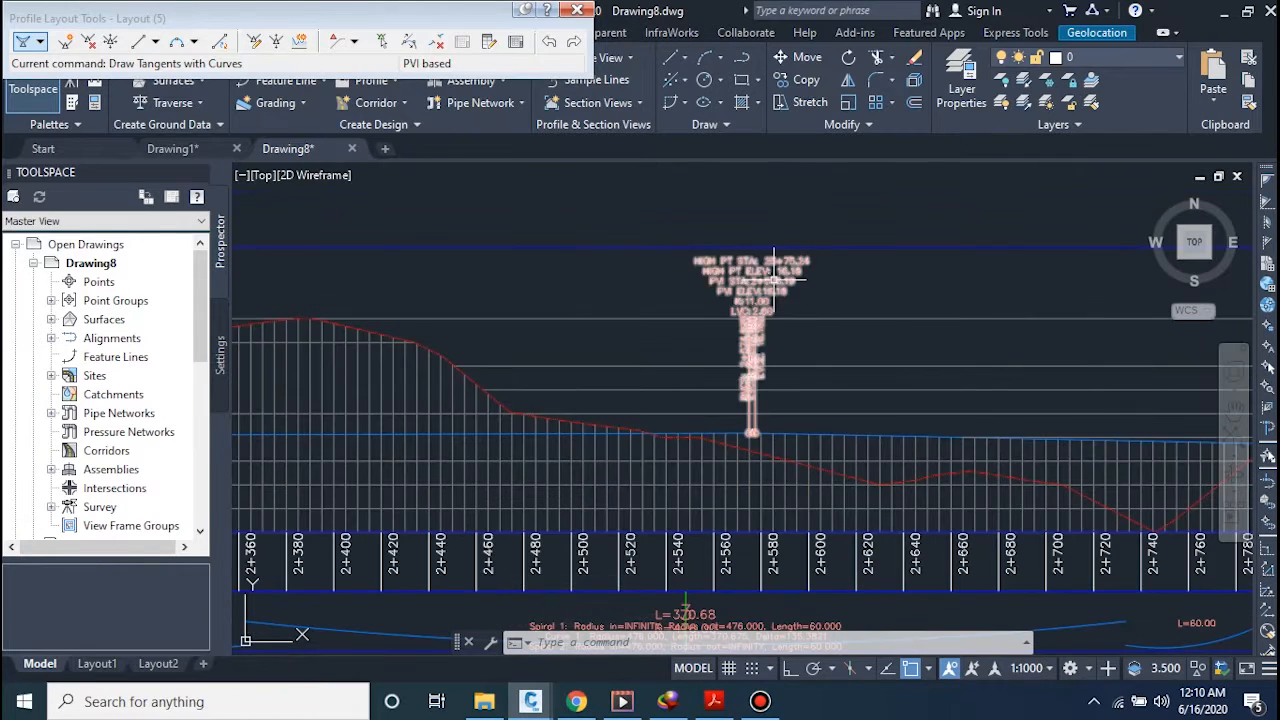
middle_click_drag(744, 297, 1032, 288)
middle_click_drag(245, 300, 707, 294)
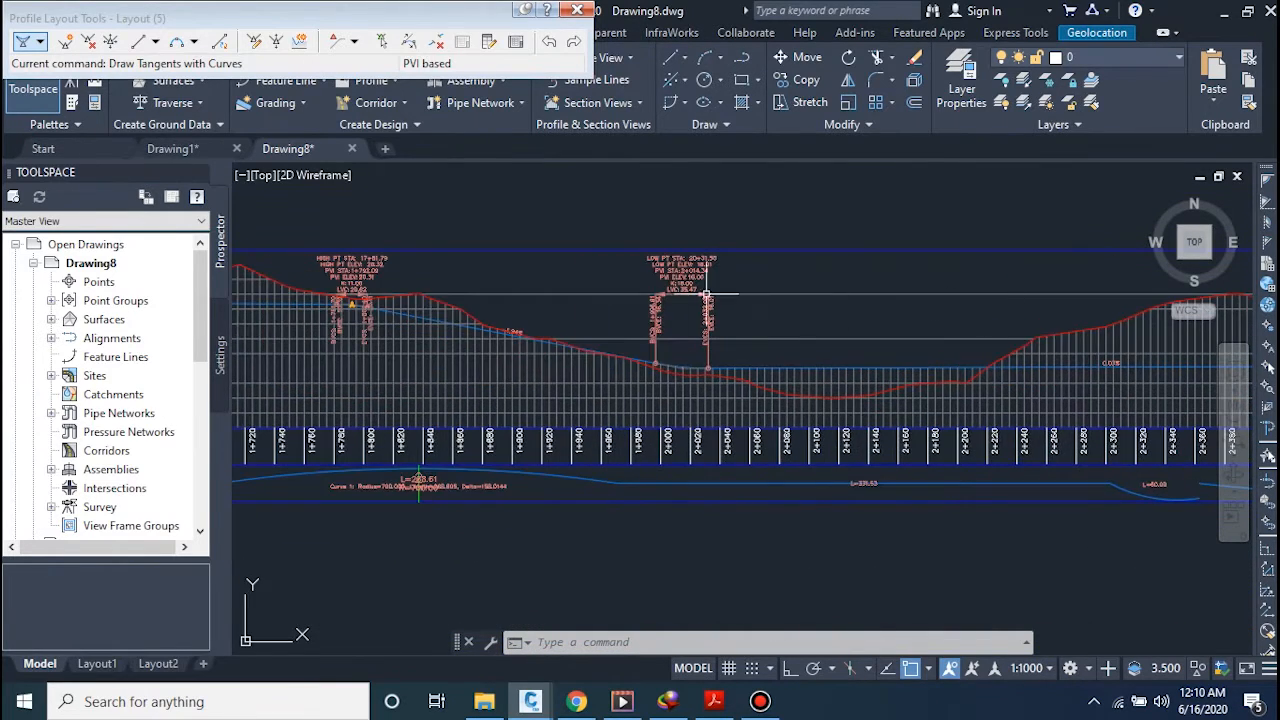
scroll(655, 268, "up", 4)
scroll(656, 268, "down", 4)
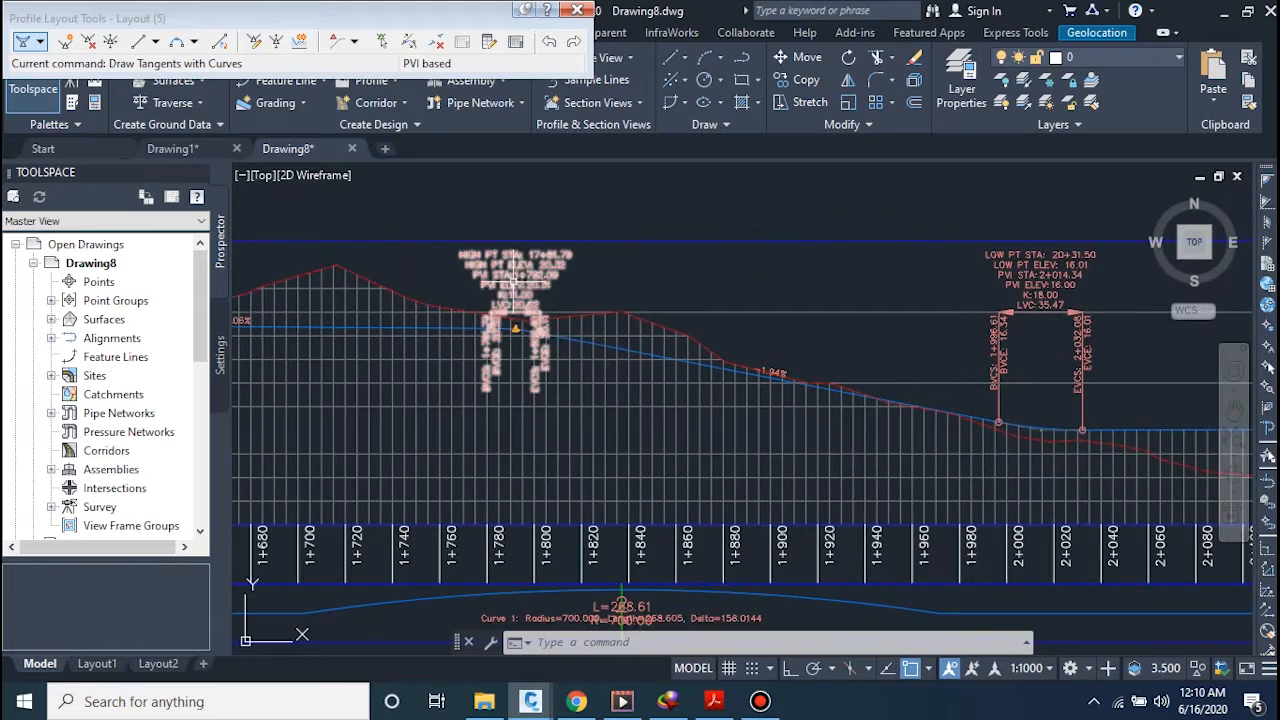
scroll(545, 410, "down", 3)
middle_click_drag(241, 291, 875, 306)
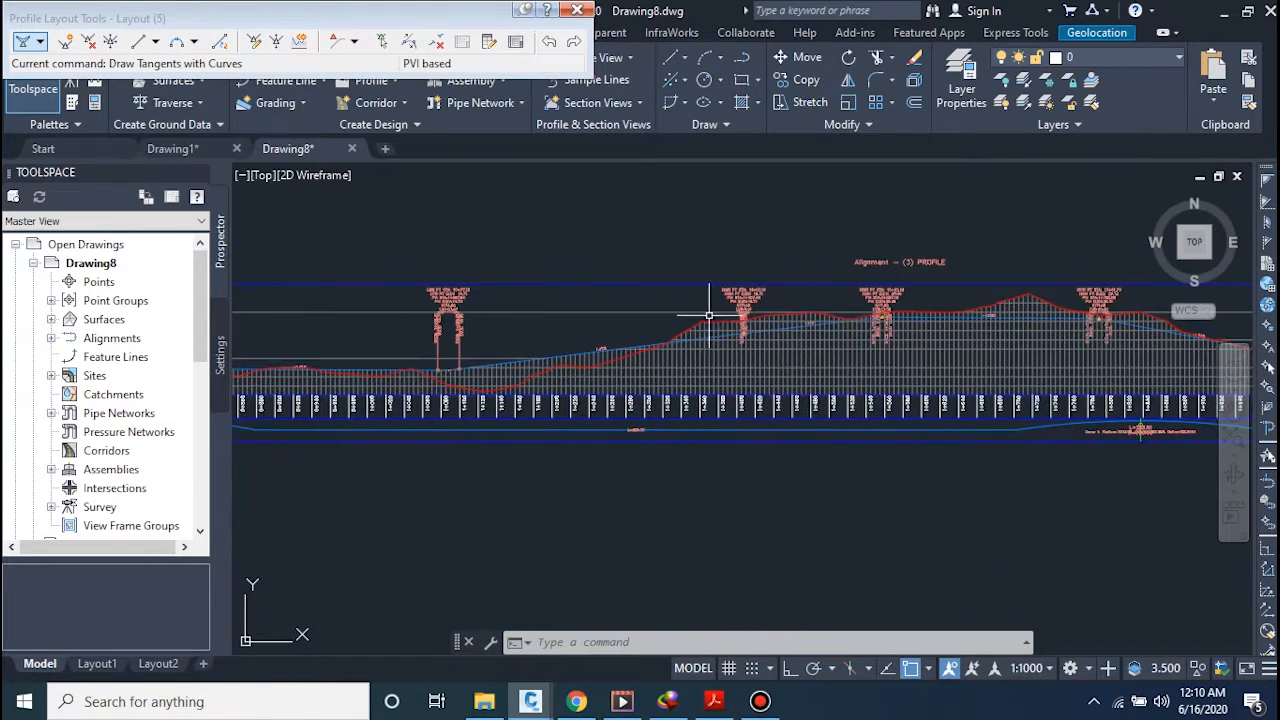
middle_click_drag(467, 332, 628, 333)
middle_click_drag(238, 326, 800, 320)
middle_click_drag(603, 321, 859, 316)
scroll(621, 317, "up", 4)
scroll(525, 300, "down", 2)
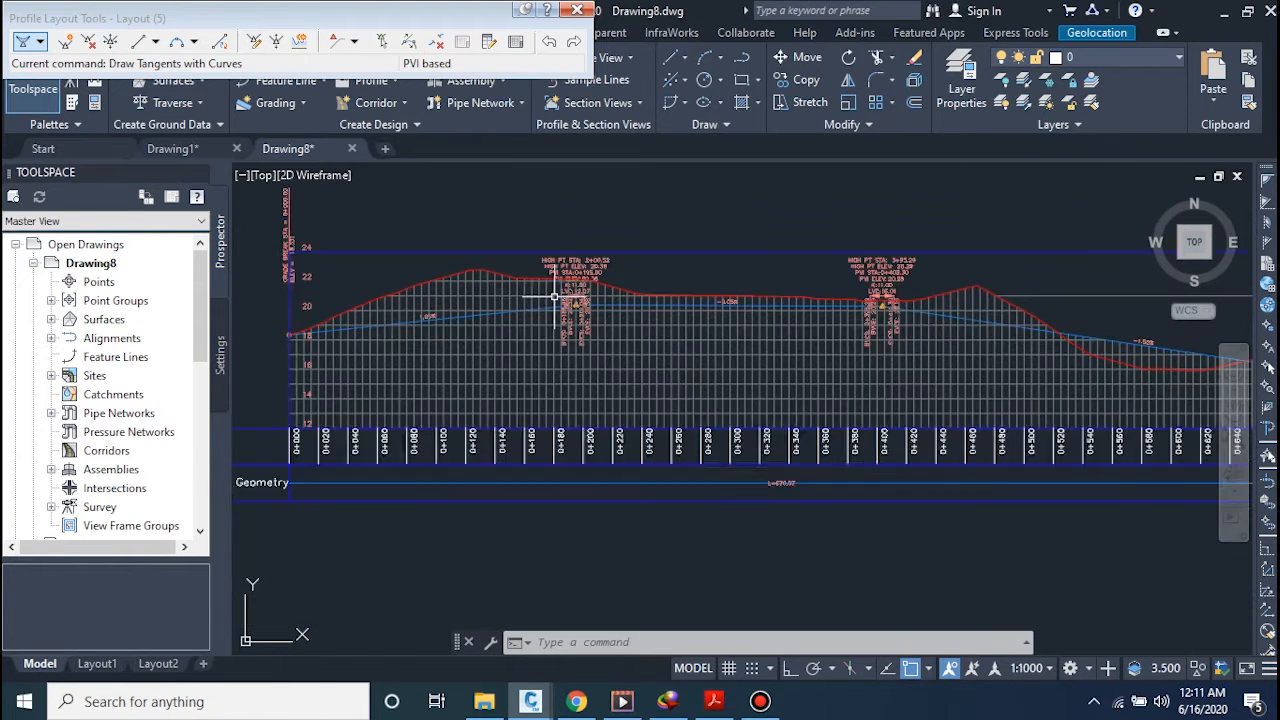
scroll(525, 300, "up", 3)
scroll(642, 334, "up", 4)
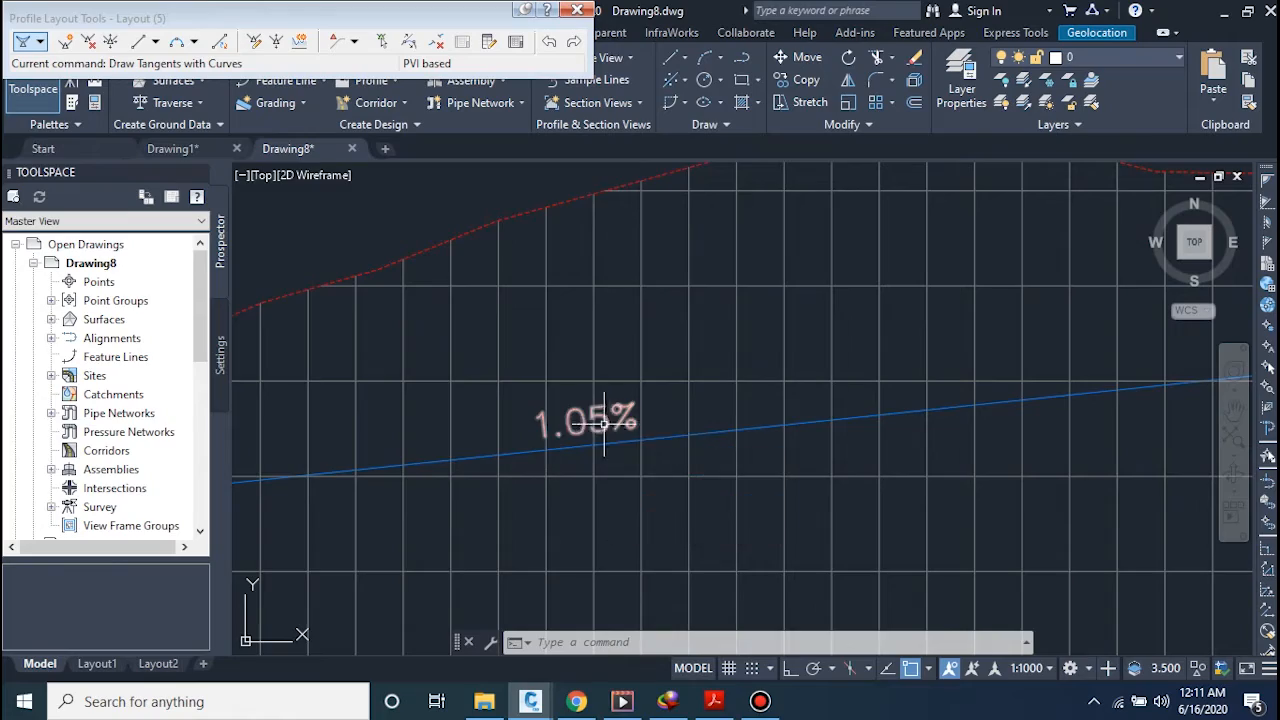
scroll(604, 424, "down", 5)
scroll(634, 391, "up", 3)
scroll(910, 410, "down", 3)
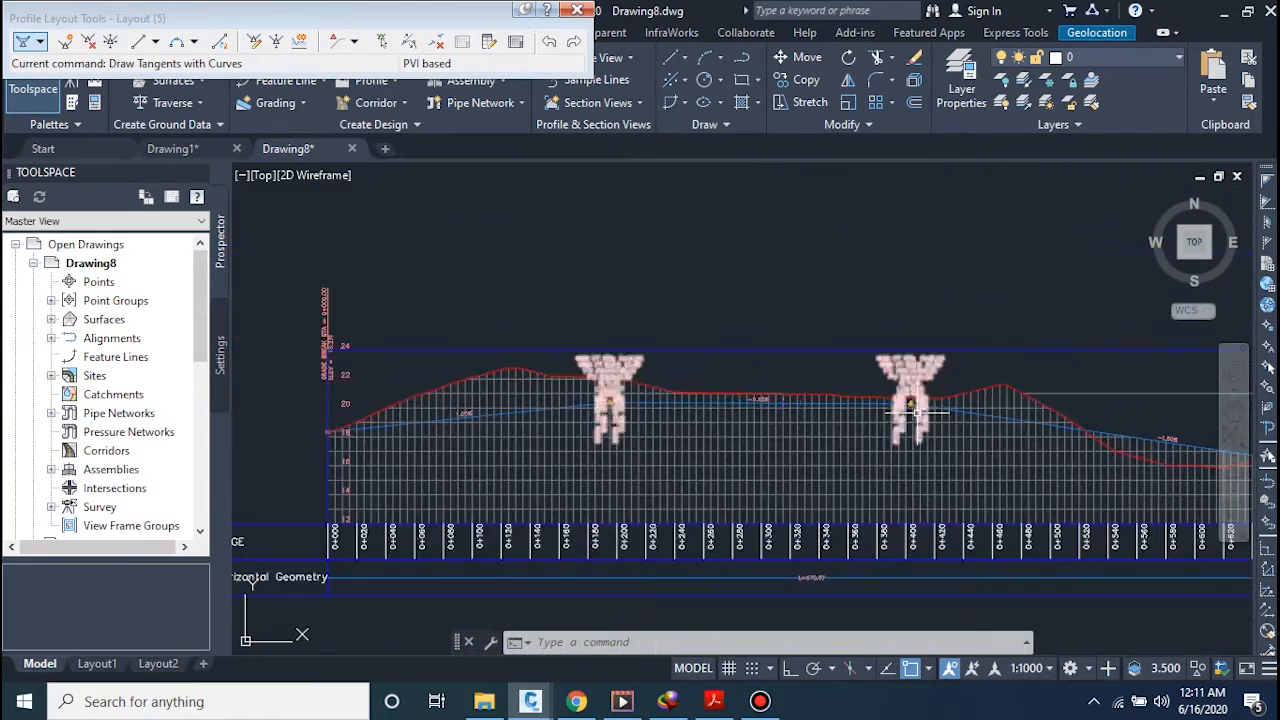
Review the vertical curves and tangent grades along the design profile from station 0+400 towards its end
middle_click_drag(917, 412, 501, 397)
scroll(765, 410, "up", 4)
scroll(745, 440, "down", 4)
middle_click_drag(871, 446, 426, 439)
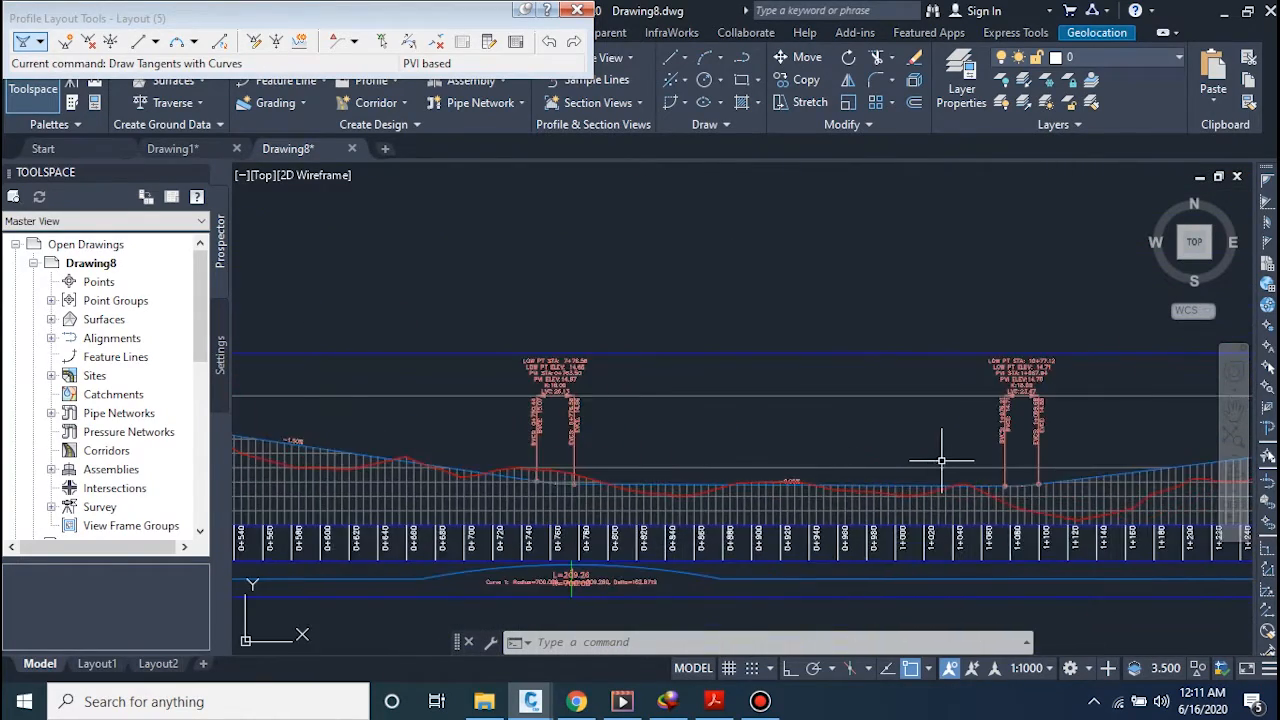
scroll(958, 466, "up", 2)
scroll(945, 462, "down", 3)
scroll(623, 449, "down", 1)
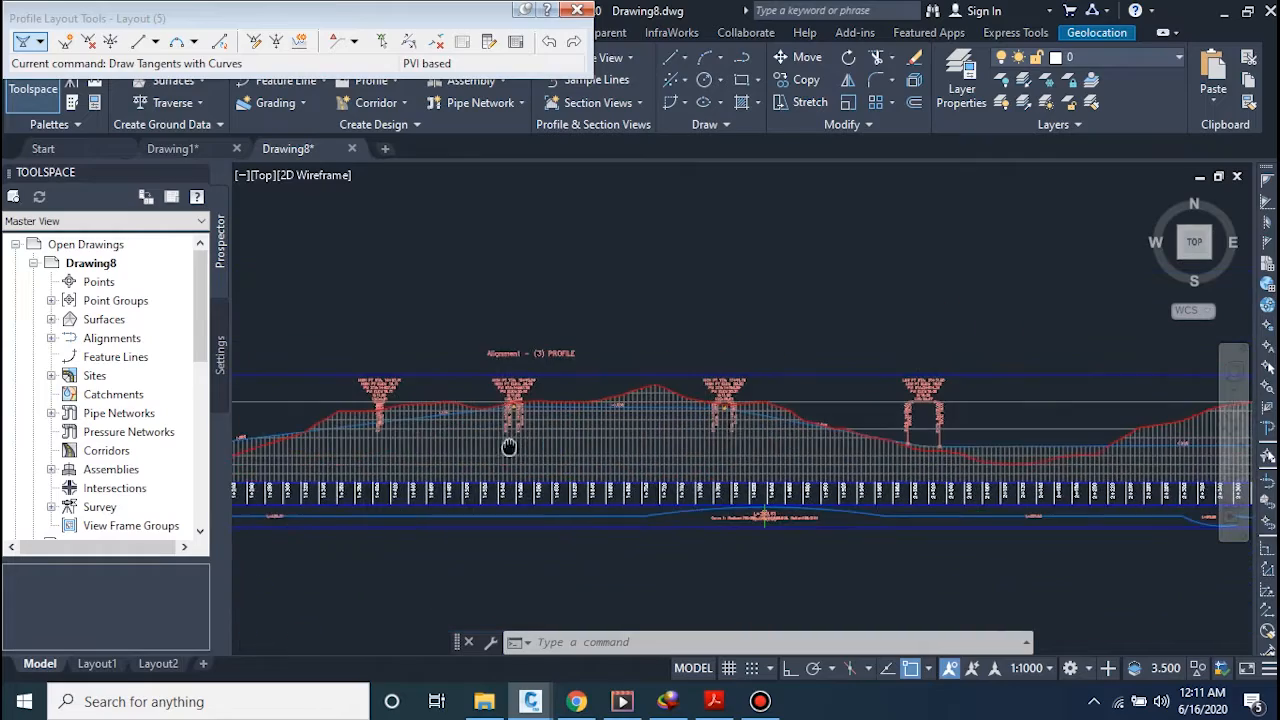
scroll(1088, 457, "up", 2)
scroll(571, 449, "down", 4)
scroll(531, 457, "up", 4)
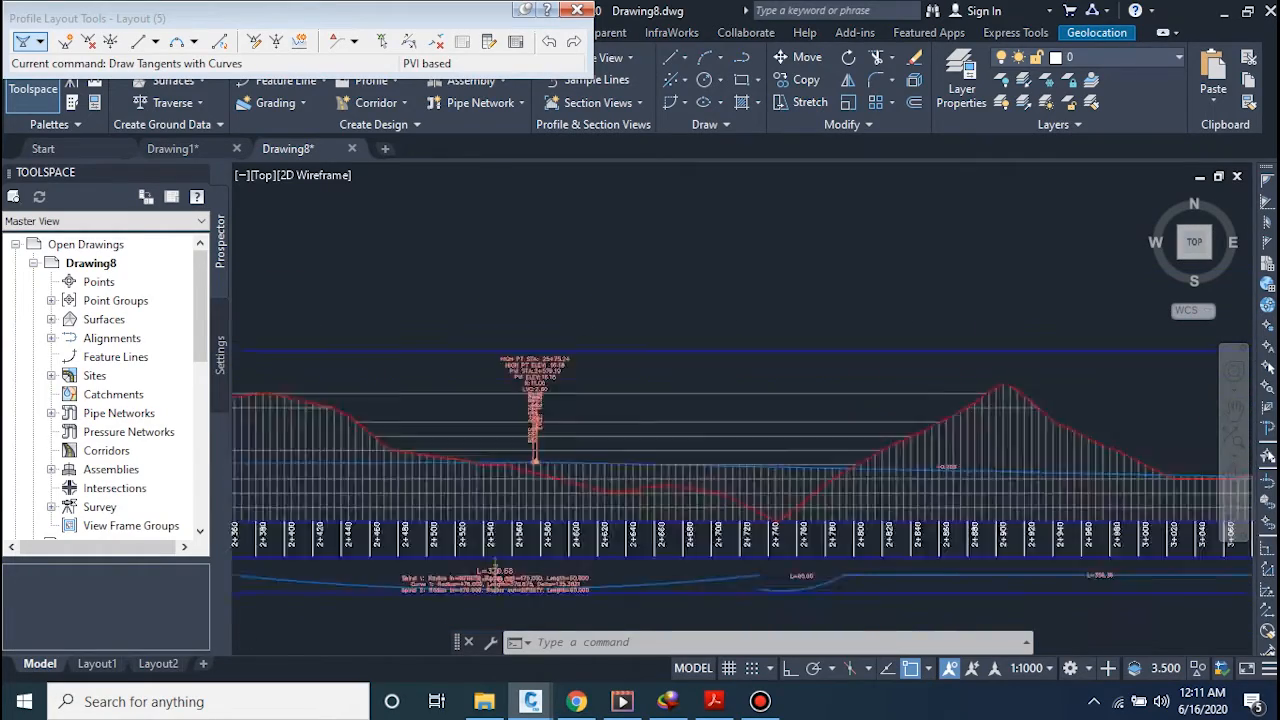
scroll(697, 441, "down", 3)
scroll(420, 437, "up", 3)
scroll(866, 434, "down", 2)
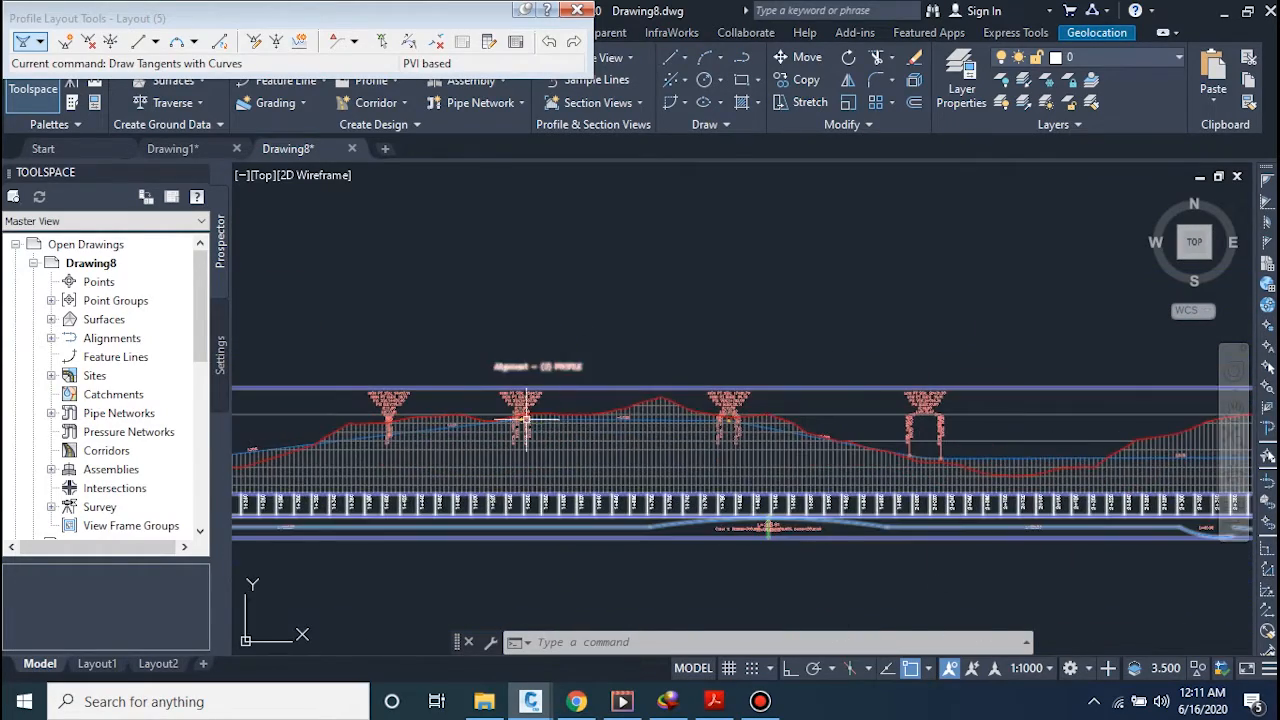
Examine the design criteria warning symbols on the vertical curves near stations 1+557, 0+403 and 0+195
scroll(508, 420, "up", 3)
scroll(508, 420, "up", 3)
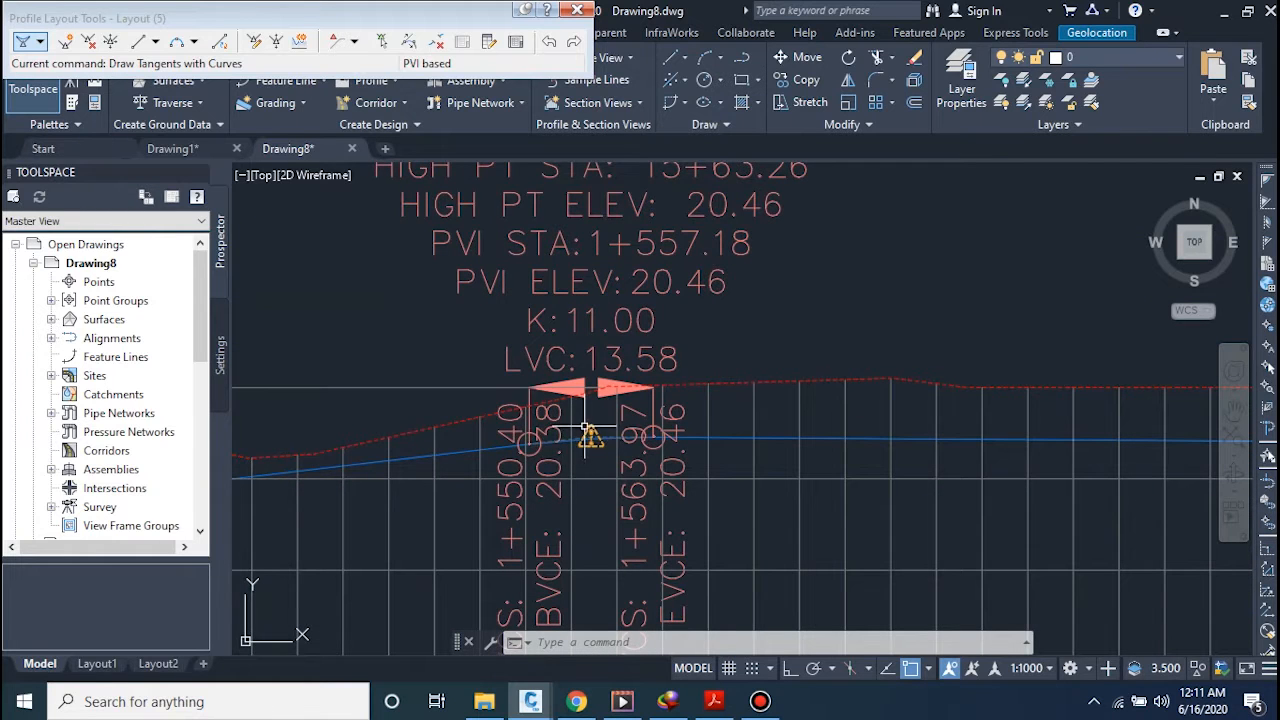
scroll(586, 432, "up", 1)
scroll(586, 448, "down", 3)
scroll(591, 440, "up", 4)
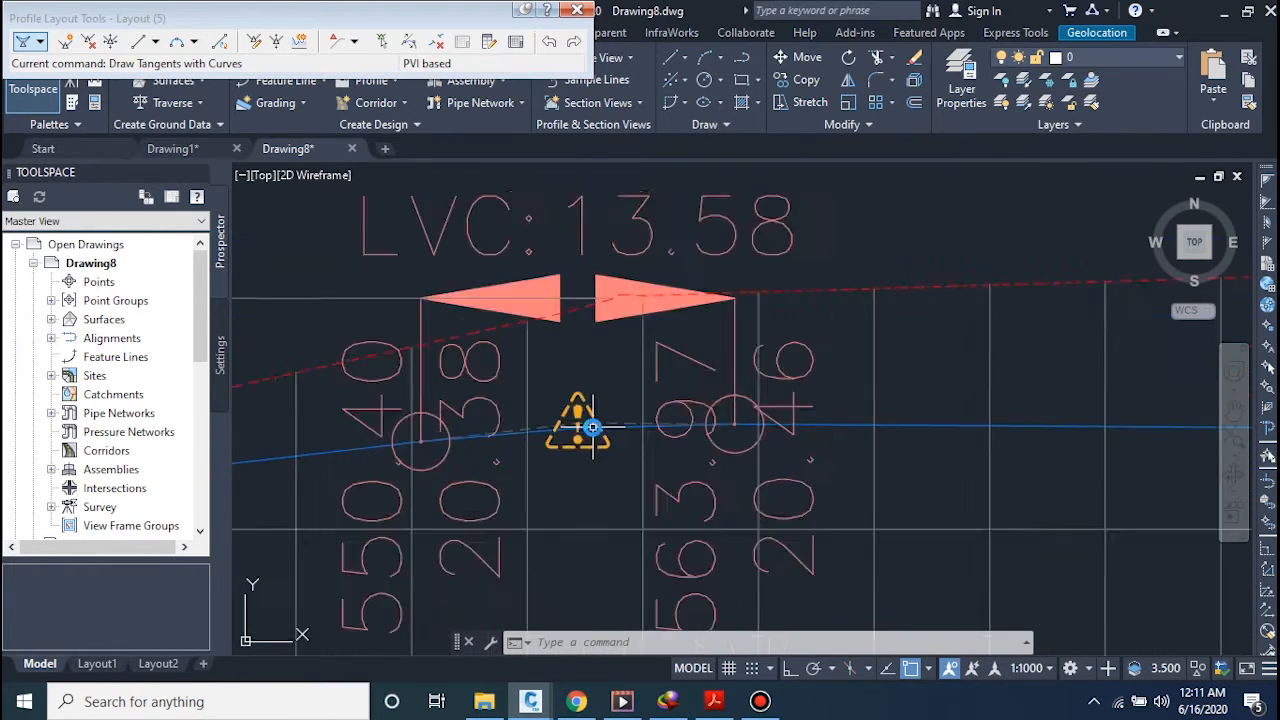
scroll(592, 427, "up", 2)
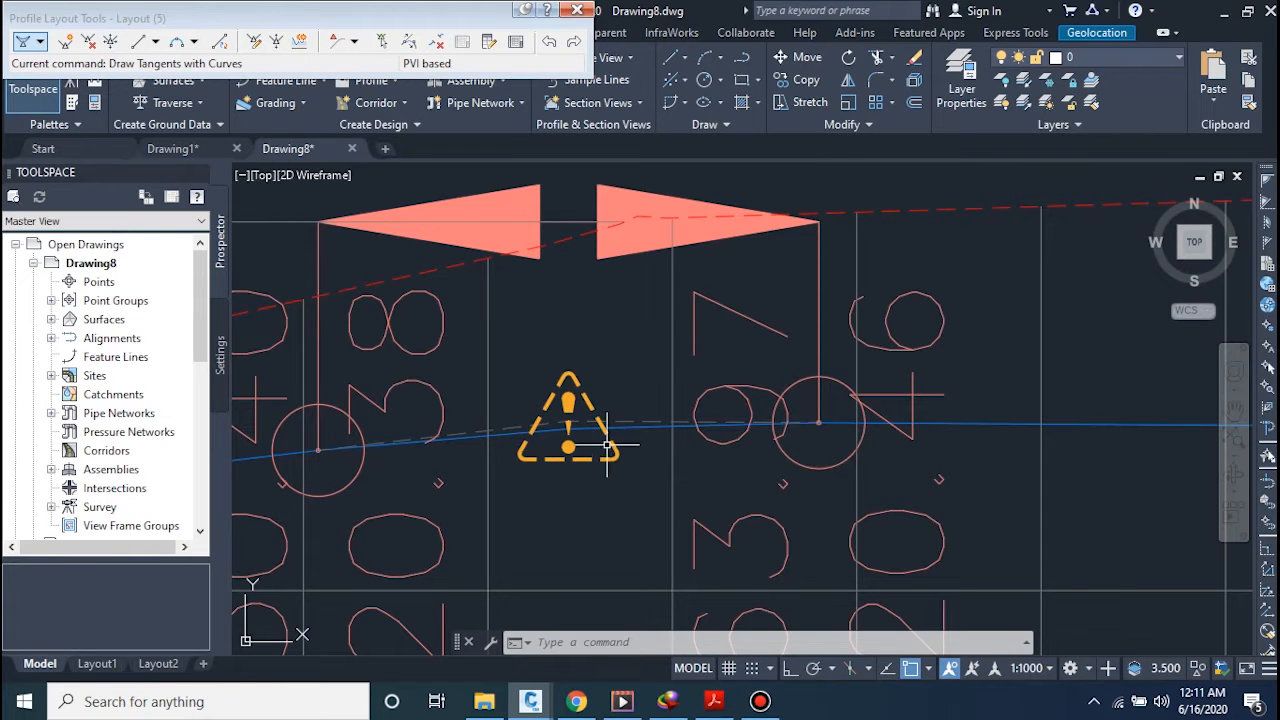
scroll(467, 457, "down", 3)
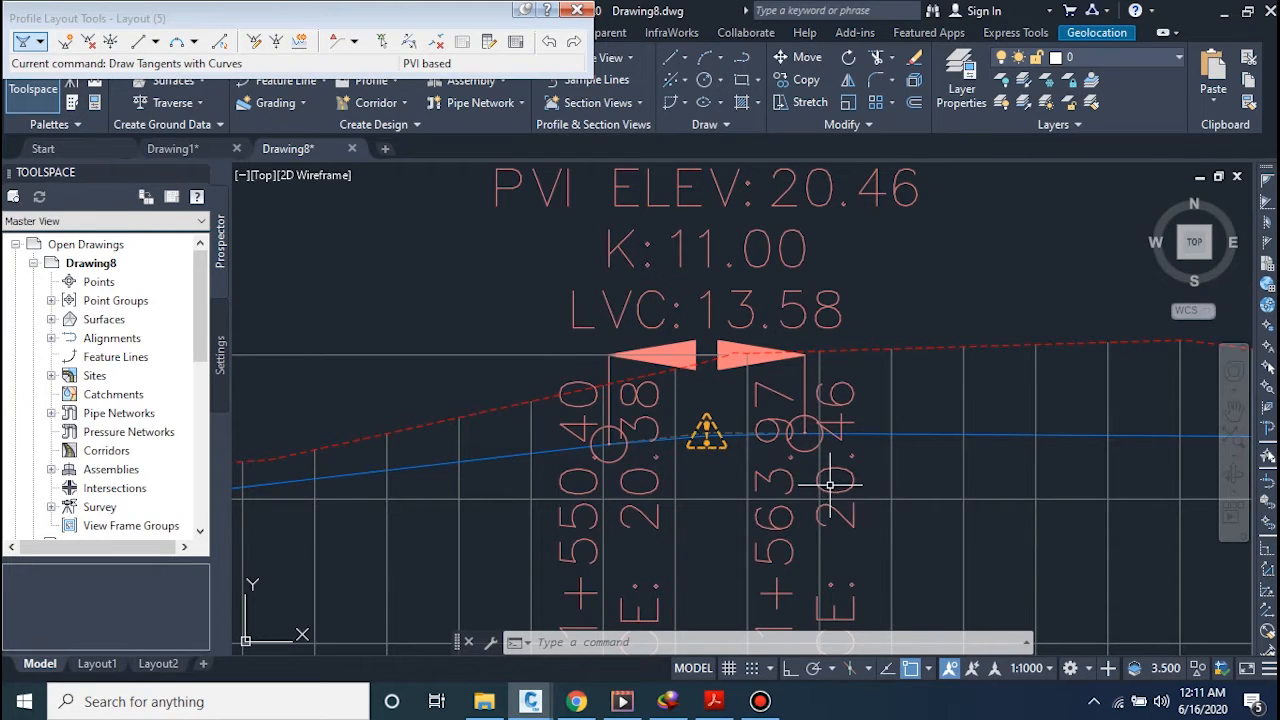
scroll(830, 484, "down", 3)
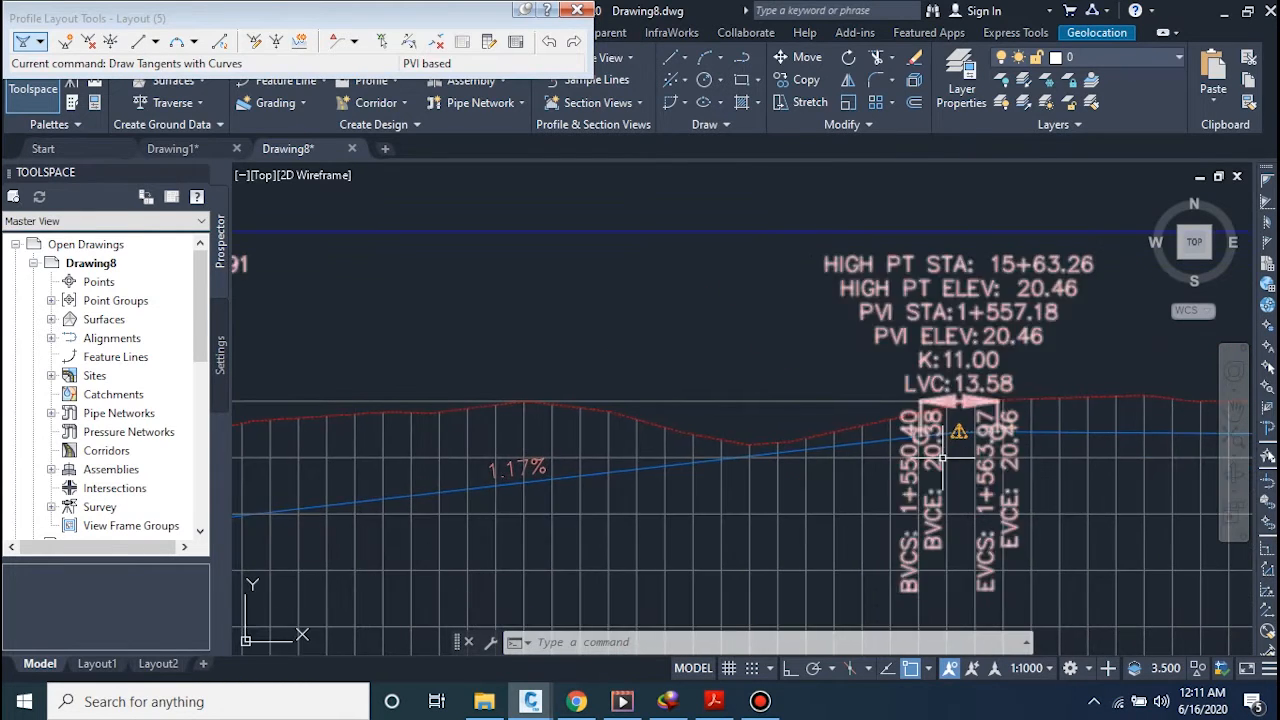
scroll(897, 467, "down", 5)
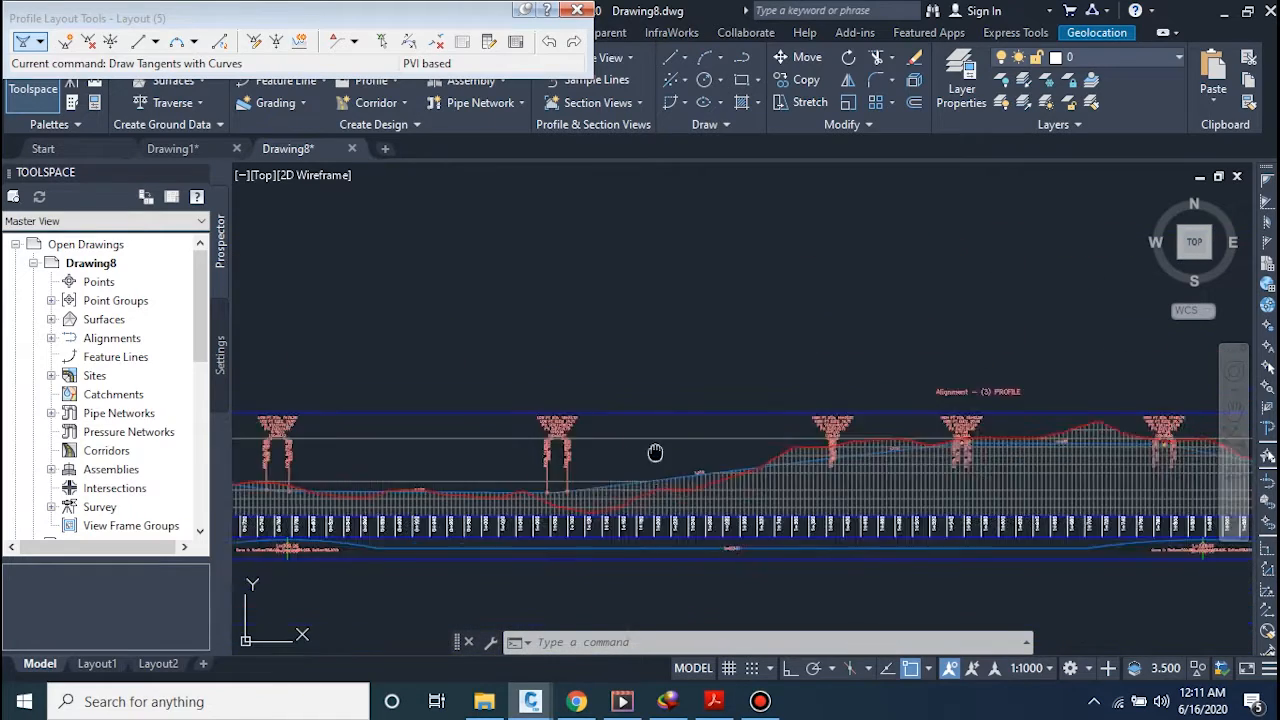
scroll(679, 412, "up", 5)
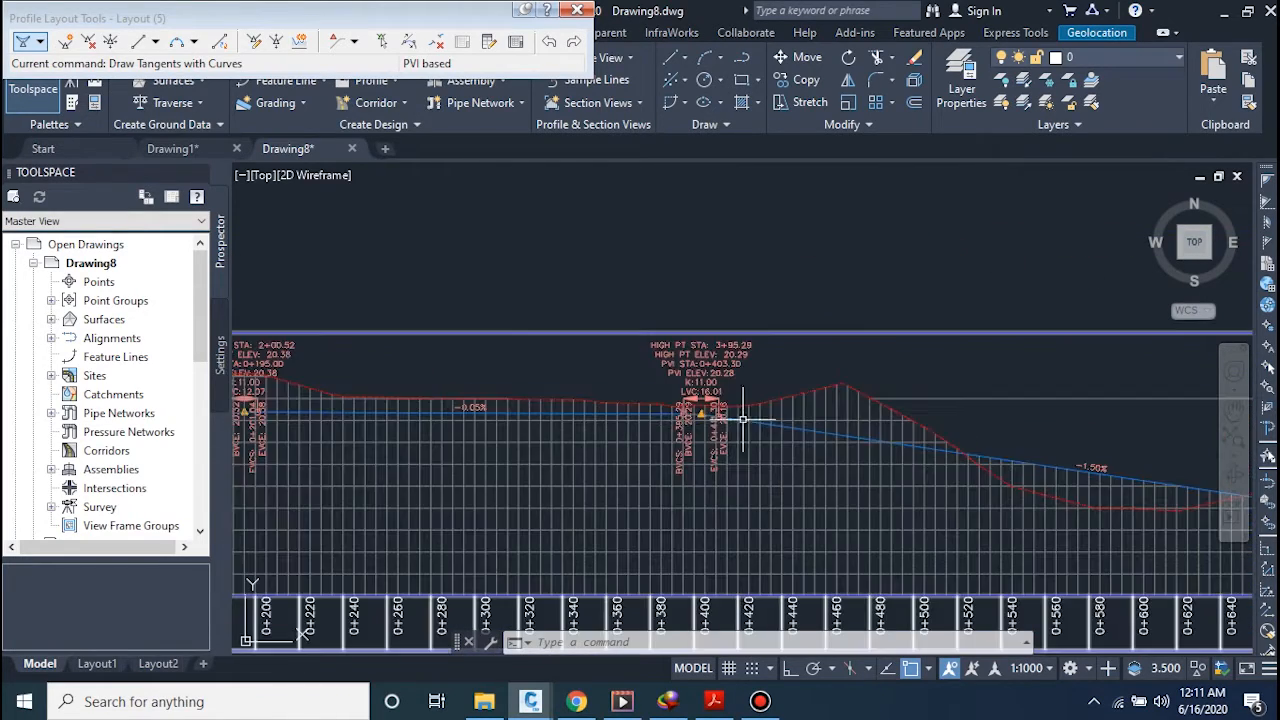
scroll(750, 435, "down", 5)
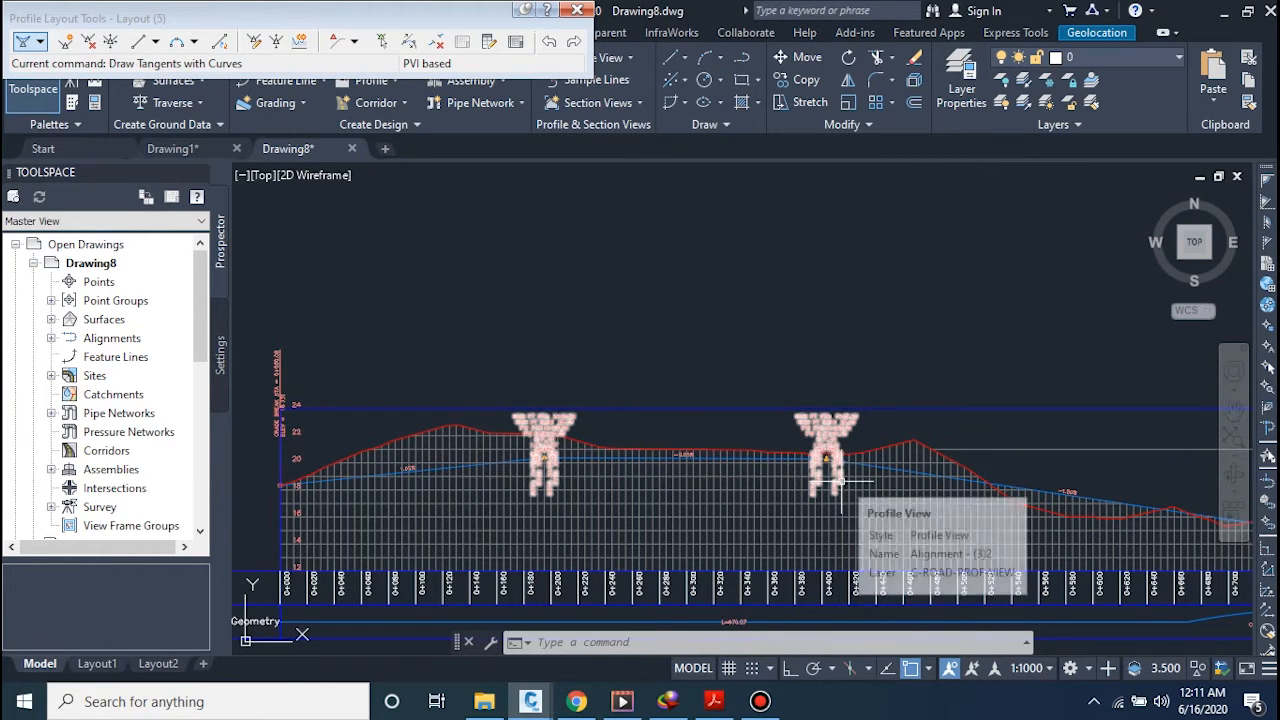
scroll(572, 482, "up", 4)
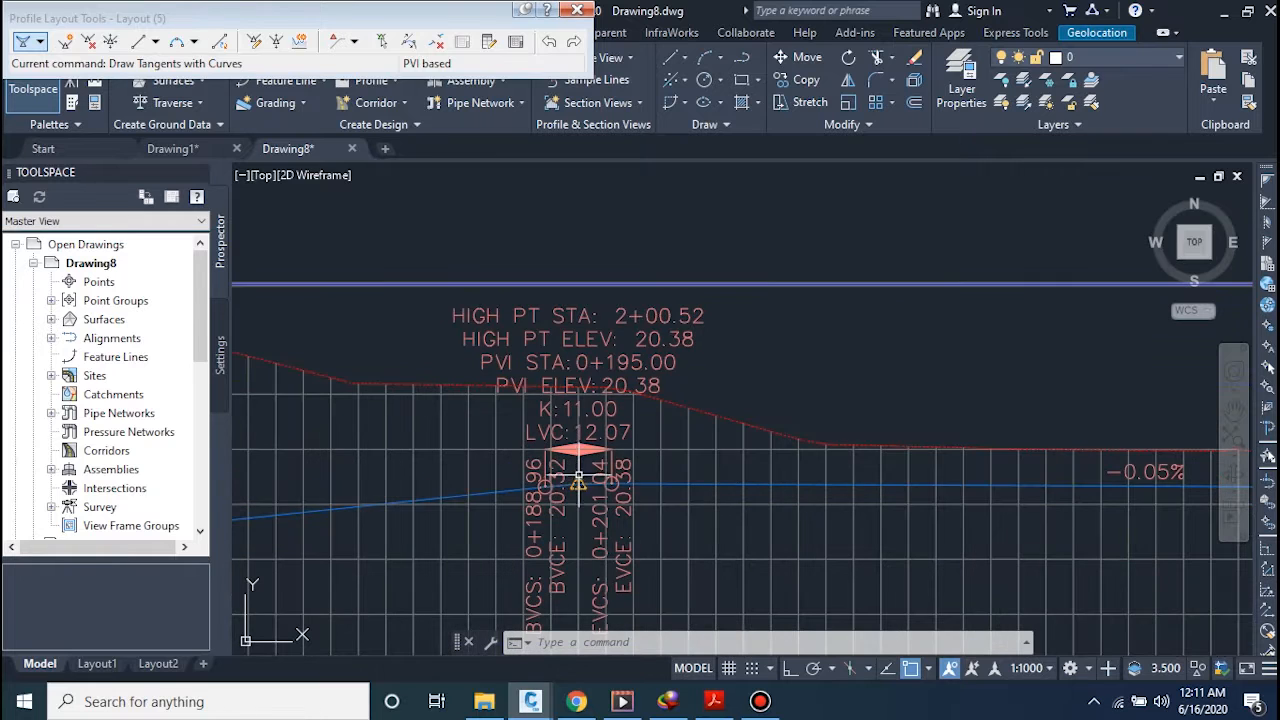
scroll(578, 470, "up", 2)
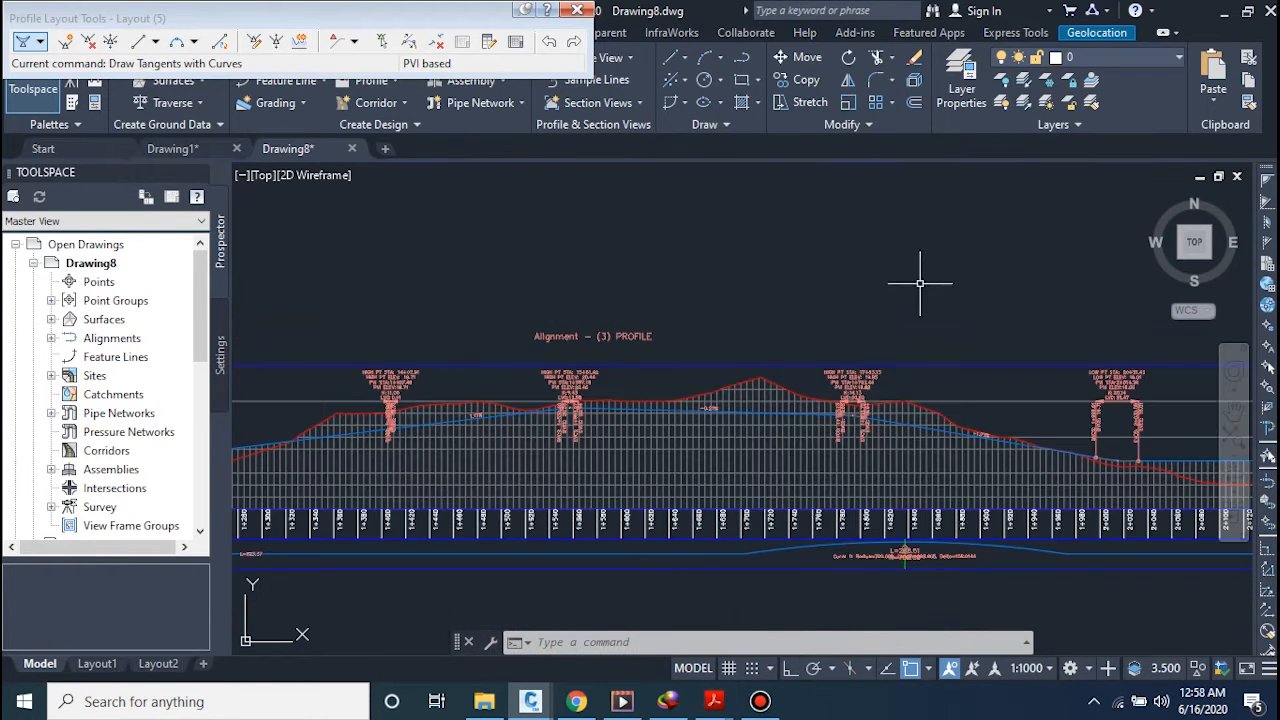
scroll(921, 292, "down", 3)
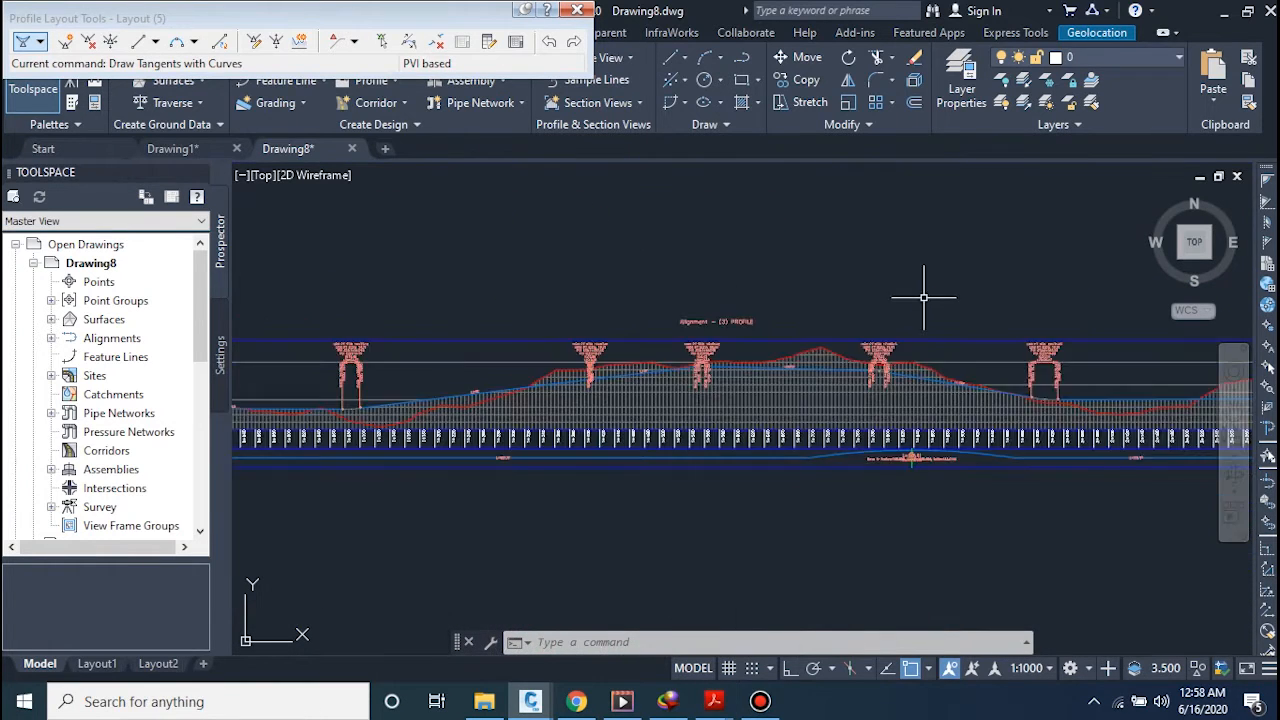
middle_click_drag(919, 307, 849, 380)
scroll(849, 380, "down", 2)
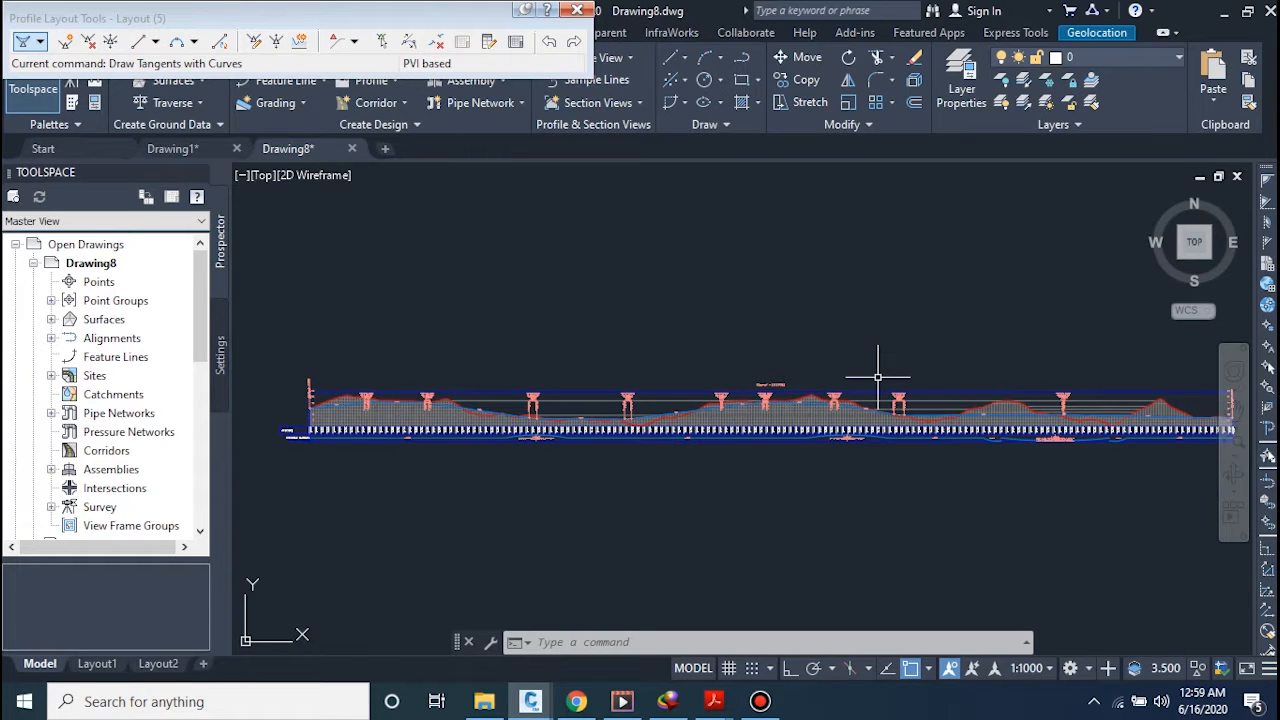
scroll(815, 435, "up", 2)
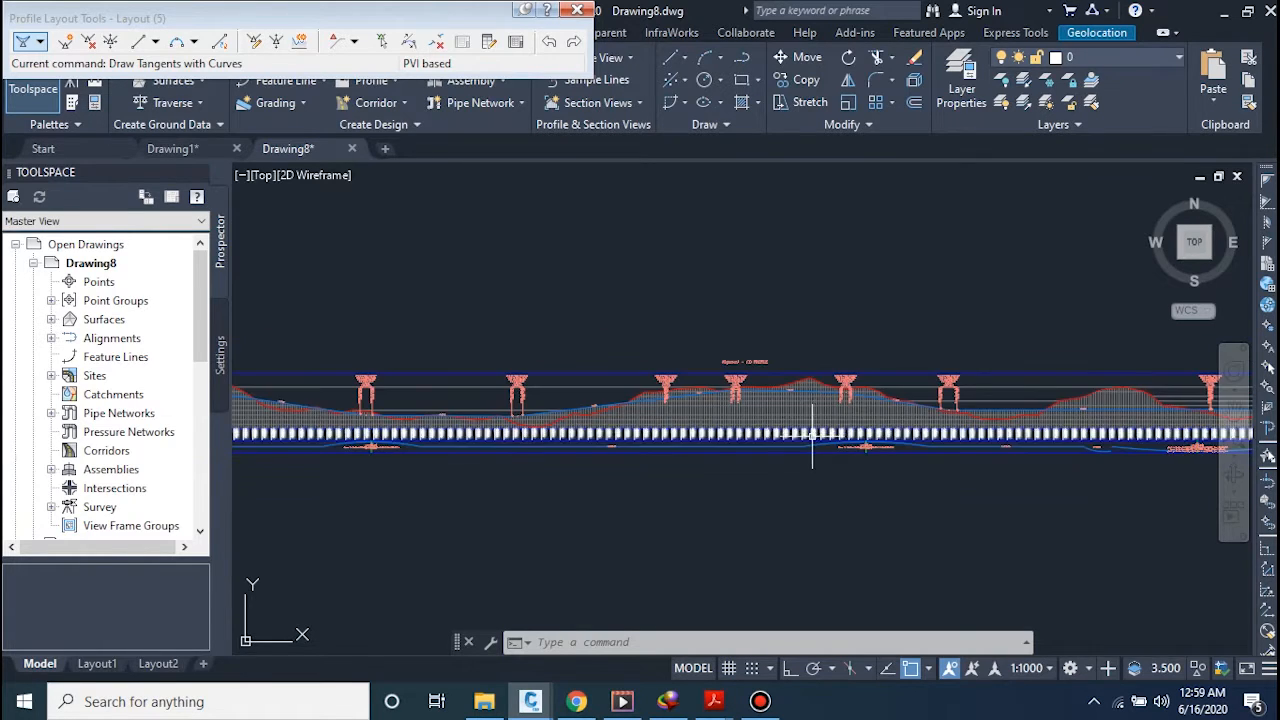
Review the whole design profile from its start and examine the sag curve at PVI station 0+763.50
middle_click_drag(812, 436, 966, 468)
middle_click_drag(515, 473, 935, 473)
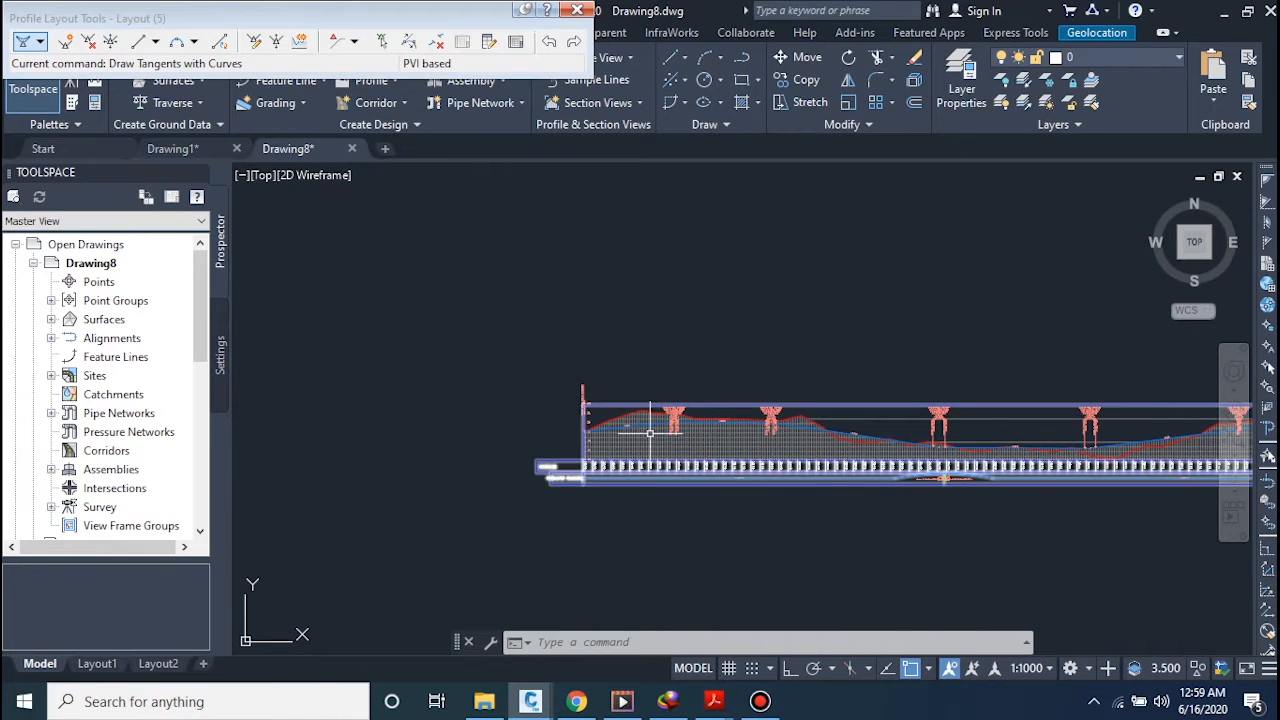
scroll(650, 432, "up", 1)
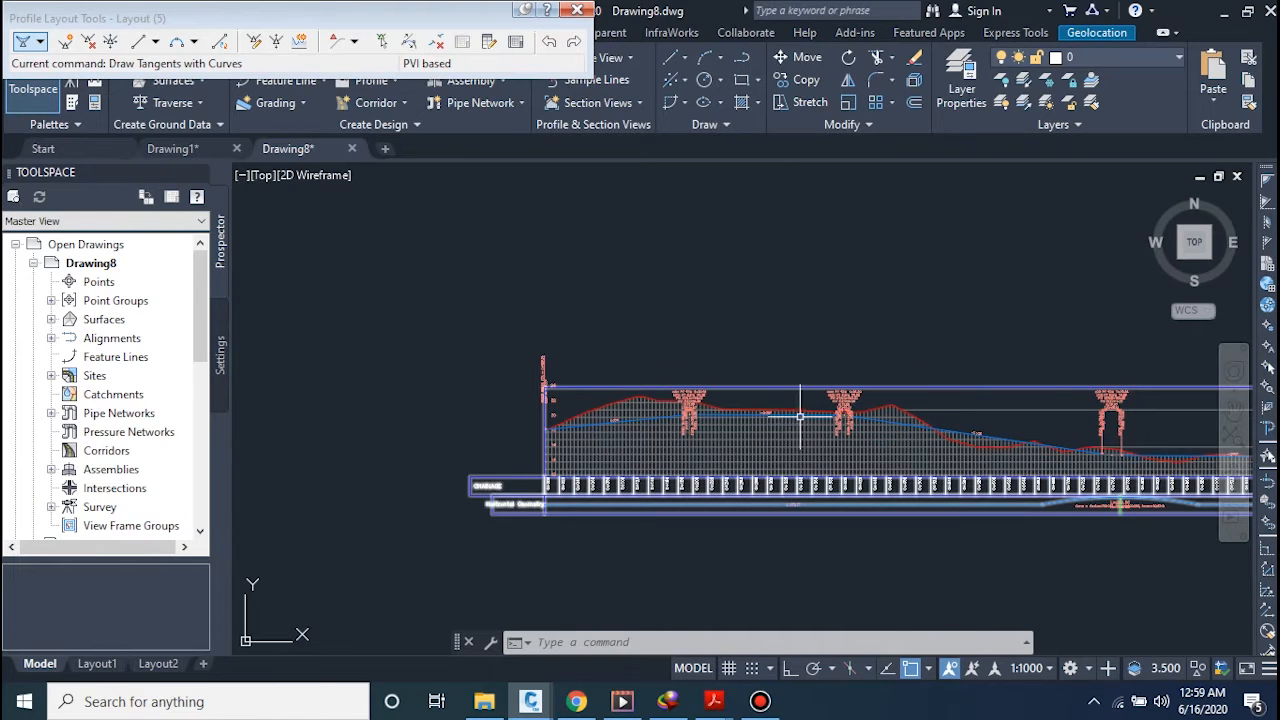
scroll(810, 420, "down", 3)
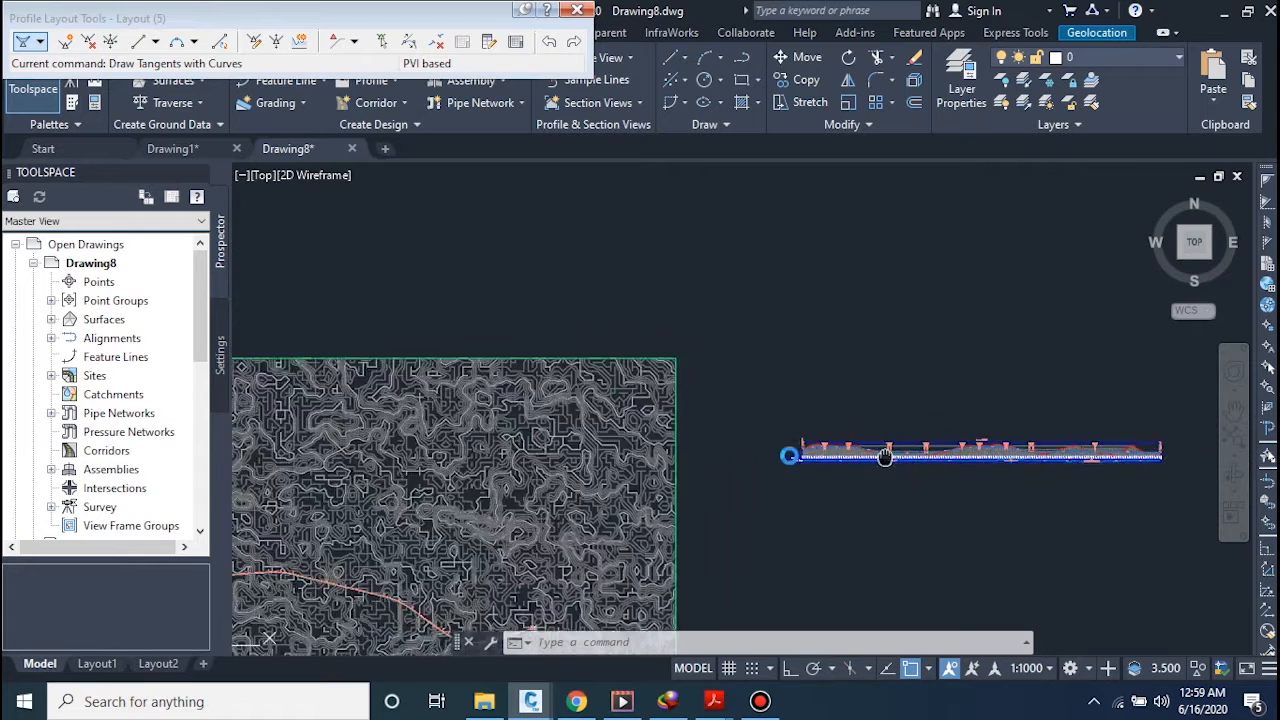
middle_click_drag(885, 455, 629, 457)
scroll(624, 459, "up", 2)
scroll(624, 459, "up", 2)
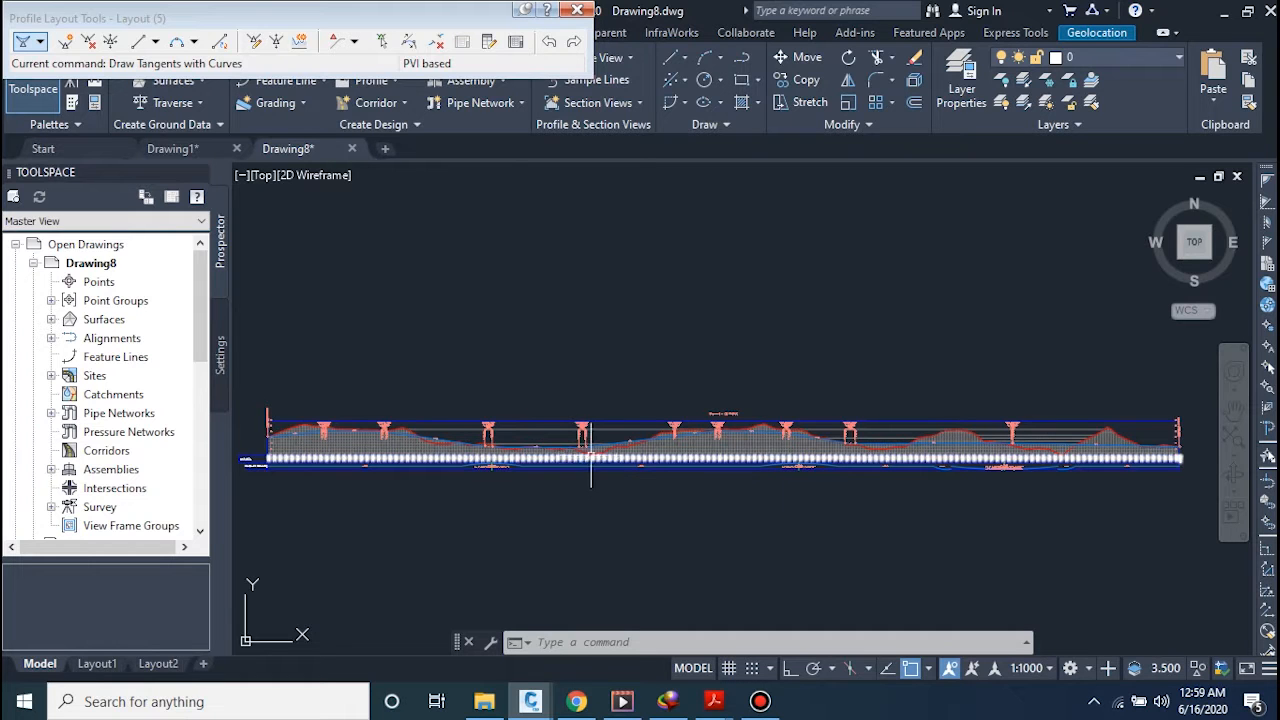
scroll(528, 434, "up", 4)
middle_click_drag(468, 460, 777, 460)
scroll(500, 419, "up", 2)
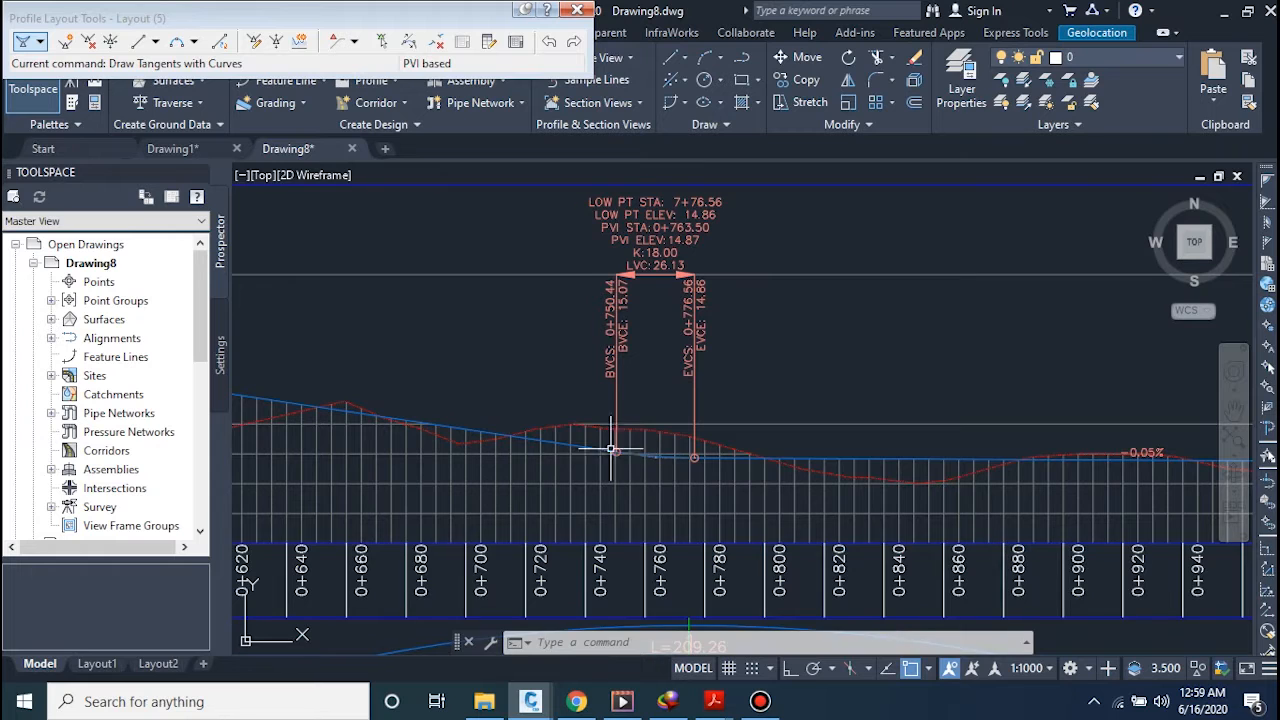
Compare the design tangents and ground line between stations 0+460 and 1+700, including the approach to the 0+763.50 sag curve
scroll(777, 461, "down", 4)
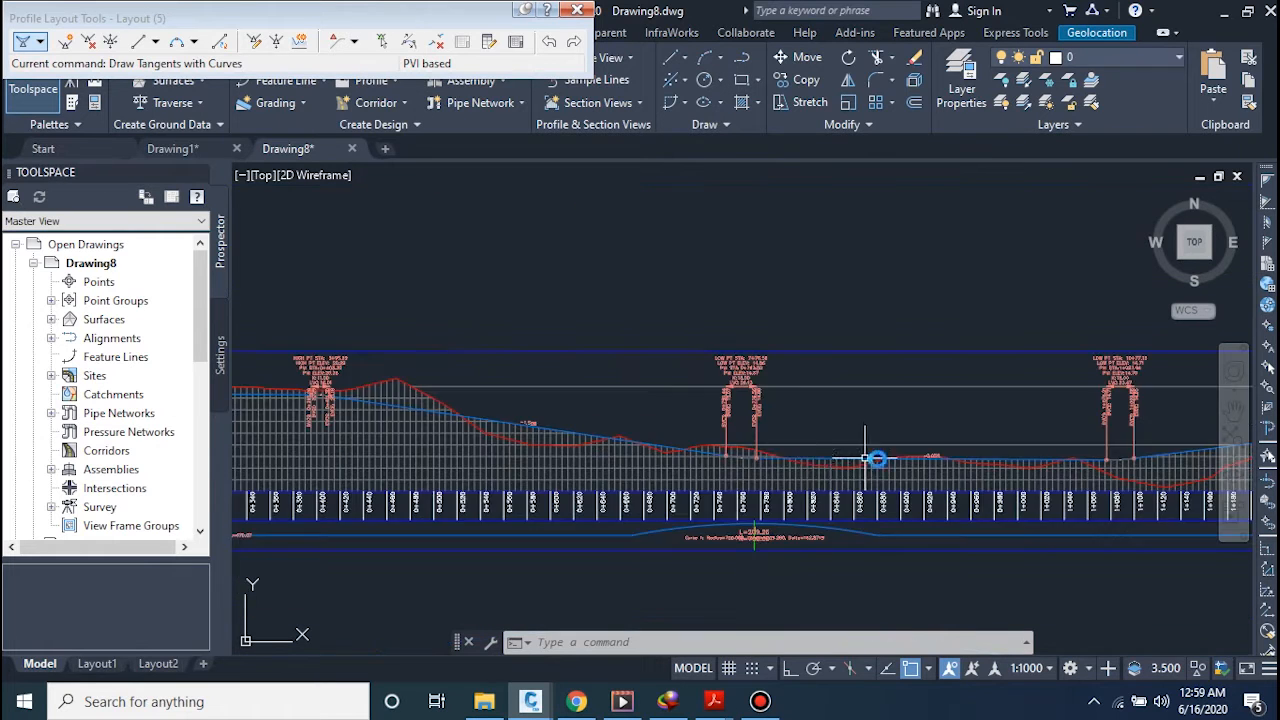
scroll(771, 457, "up", 2)
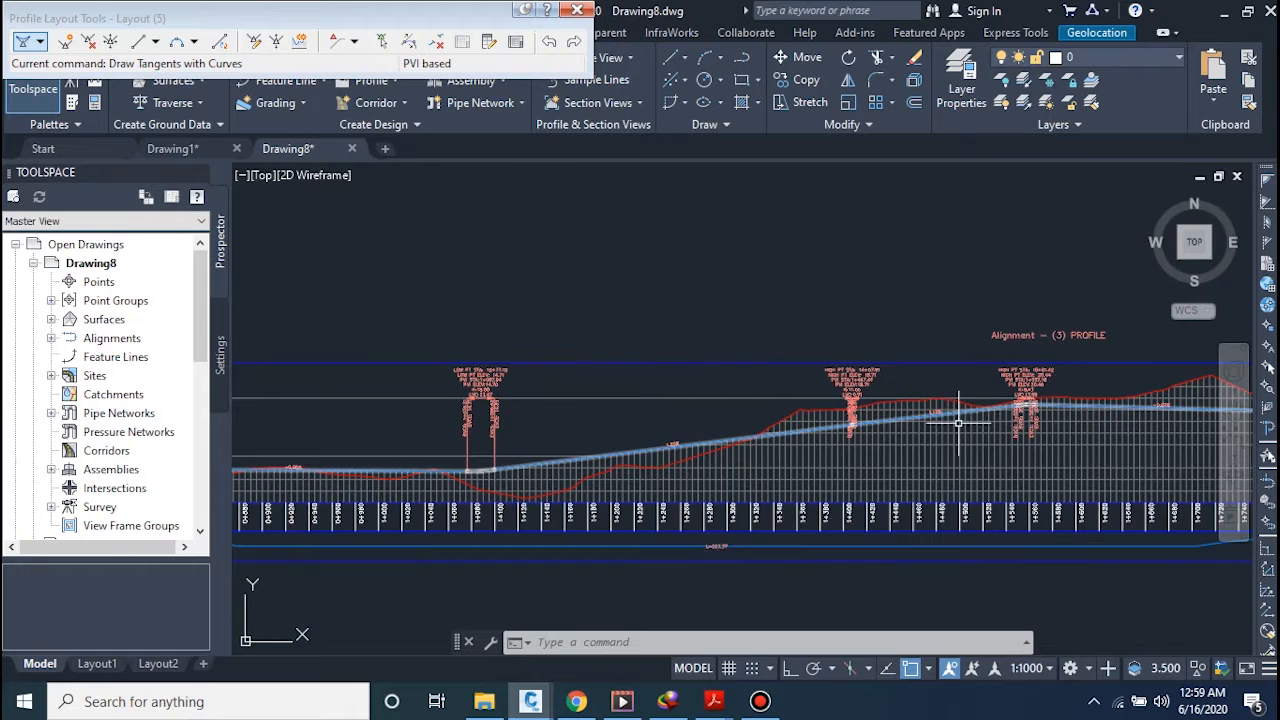
mouse_move(938, 447)
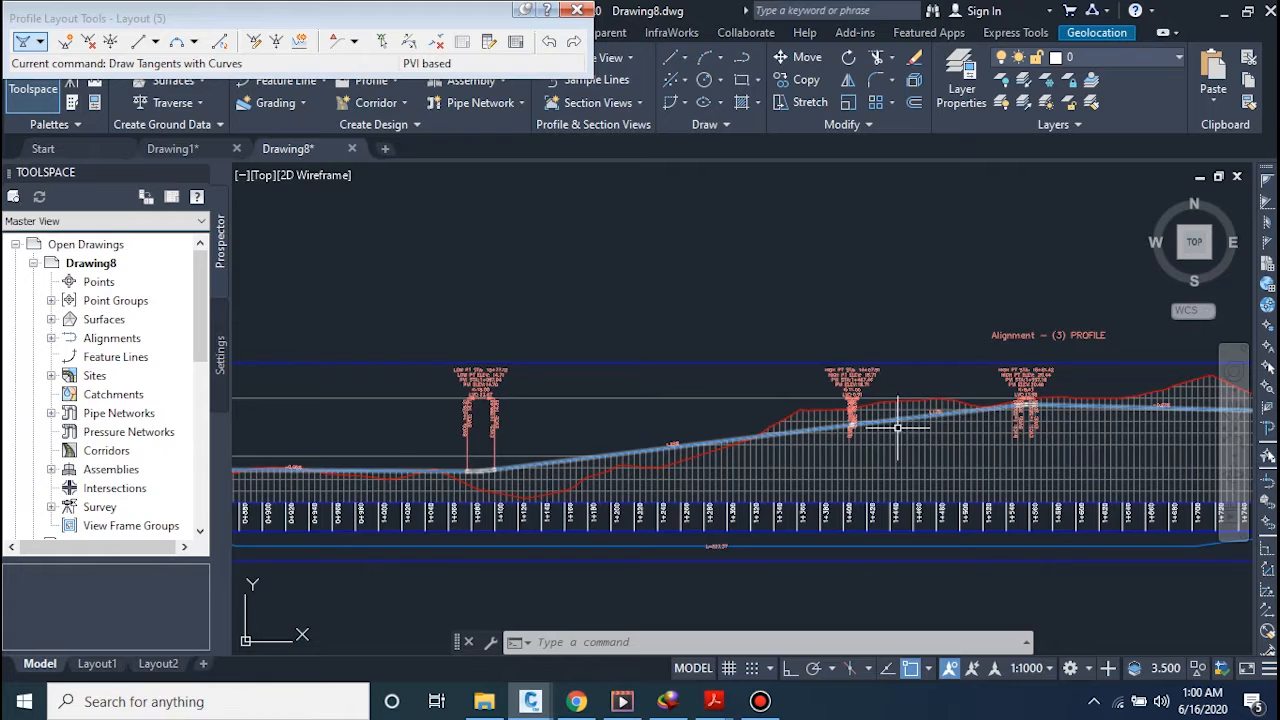
scroll(919, 416, "down", 2)
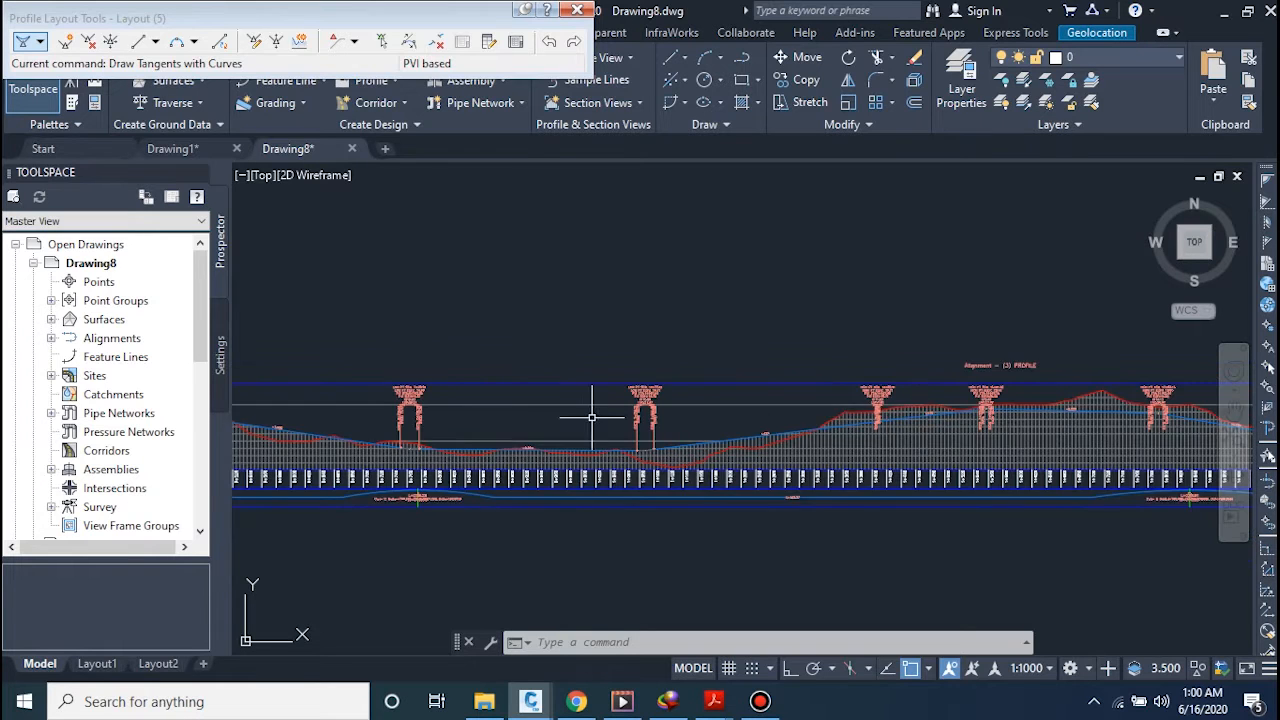
middle_click_drag(578, 417, 900, 412)
scroll(676, 432, "up", 2)
scroll(680, 432, "up", 1)
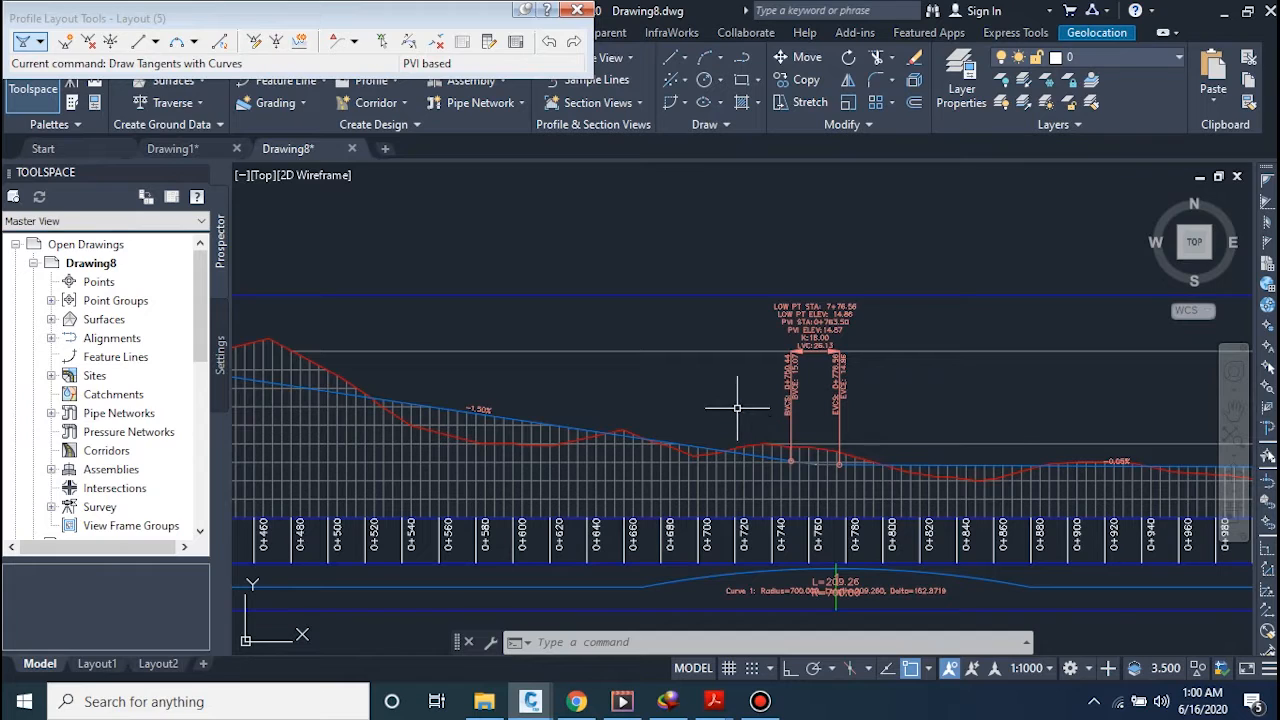
mouse_move(737, 408)
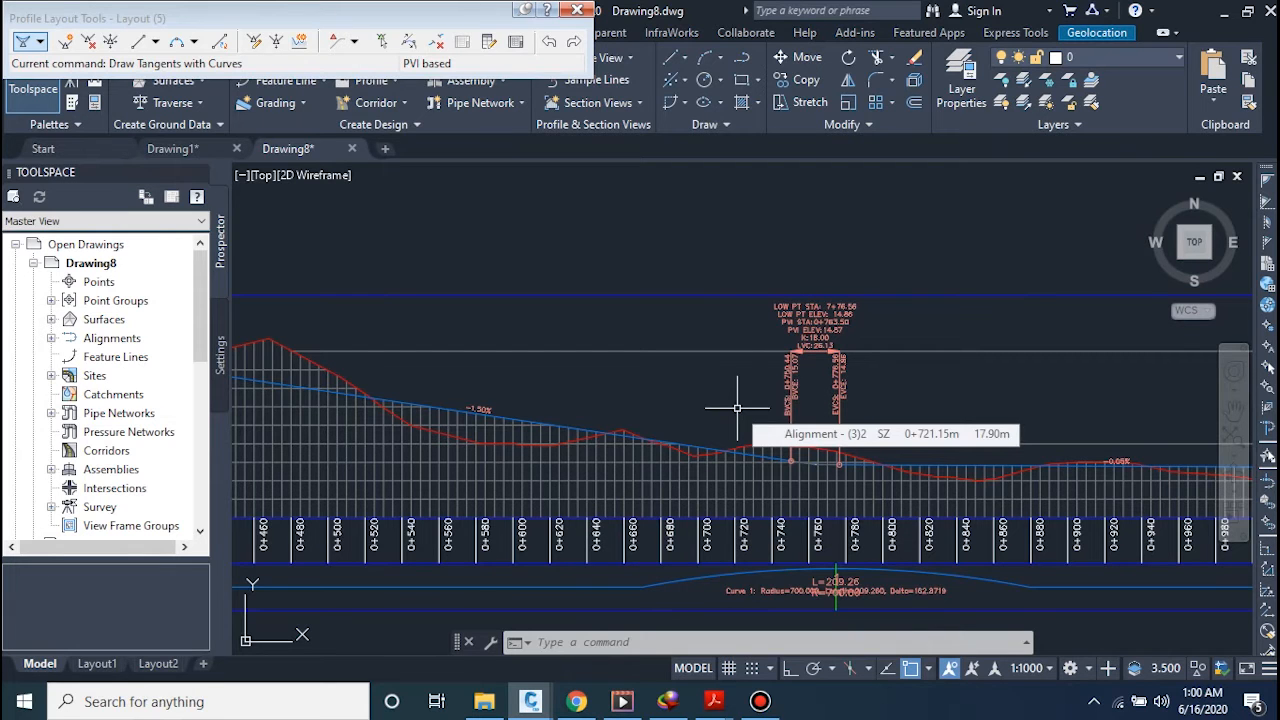
Examine the rising tangents and the crest curves near stations 1+400 and 1+557.18 on the design profile
scroll(737, 408, "down", 2)
middle_click_drag(817, 427, 482, 438)
middle_click_drag(838, 460, 629, 459)
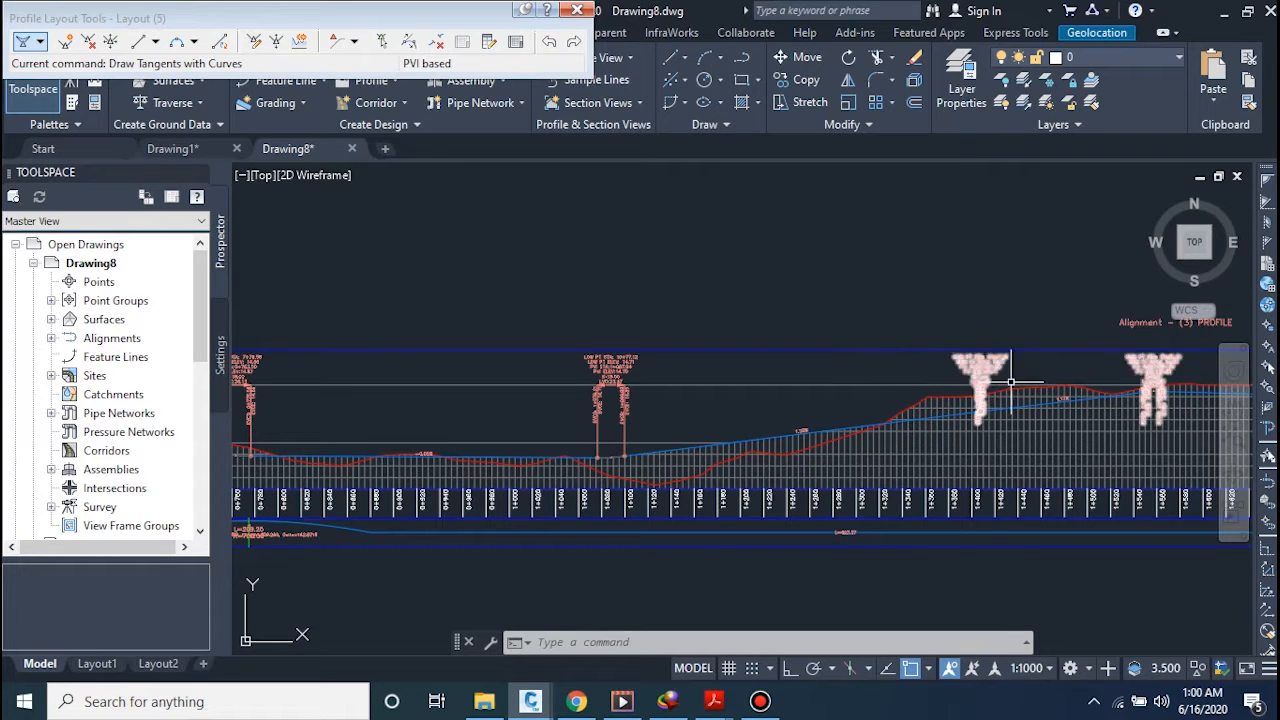
mouse_move(1039, 407)
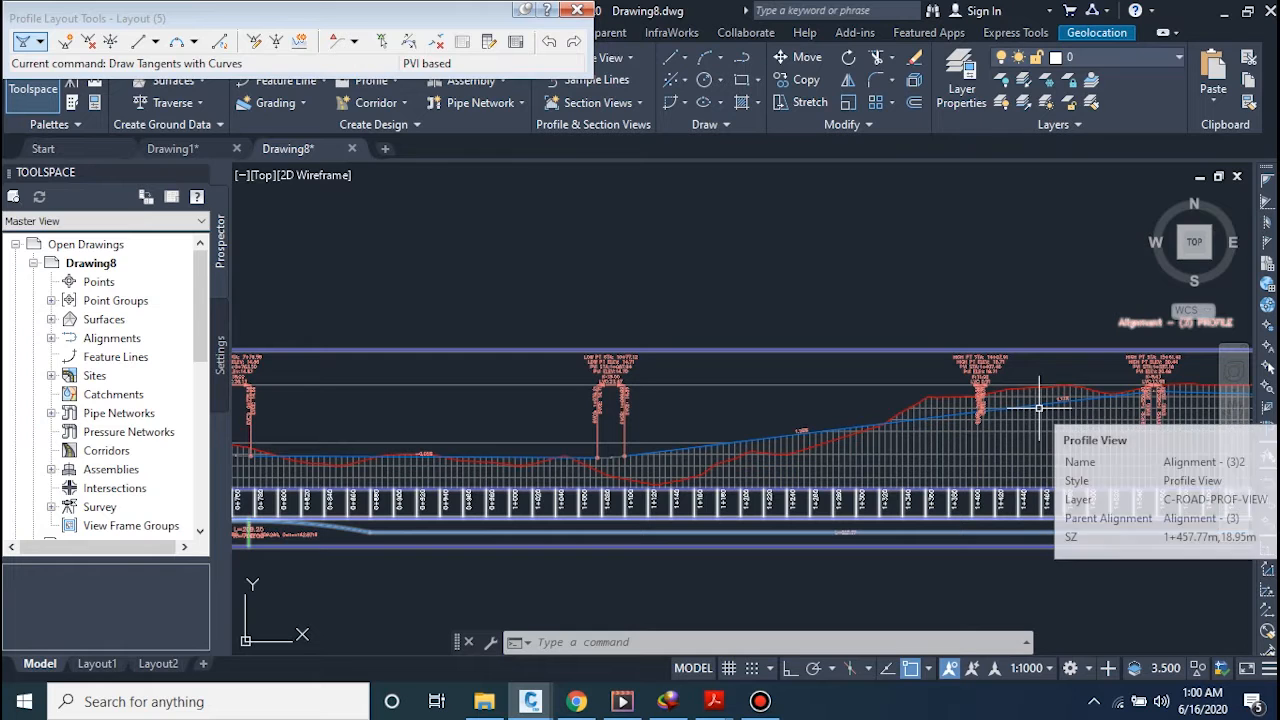
scroll(988, 415, "up", 3)
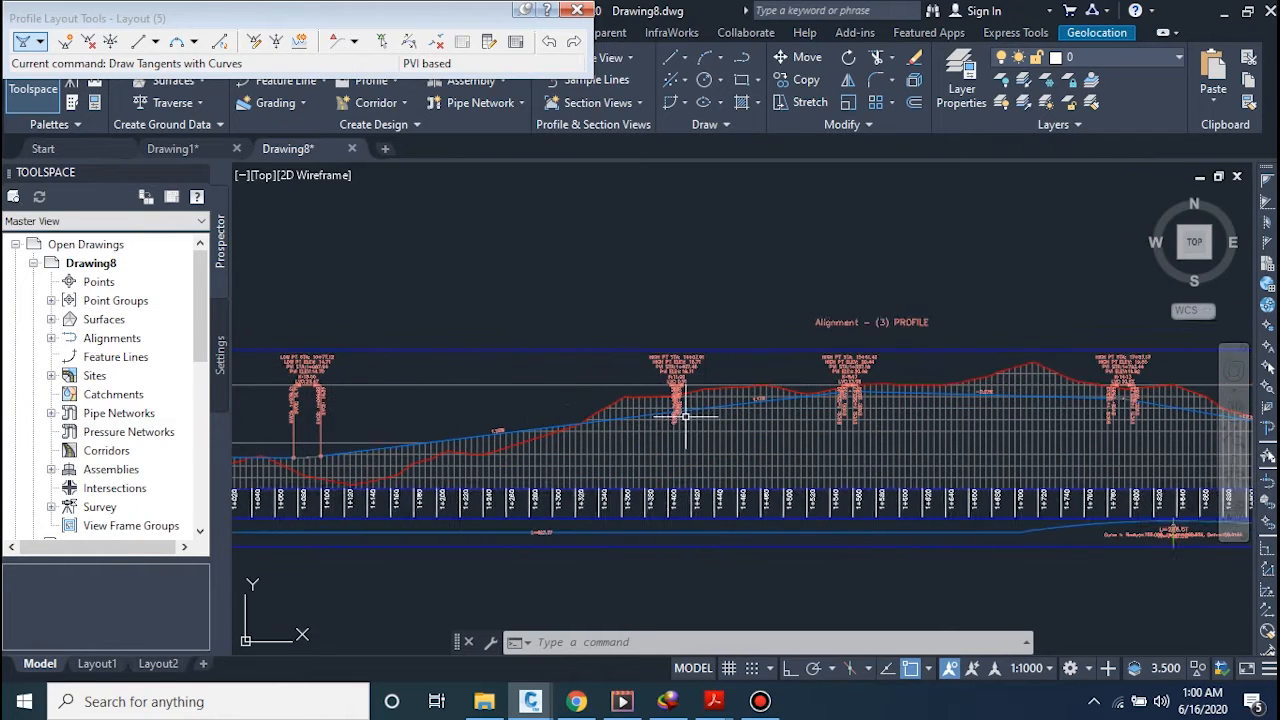
scroll(853, 390, "up", 4)
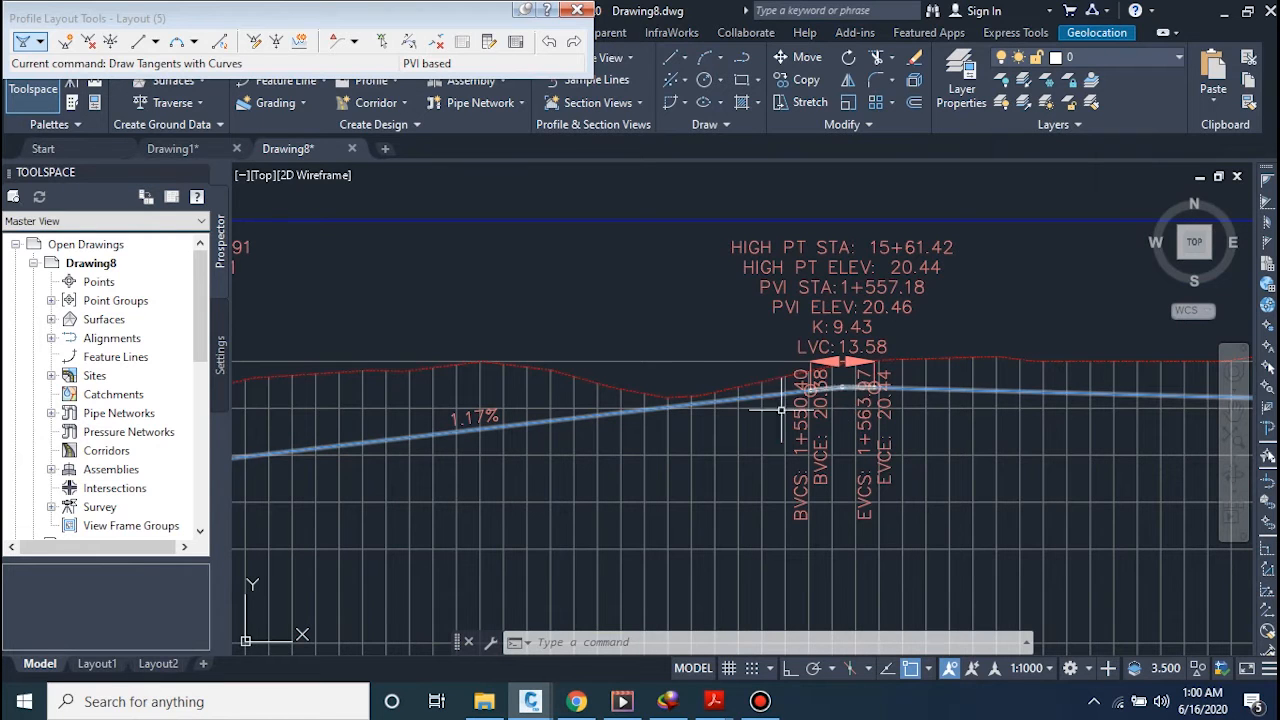
scroll(774, 406, "down", 5)
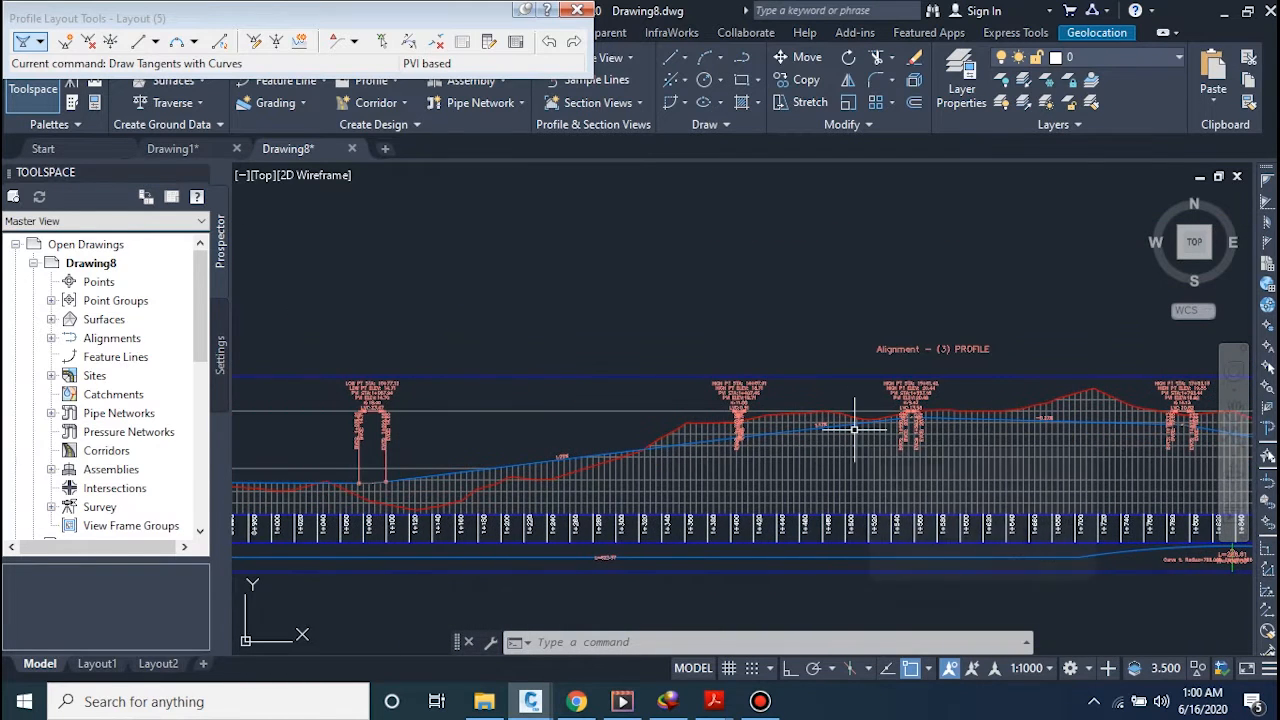
Review the design profile back to its start, including the crest curves at PVI stations 0+195.00 and 0+403.30
scroll(853, 430, "down", 2)
middle_click_drag(663, 440, 823, 429)
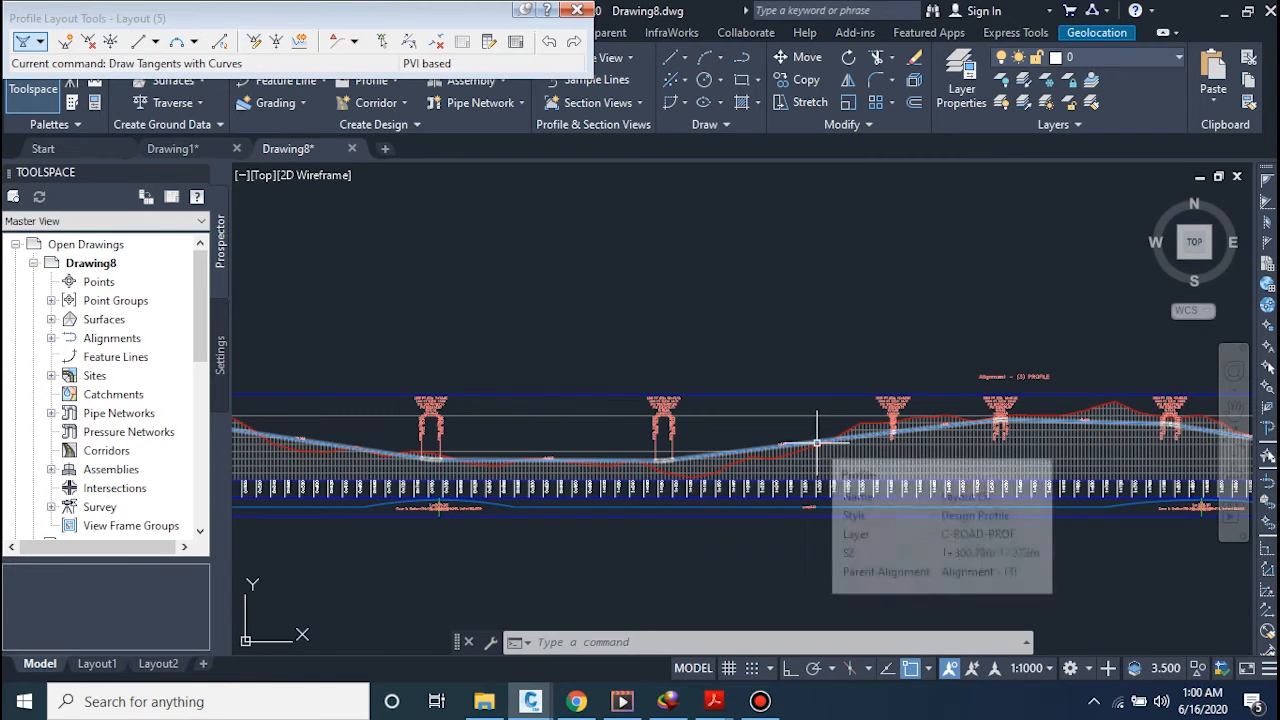
scroll(816, 441, "up", 2)
middle_click_drag(691, 429, 1051, 417)
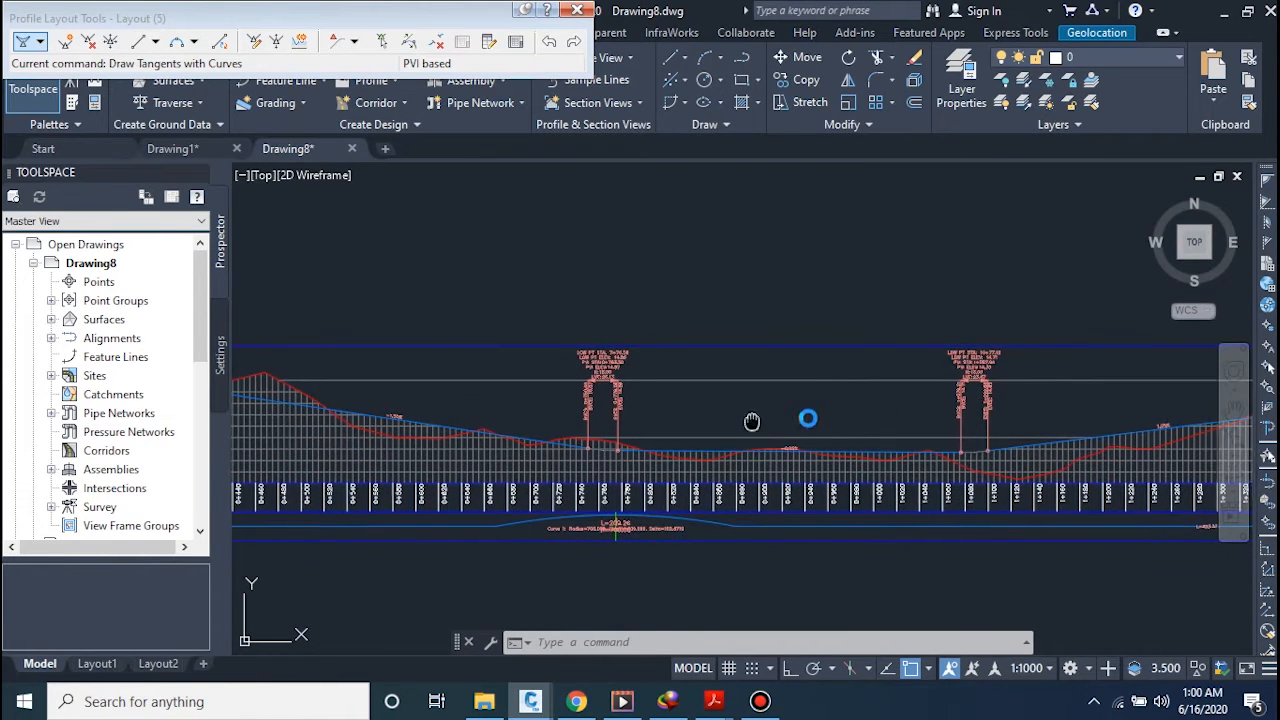
middle_click_drag(751, 423, 1048, 419)
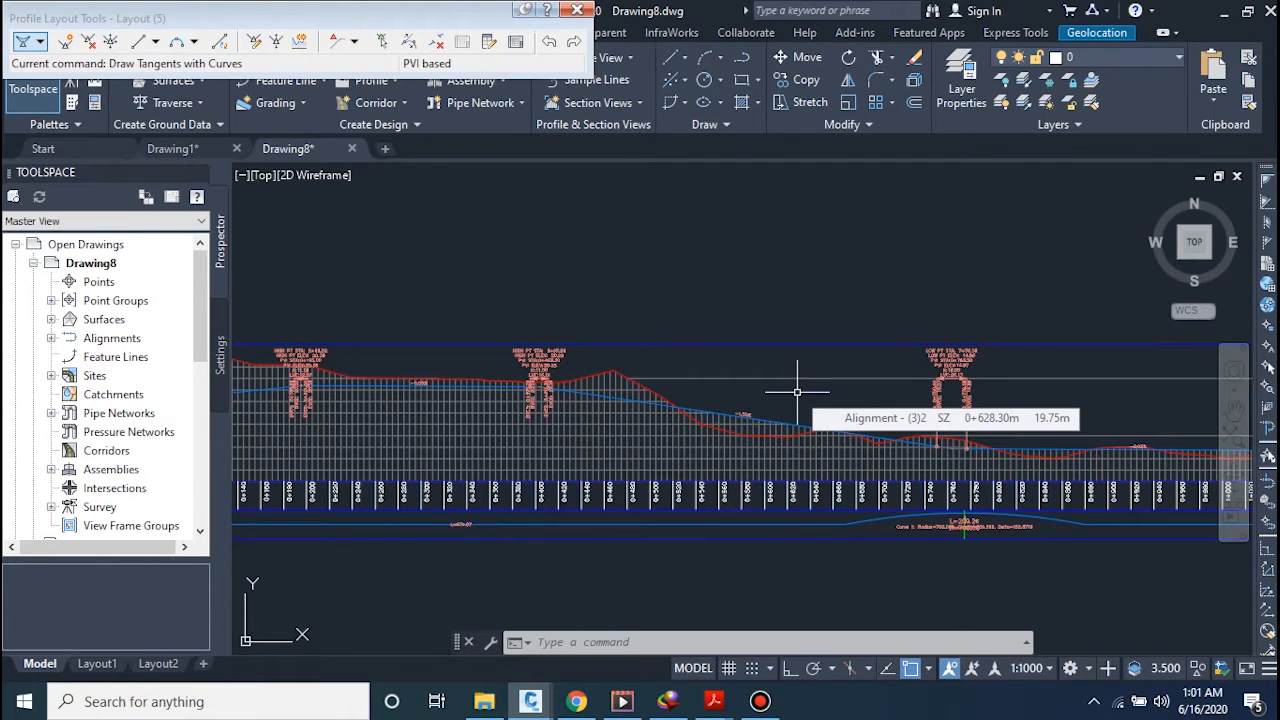
scroll(730, 360, "down", 2)
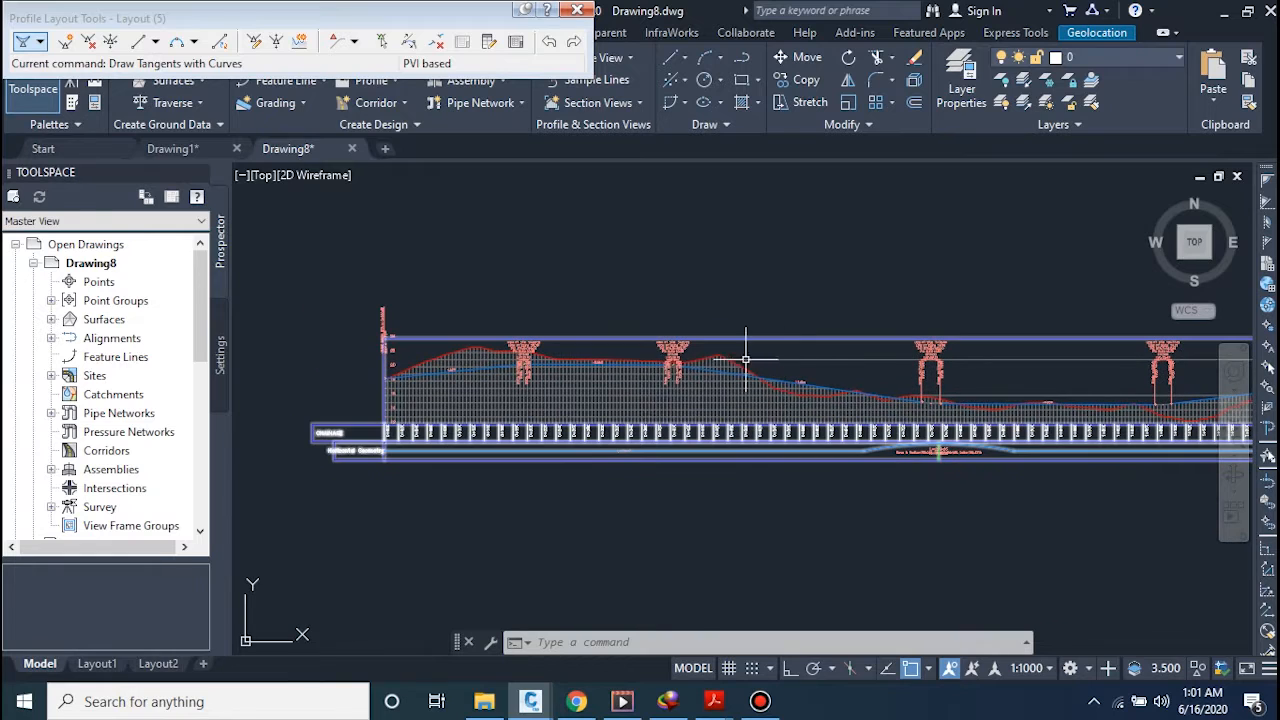
scroll(621, 369, "up", 2)
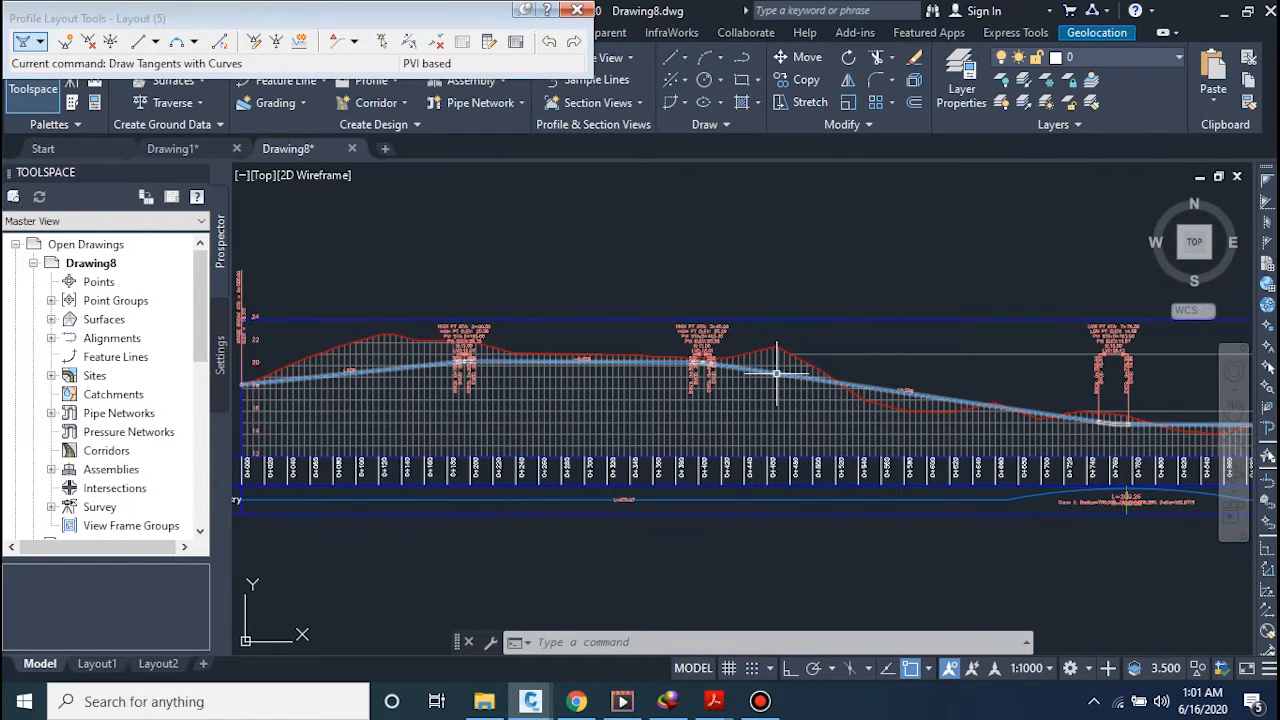
scroll(666, 359, "up", 2)
scroll(666, 360, "down", 4)
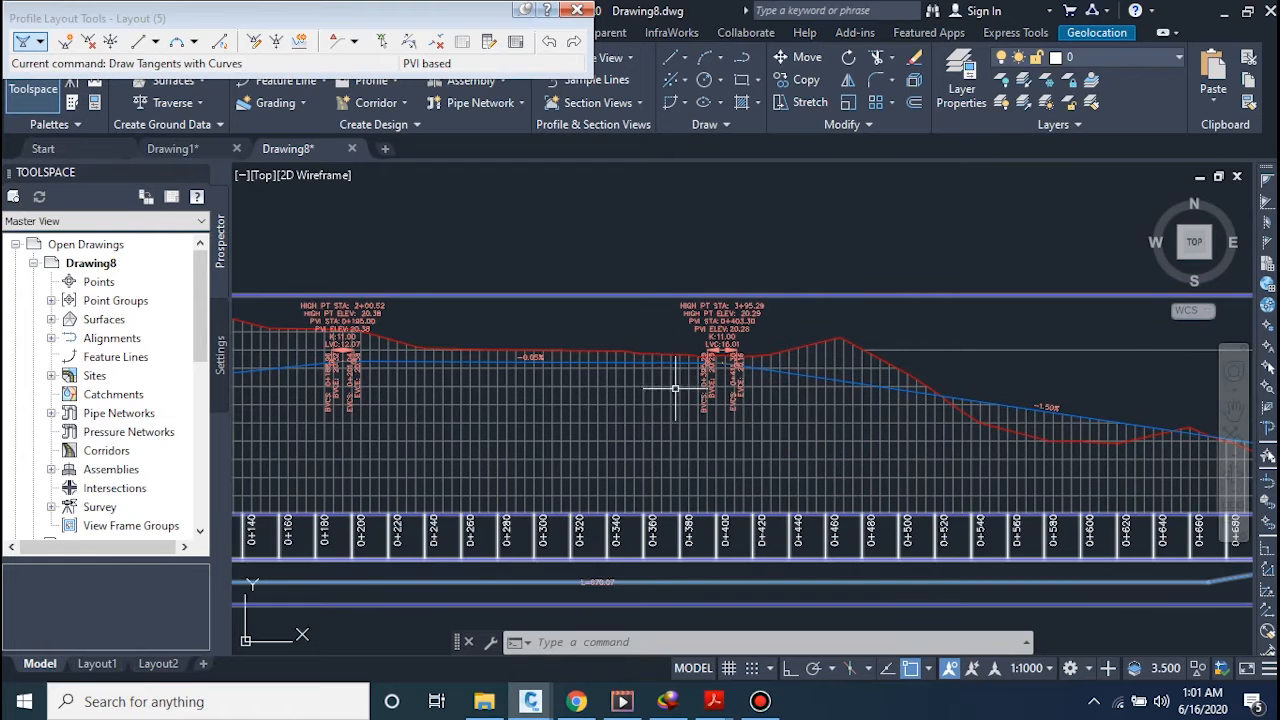
Compare the sag curve at PVI station 0+763.50 with the 700 m radius curve in the horizontal geometry band below it
scroll(723, 443, "up", 5)
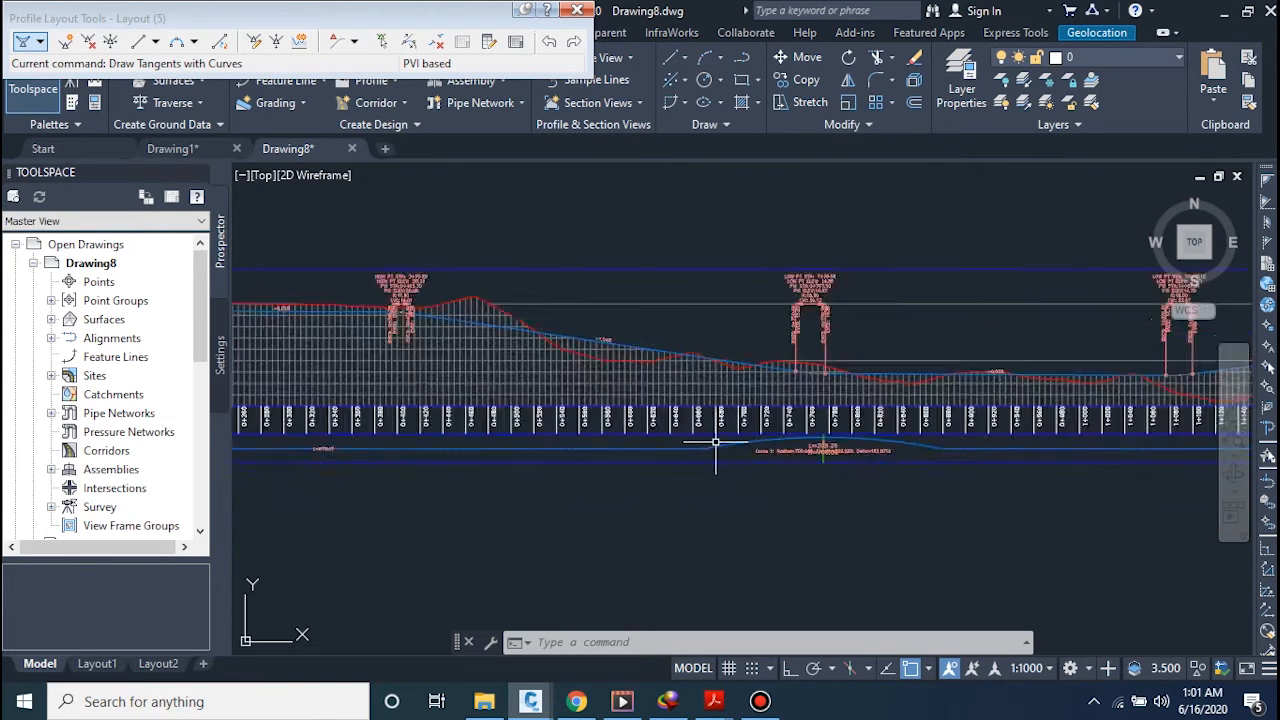
scroll(998, 475, "up", 3)
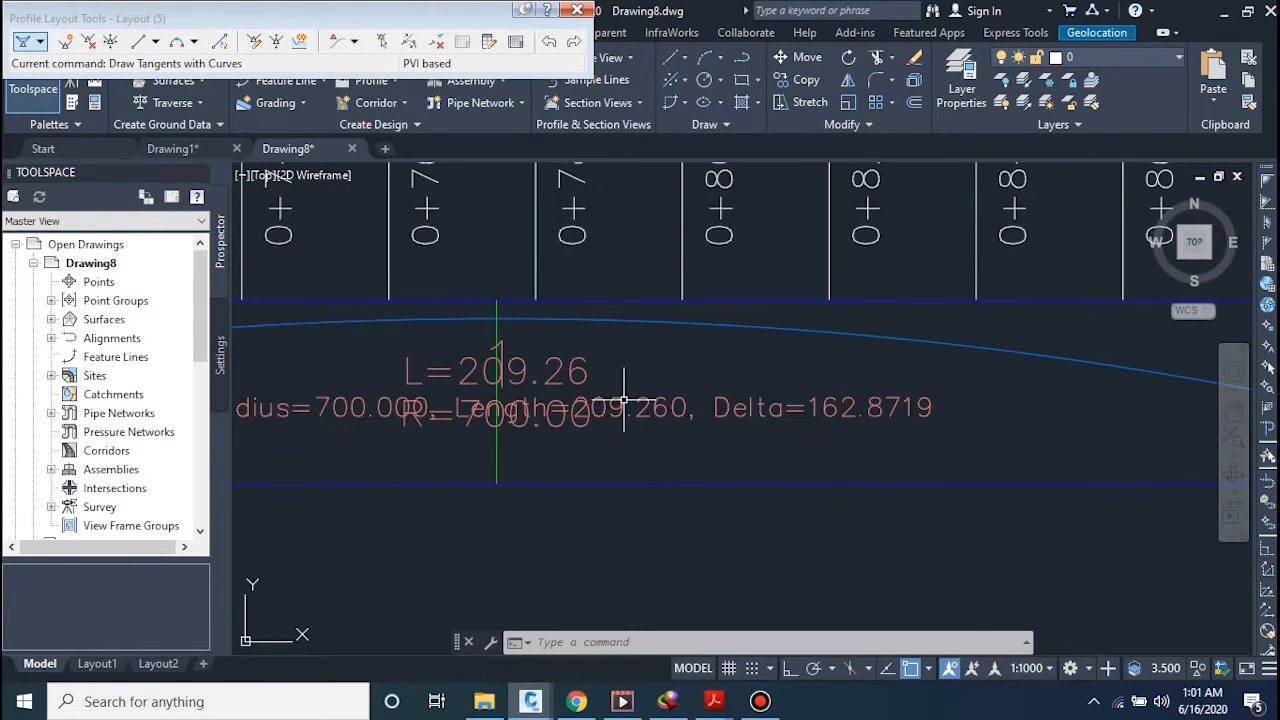
scroll(529, 369, "down", 1)
middle_click_drag(529, 356, 604, 478)
scroll(604, 478, "down", 2)
scroll(600, 374, "up", 3)
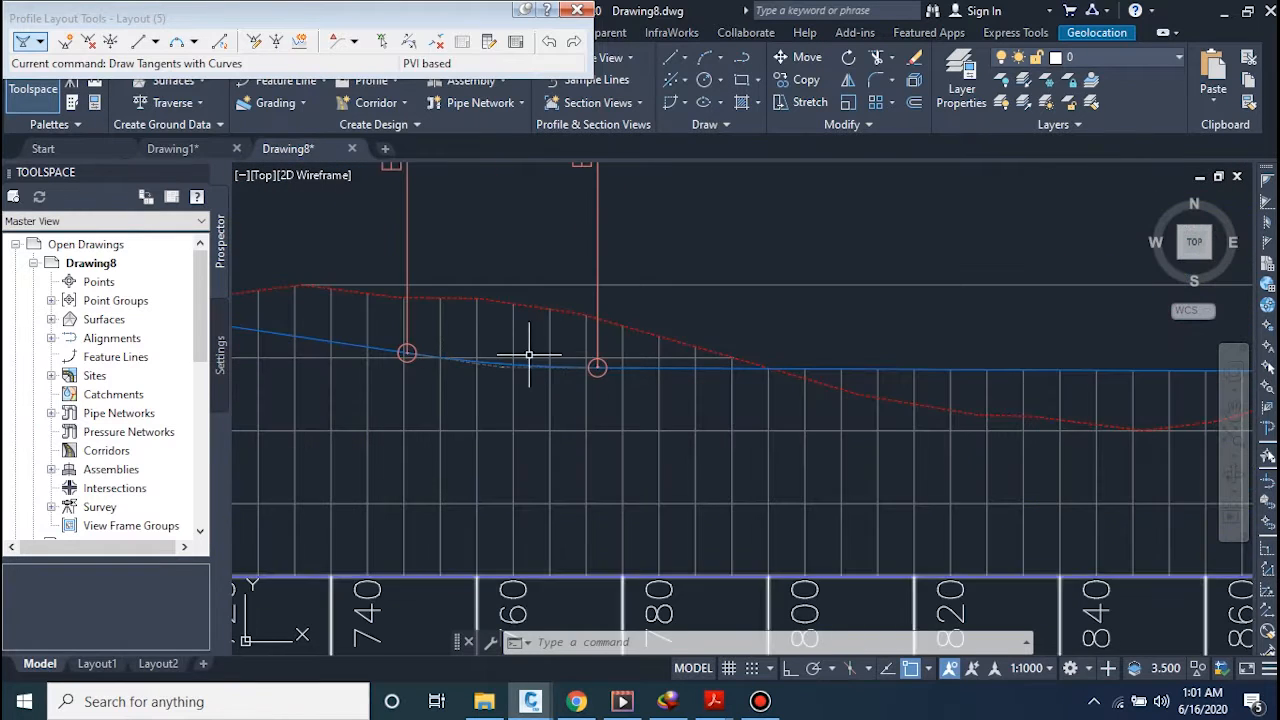
middle_click_drag(529, 354, 592, 357)
scroll(587, 362, "up", 2)
scroll(550, 375, "up", 2)
scroll(537, 371, "down", 4)
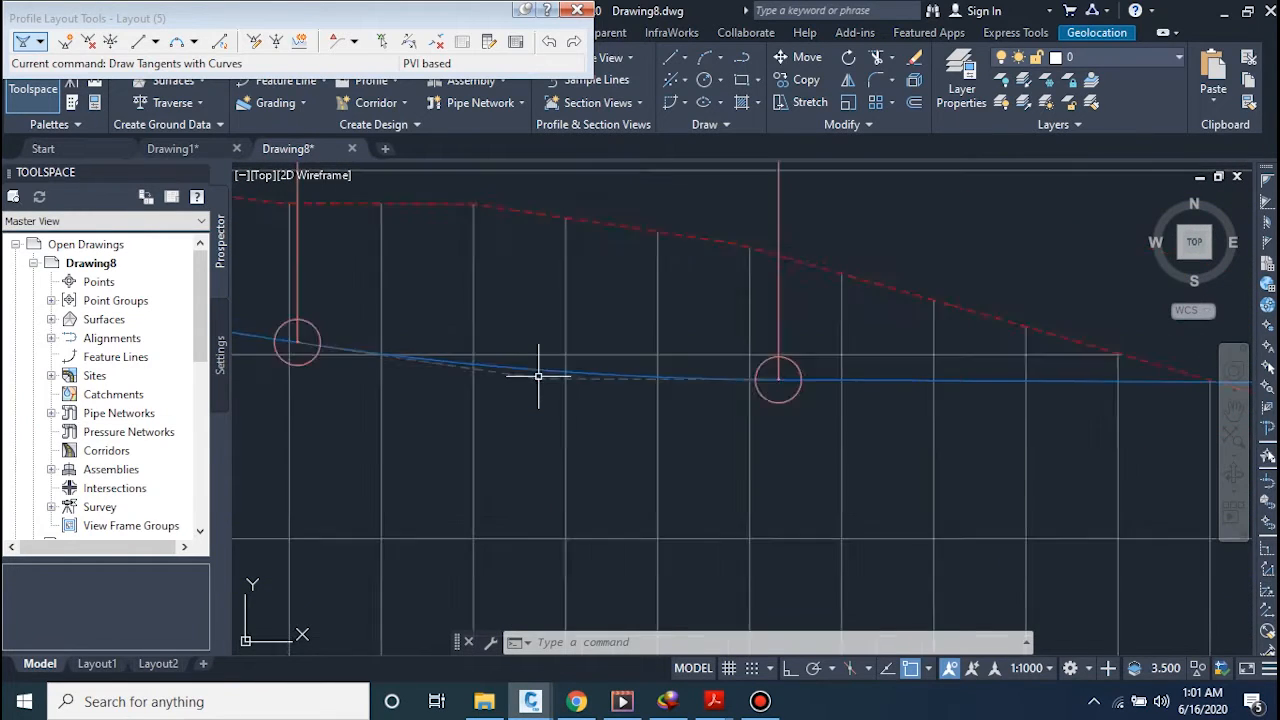
scroll(529, 400, "down", 3)
scroll(530, 402, "up", 5)
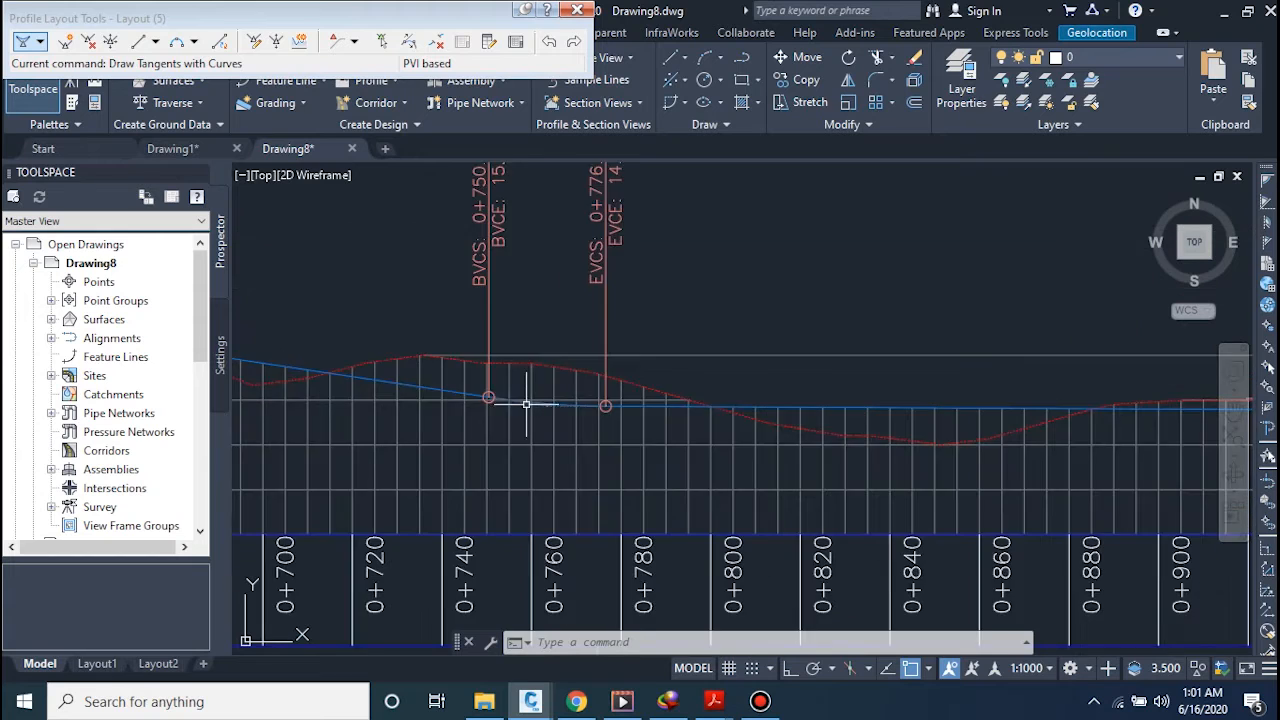
scroll(530, 405, "down", 3)
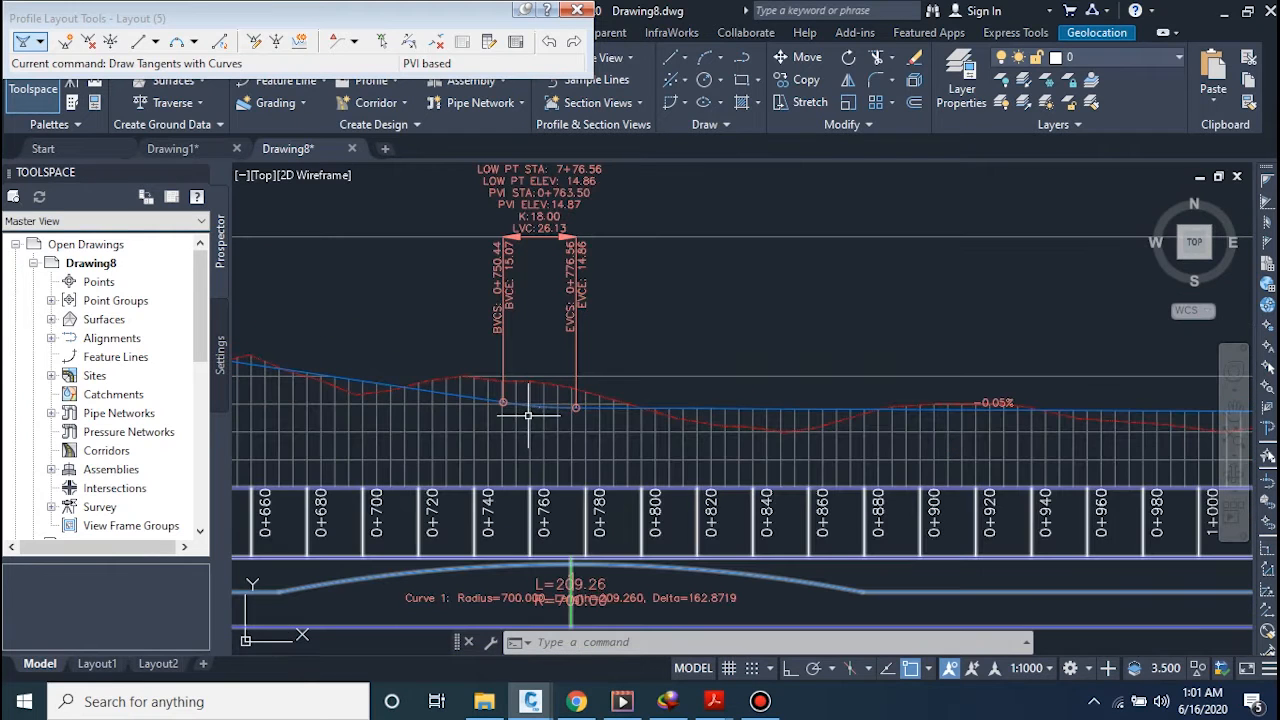
Locate the matching horizontal curve around station 0+760 on the alignment in the surface plan
scroll(530, 410, "down", 9)
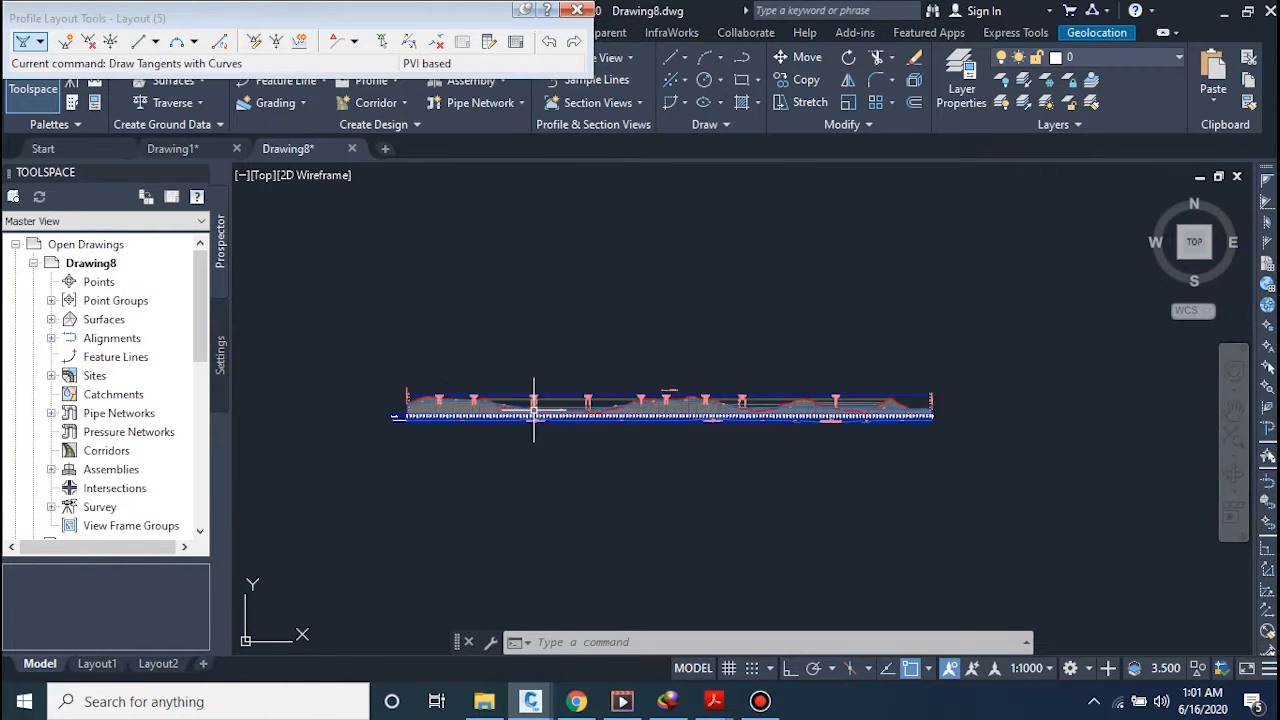
scroll(480, 462, "up", 10)
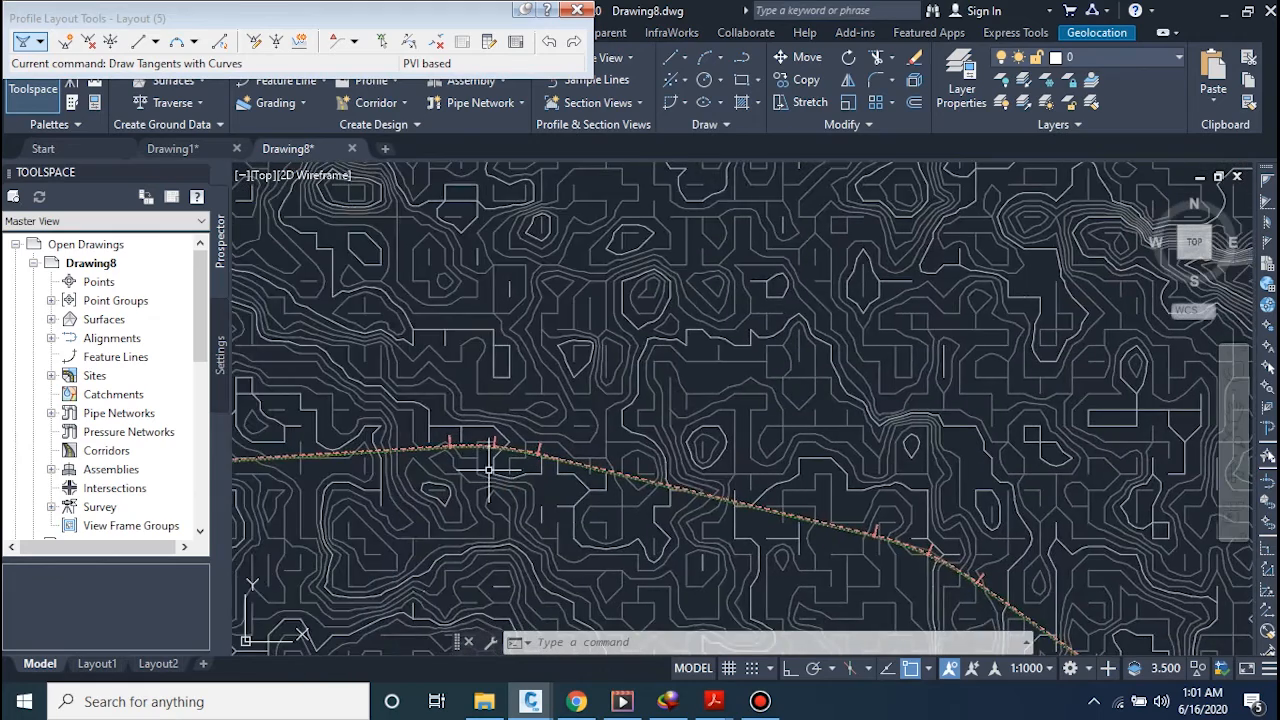
scroll(500, 432, "up", 2)
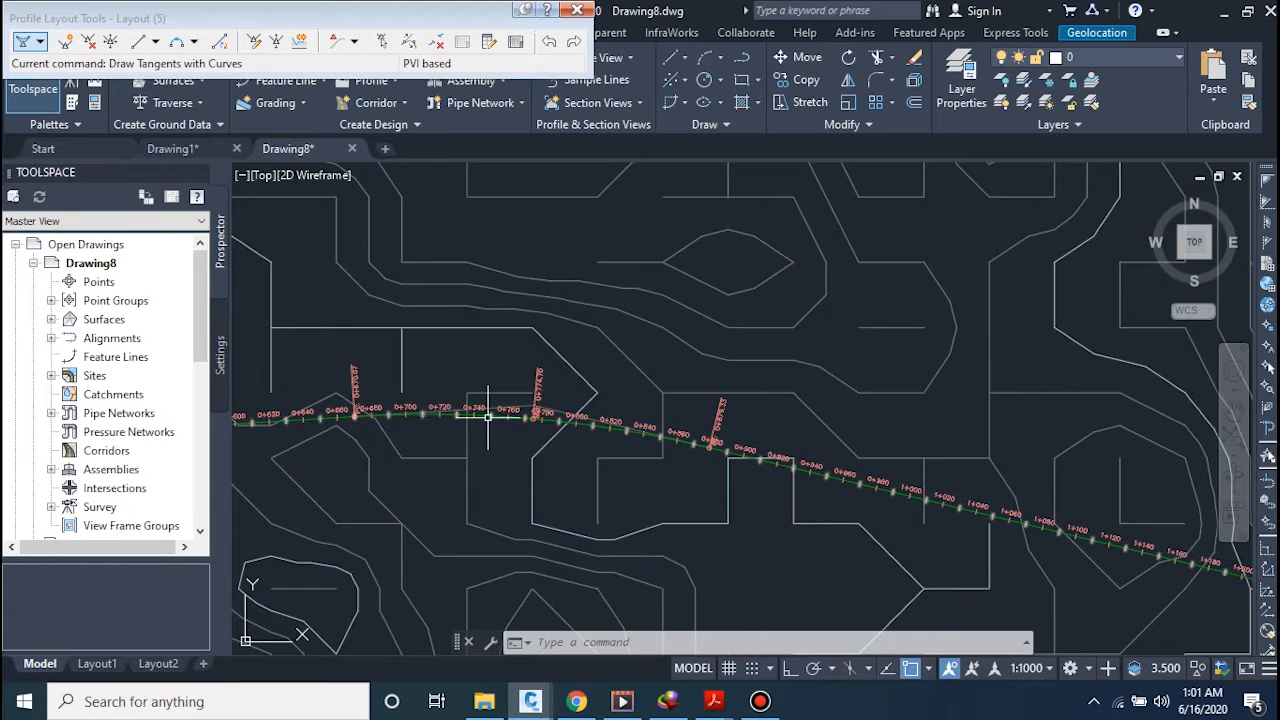
scroll(585, 425, "down", 6)
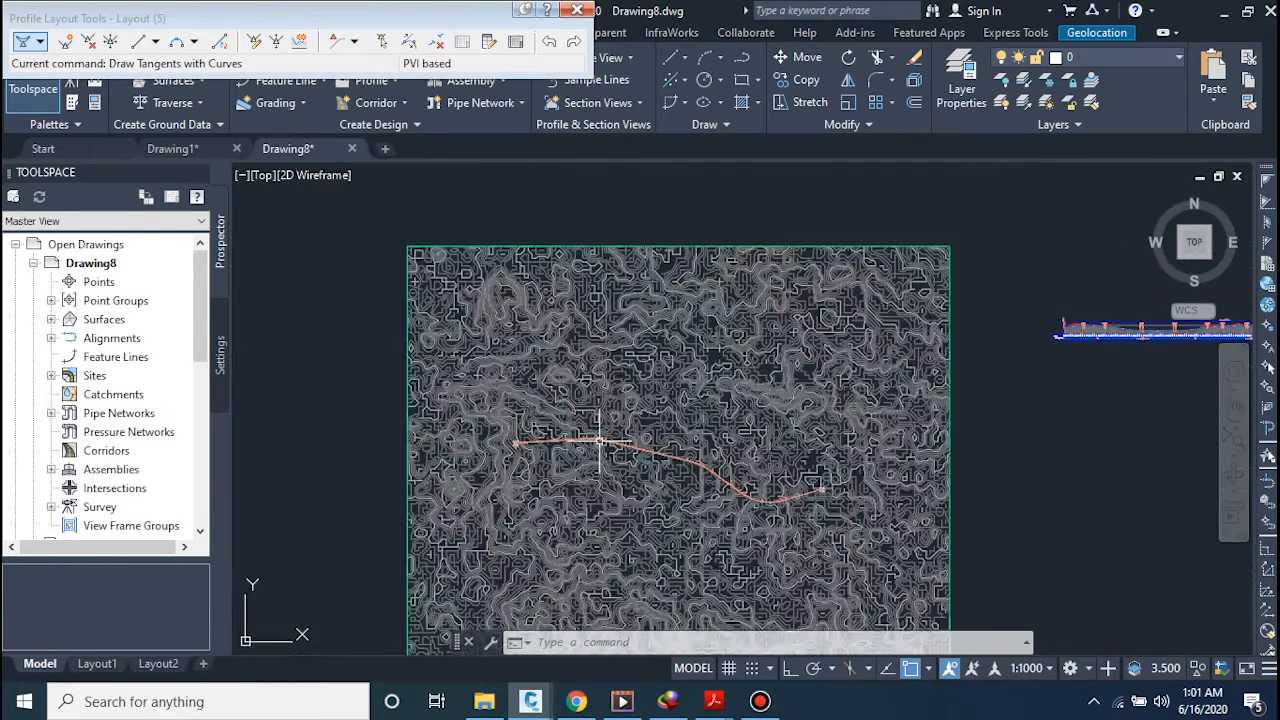
Compare the crest curve at PVI station 1+793.44 with the horizontal curve shown in the geometry band below it
middle_click_drag(977, 400, 725, 440)
scroll(737, 423, "up", 6)
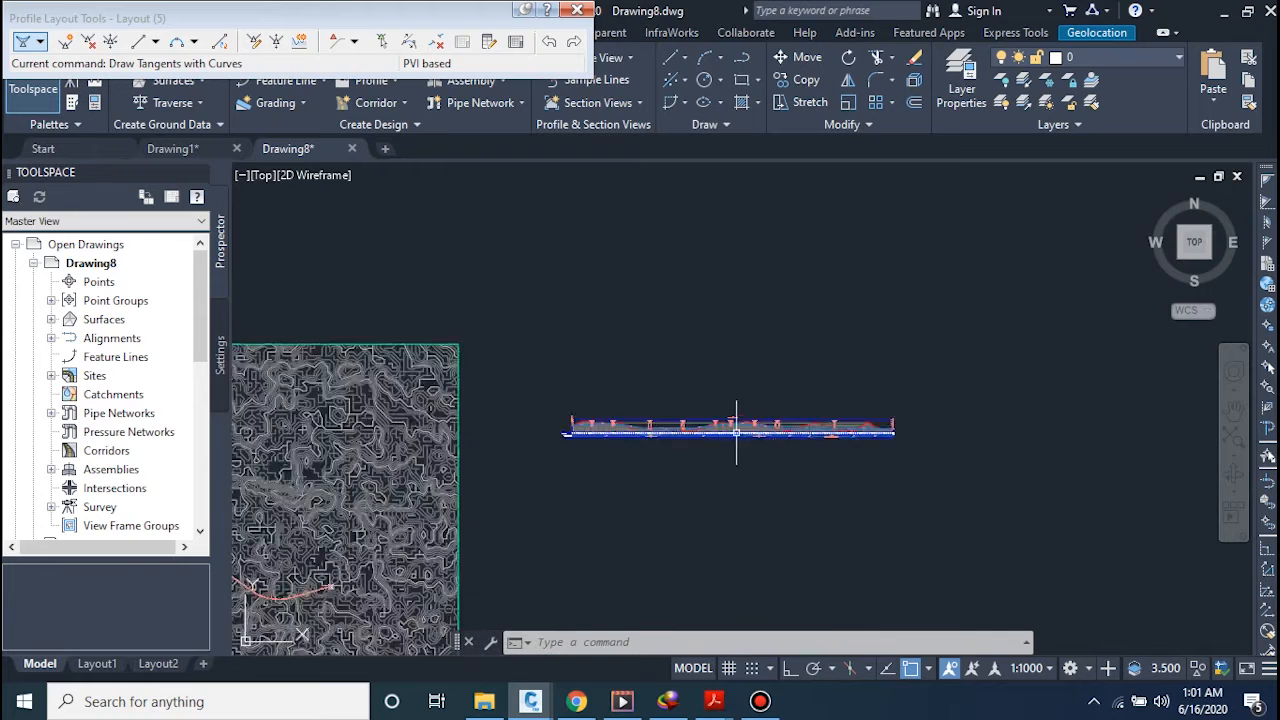
scroll(666, 445, "up", 8)
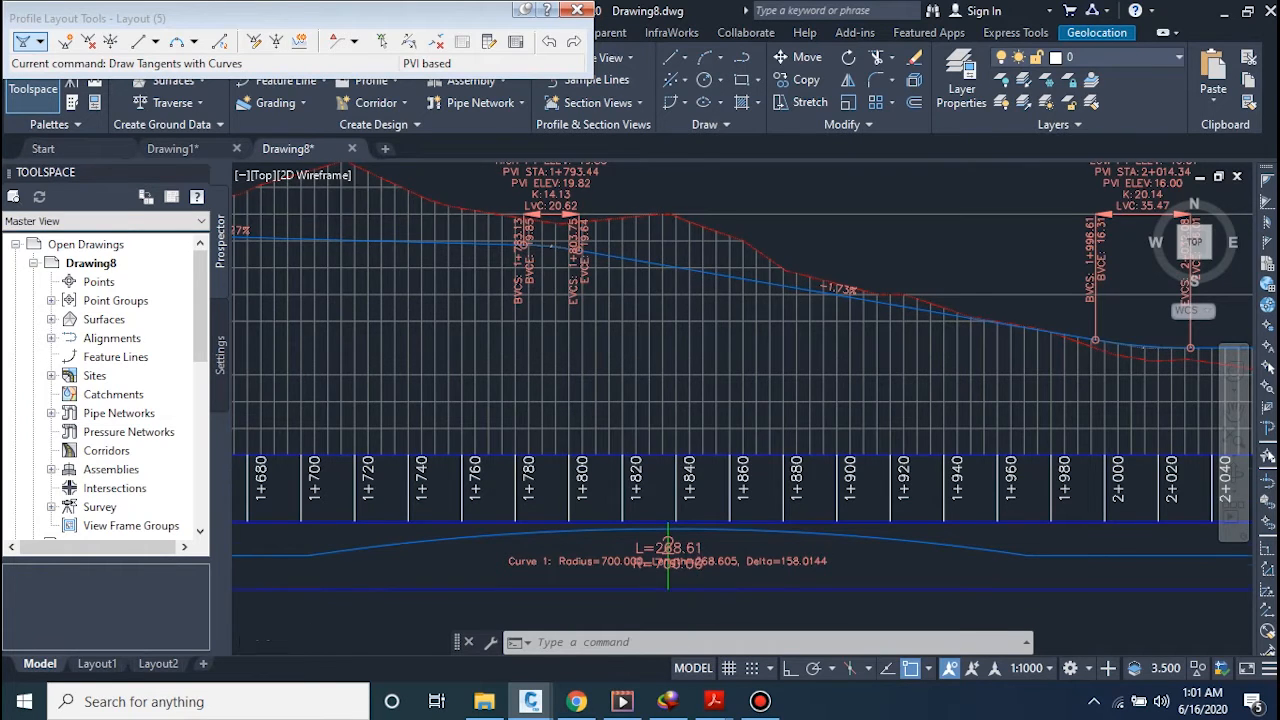
scroll(668, 548, "down", 3)
scroll(605, 370, "up", 3)
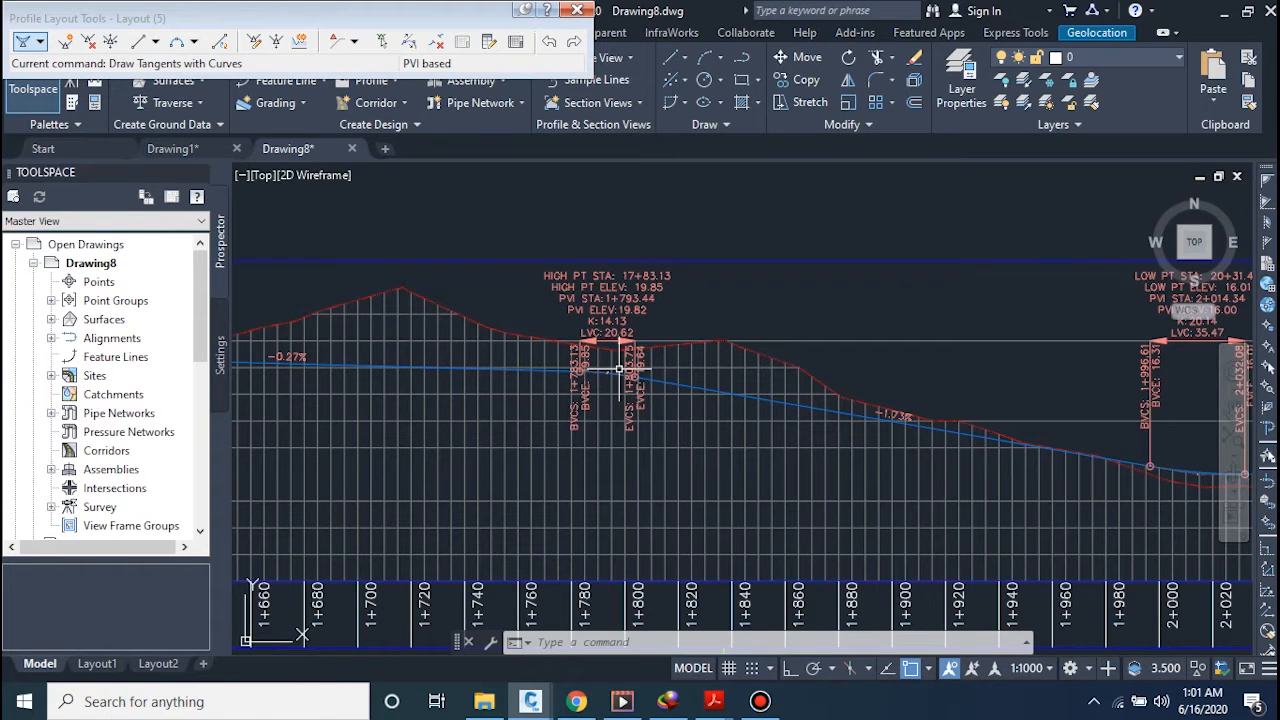
Select the design profile and move the crest PVI at station 1+793.44 down to about station 1+793.17, elevation 19.46
scroll(620, 370, "up", 5)
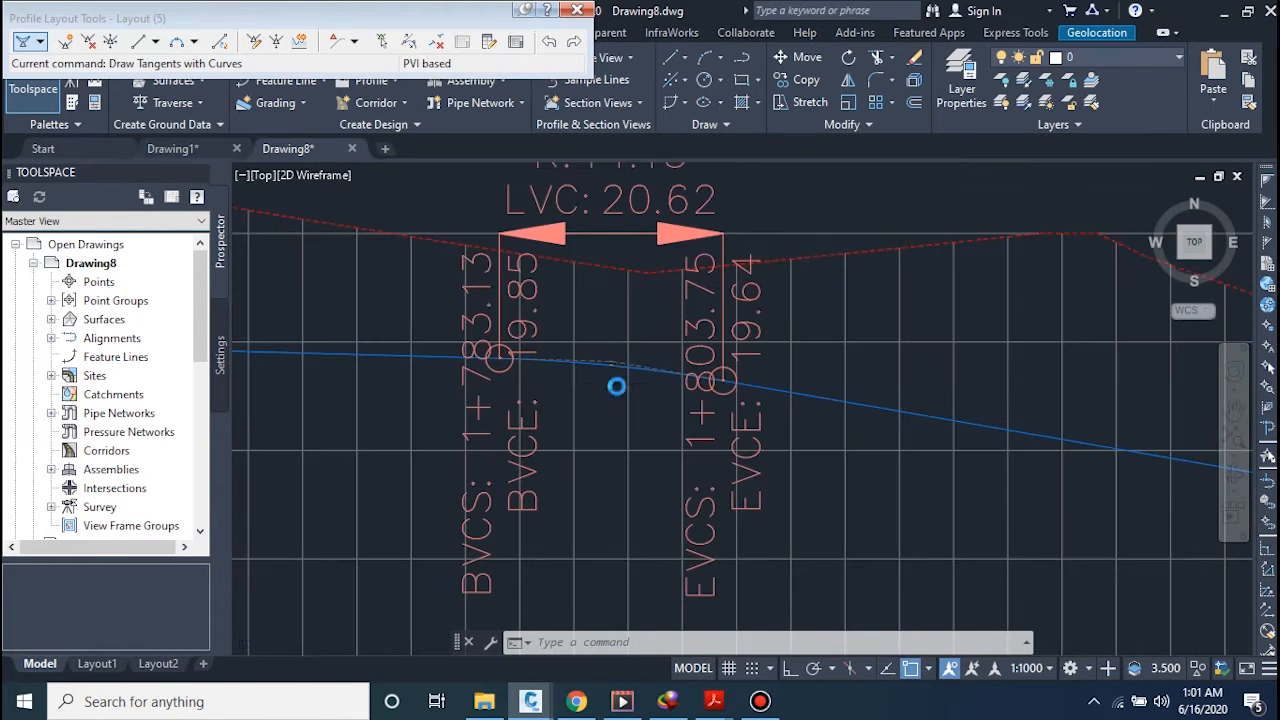
scroll(612, 378, "up", 3)
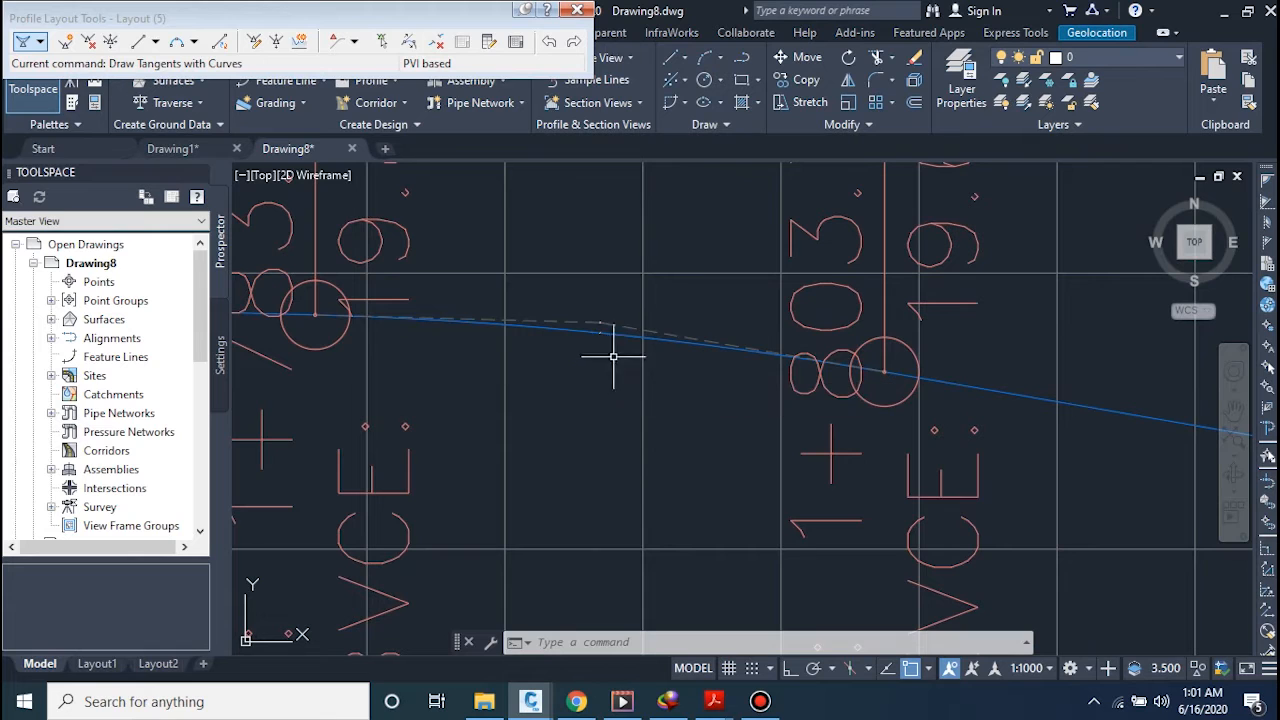
scroll(605, 322, "down", 5)
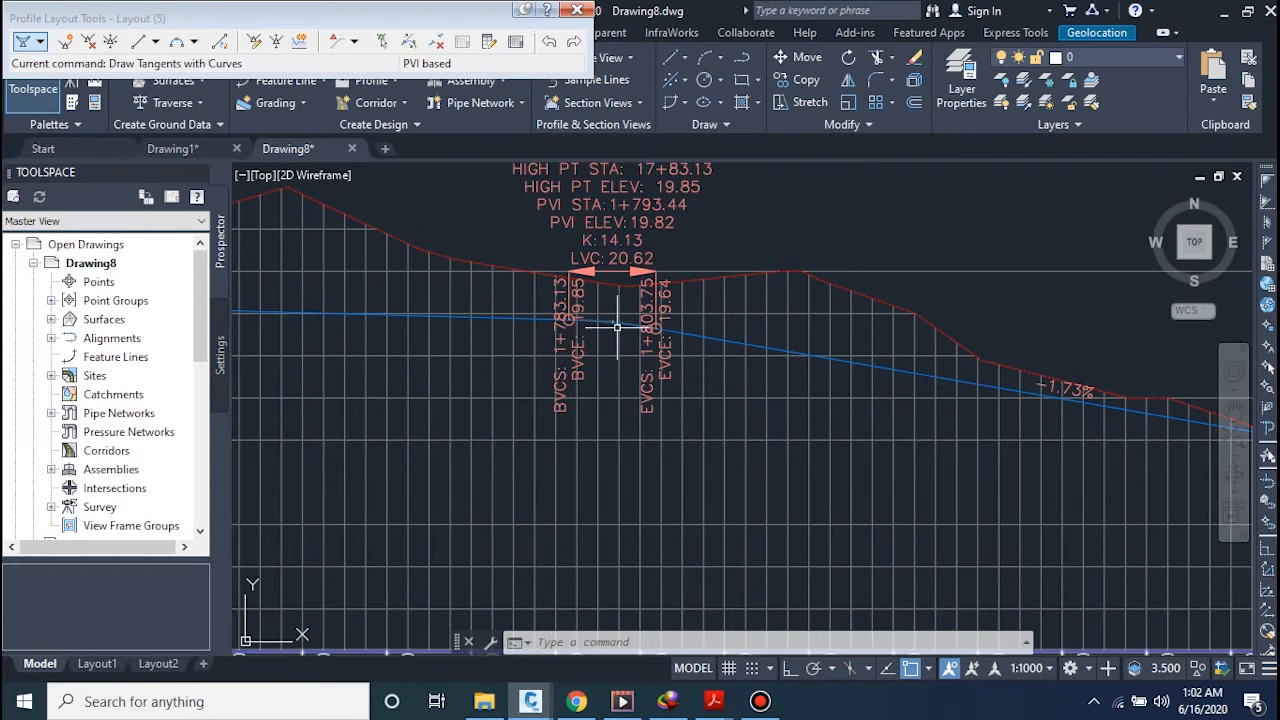
scroll(617, 325, "up", 3)
scroll(610, 318, "up", 3)
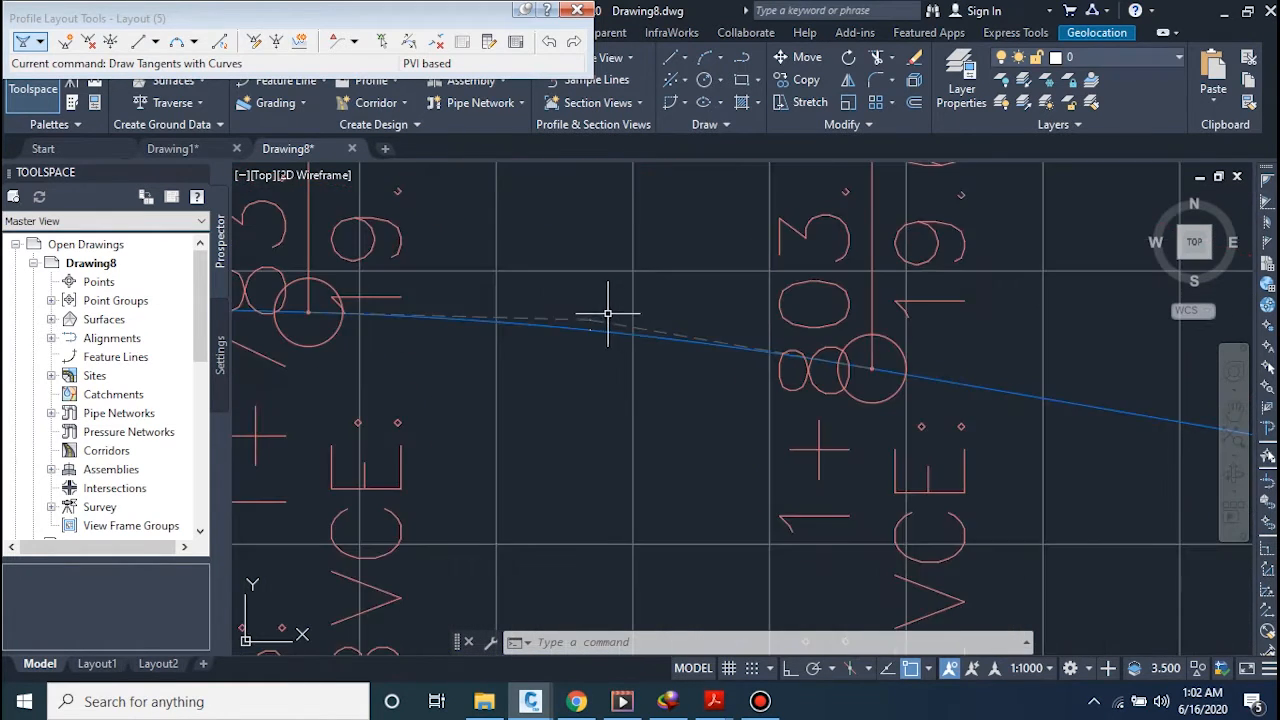
scroll(606, 300, "down", 4)
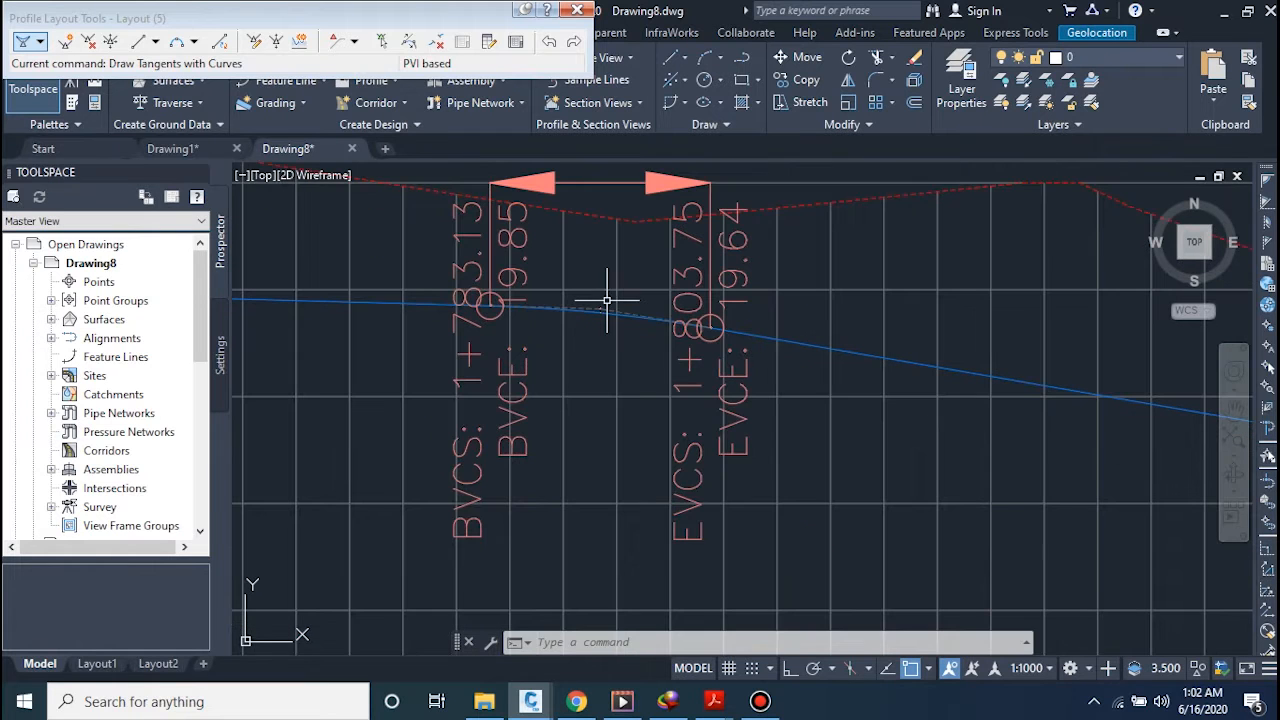
left_click(607, 299)
left_click(598, 312)
scroll(605, 307, "up", 5)
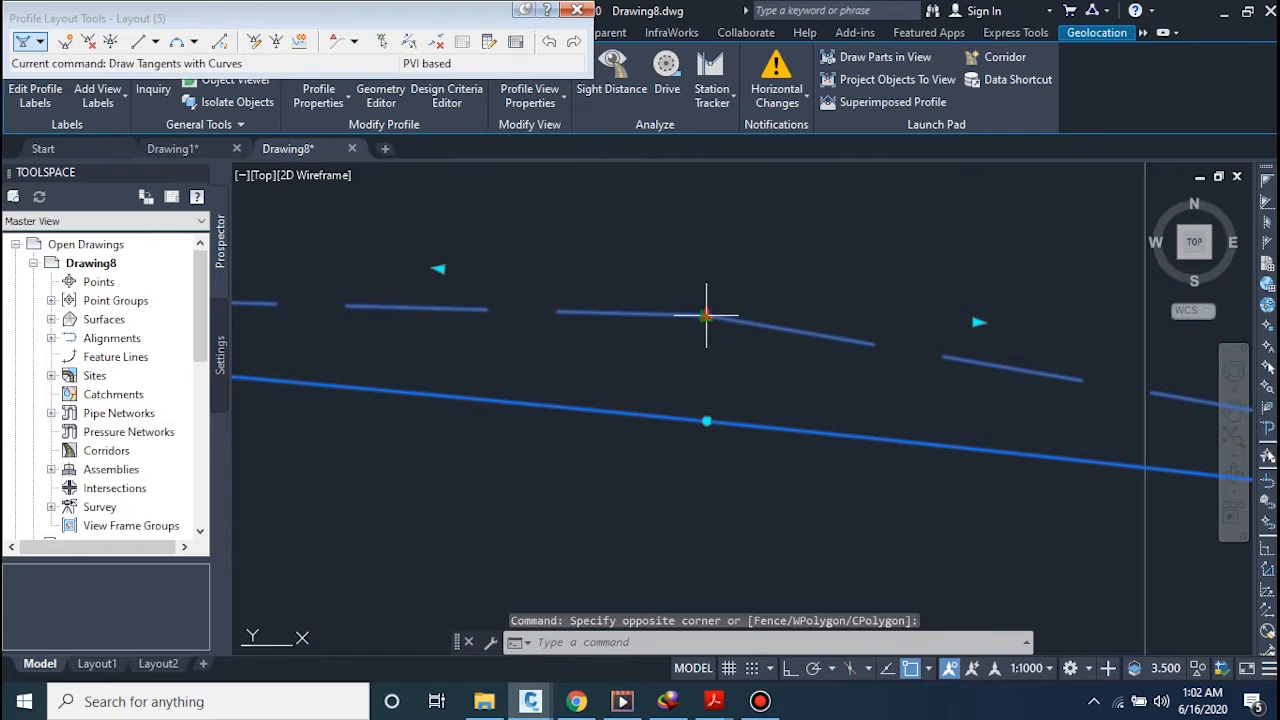
left_click(706, 315)
scroll(700, 410, "up", 4)
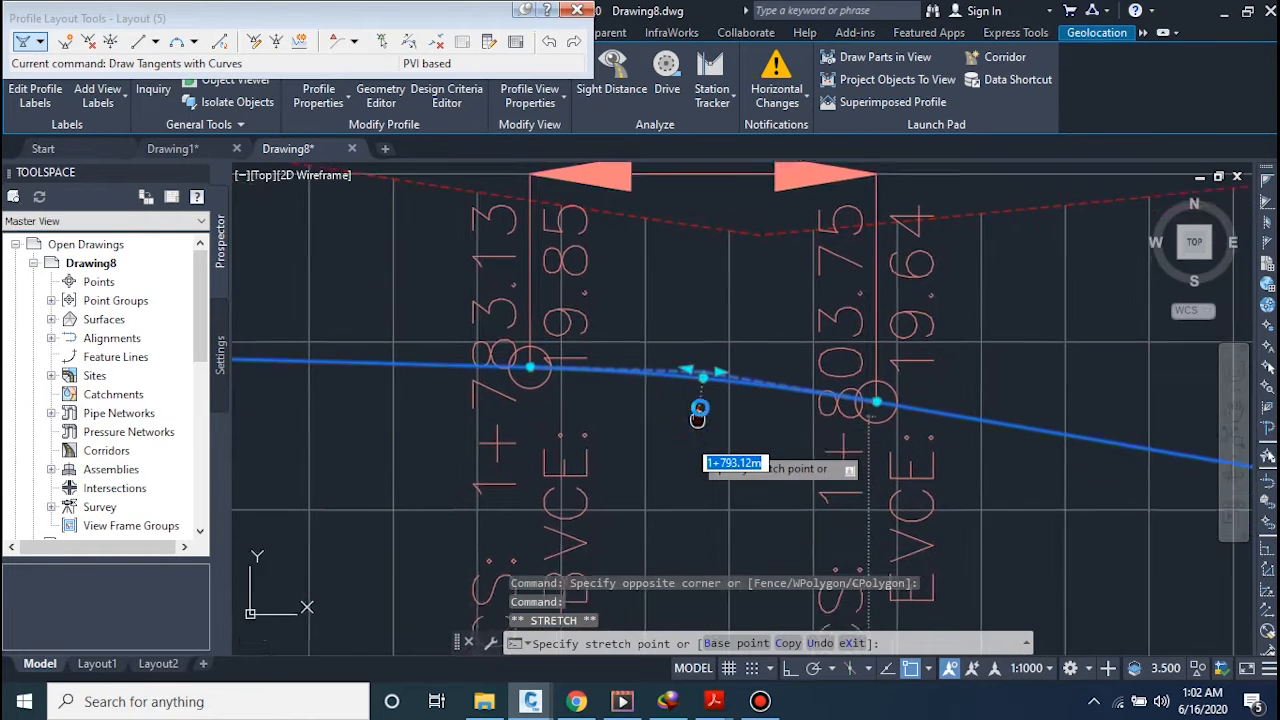
middle_click_drag(698, 418, 705, 415)
scroll(705, 415, "up", 3)
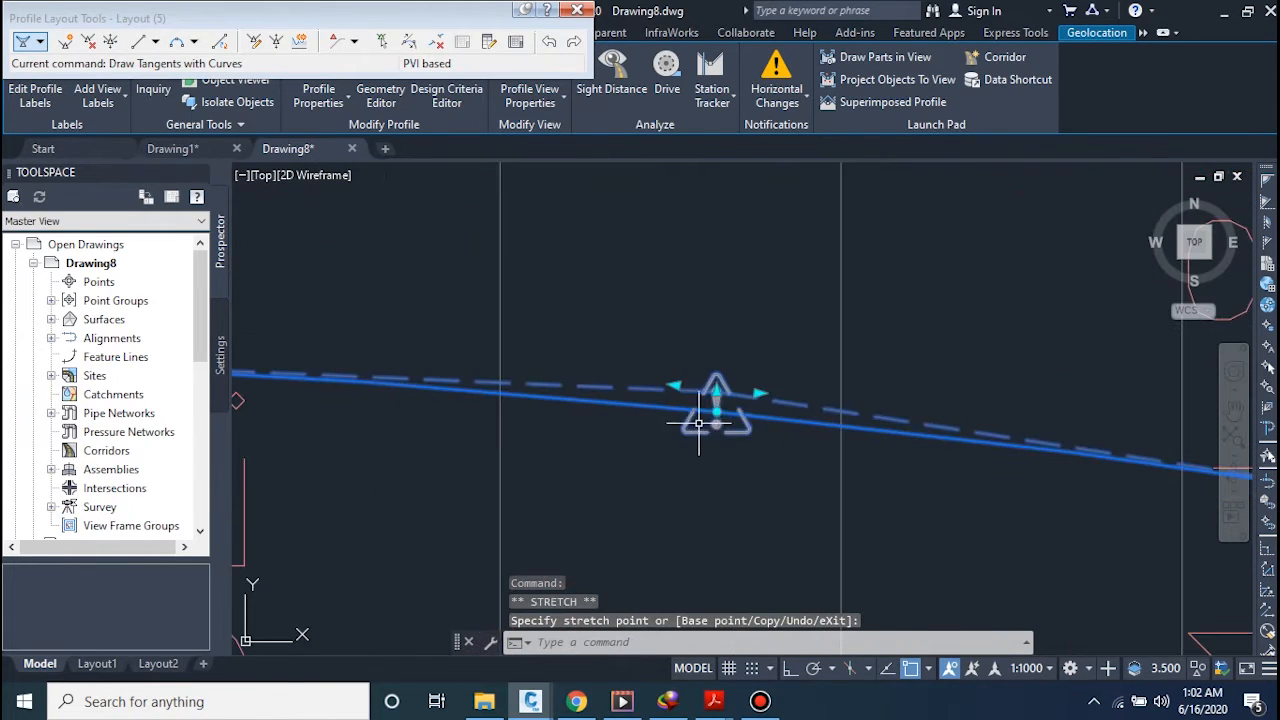
scroll(722, 407, "up", 5)
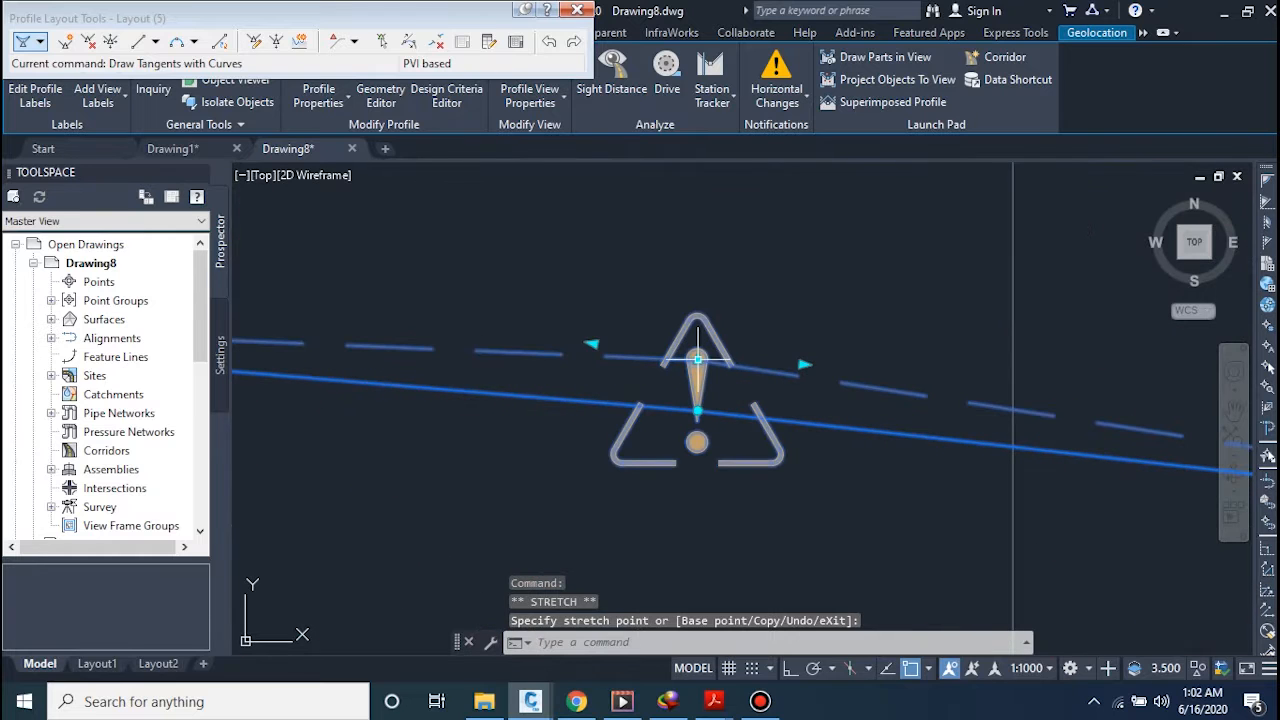
scroll(727, 392, "up", 5)
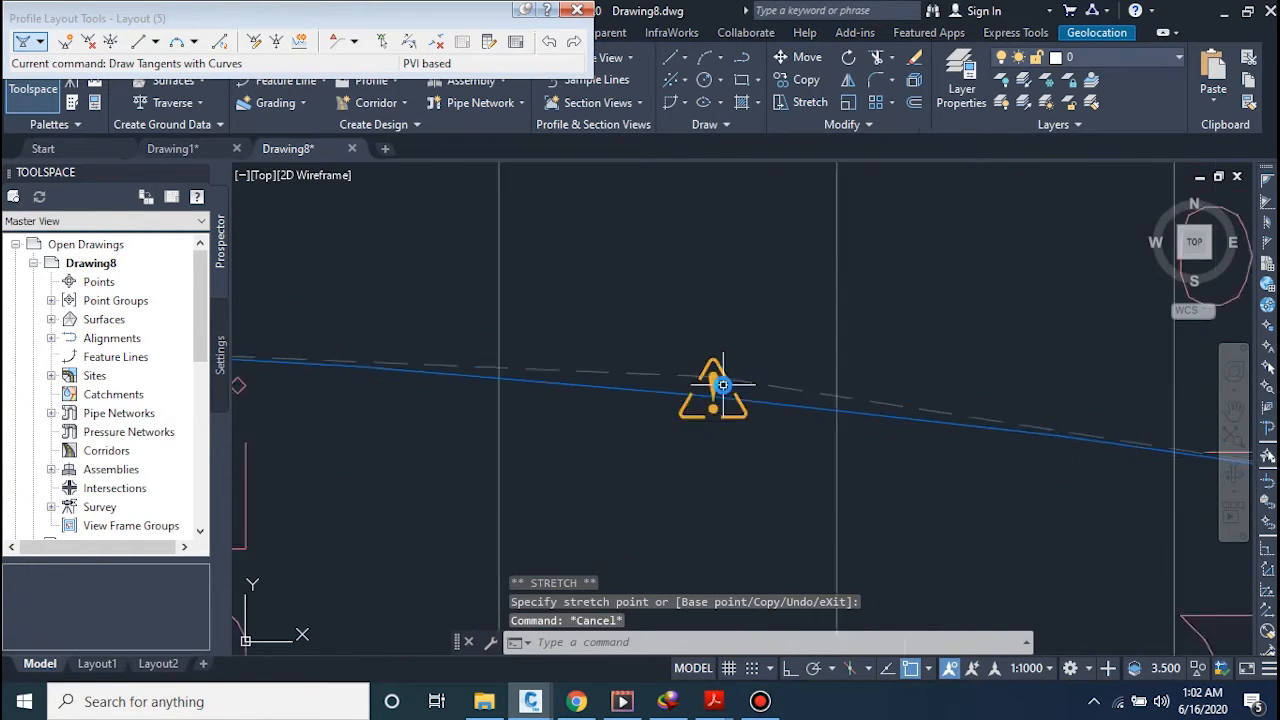
scroll(722, 395, "down", 8)
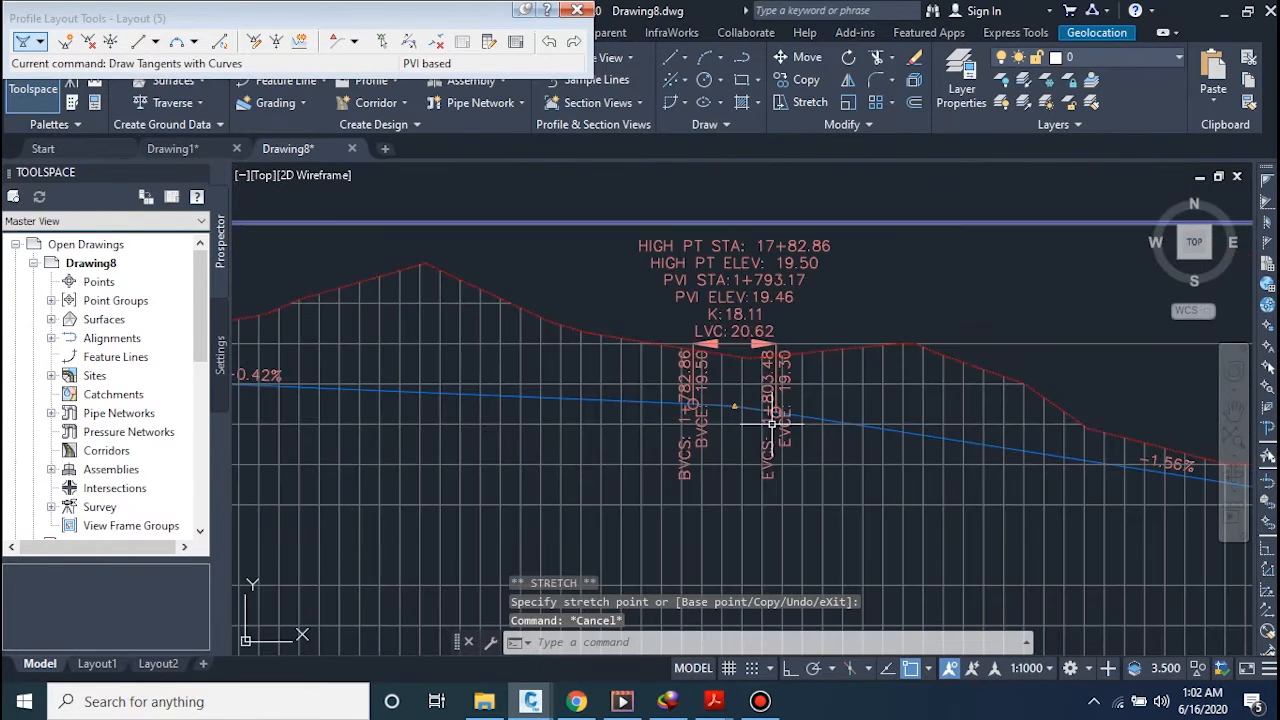
Shift the sag PVI at station 2+014.34 forward and up to about station 2+016.98, elevation 16.14
scroll(690, 475, "up", 5)
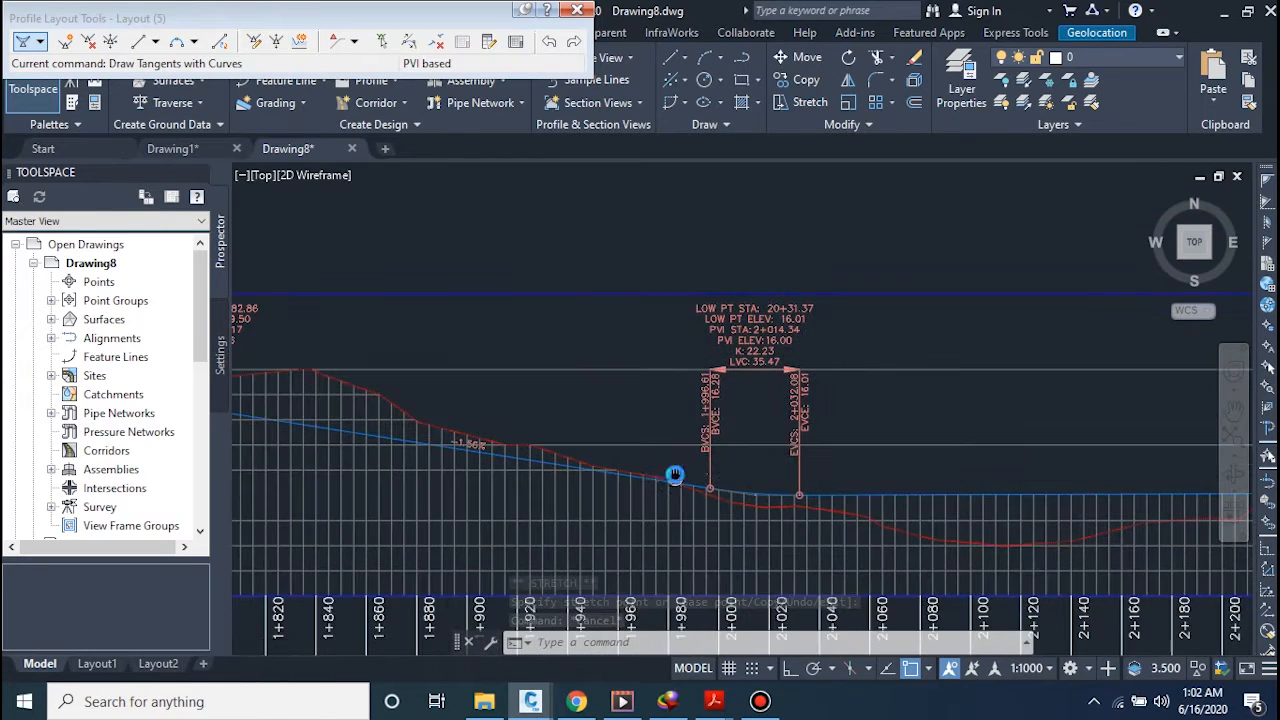
scroll(755, 488, "up", 3)
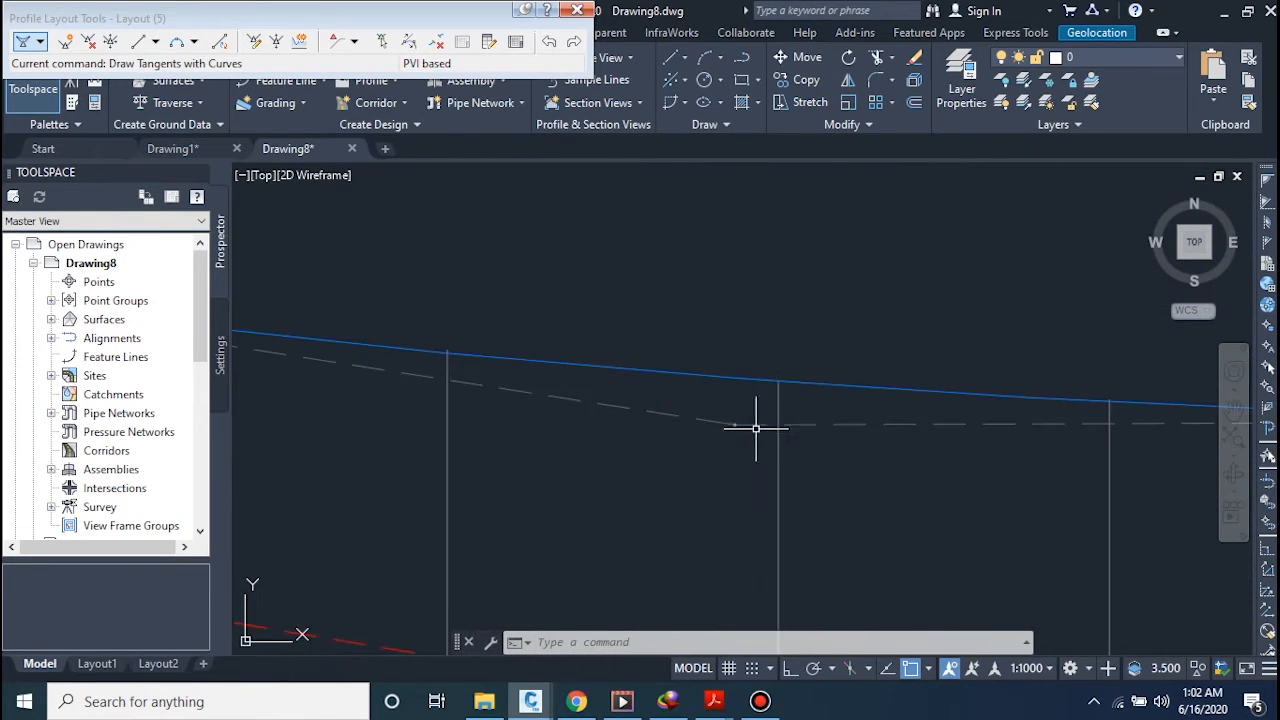
left_click(863, 200)
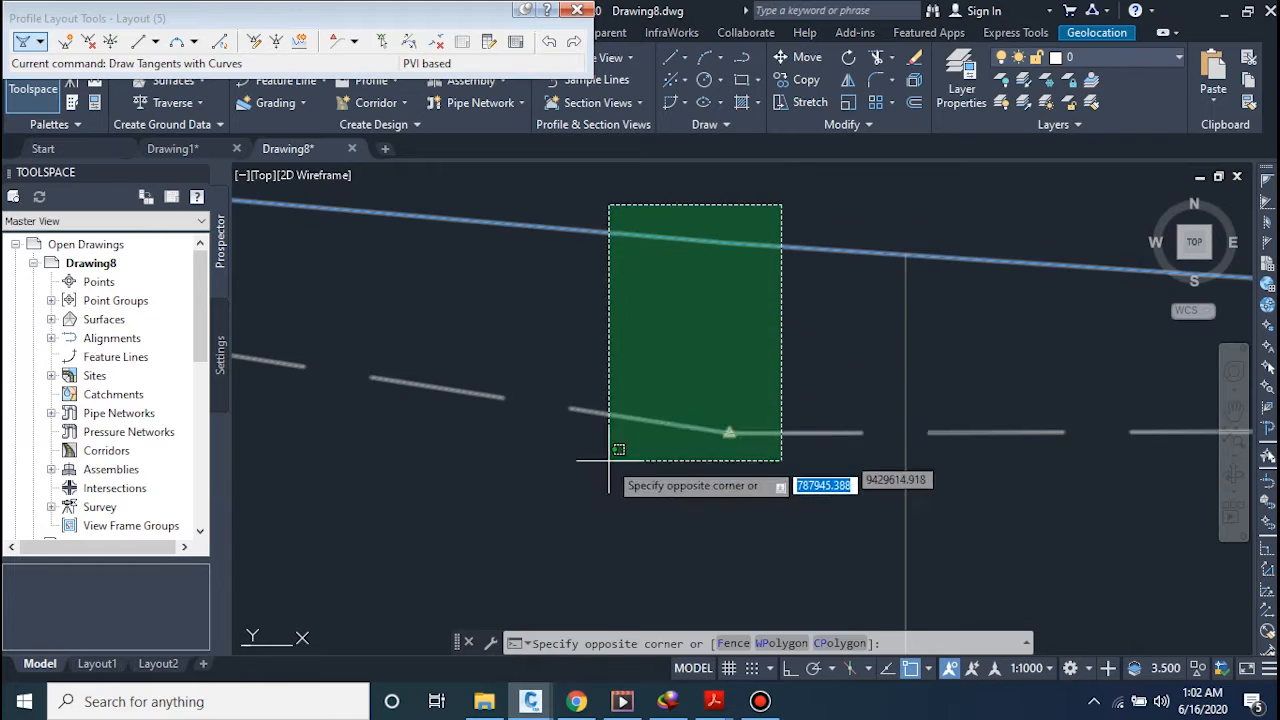
left_click(614, 449)
scroll(740, 423, "up", 4)
left_click(714, 420)
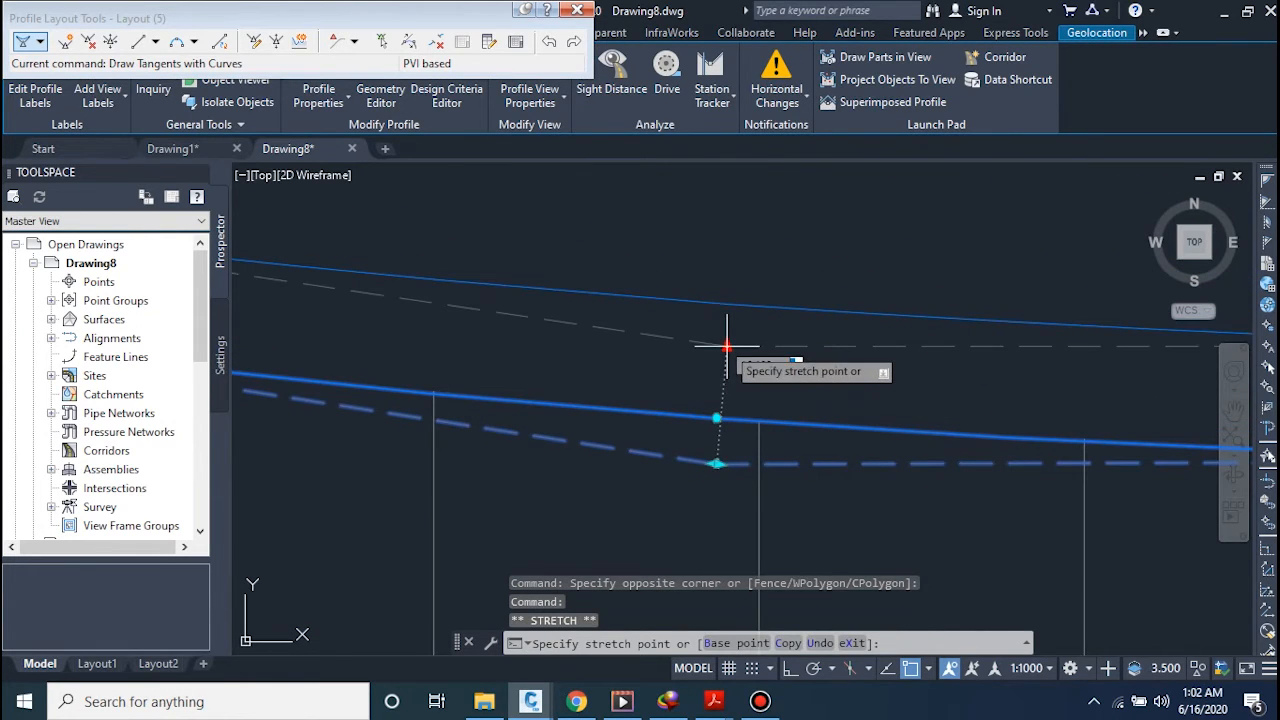
left_click(727, 346)
scroll(725, 372, "down", 11)
middle_click_drag(699, 394, 577, 441)
scroll(863, 412, "up", 4)
scroll(590, 438, "up", 4)
scroll(830, 380, "up", 4)
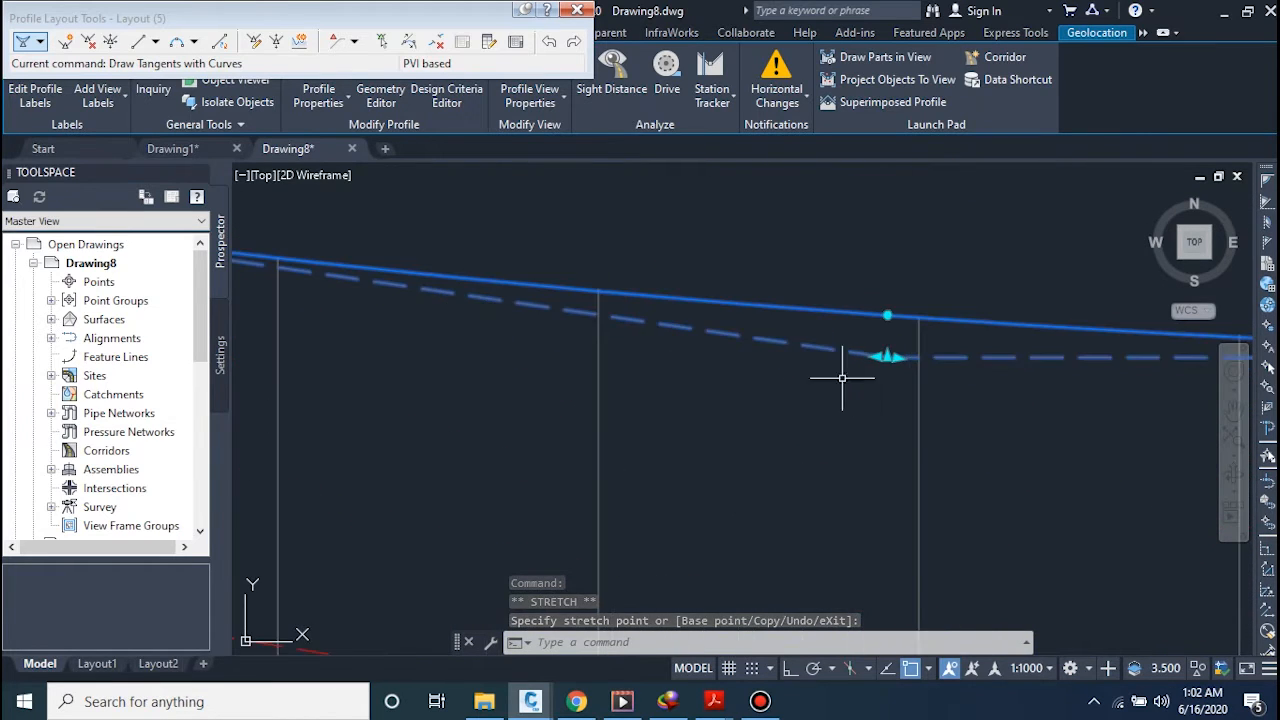
scroll(872, 378, "up", 4)
middle_click_drag(872, 378, 557, 423)
left_click(586, 369)
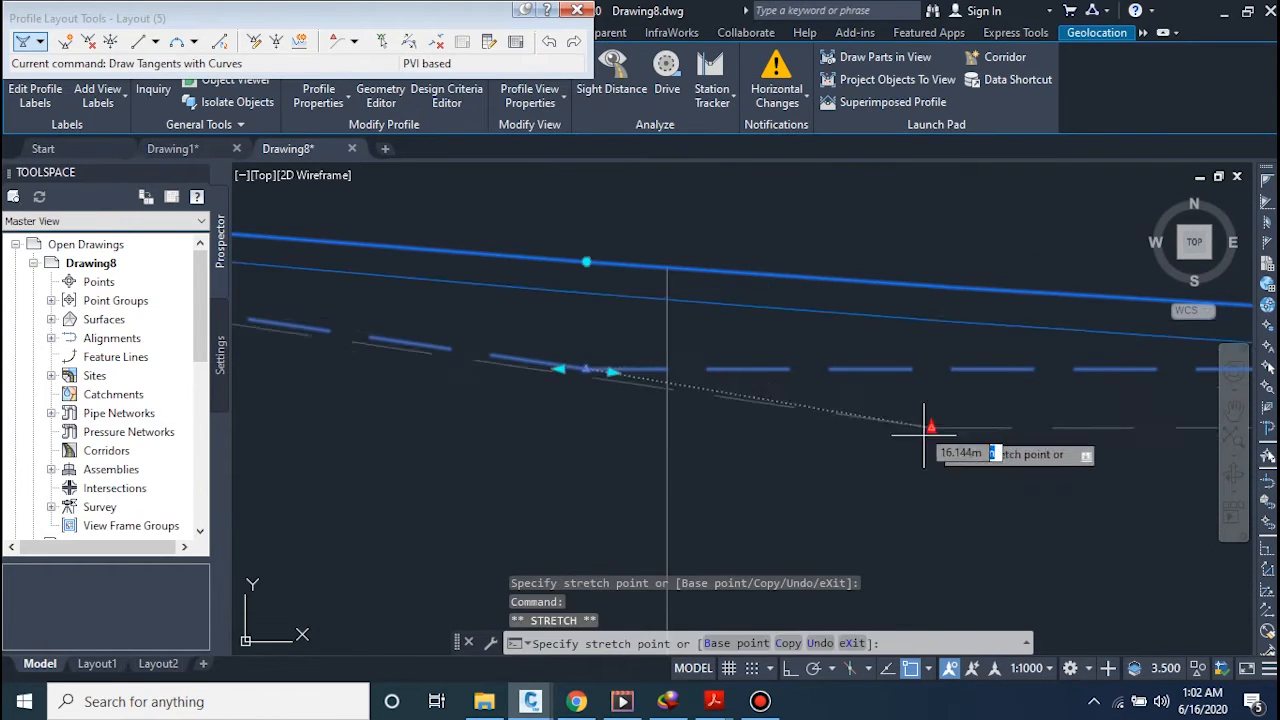
left_click(991, 434)
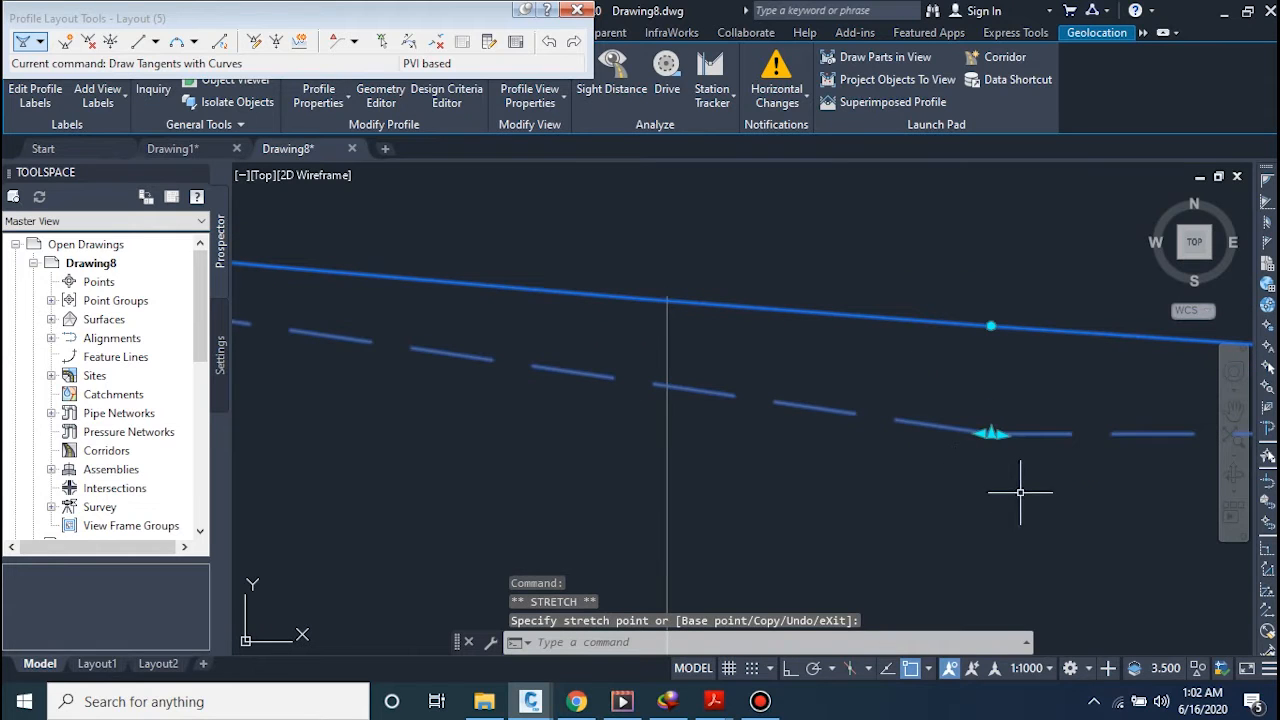
key("Escape")
scroll(986, 451, "down", 8)
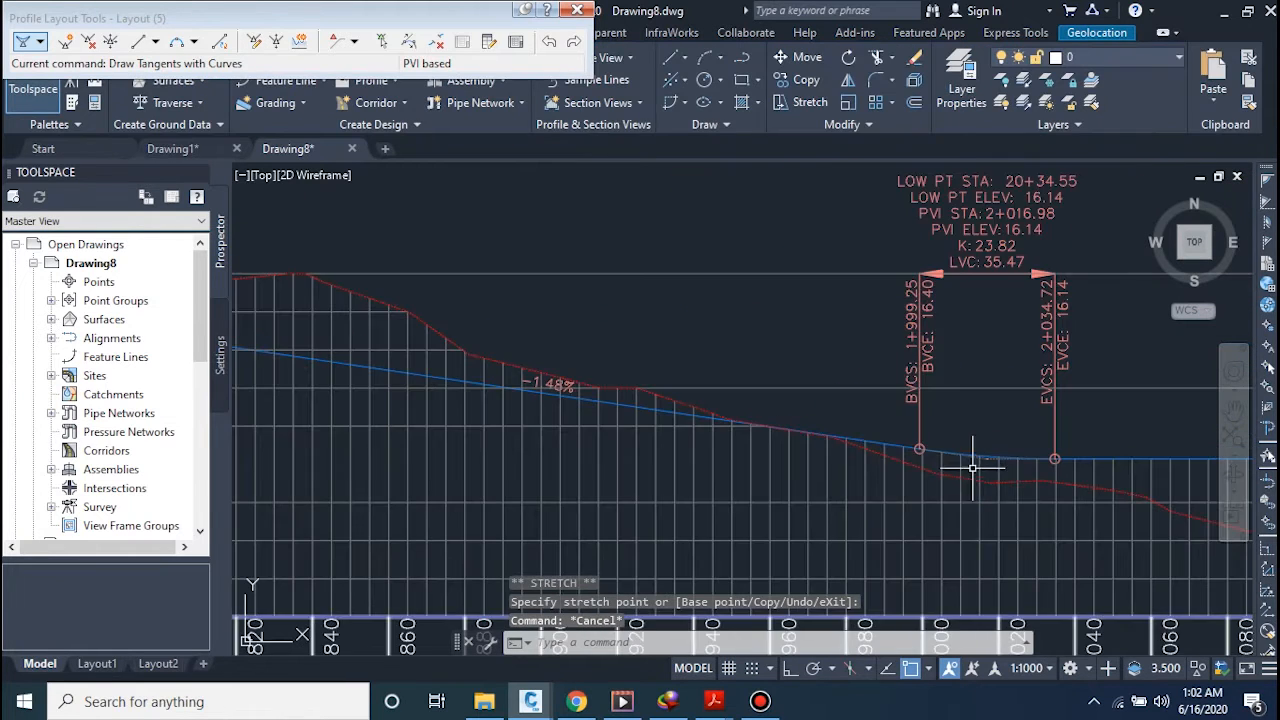
Check the crest curve at PVI station 2+576.19 for a criteria warning and compare it with the 476 m radius horizontal curve below
scroll(935, 478, "down", 2)
middle_click_drag(940, 481, 817, 481)
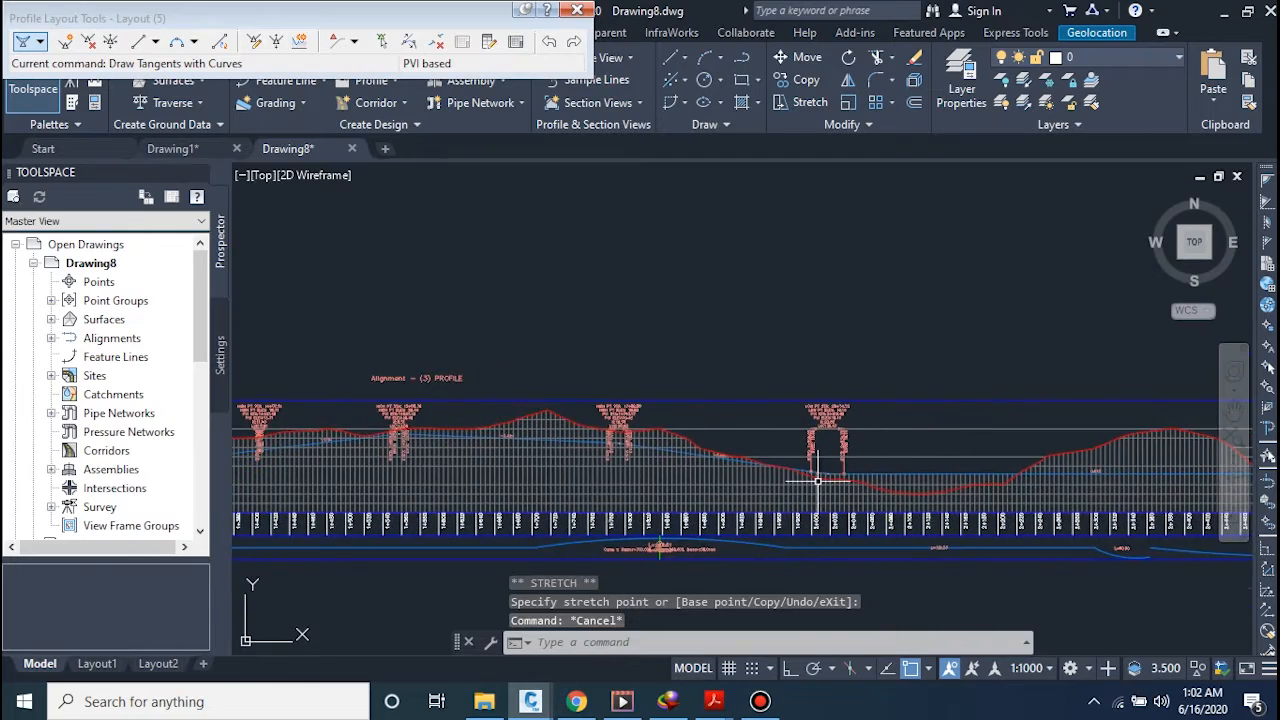
scroll(822, 481, "up", 2)
scroll(980, 485, "down", 2)
middle_click_drag(1052, 485, 643, 486)
middle_click_drag(960, 486, 754, 486)
scroll(760, 486, "up", 8)
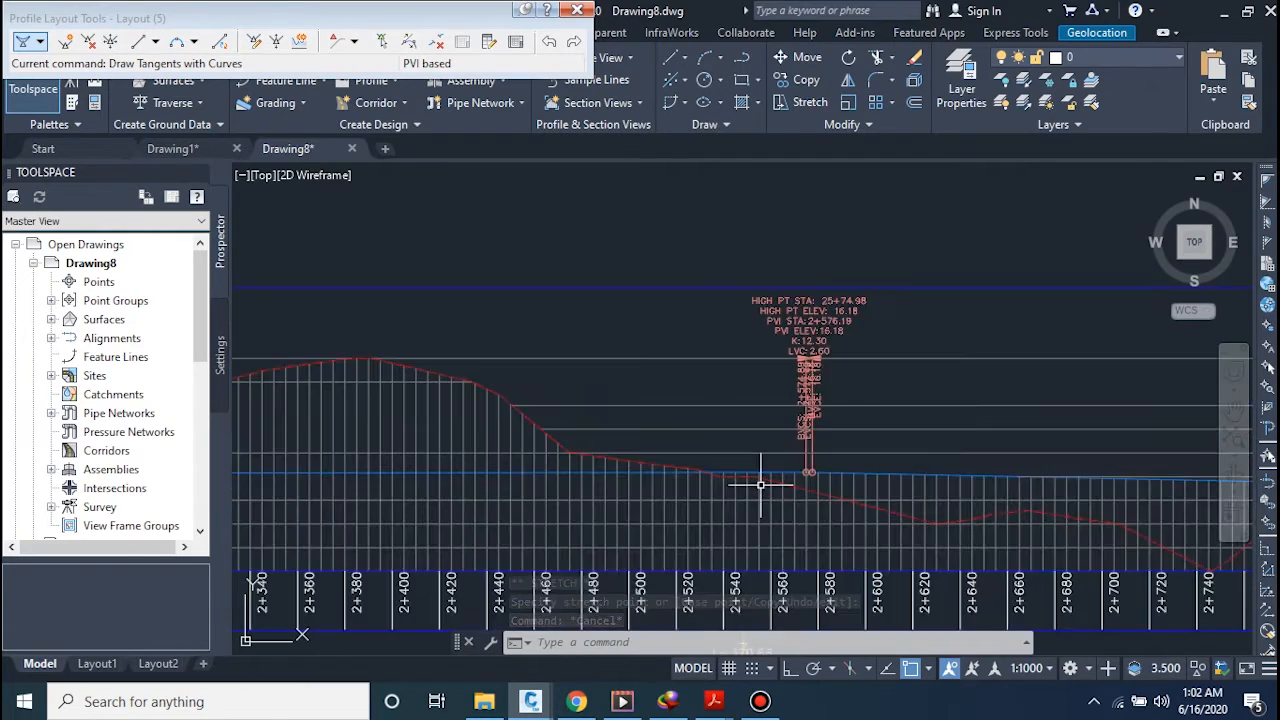
scroll(830, 460, "up", 4)
scroll(843, 430, "down", 10)
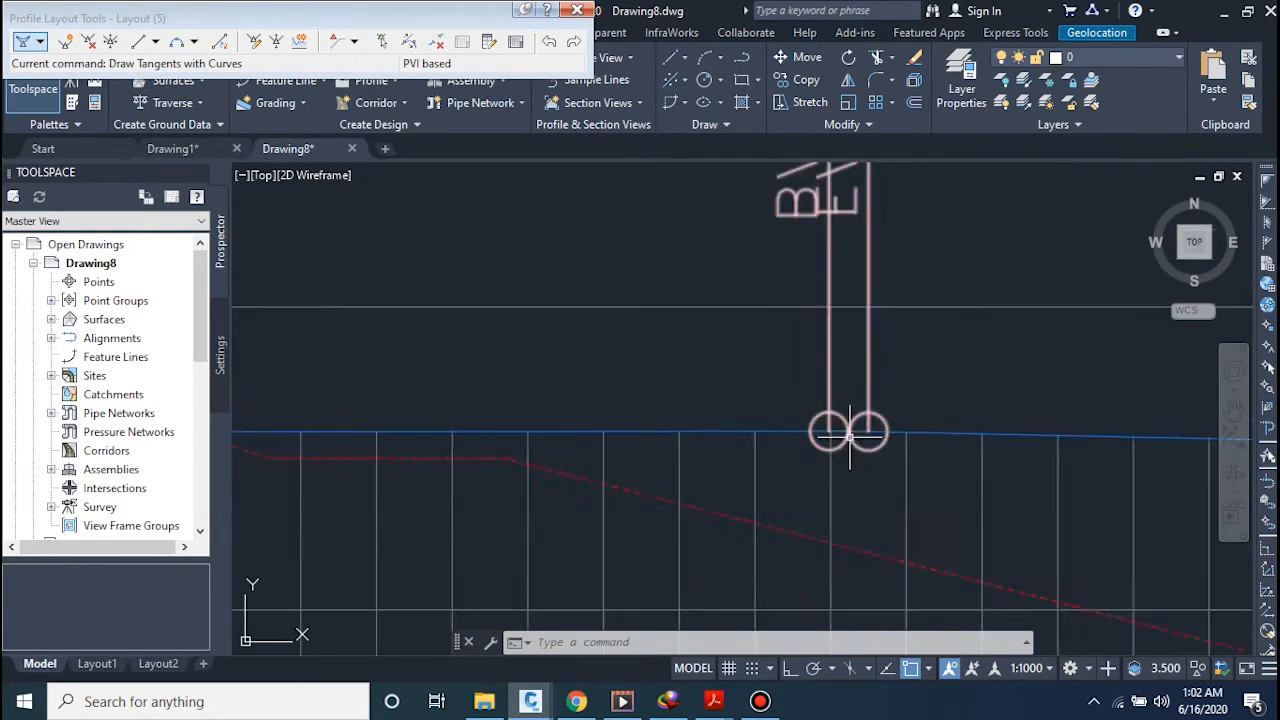
scroll(849, 481, "up", 5)
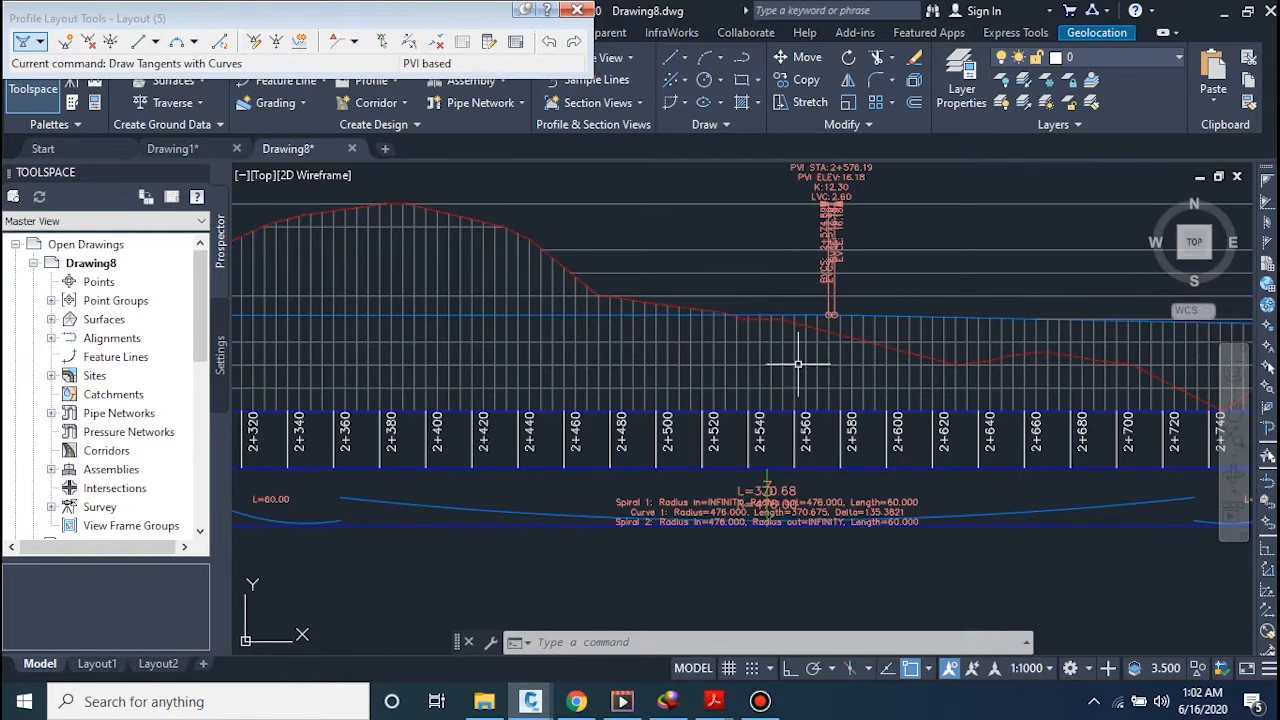
scroll(805, 320, "up", 10)
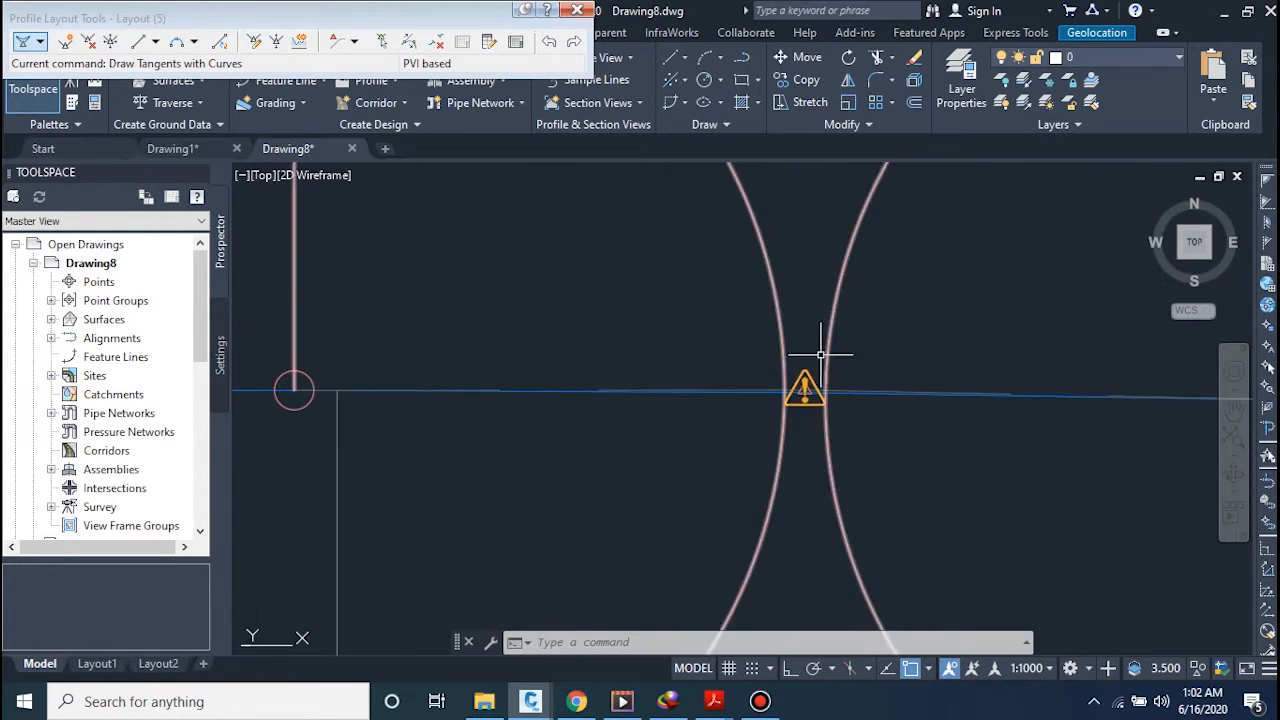
scroll(806, 372, "down", 15)
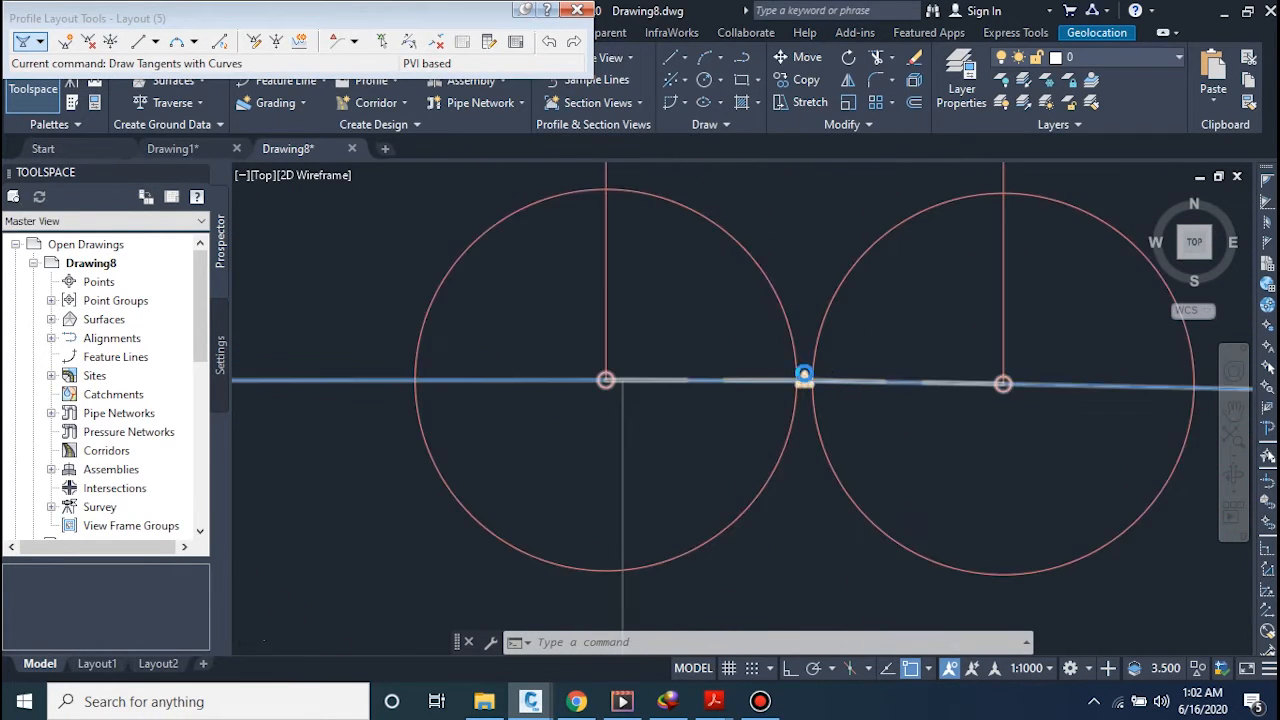
scroll(771, 465, "up", 8)
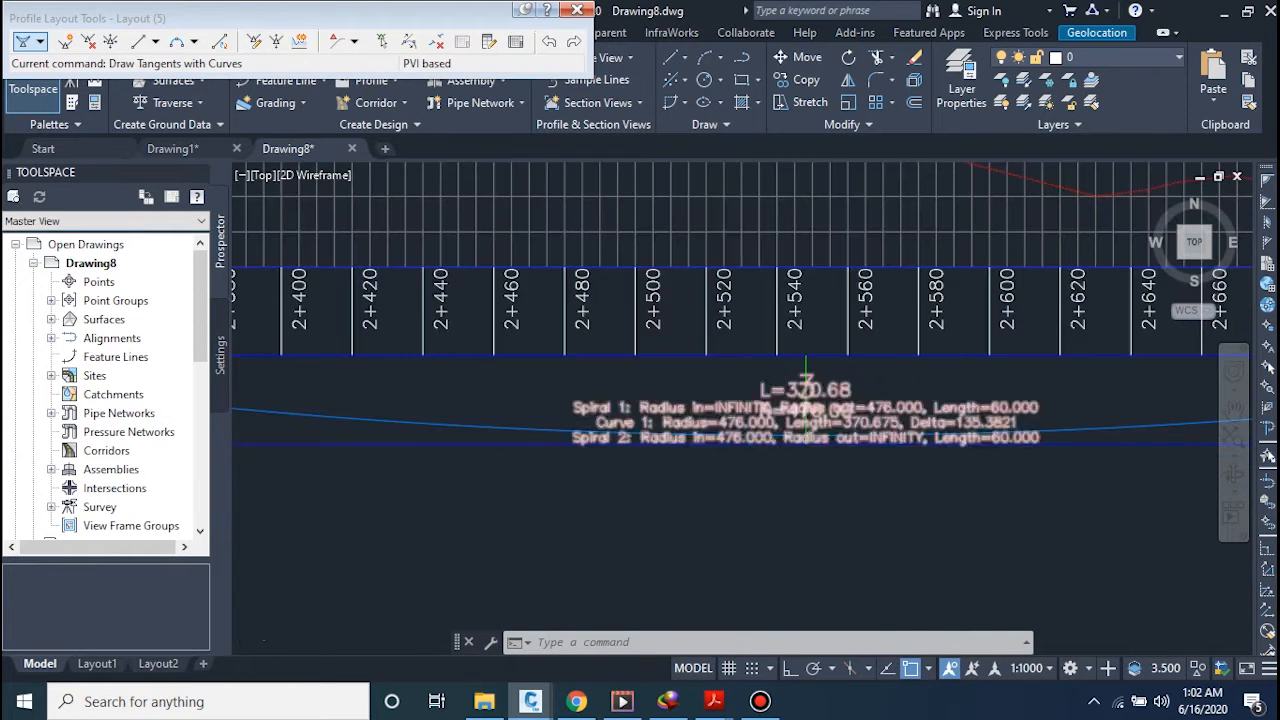
scroll(811, 440, "down", 8)
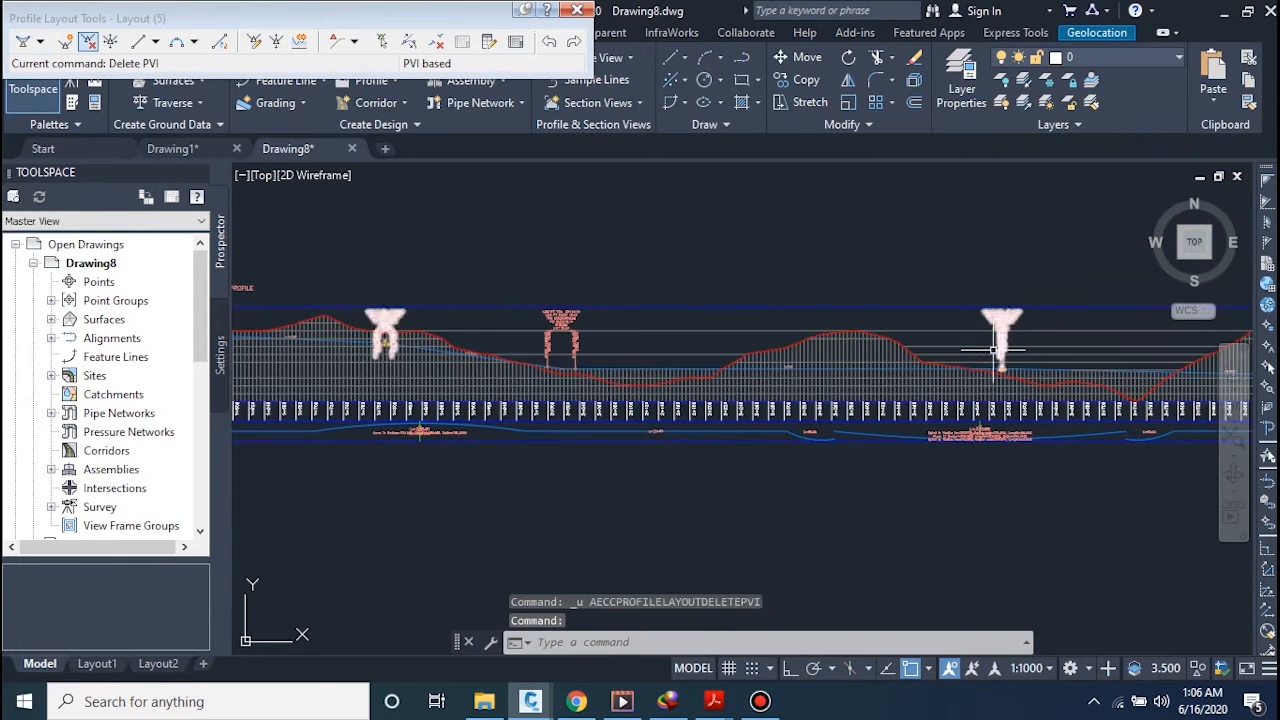
Delete the crest PVI with the criteria warning at station 2+576.19 above the 476 m radius horizontal curve
scroll(993, 350, "down", 2)
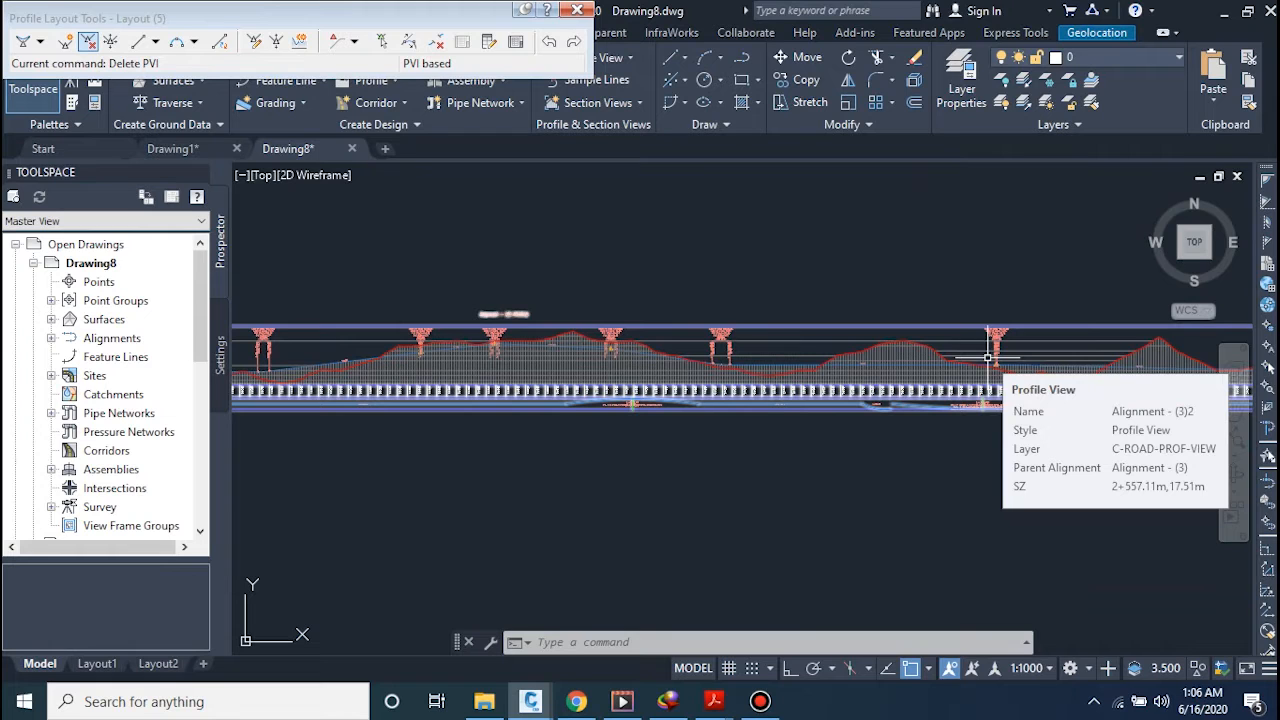
scroll(989, 362, "up", 3)
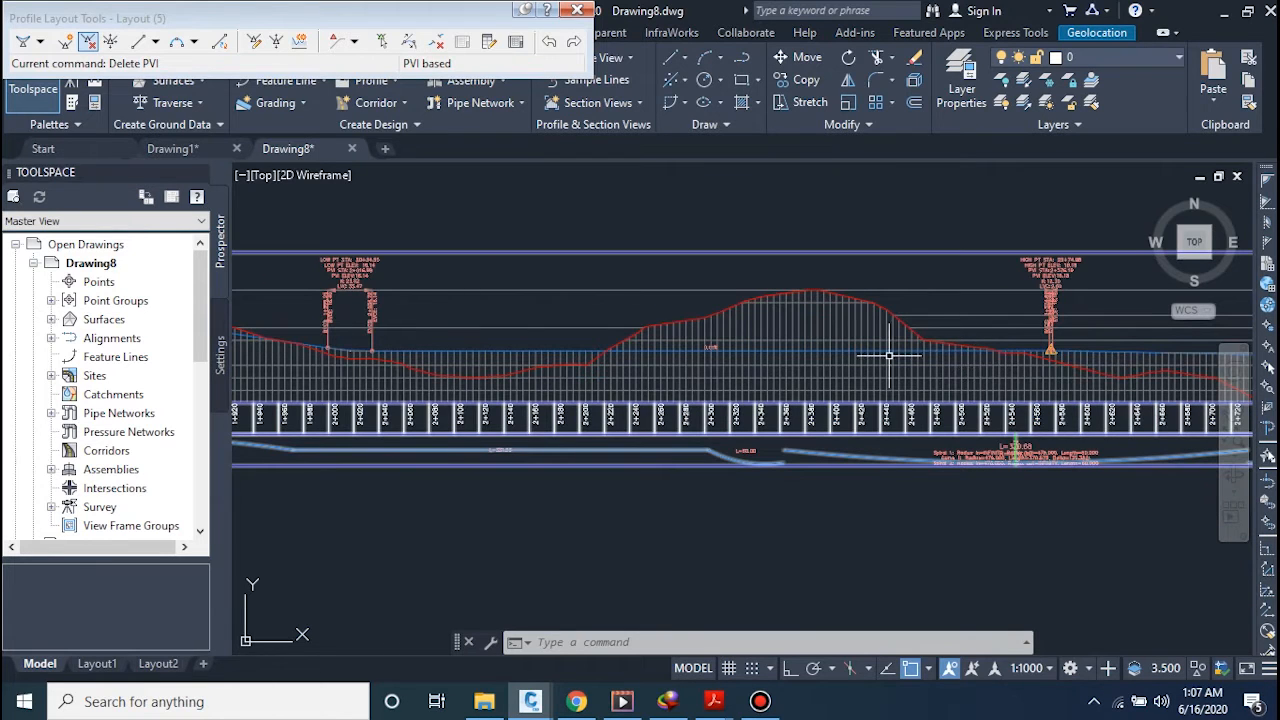
mouse_move(651, 354)
middle_mouse_down()
mouse_move(634, 343)
mouse_move(809, 337)
middle_mouse_up()
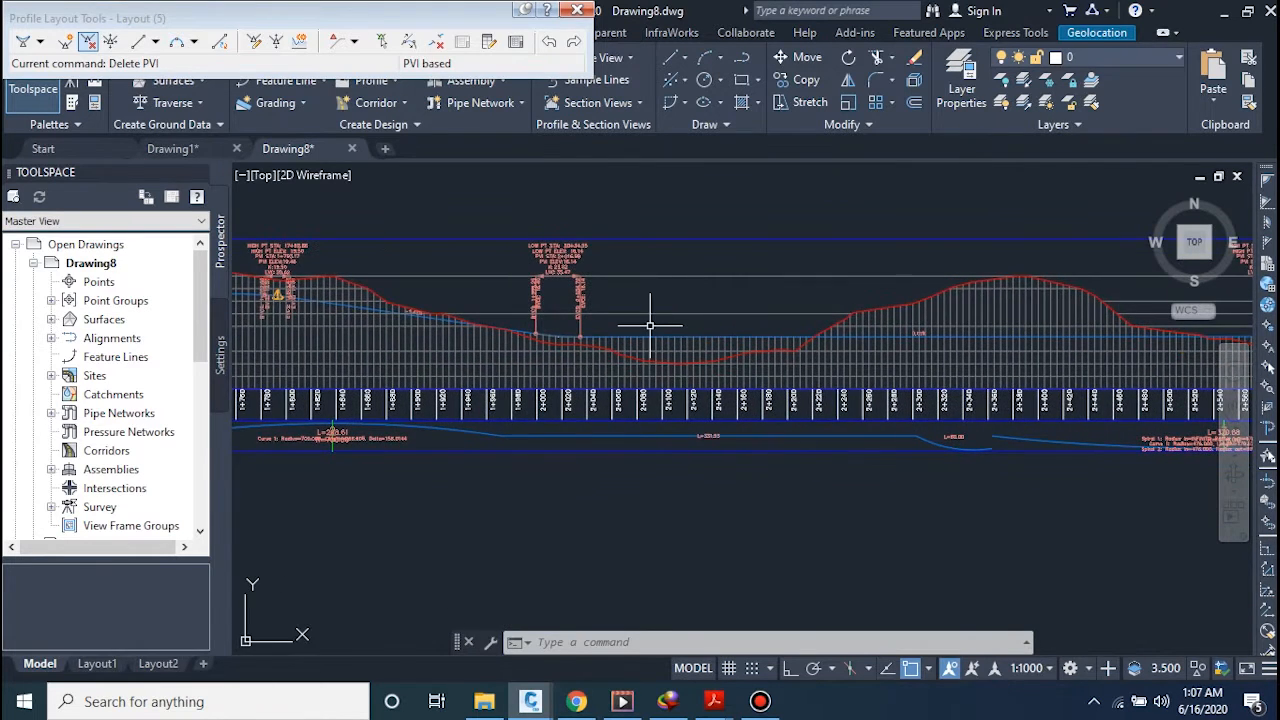
scroll(760, 337, "down", 4)
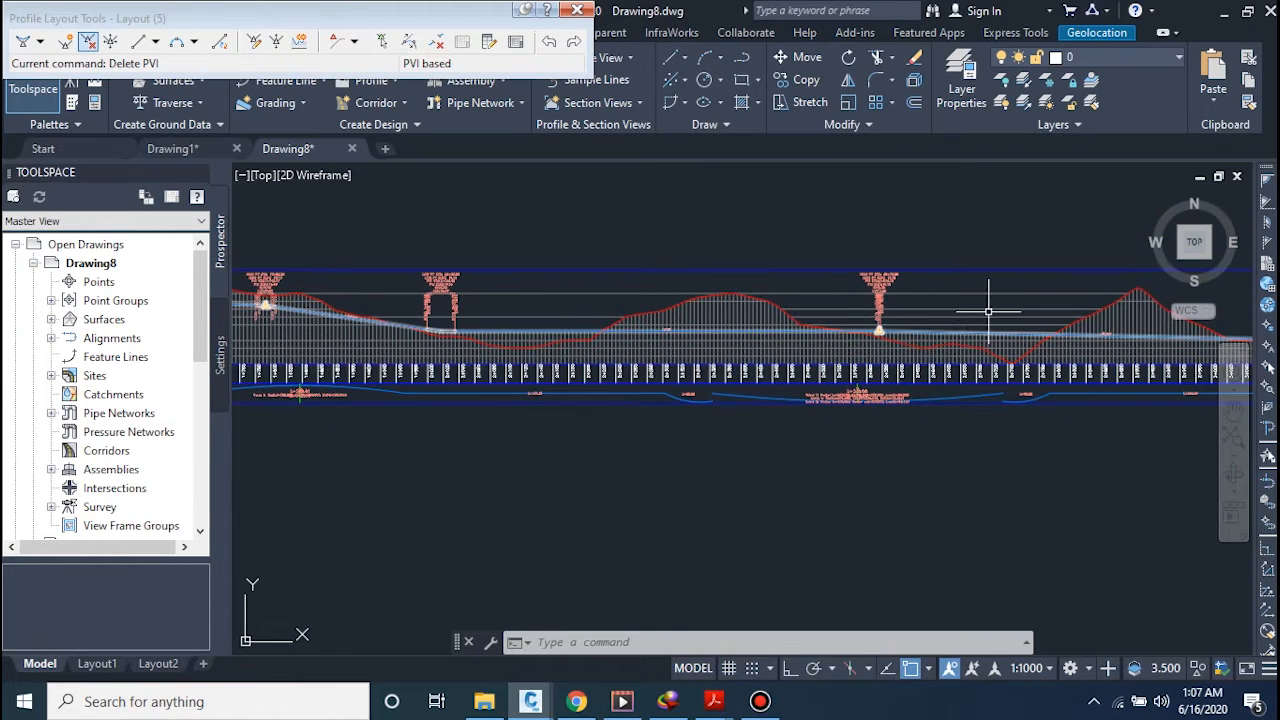
scroll(941, 313, "up", 3)
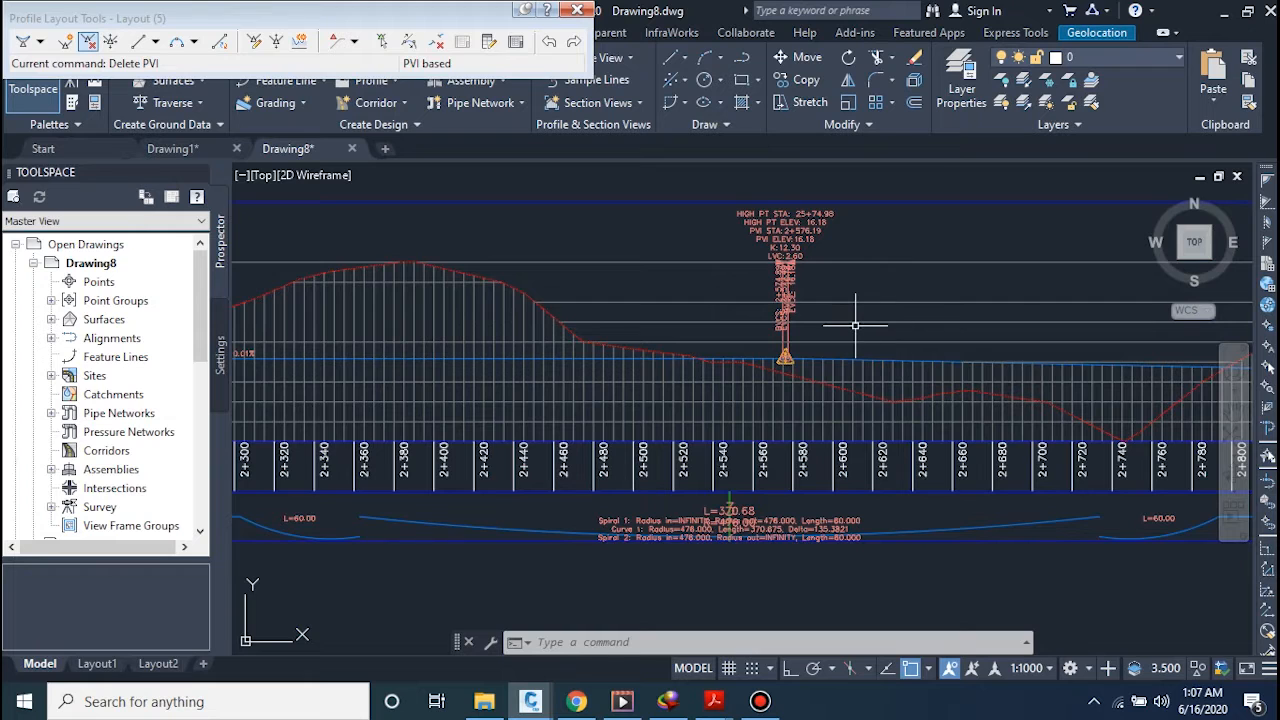
middle_click_drag(857, 328, 883, 289)
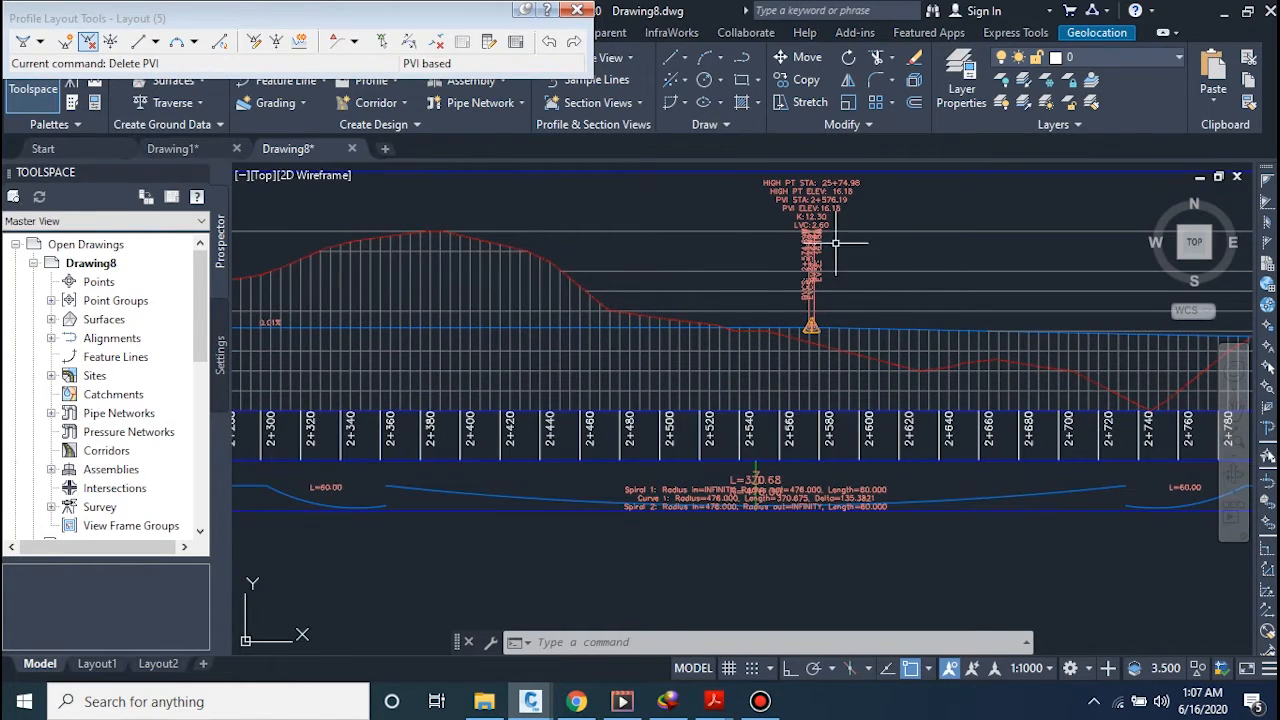
left_click(89, 43)
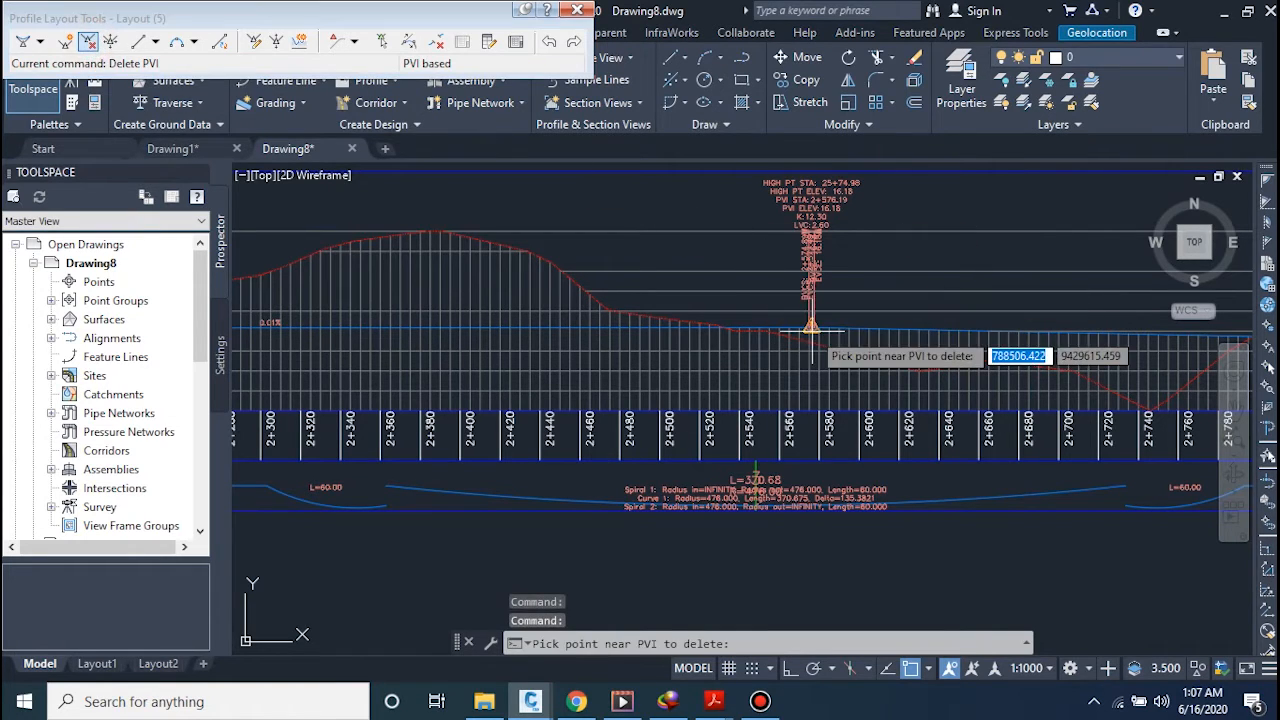
scroll(796, 322, "up", 4)
scroll(460, 320, "down", 5)
scroll(650, 400, "up", 3)
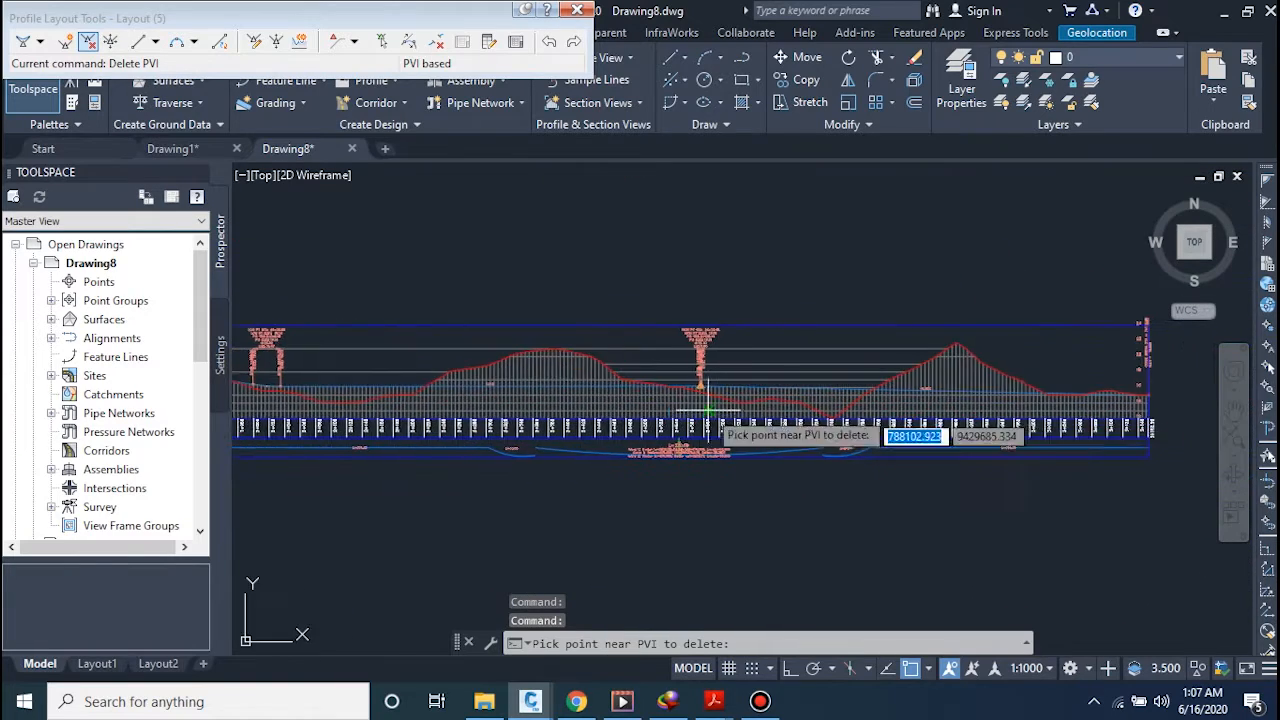
scroll(580, 350, "up", 6)
middle_click_drag(568, 334, 820, 337)
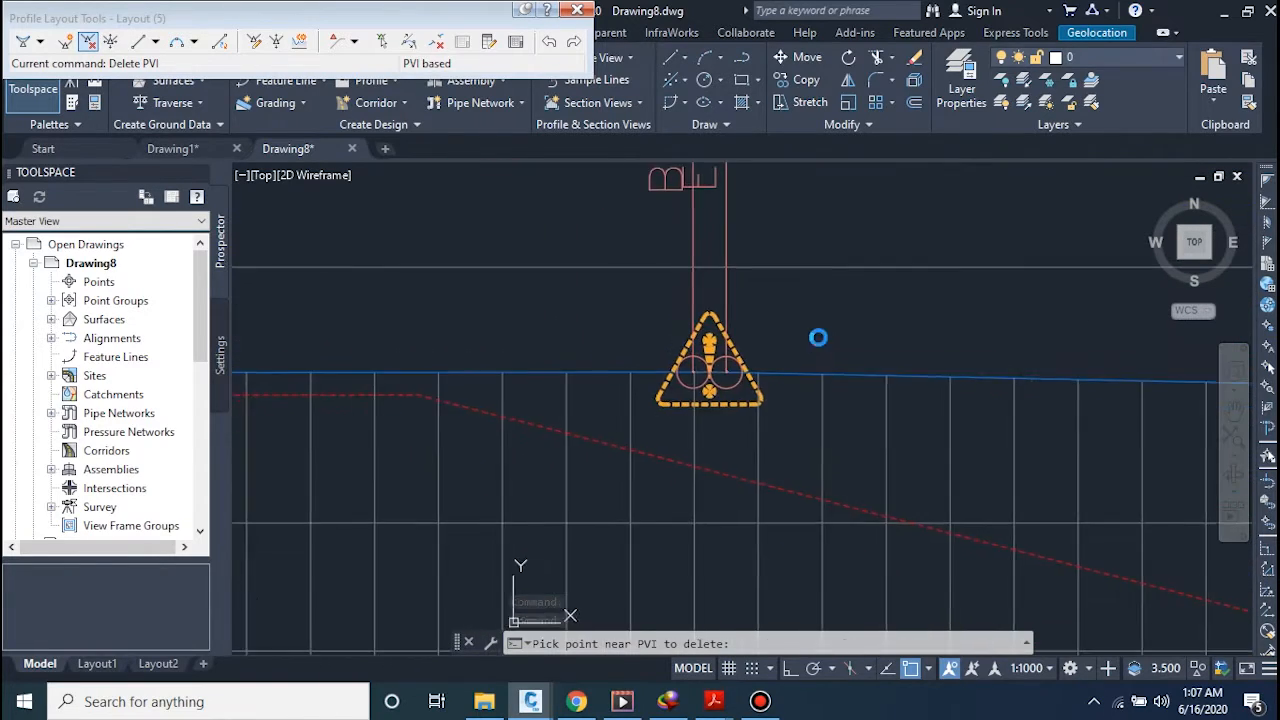
scroll(720, 365, "up", 7)
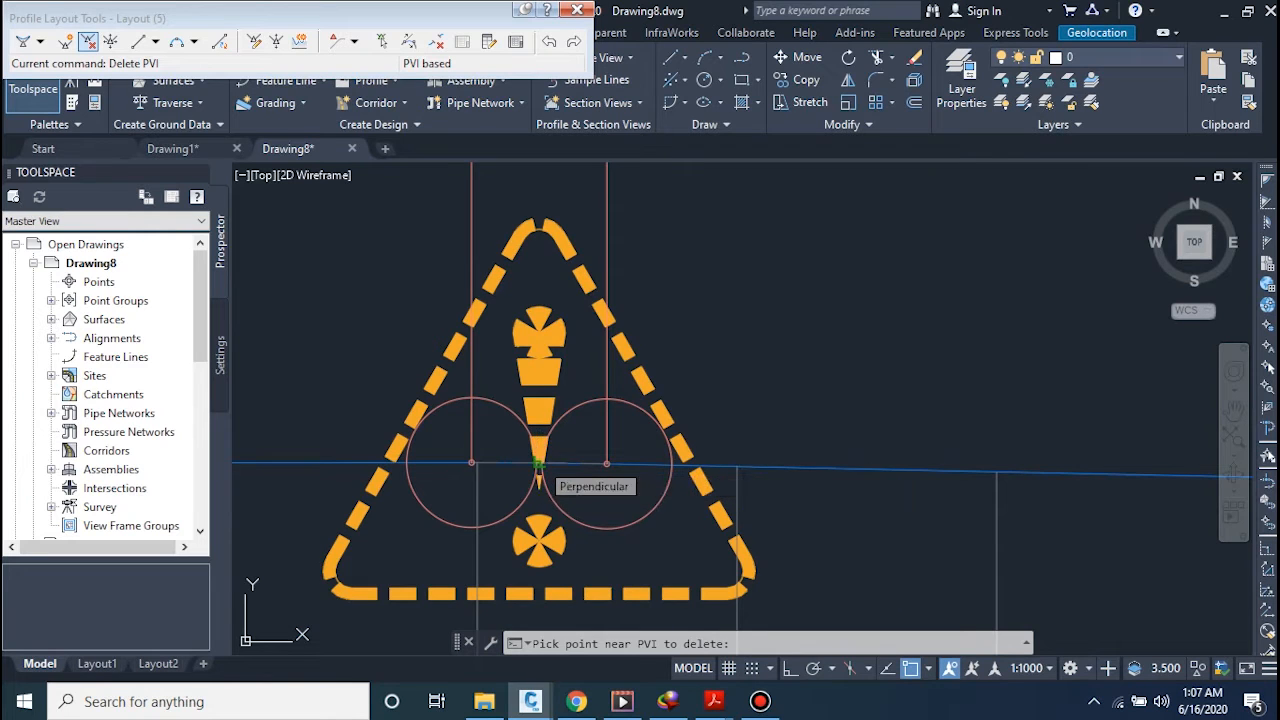
left_click(540, 463)
scroll(663, 460, "down", 5)
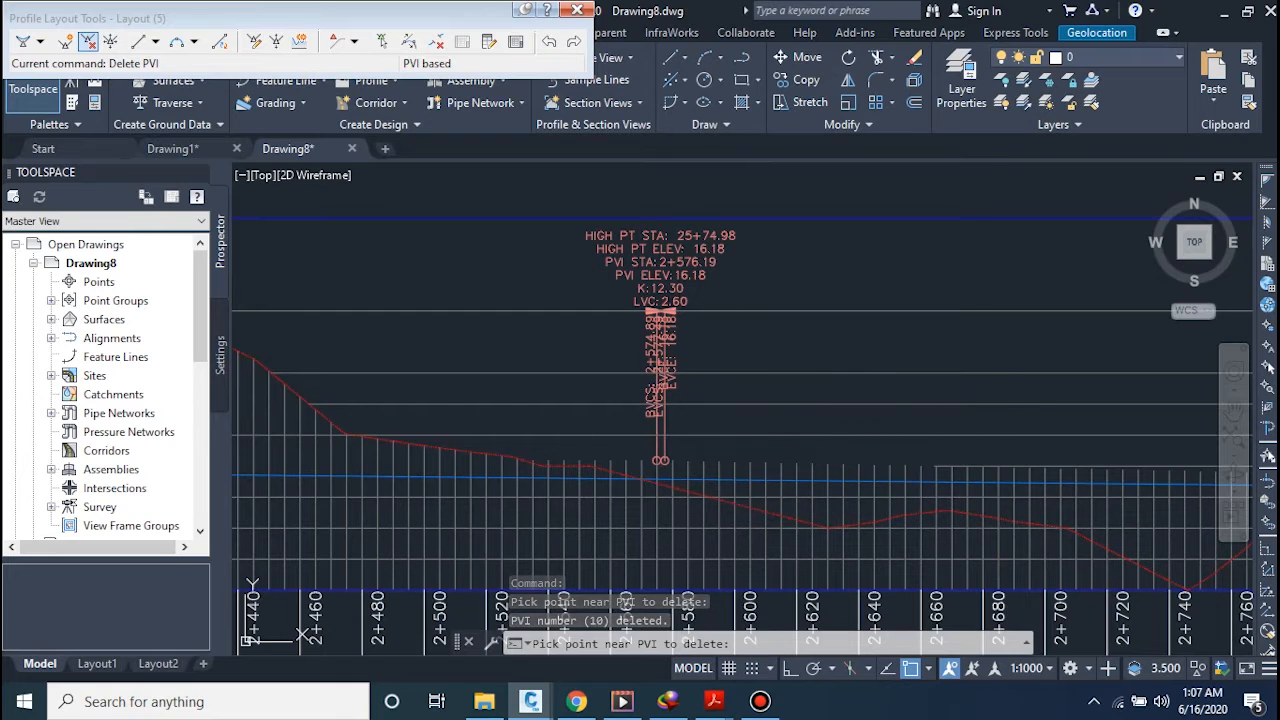
left_click(692, 440)
key("Escape")
Examine the criteria warning, K value and curve length of the crest curve at PVI station 1+793.17
scroll(731, 476, "down", 2)
scroll(731, 476, "up", 3)
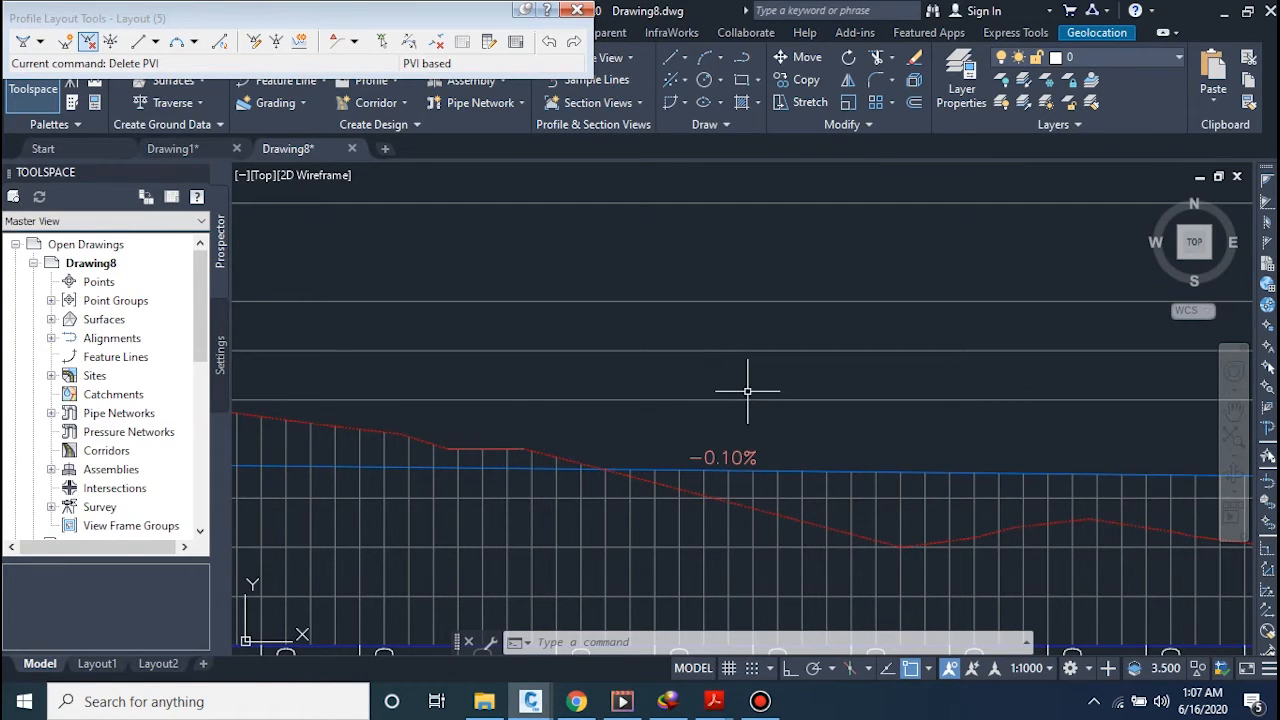
scroll(747, 391, "down", 5)
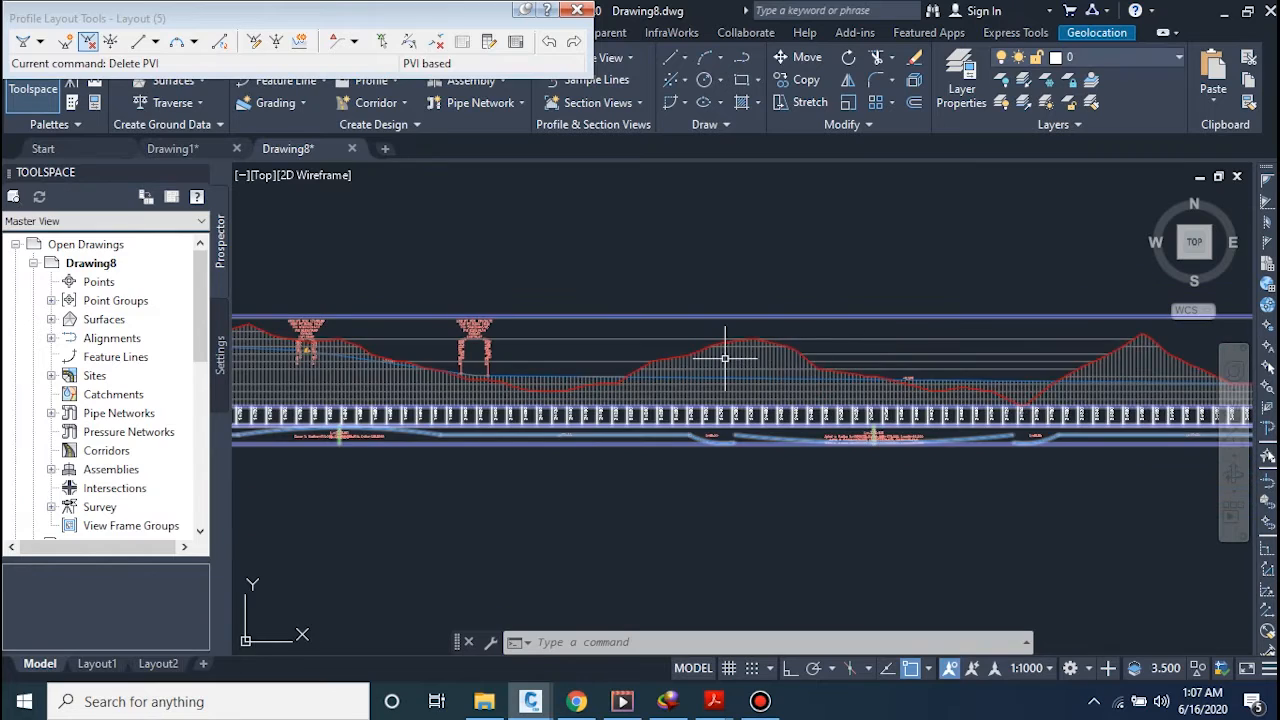
scroll(656, 285, "up", 3)
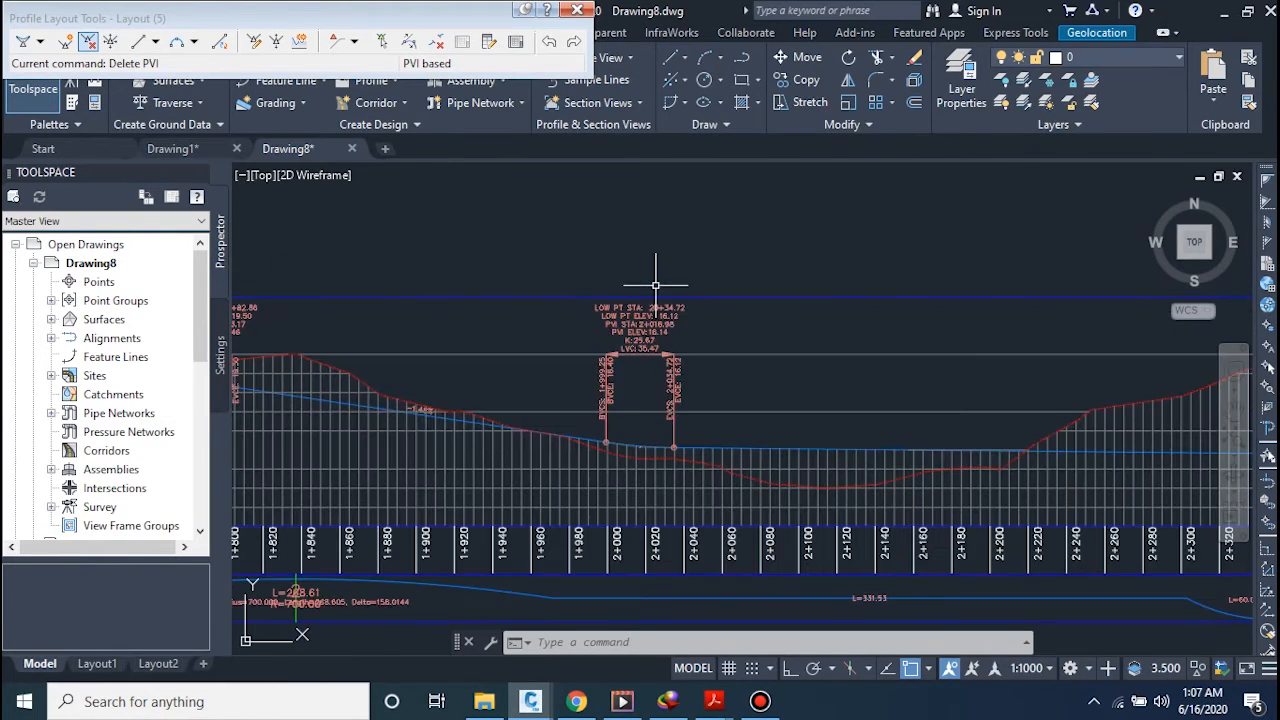
scroll(506, 314, "down", 2)
scroll(640, 390, "up", 3)
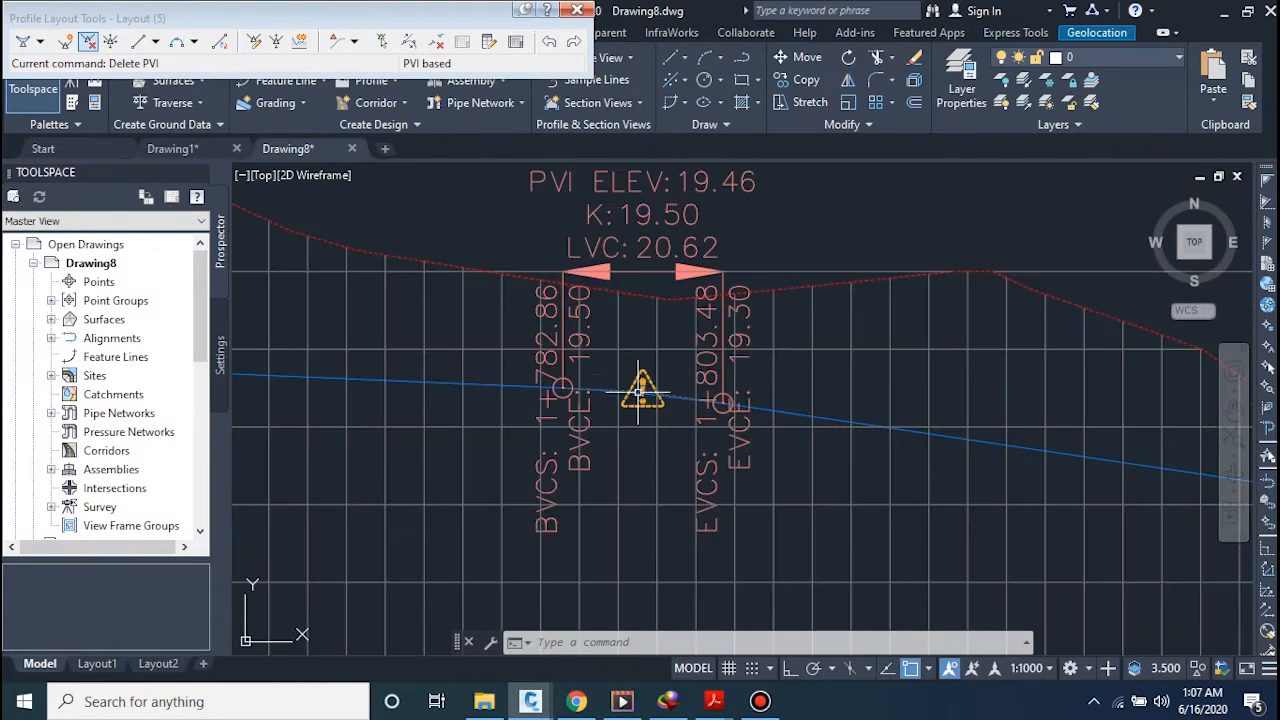
scroll(640, 390, "up", 2)
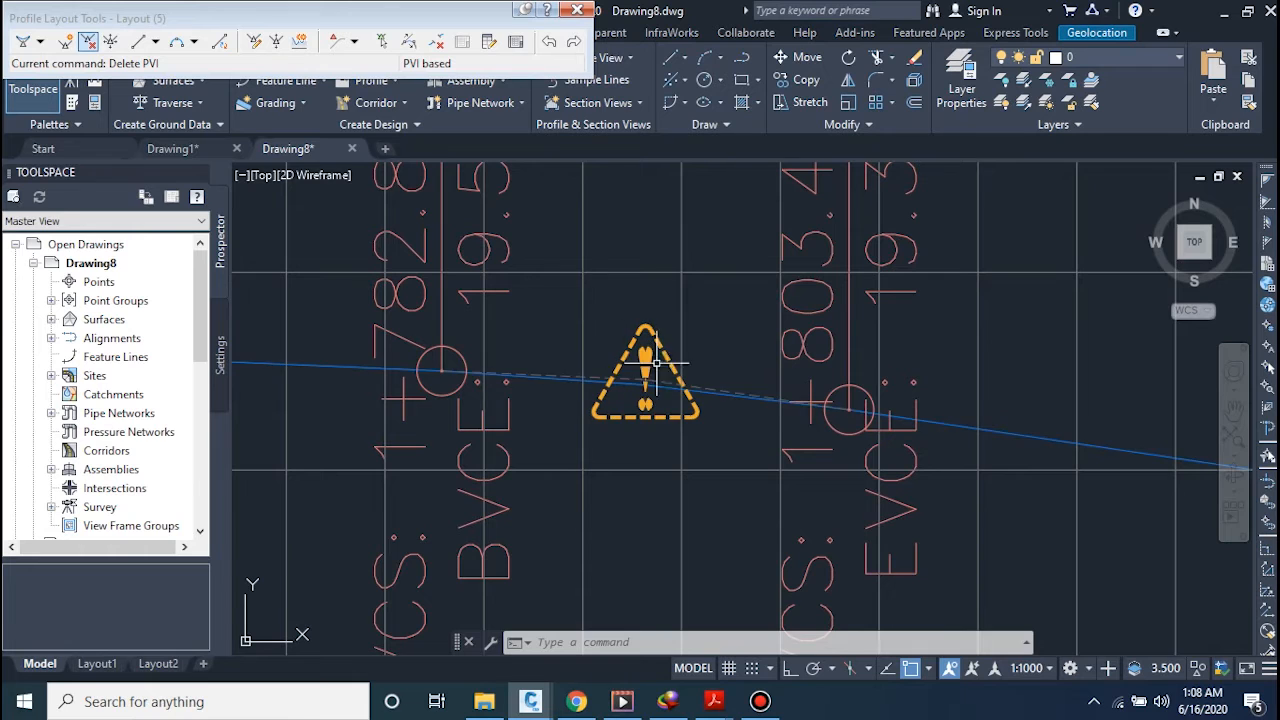
scroll(622, 356, "down", 6)
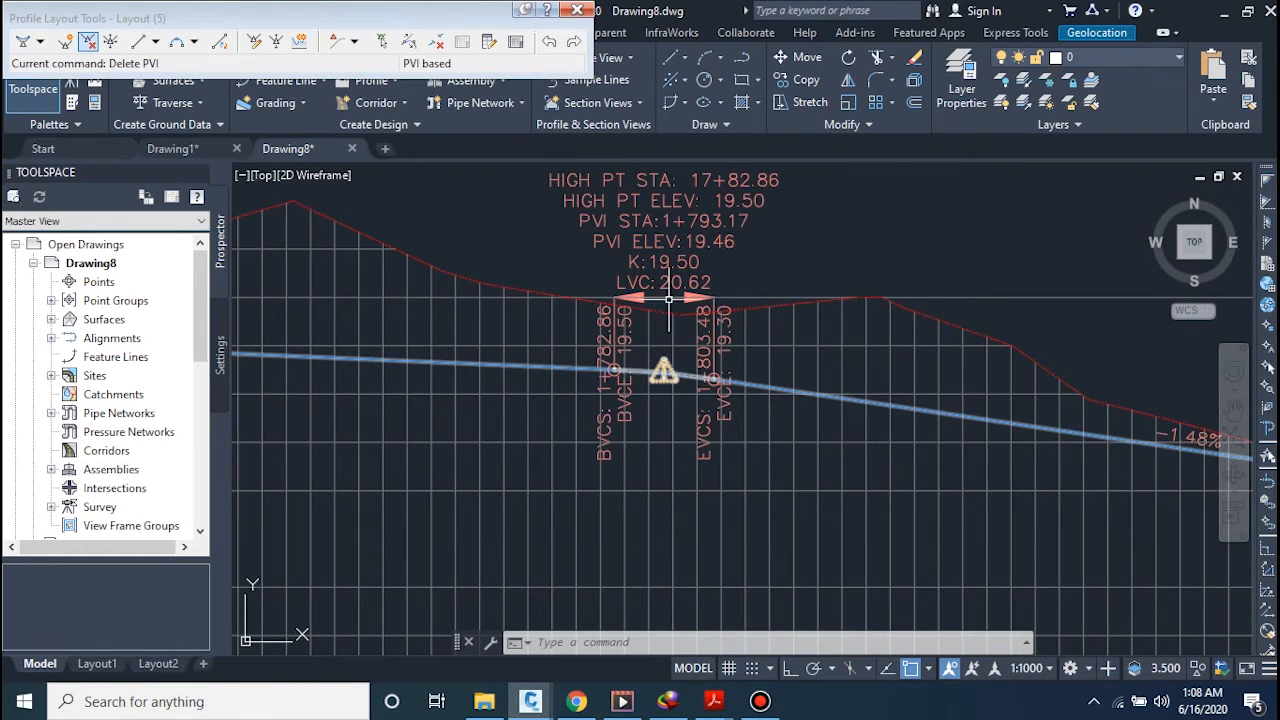
scroll(669, 298, "up", 5)
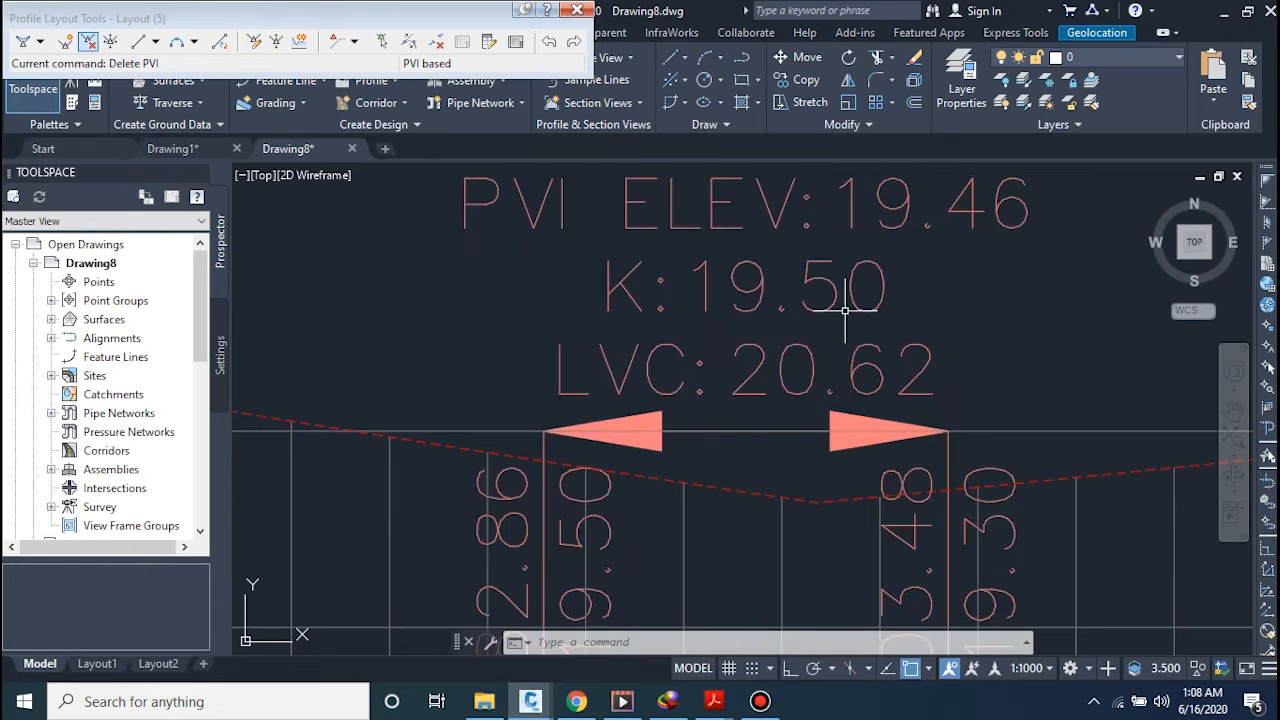
scroll(770, 455, "down", 3)
scroll(770, 455, "down", 2)
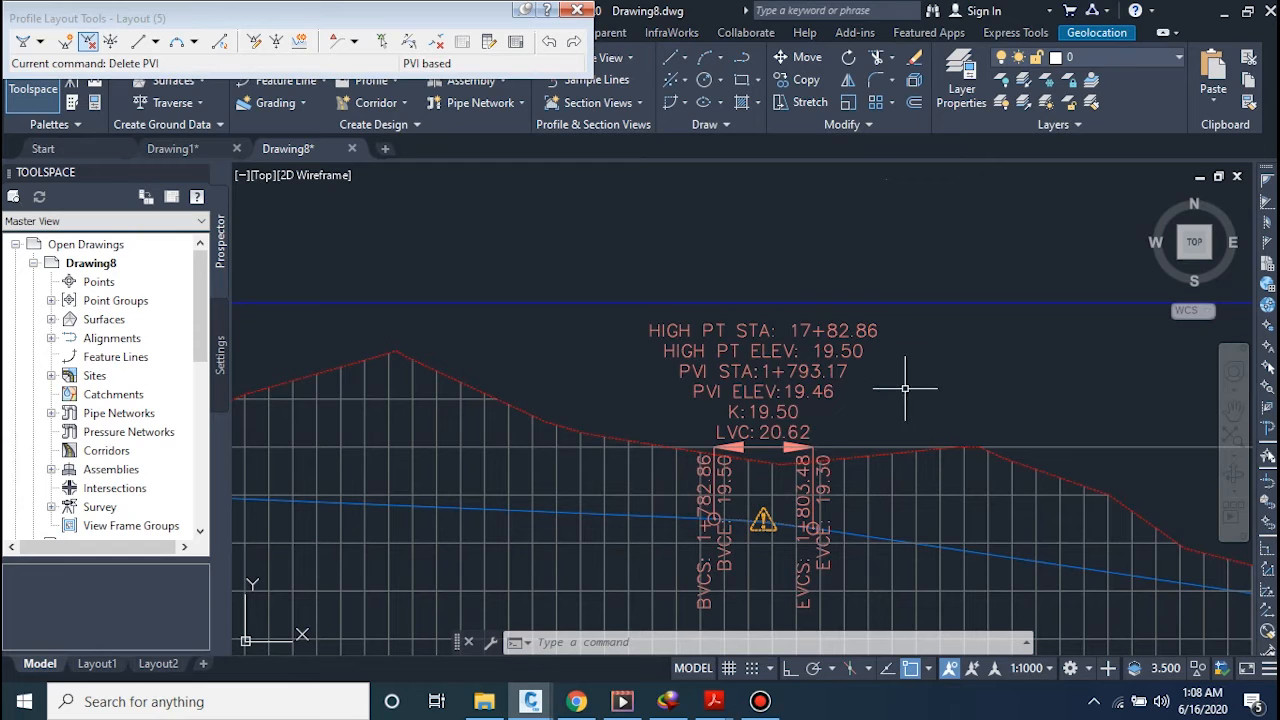
scroll(823, 406, "up", 2)
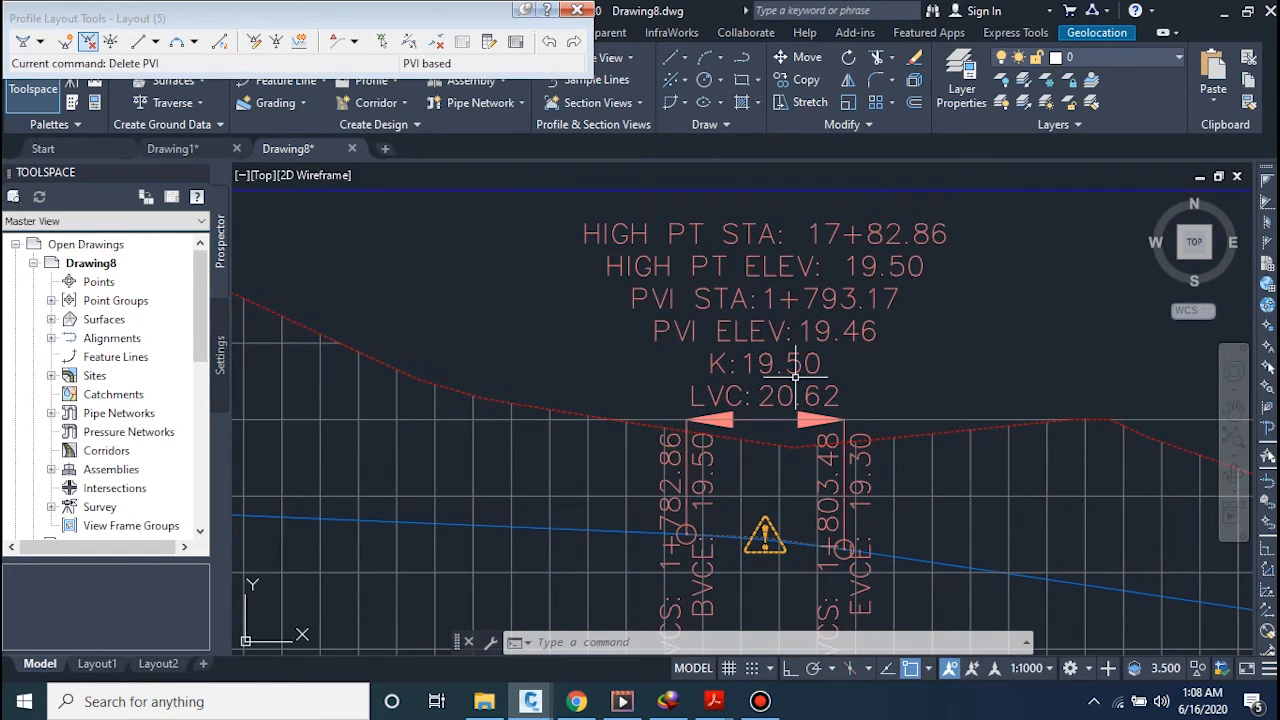
scroll(866, 410, "up", 2)
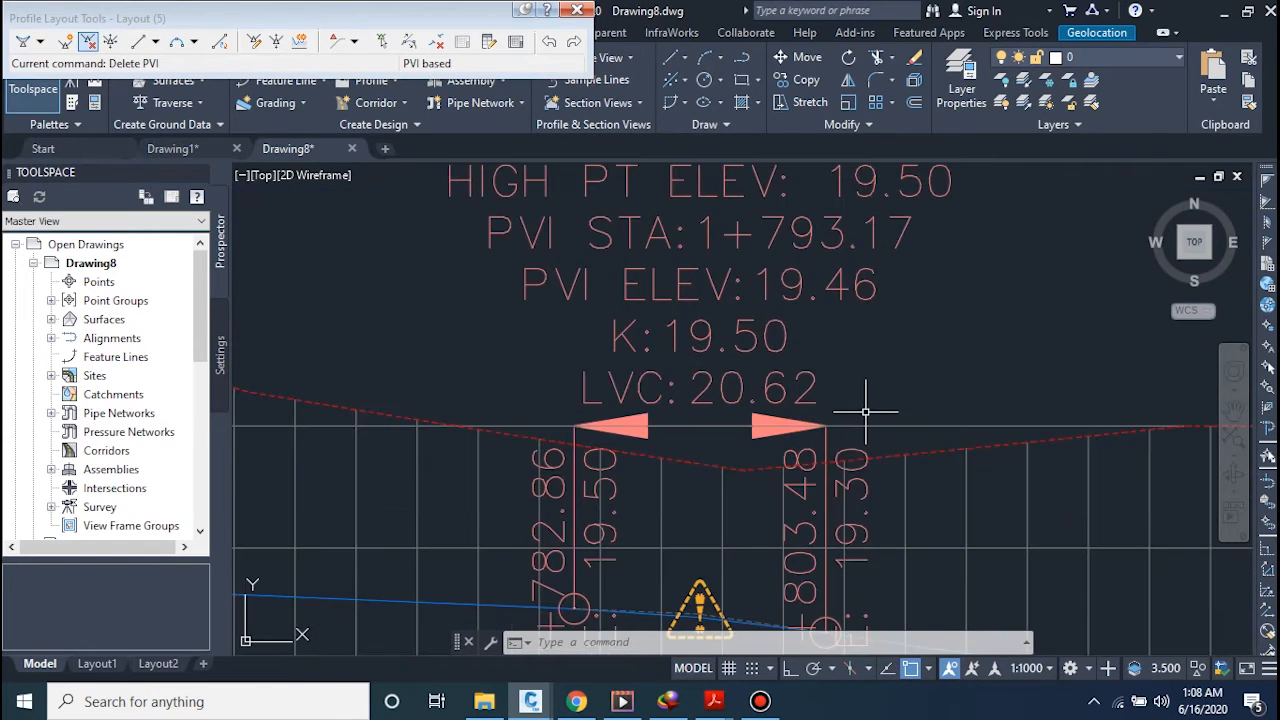
scroll(655, 382, "up", 2)
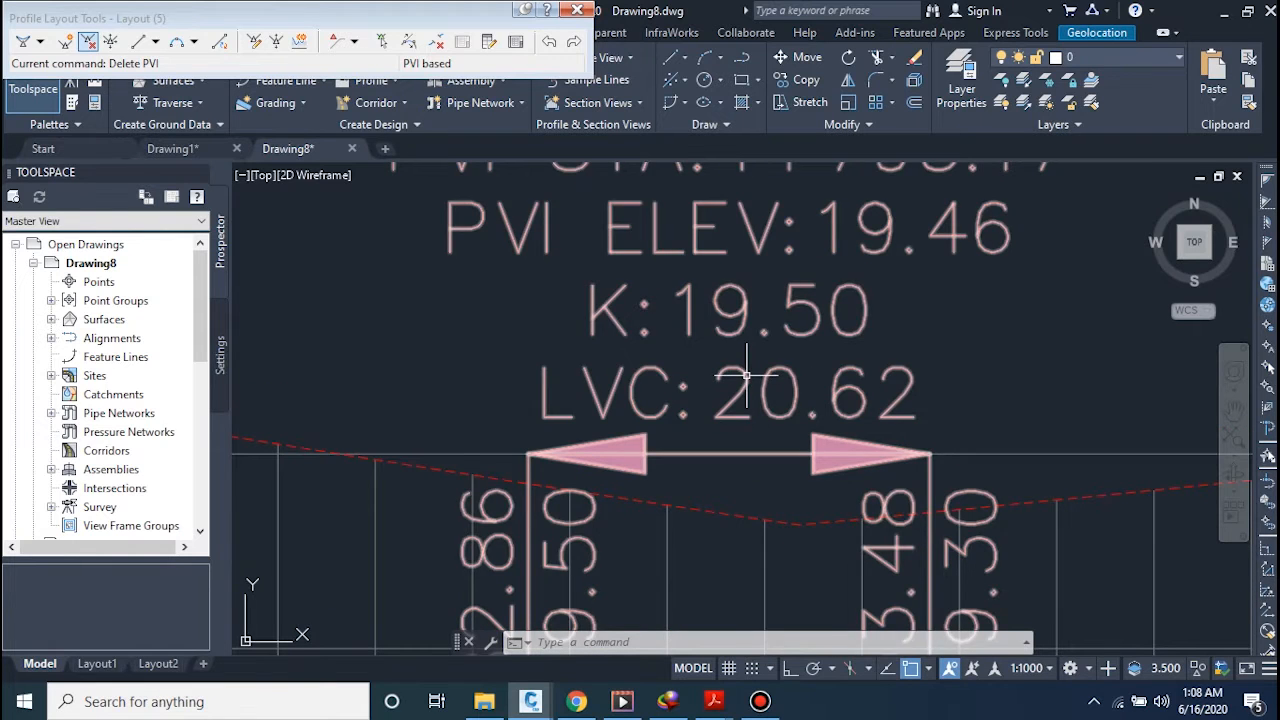
scroll(760, 385, "down", 5)
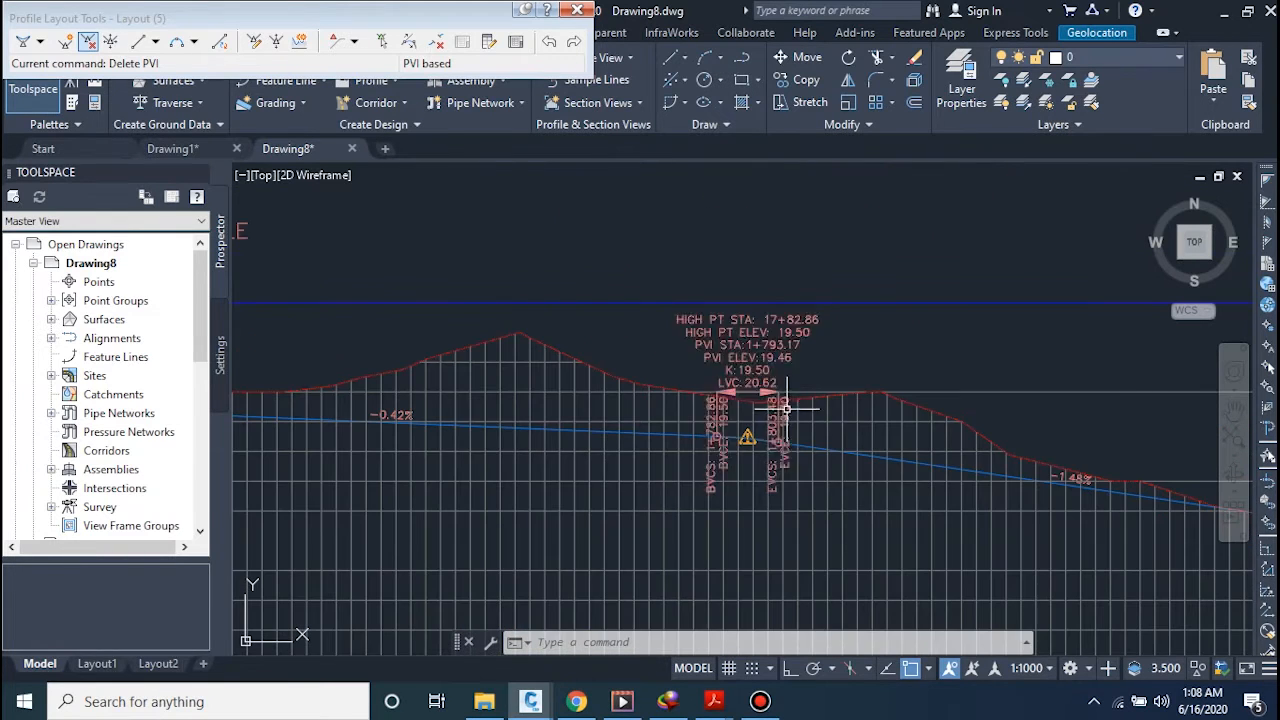
Check the crest curve at PVI station 1+557.18 and its neighbouring PVIs for criteria warnings
scroll(786, 408, "down", 3)
middle_click_drag(786, 408, 991, 456)
scroll(686, 443, "down", 4)
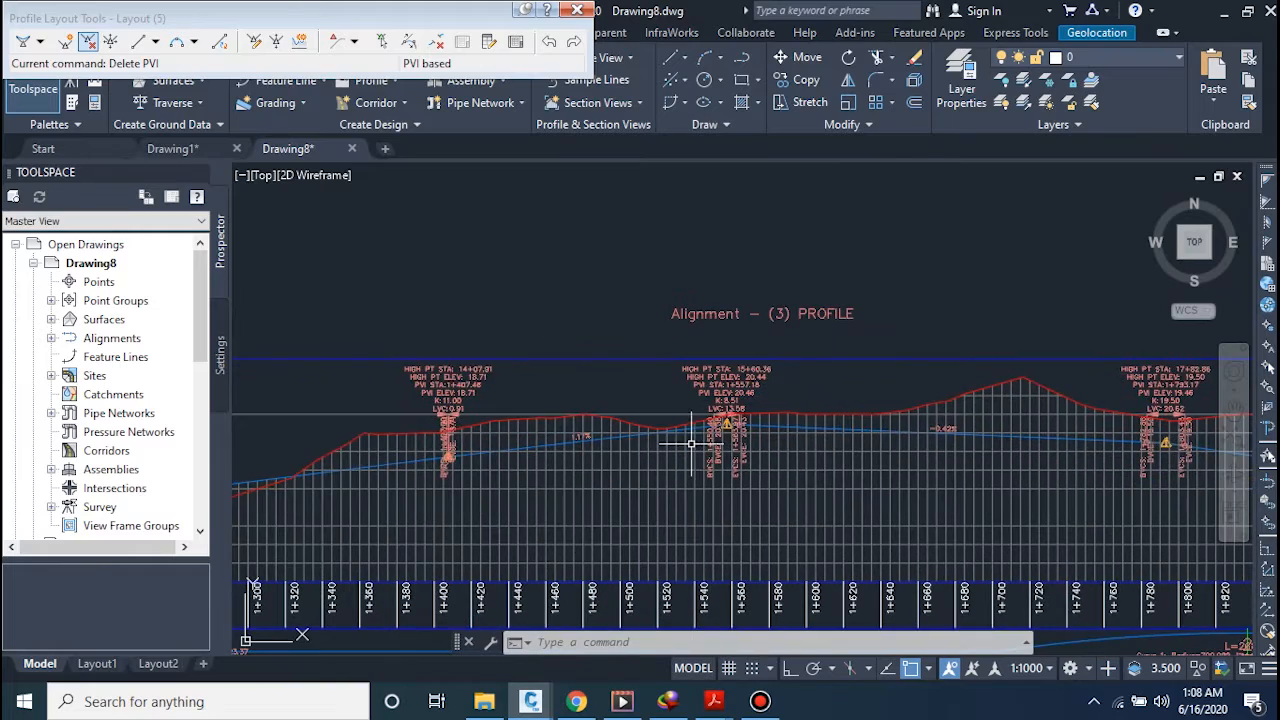
scroll(722, 427, "up", 6)
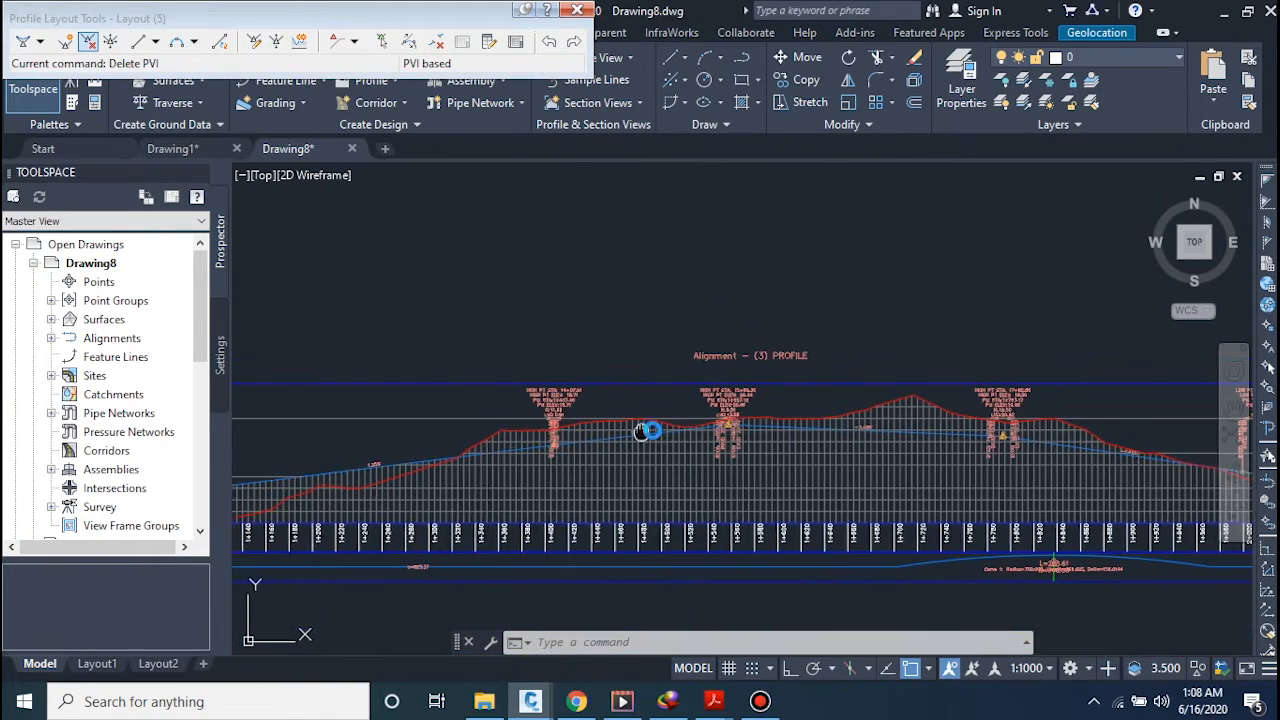
scroll(800, 434, "down", 6)
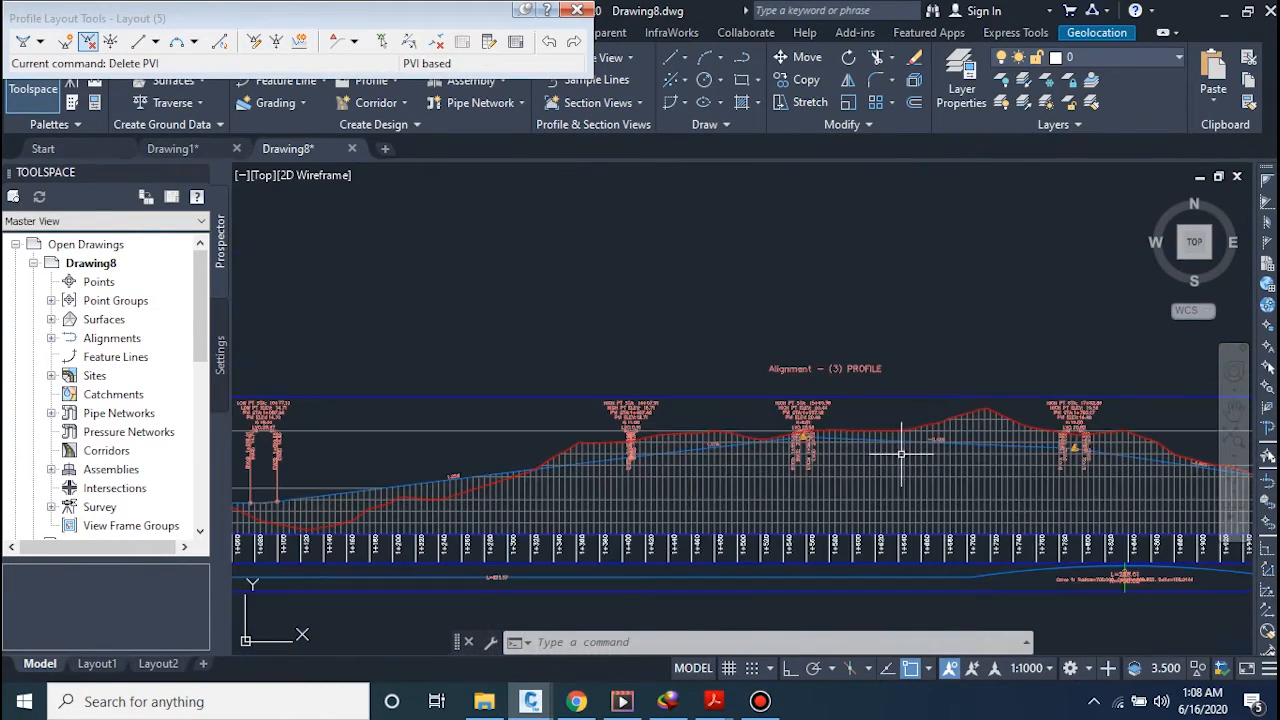
scroll(1035, 452, "up", 6)
middle_click_drag(590, 437, 858, 438)
scroll(858, 438, "down", 3)
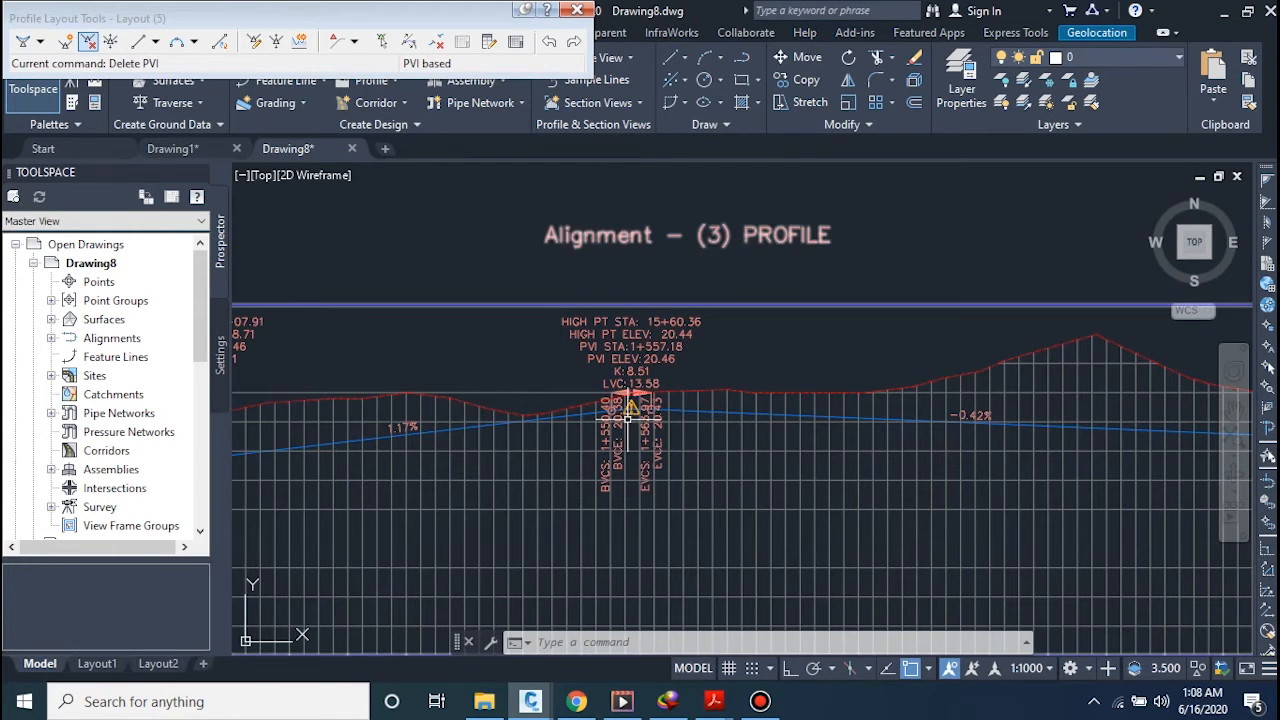
Open the profile grid view and review each PVI's K value against the minimum K for stopping sight distance
left_click(516, 43)
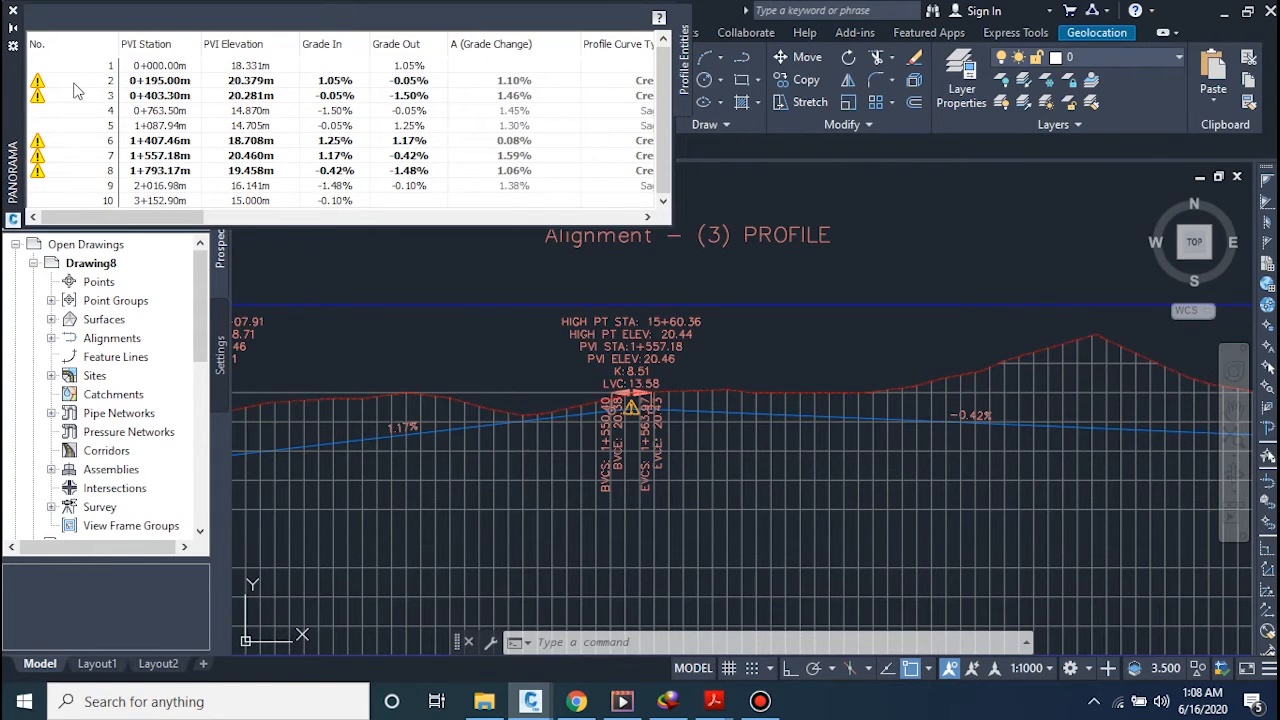
left_click_drag(177, 217, 336, 224)
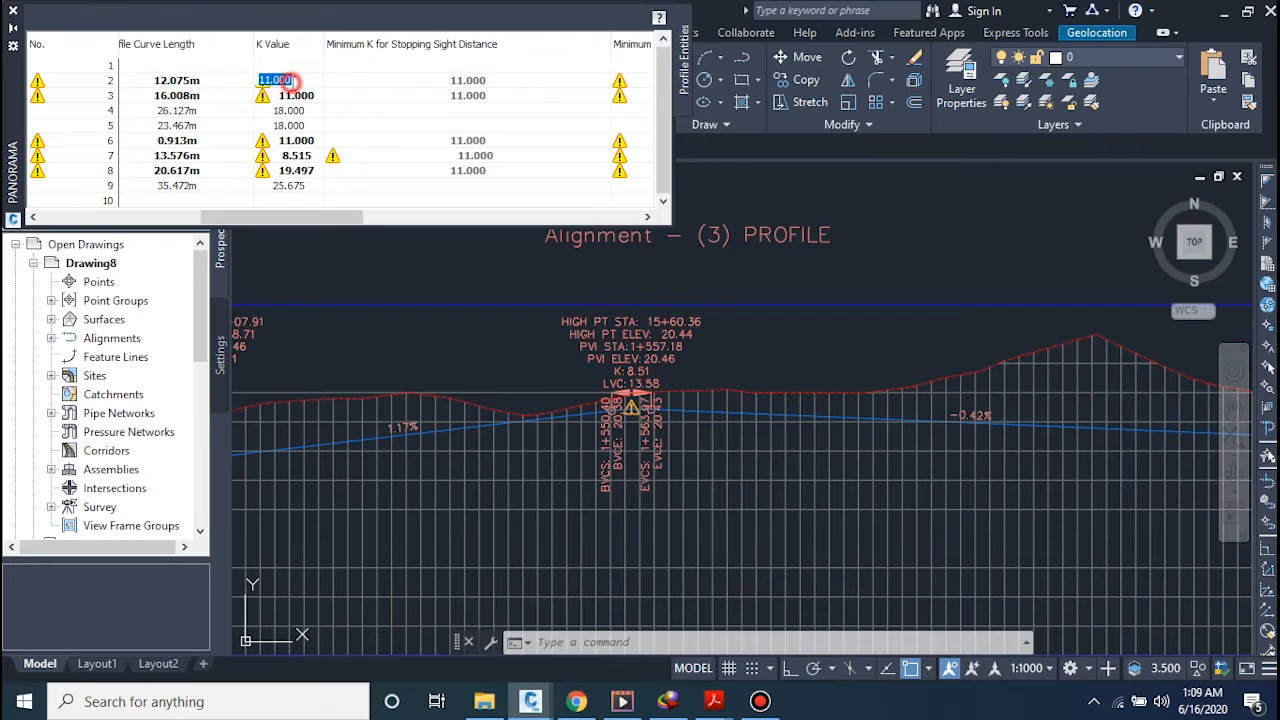
key("Return")
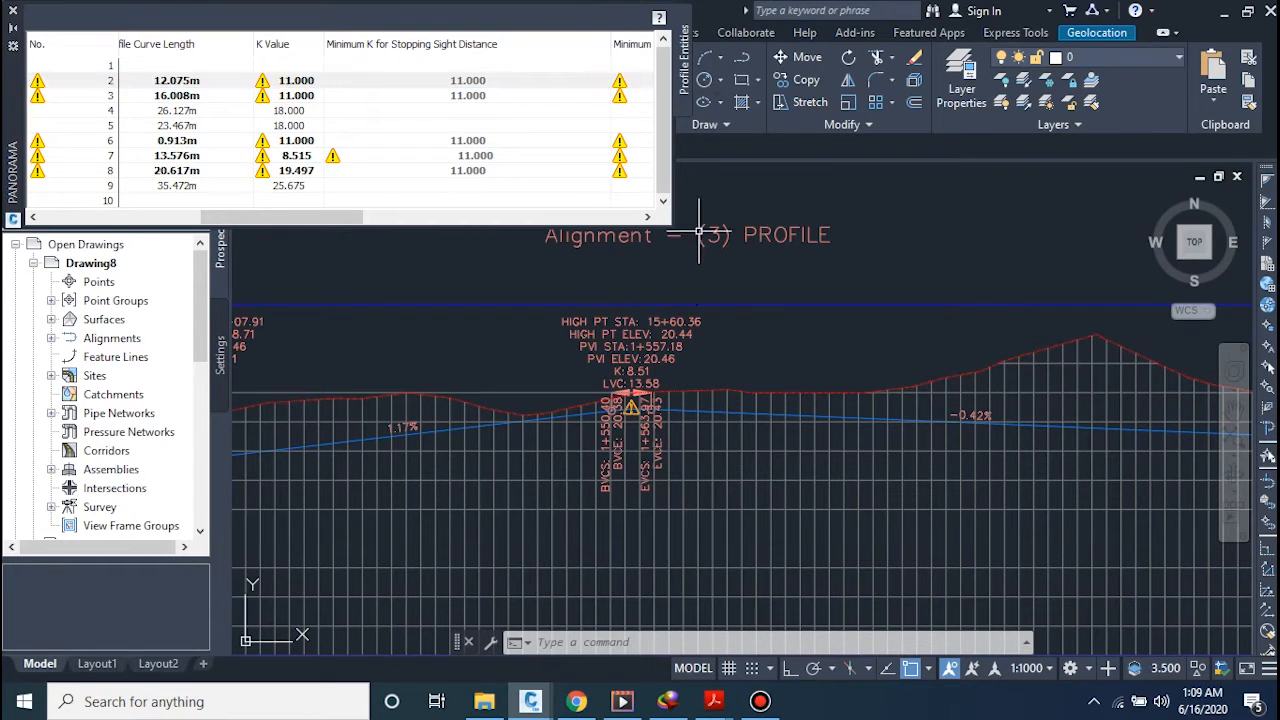
Select the layout profile, clear the profile grid view out of the way and open the Design Criteria Editor
double_click(709, 410)
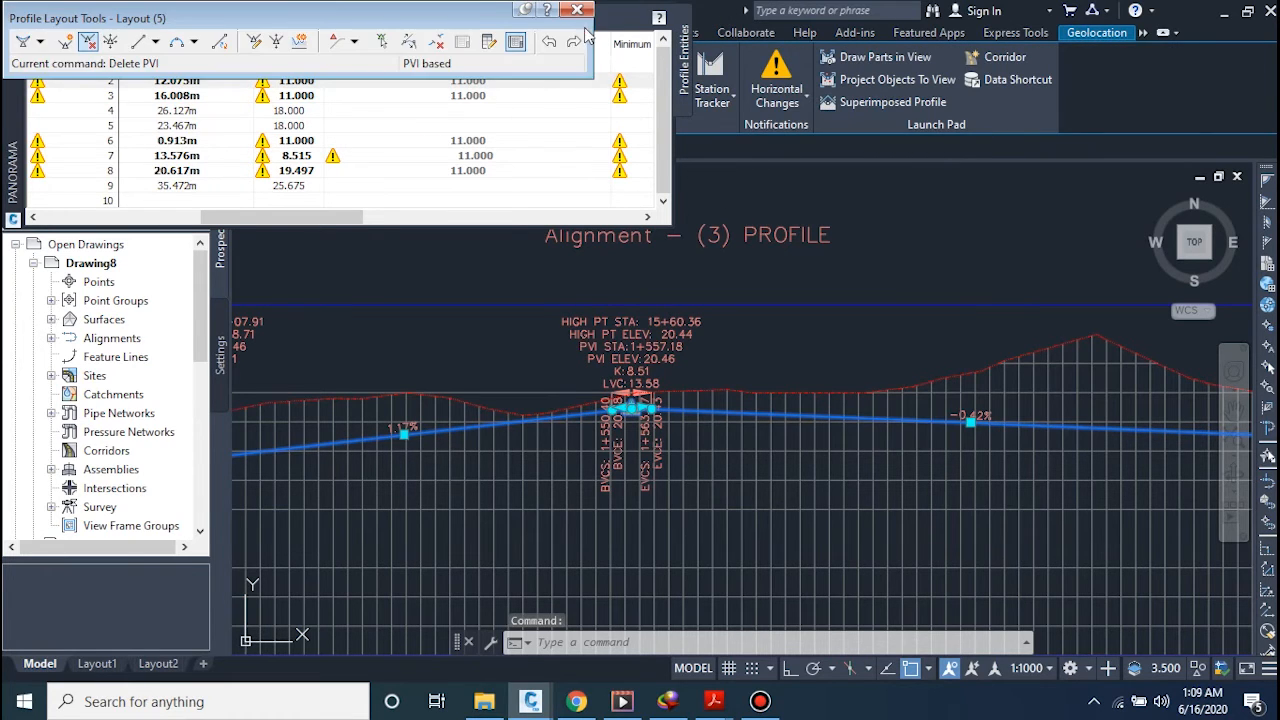
left_click_drag(600, 20, 568, 286)
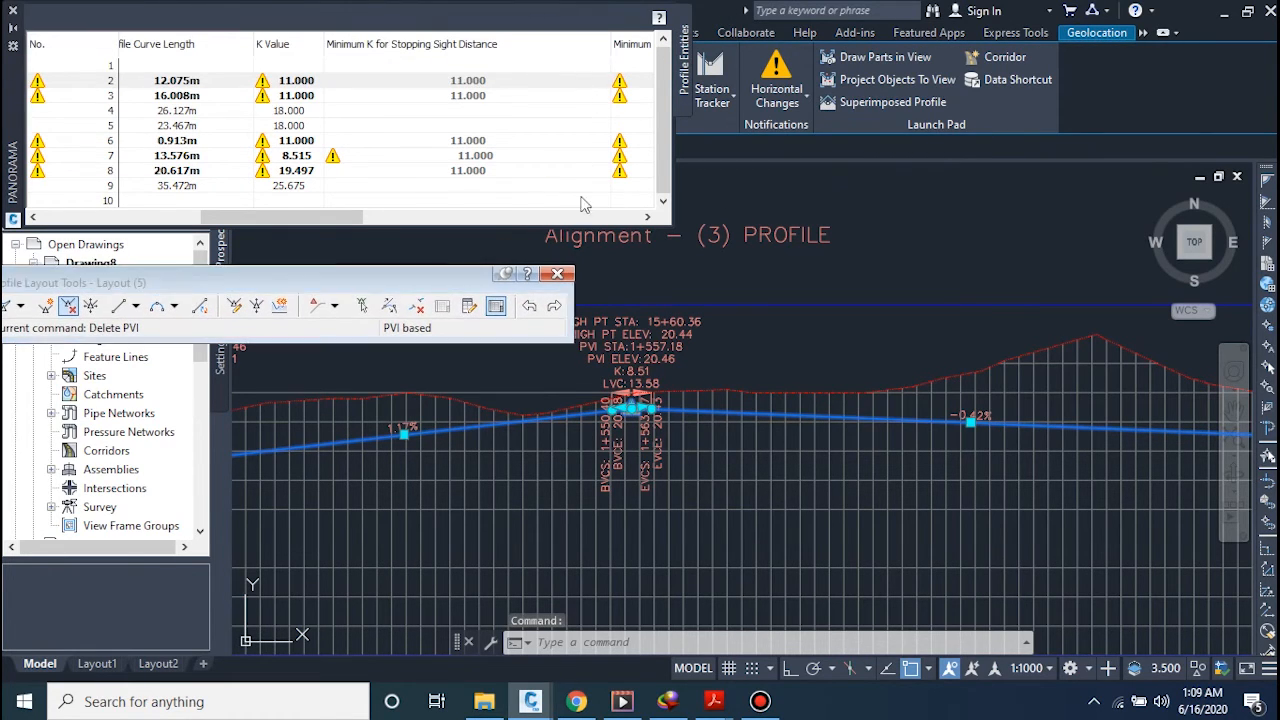
left_click(16, 34)
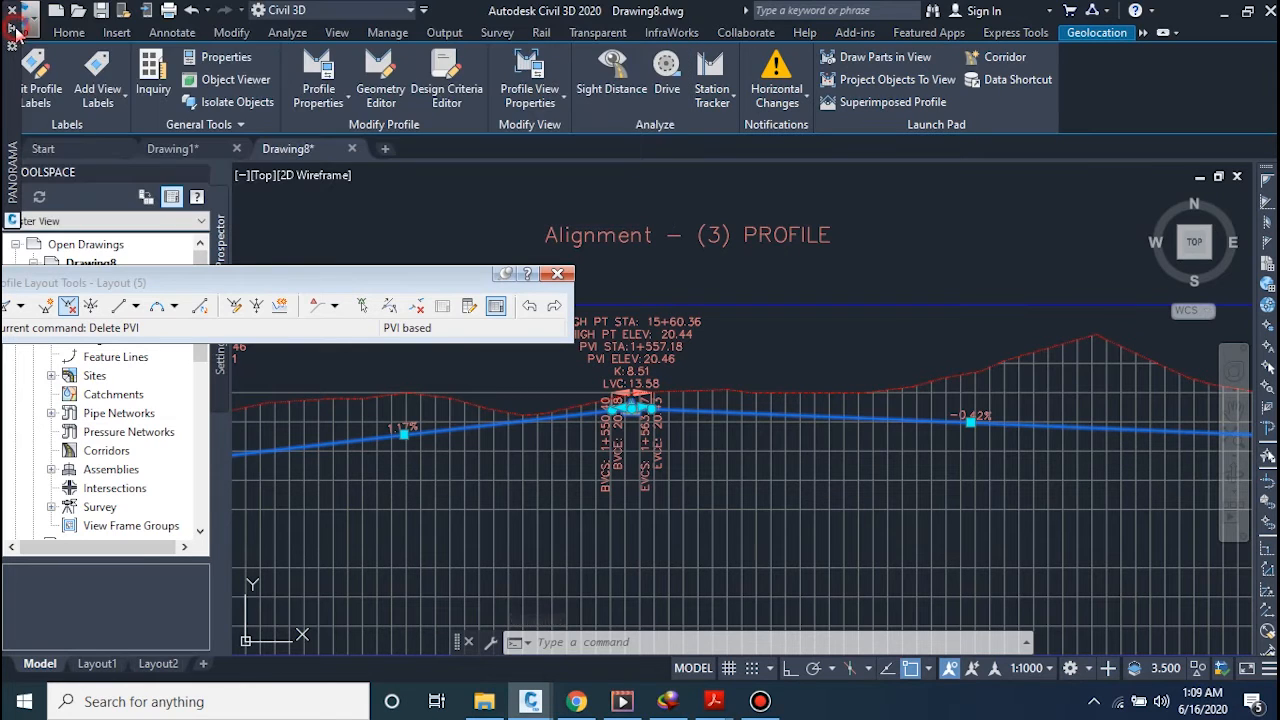
left_click(459, 104)
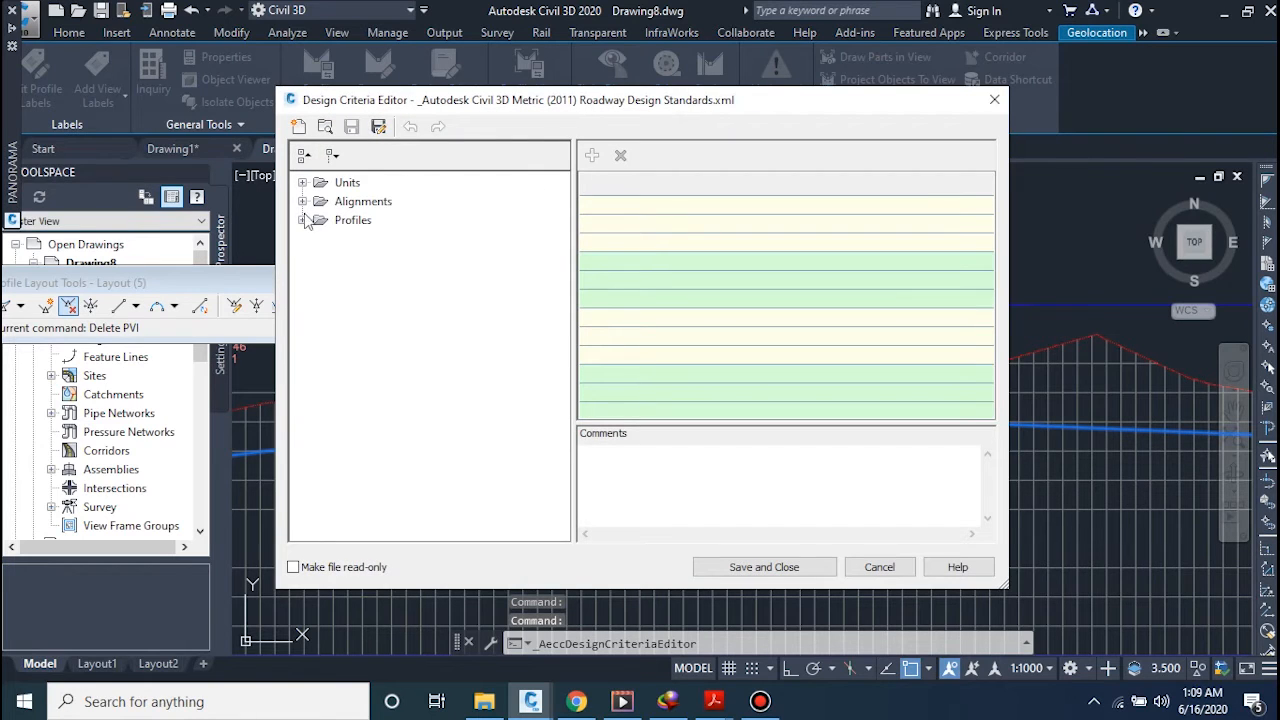
Look up the minimum K values by speed for passing sight distance in the AASHTO 2011 Standard, and leave the criteria file unmodified
left_click(302, 184)
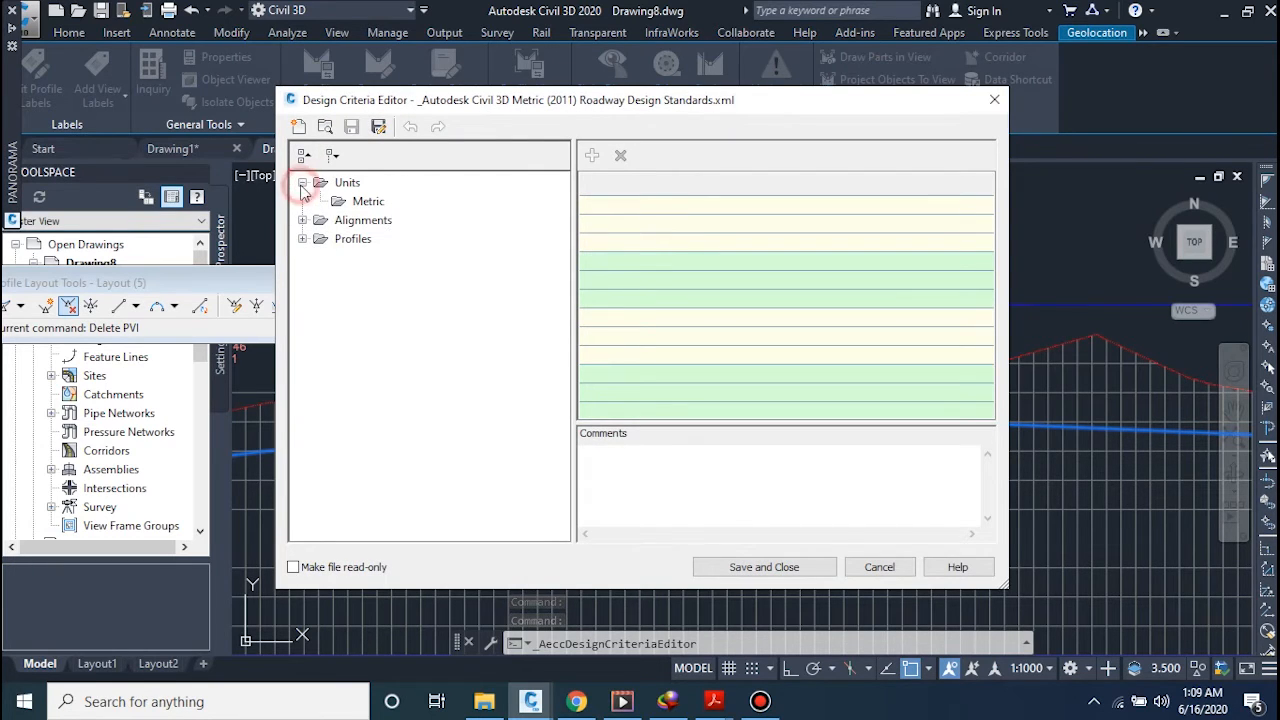
left_click(302, 220)
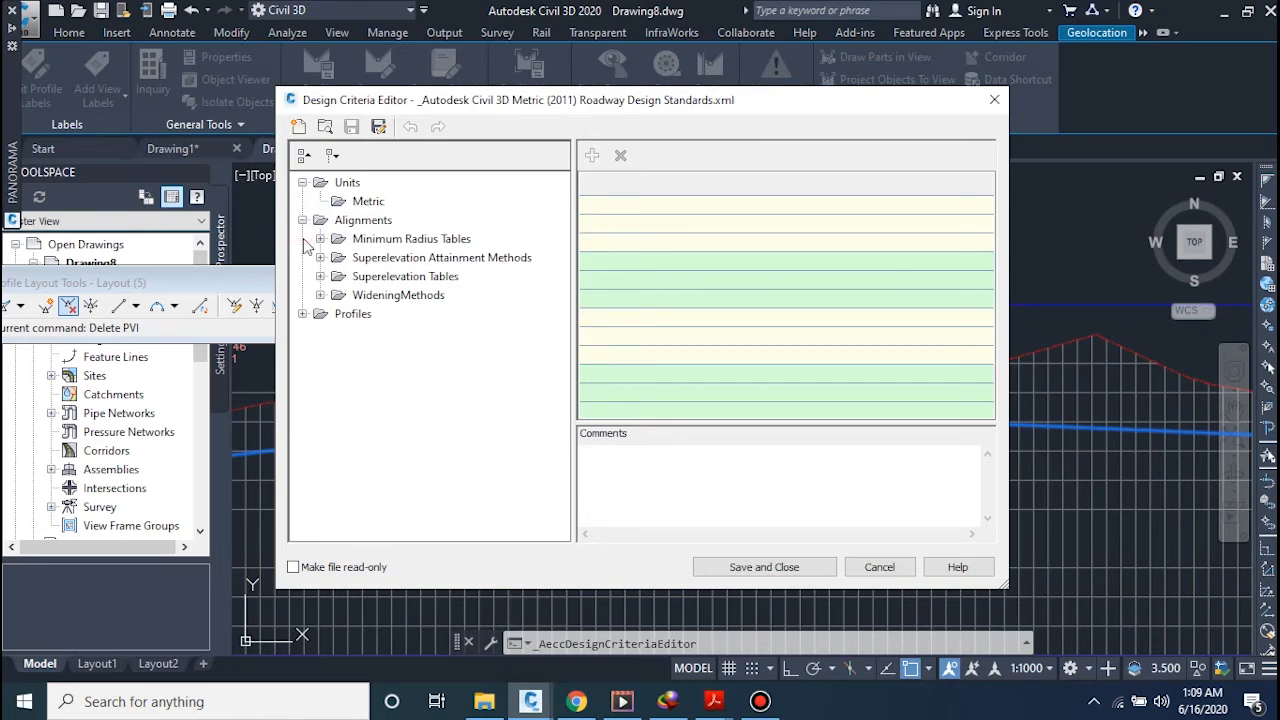
left_click(303, 314)
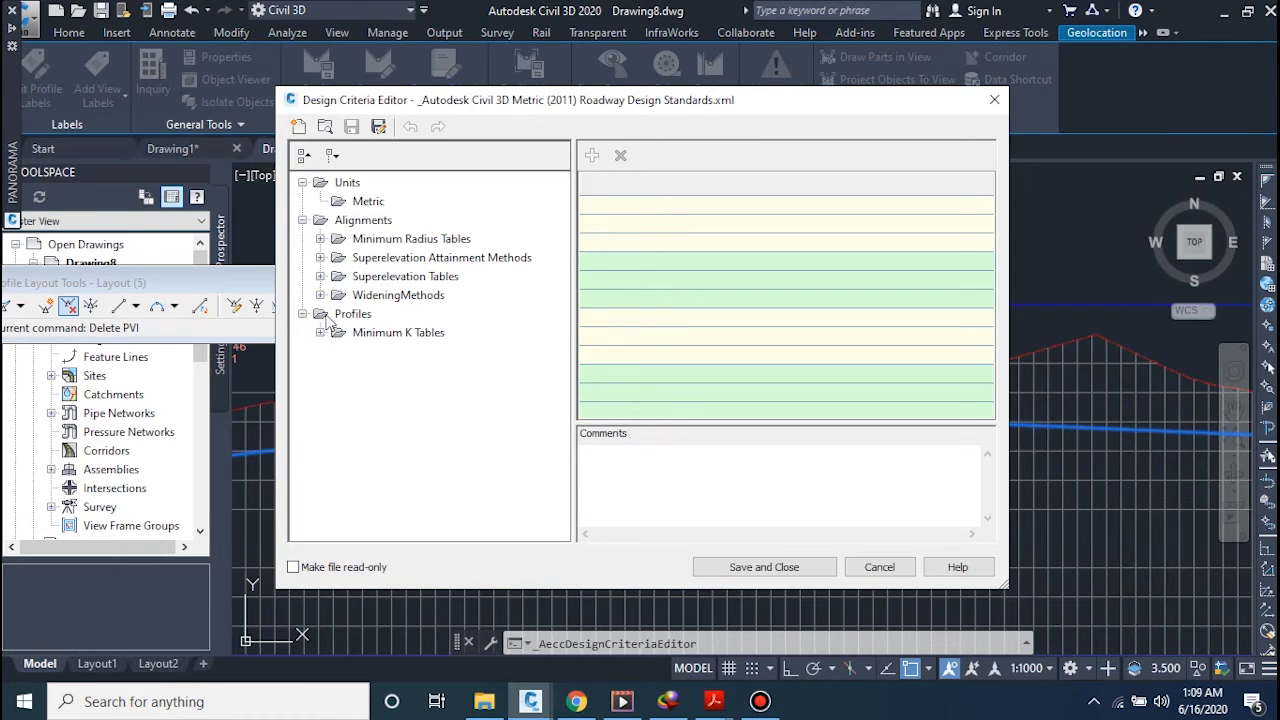
left_click(320, 332)
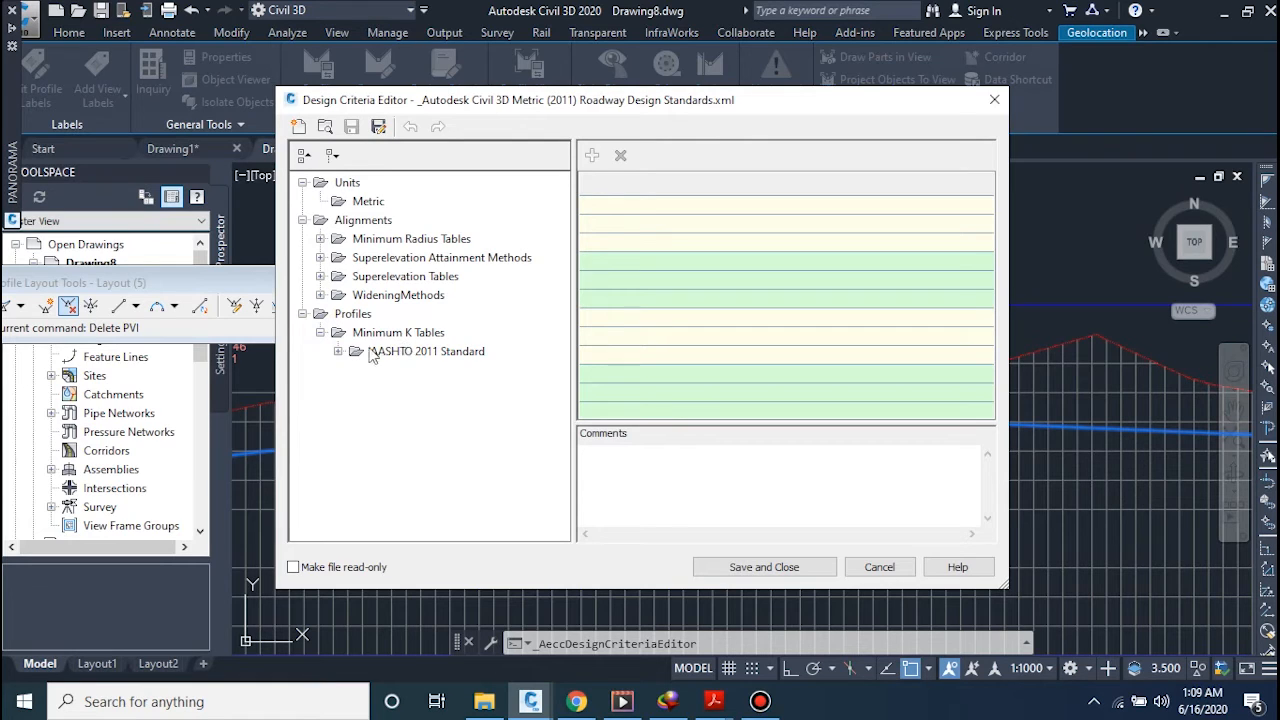
left_click(338, 352)
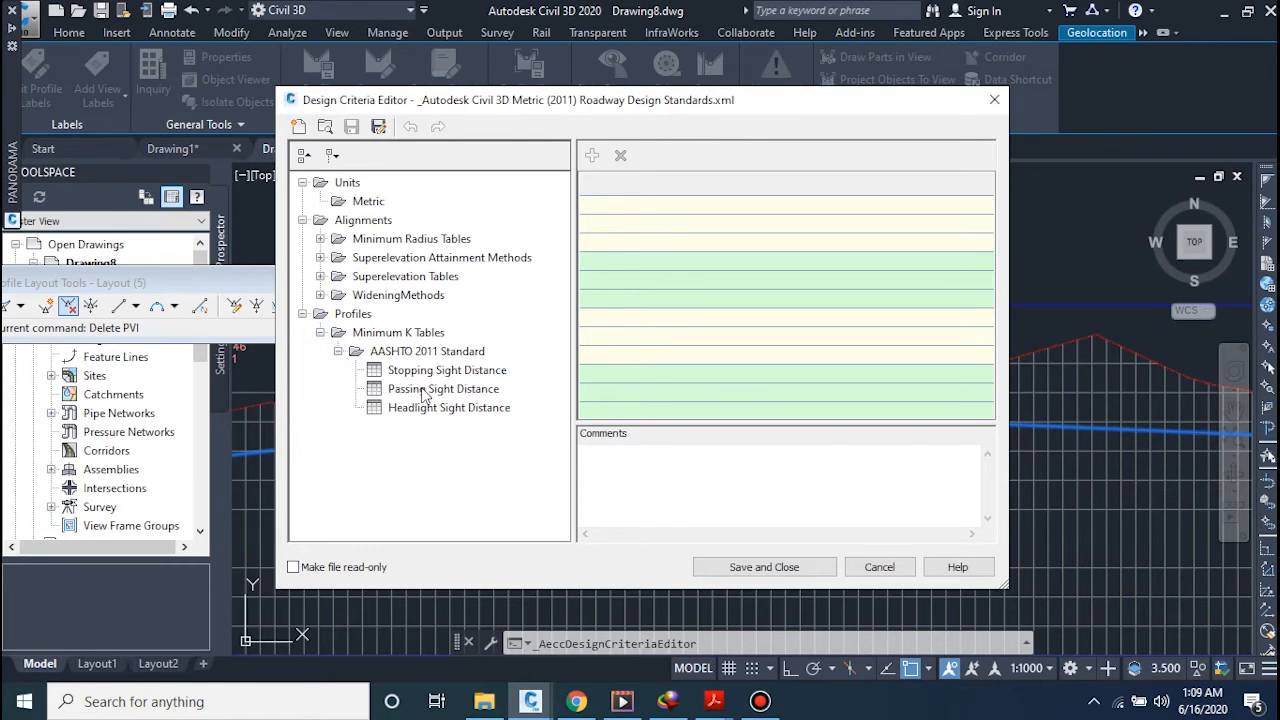
left_click_drag(424, 395, 428, 398)
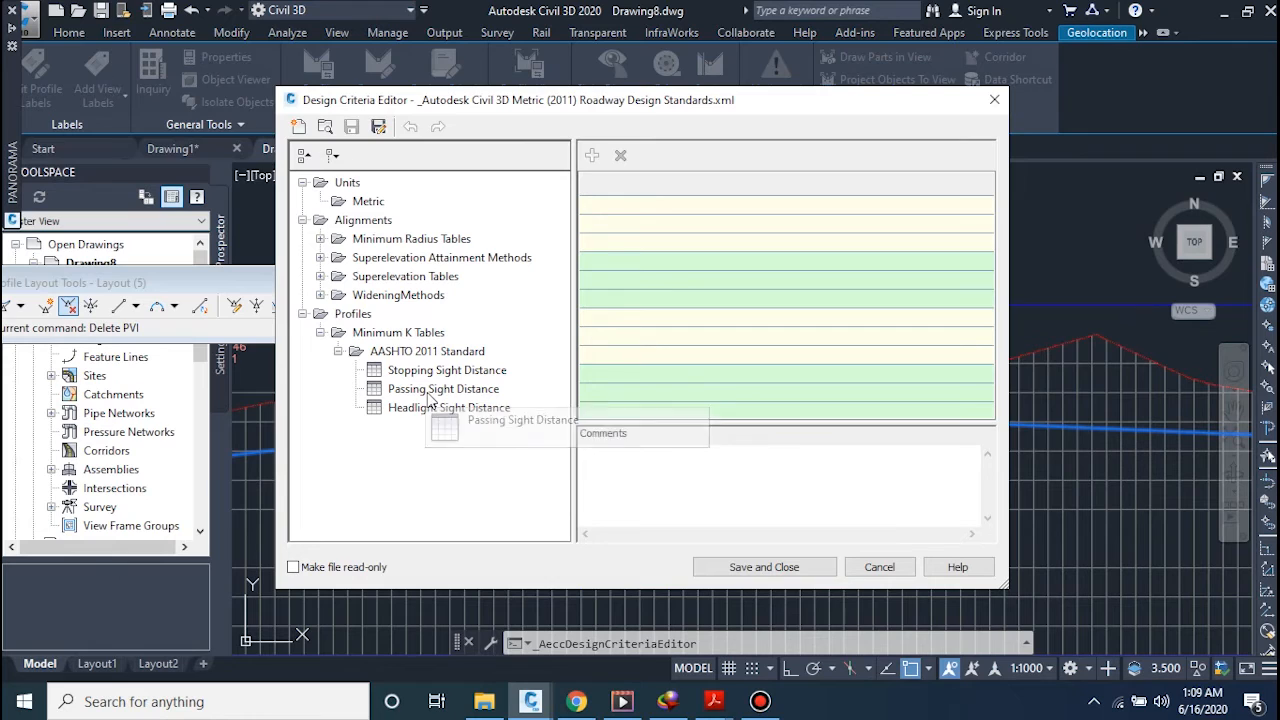
left_click(430, 395)
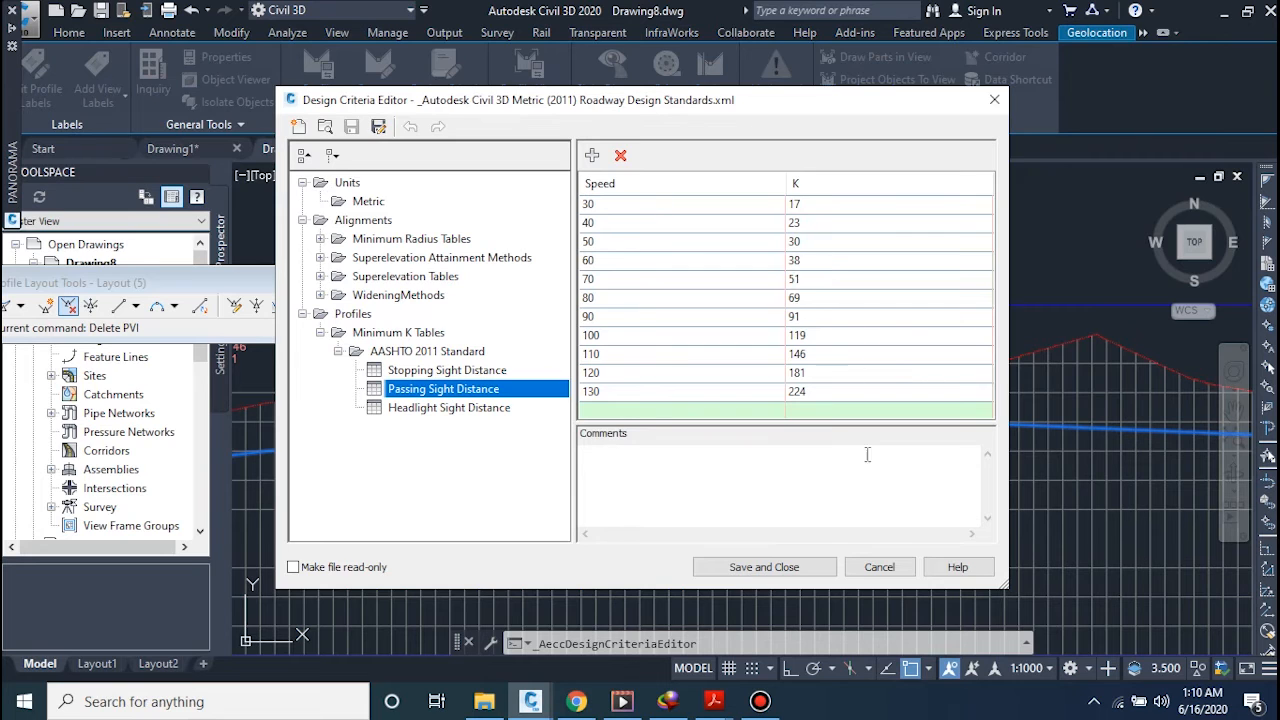
left_click(871, 566)
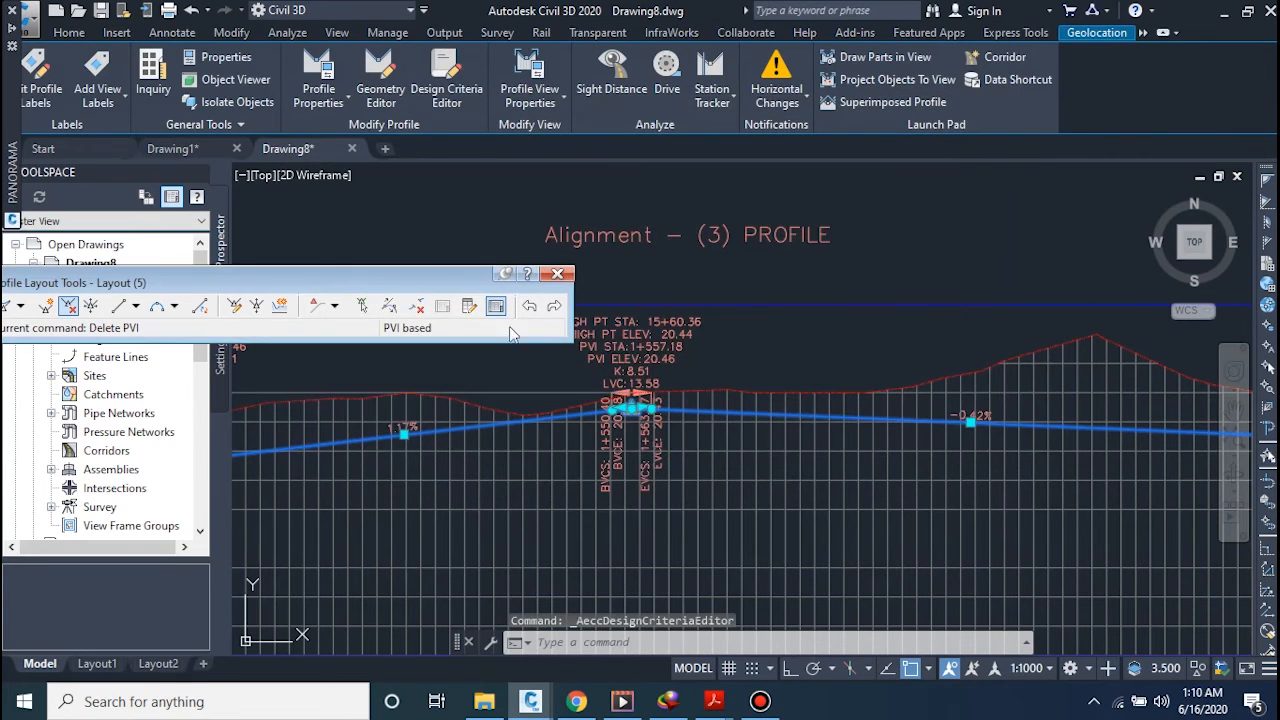
Set the K values of PVIs 2 and 3 to 38 in the profile grid view
mouse_move(10, 155)
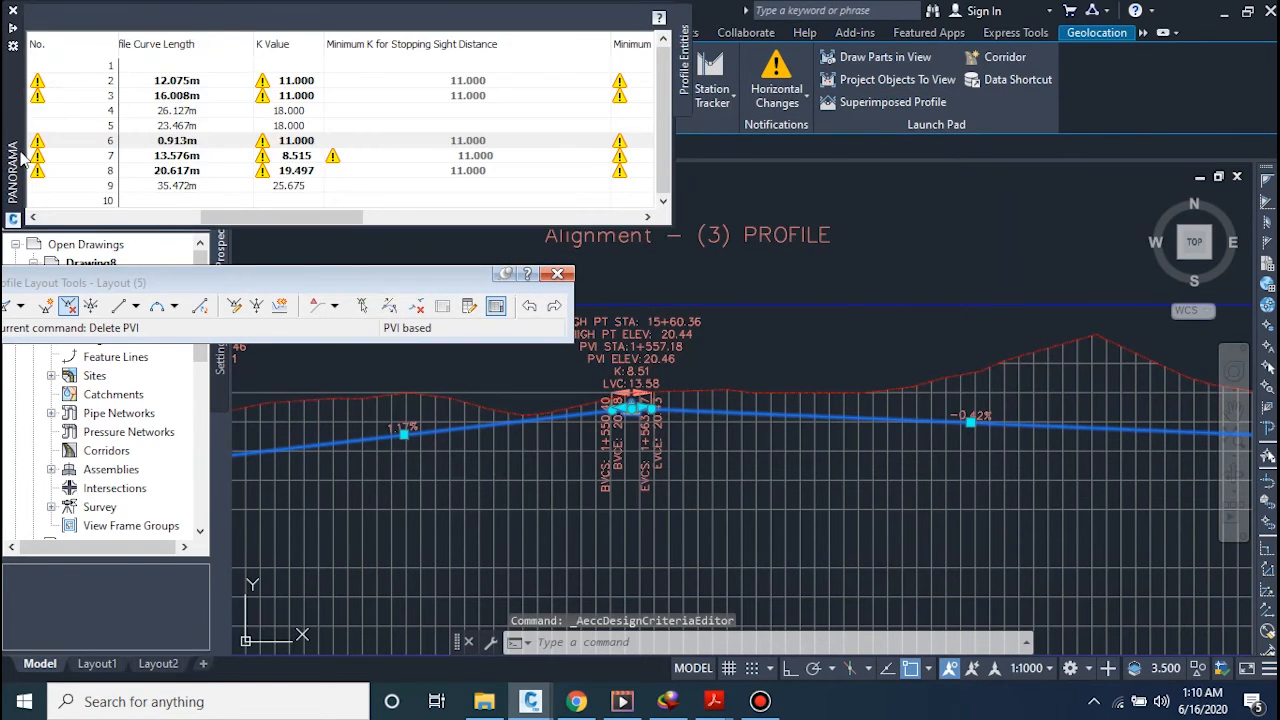
left_click(298, 81)
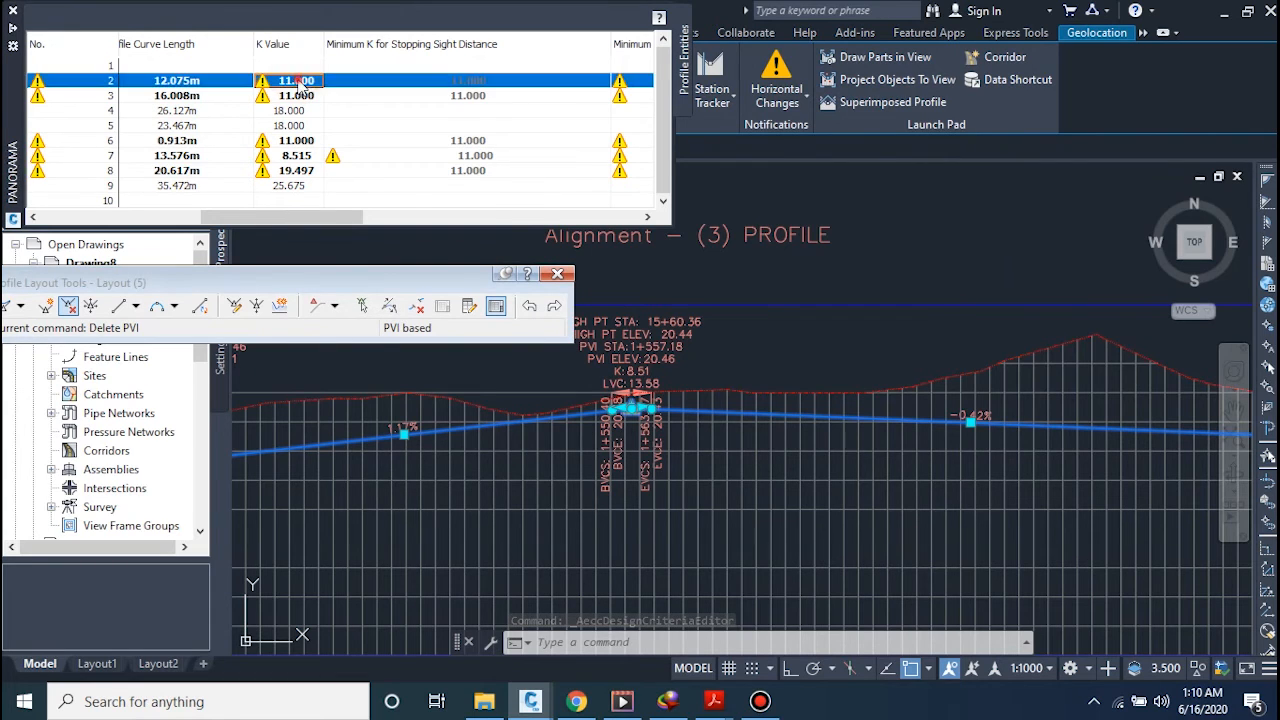
left_click(301, 82)
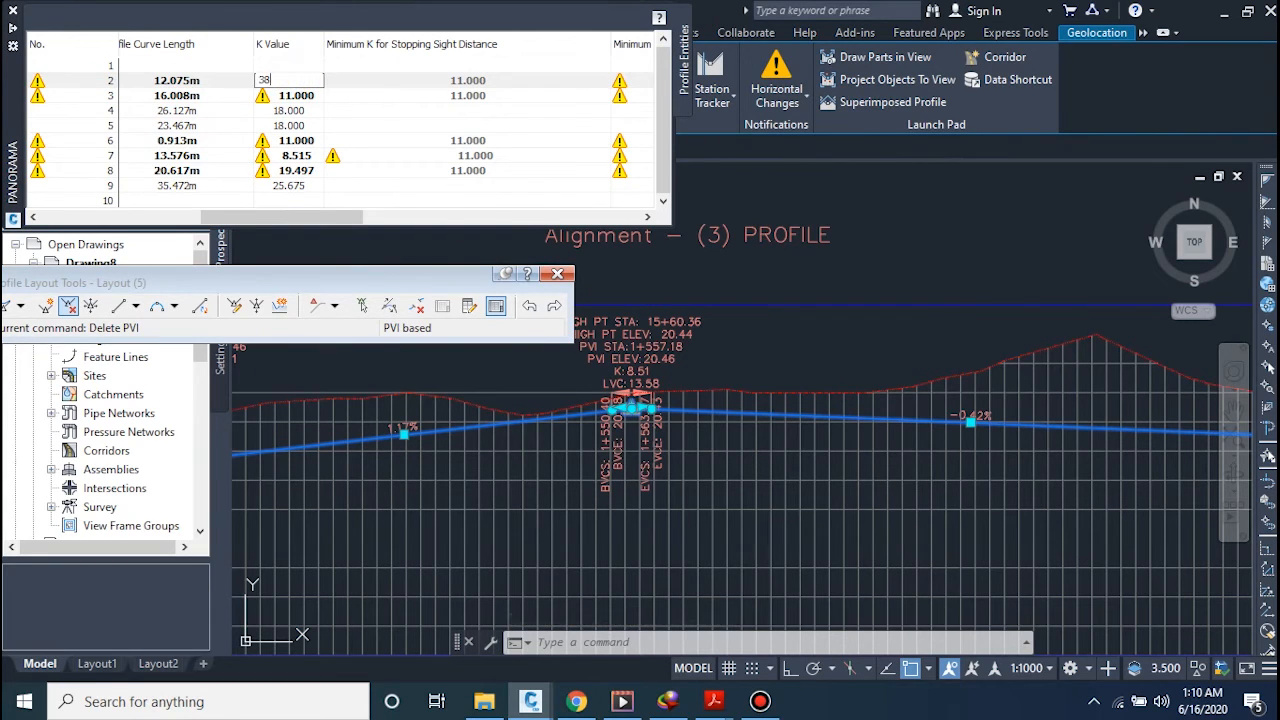
type("38")
left_click(301, 95)
left_click(300, 95)
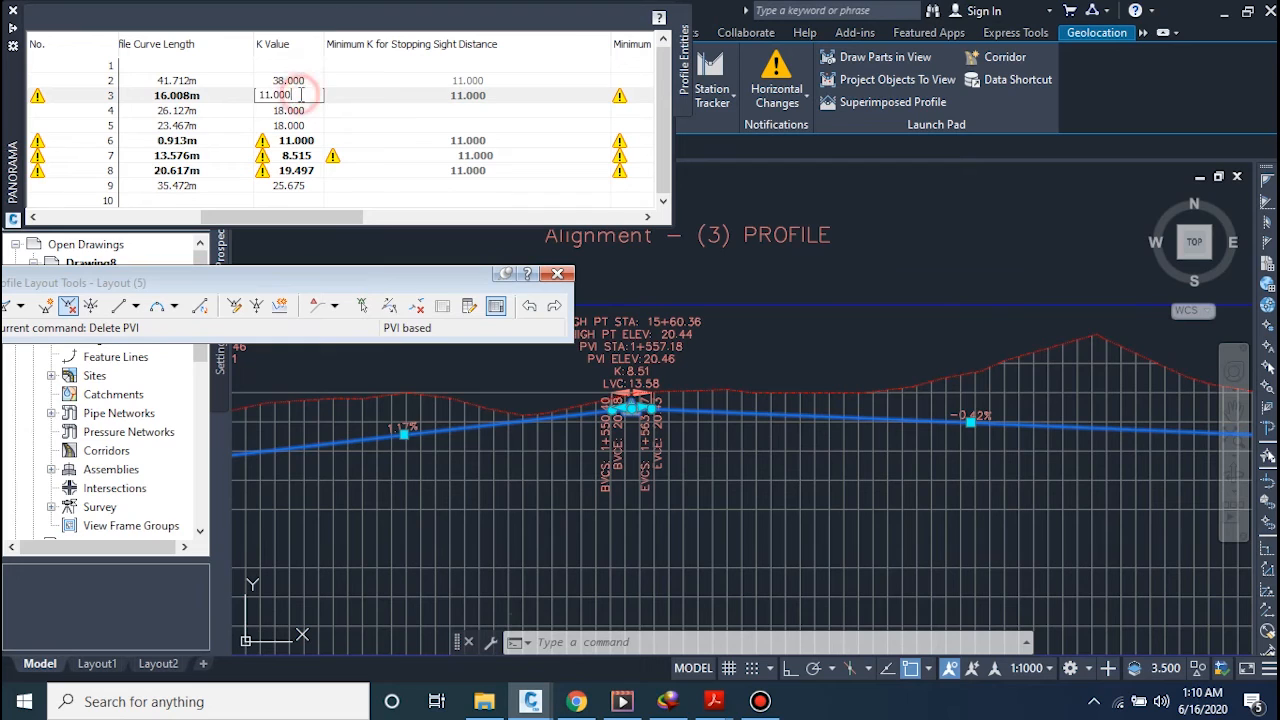
double_click(298, 95)
type("3")
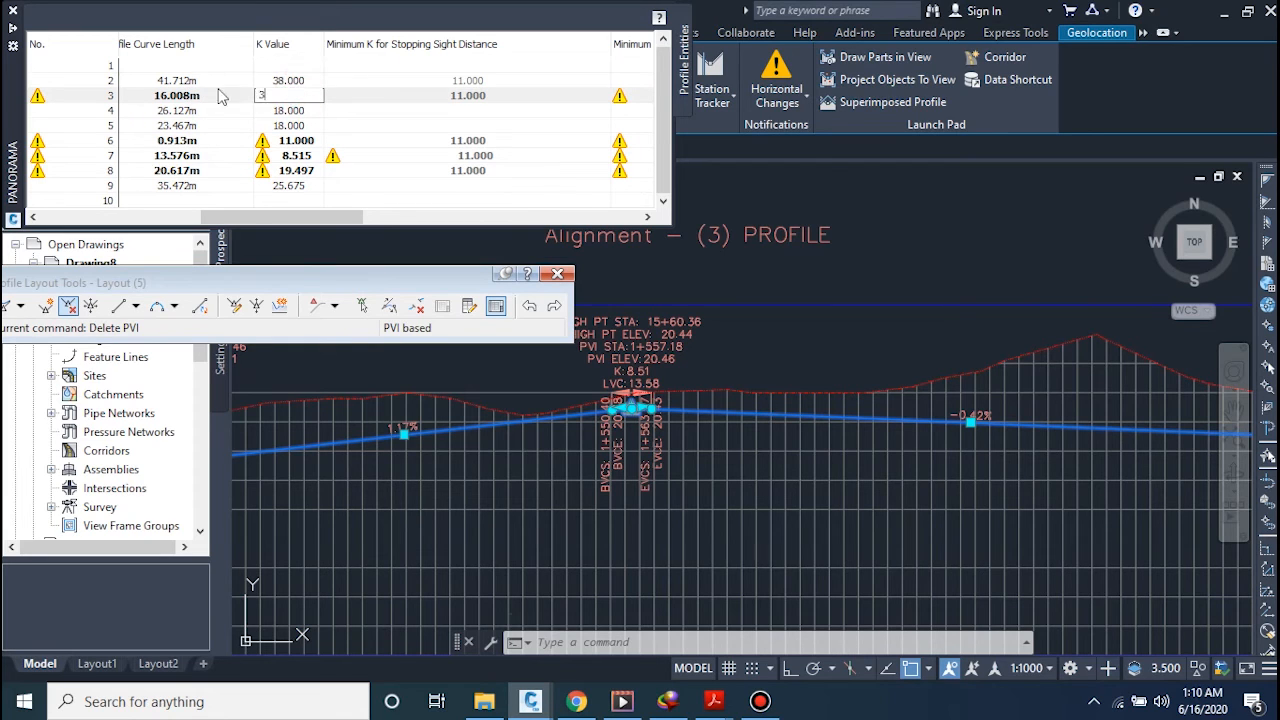
type("8")
Set the K values of PVIs 6 and 7 to 38
left_click(301, 140)
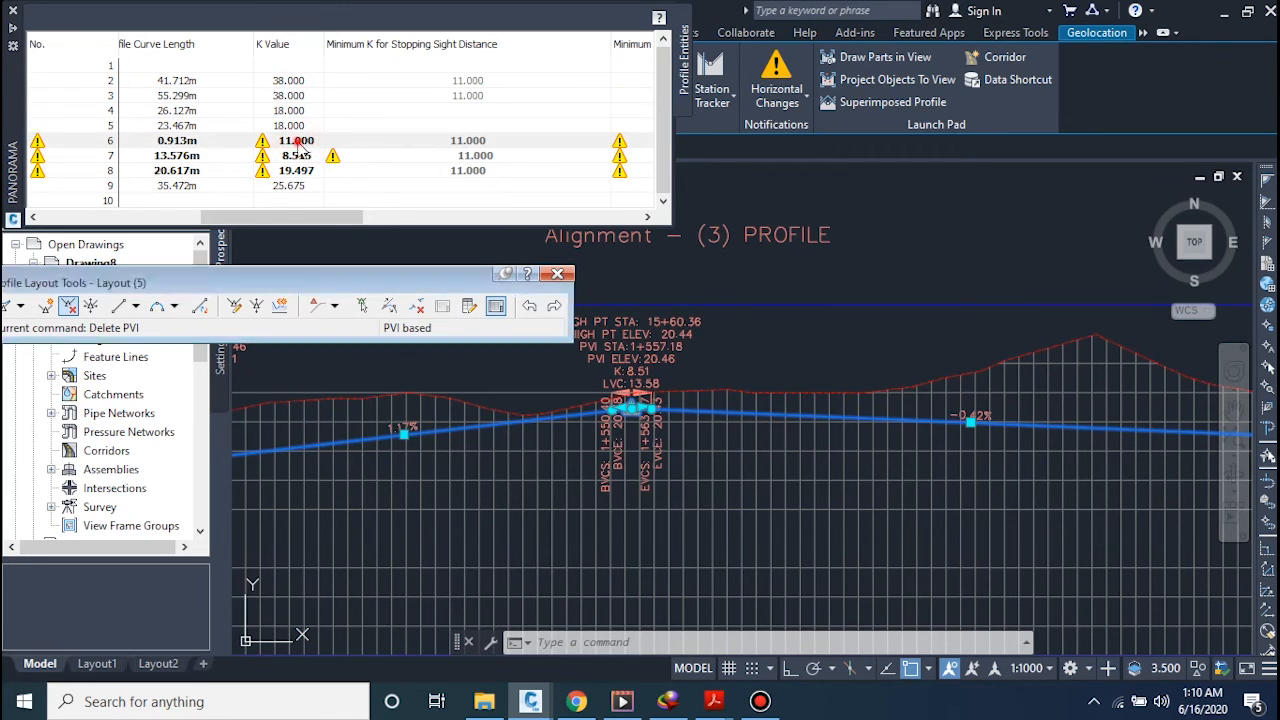
left_click(302, 140)
double_click(302, 140)
type("38")
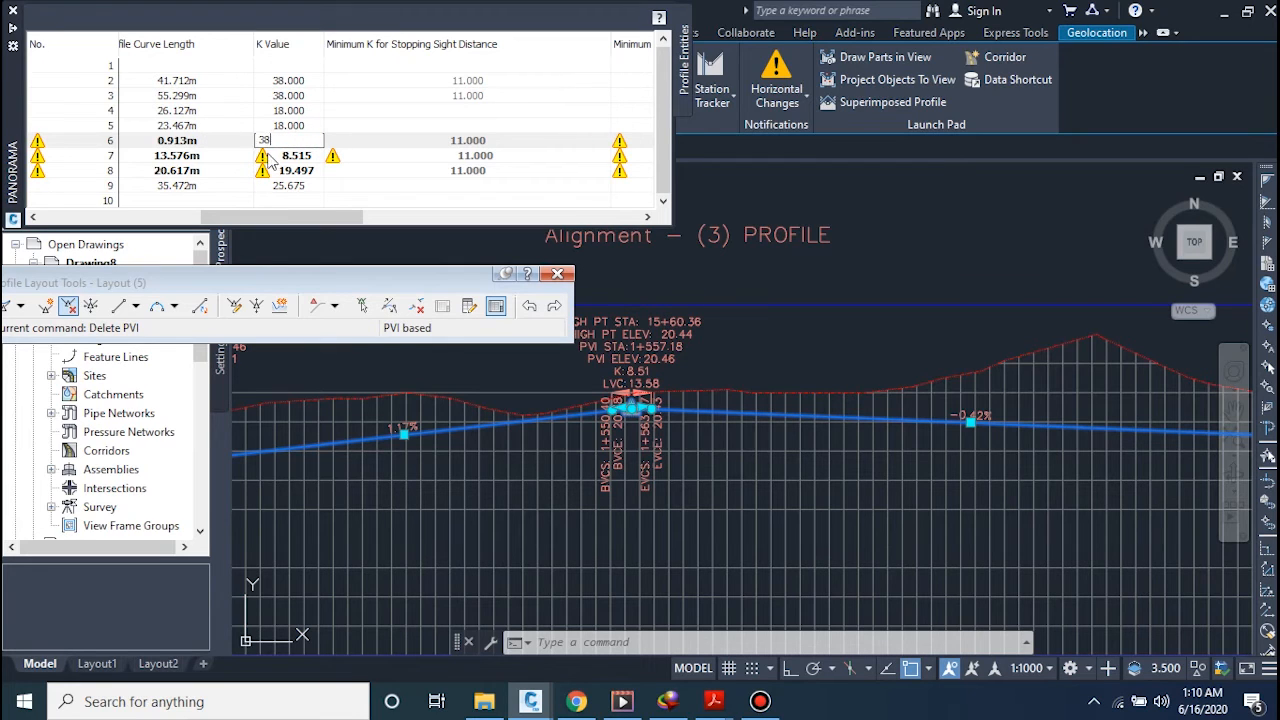
left_click(287, 157)
left_click(298, 155)
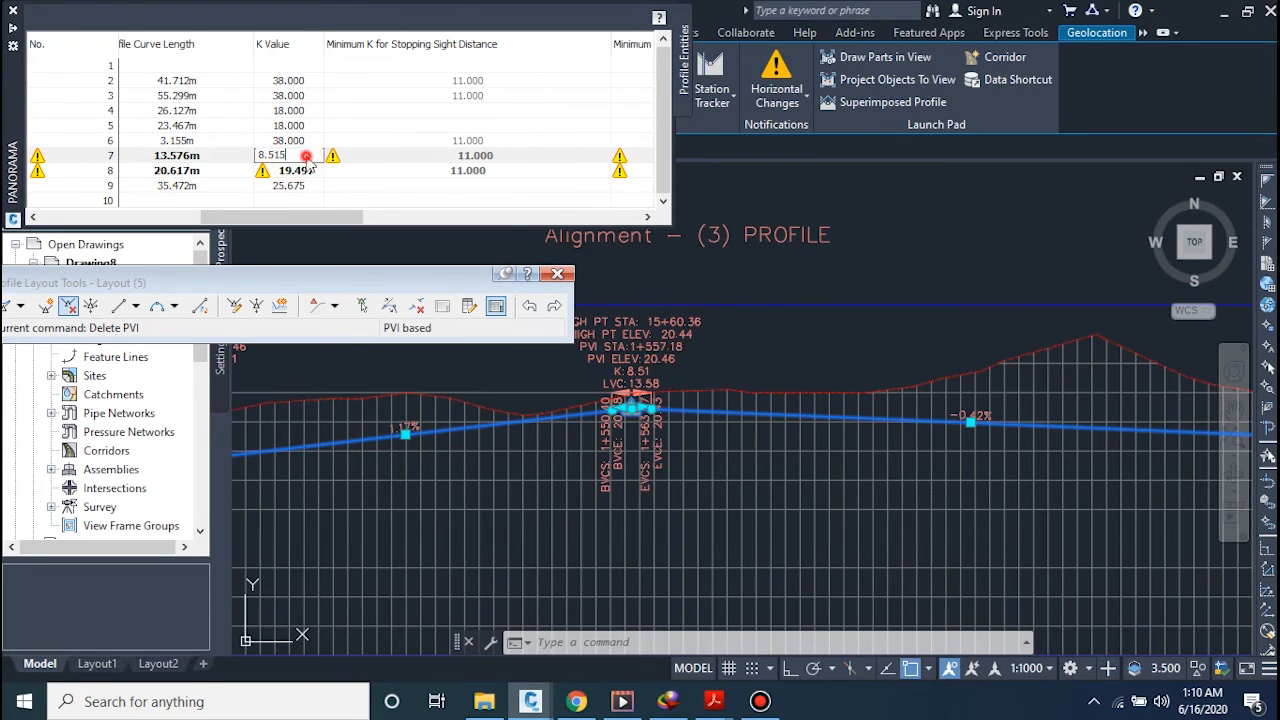
double_click(305, 156)
type("38")
left_click(288, 172)
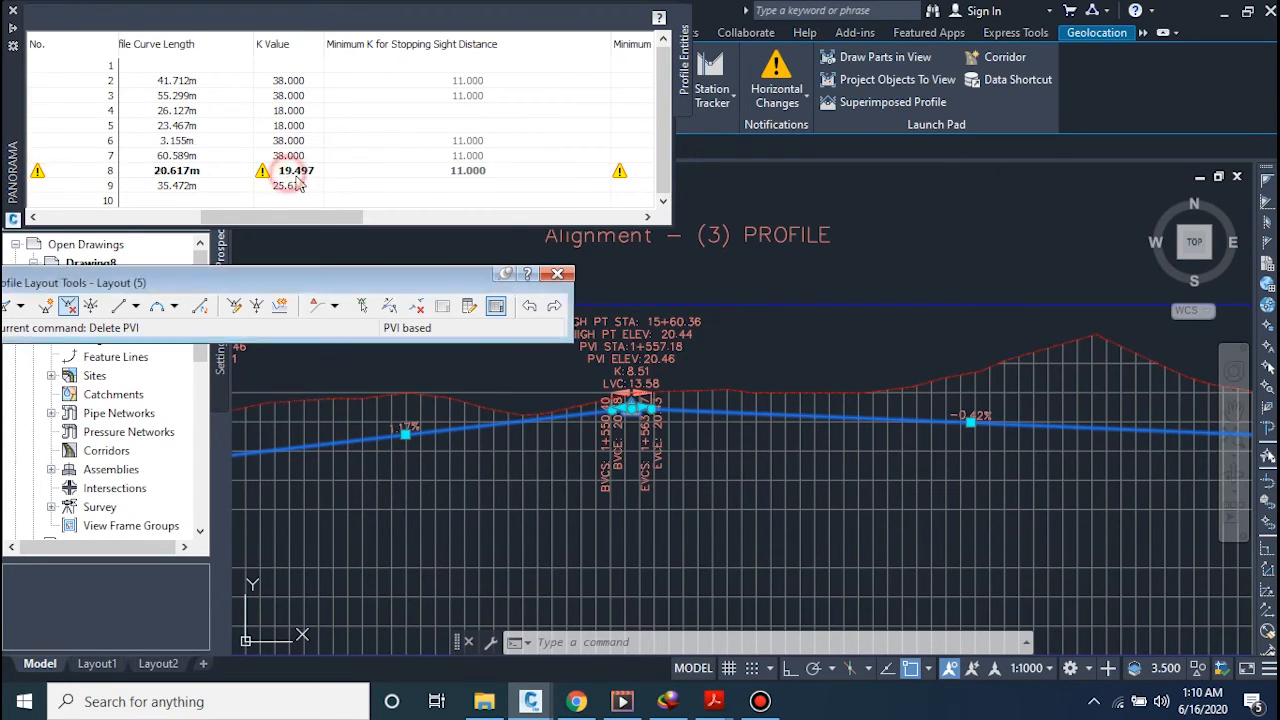
left_click(305, 171)
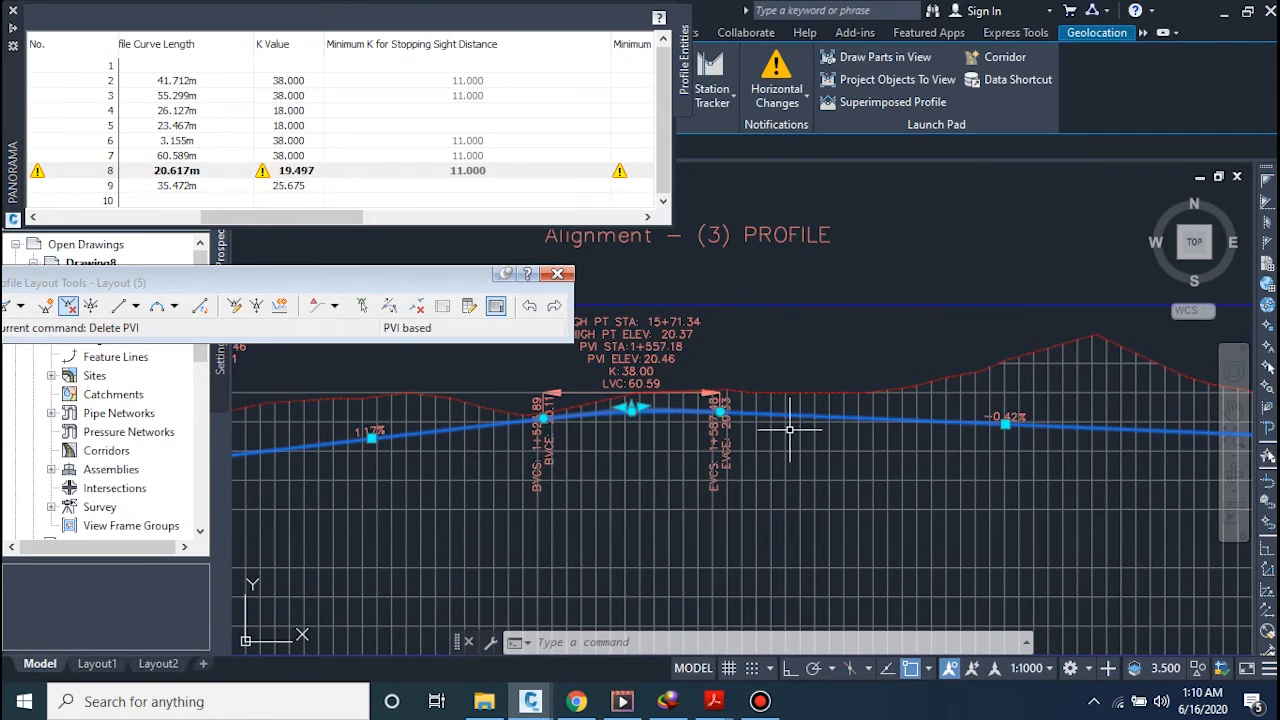
Try a K value of 12 on the crest curve of PVI 7 and set it back to 38
mouse_move(12, 170)
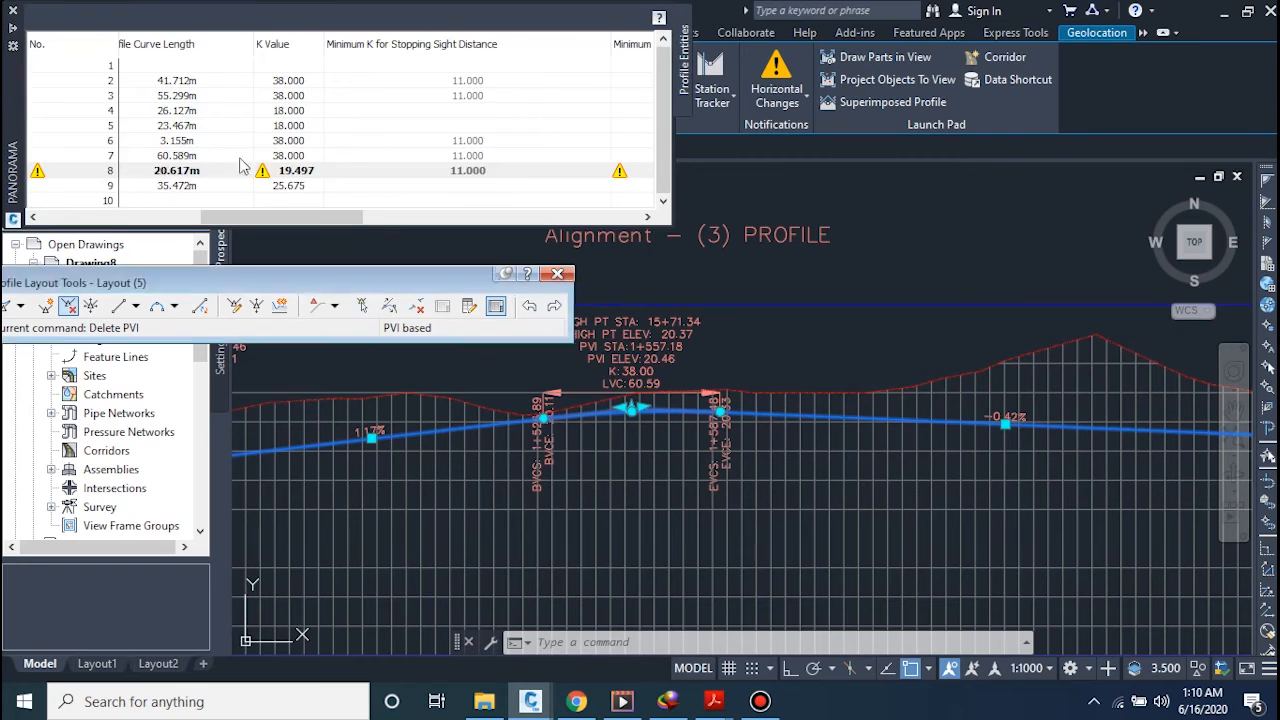
left_click(296, 158)
left_click(296, 157)
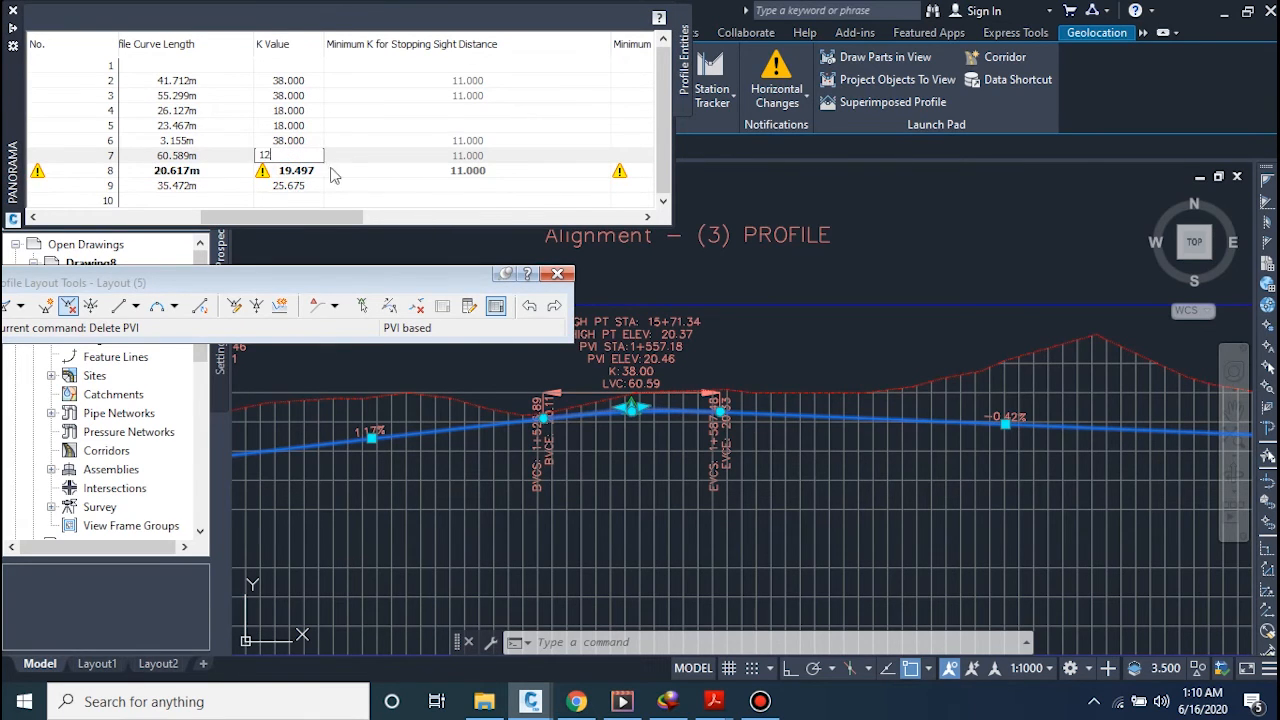
type("12")
left_click(343, 157)
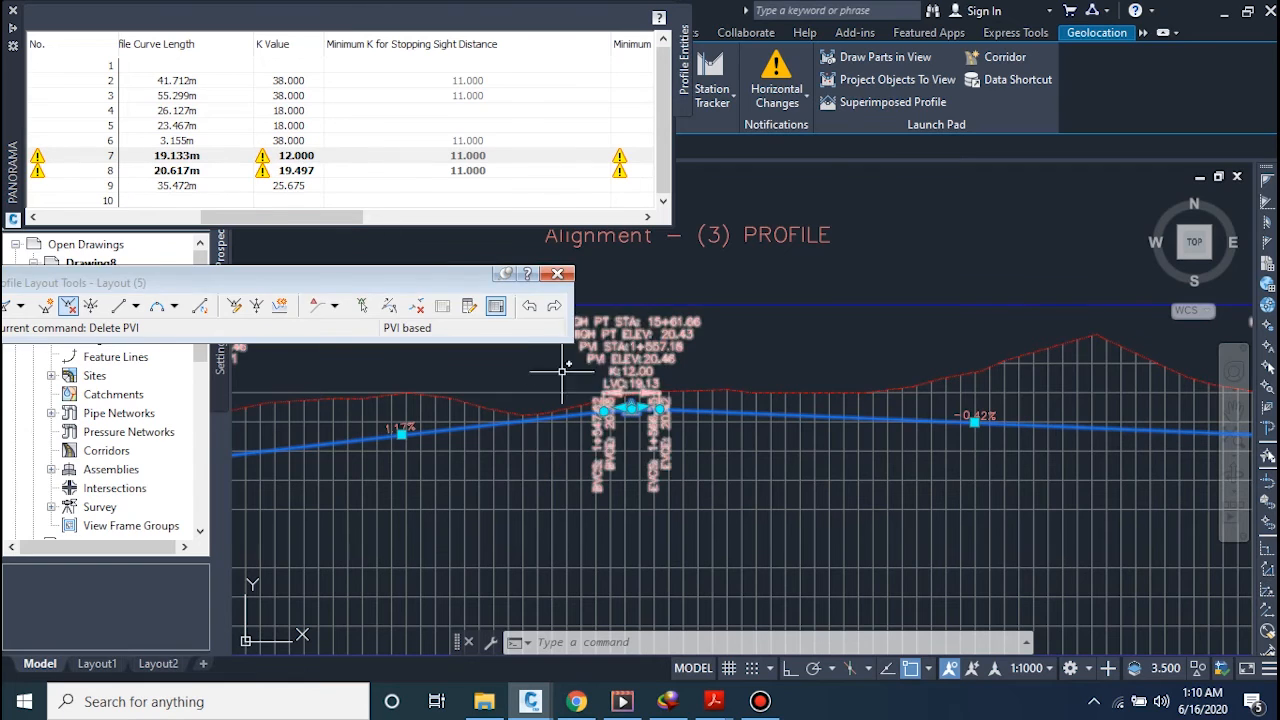
left_click(296, 158)
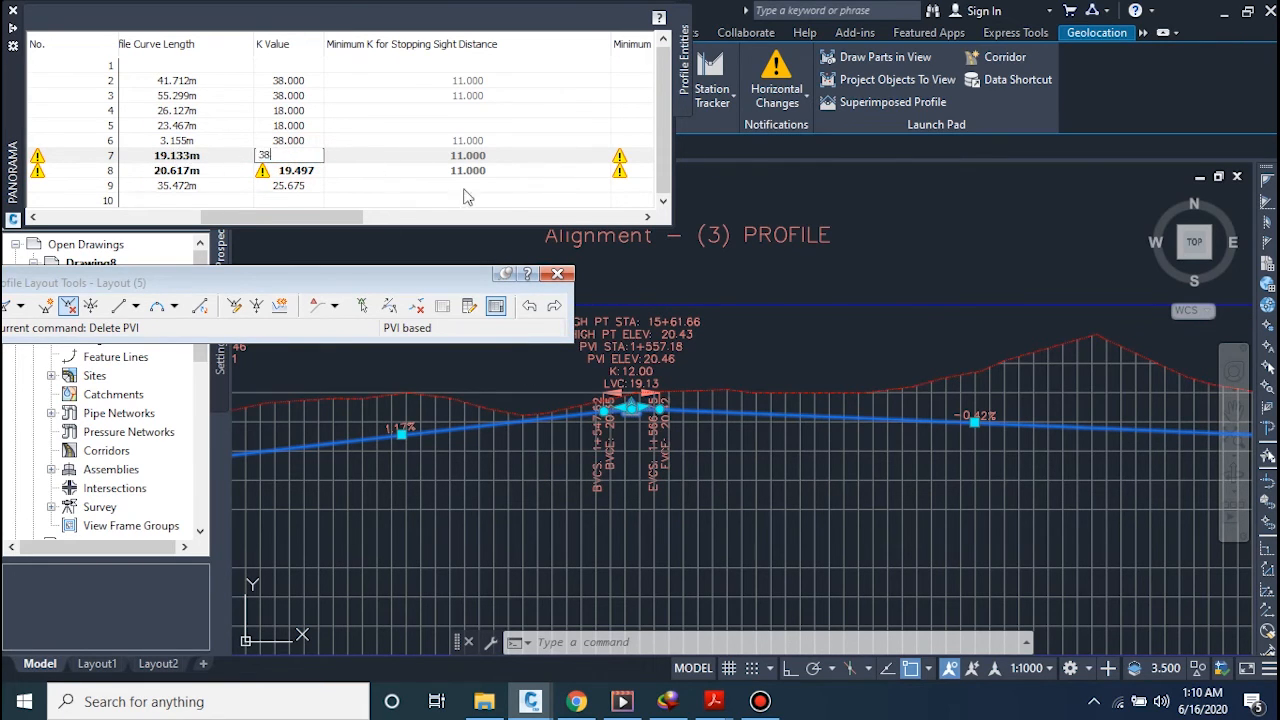
type("38")
left_click(708, 340)
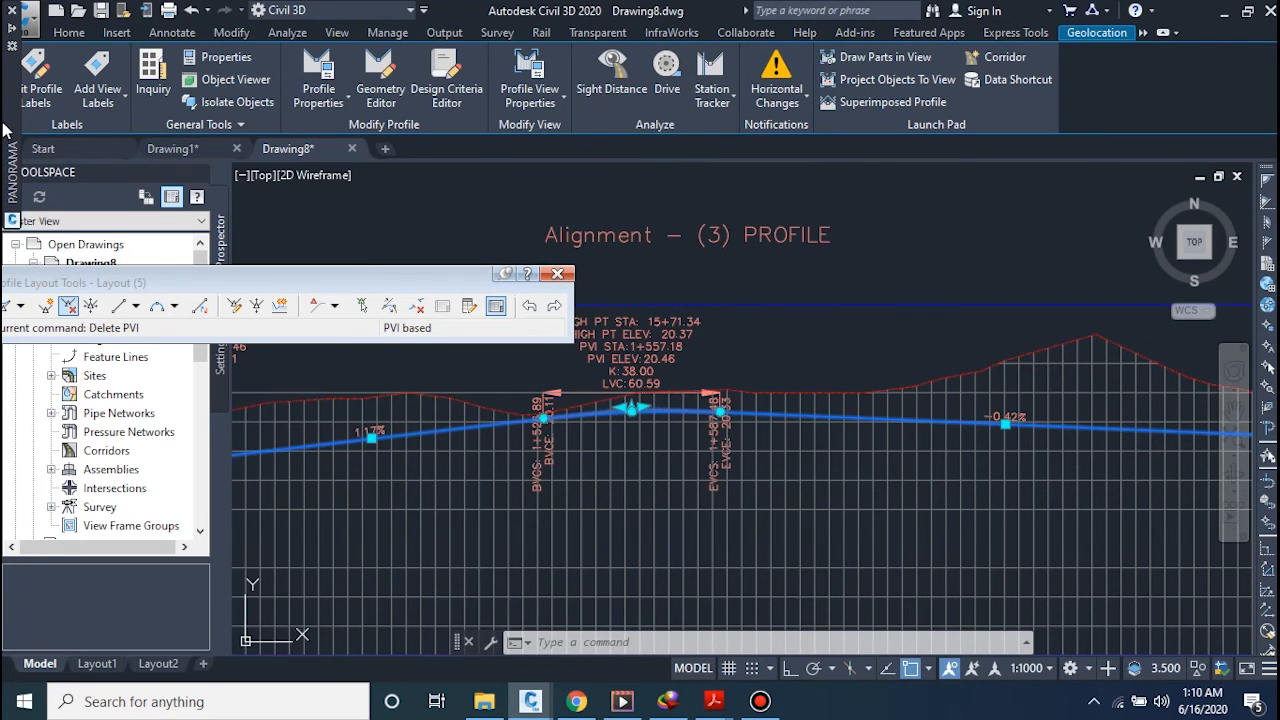
Set the K value of PVI 8 to 38 and close the profile grid view
mouse_move(8, 150)
left_click(305, 174)
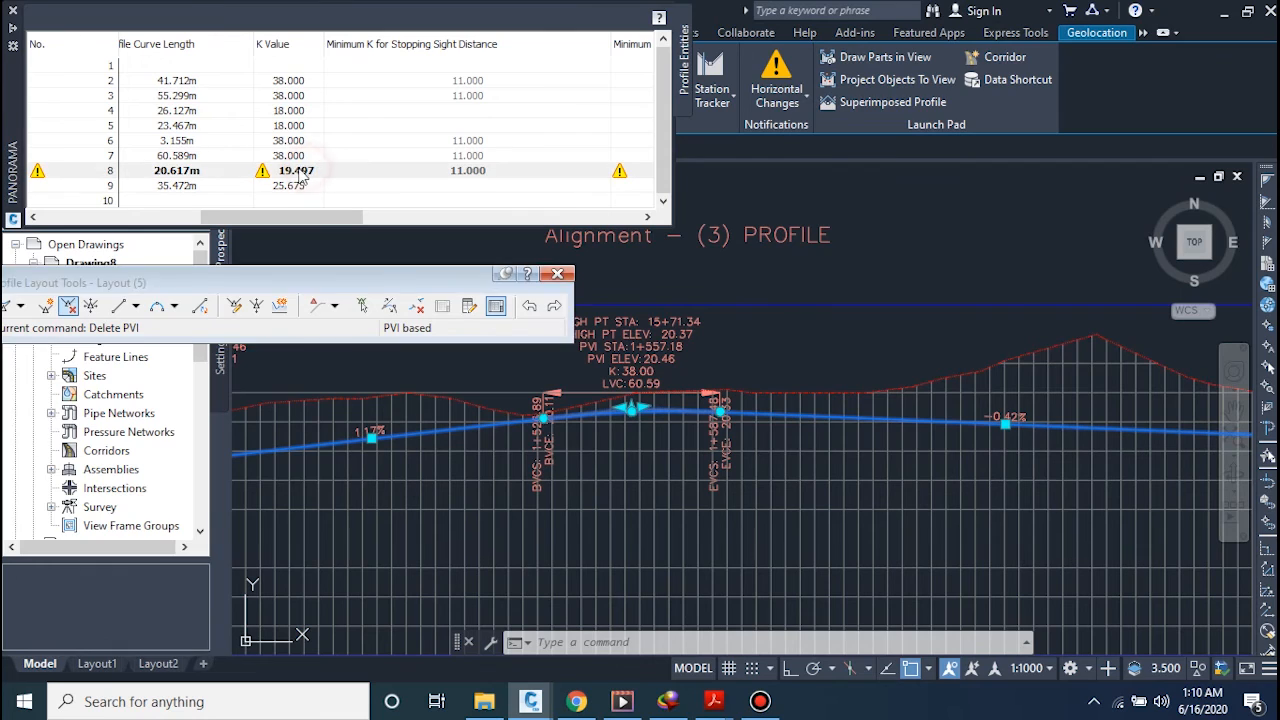
left_click(298, 171)
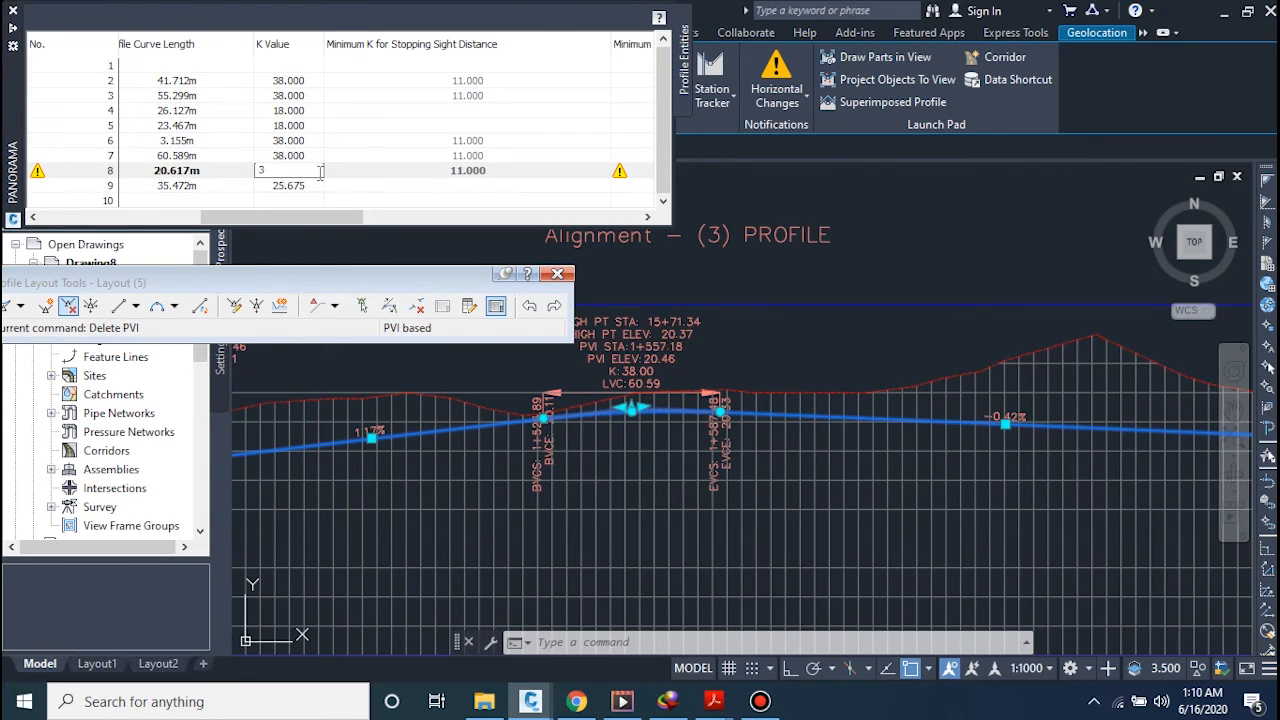
type("38")
key("Return")
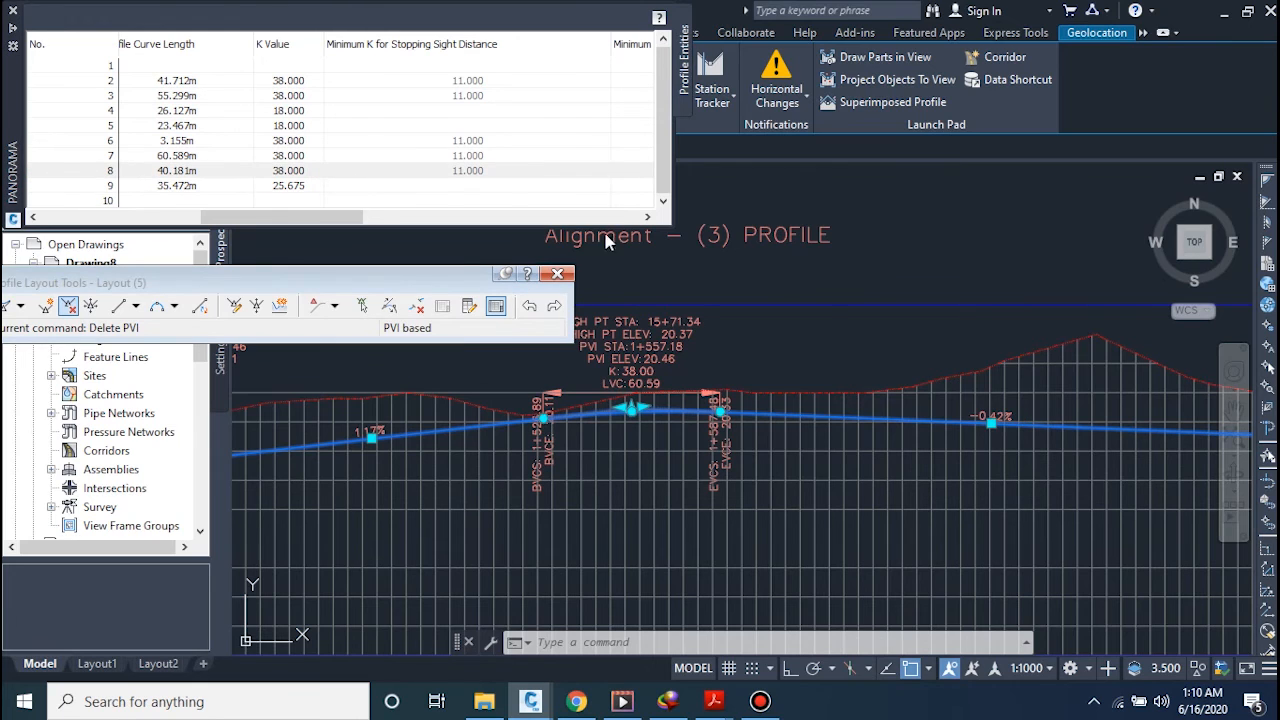
left_click(498, 306)
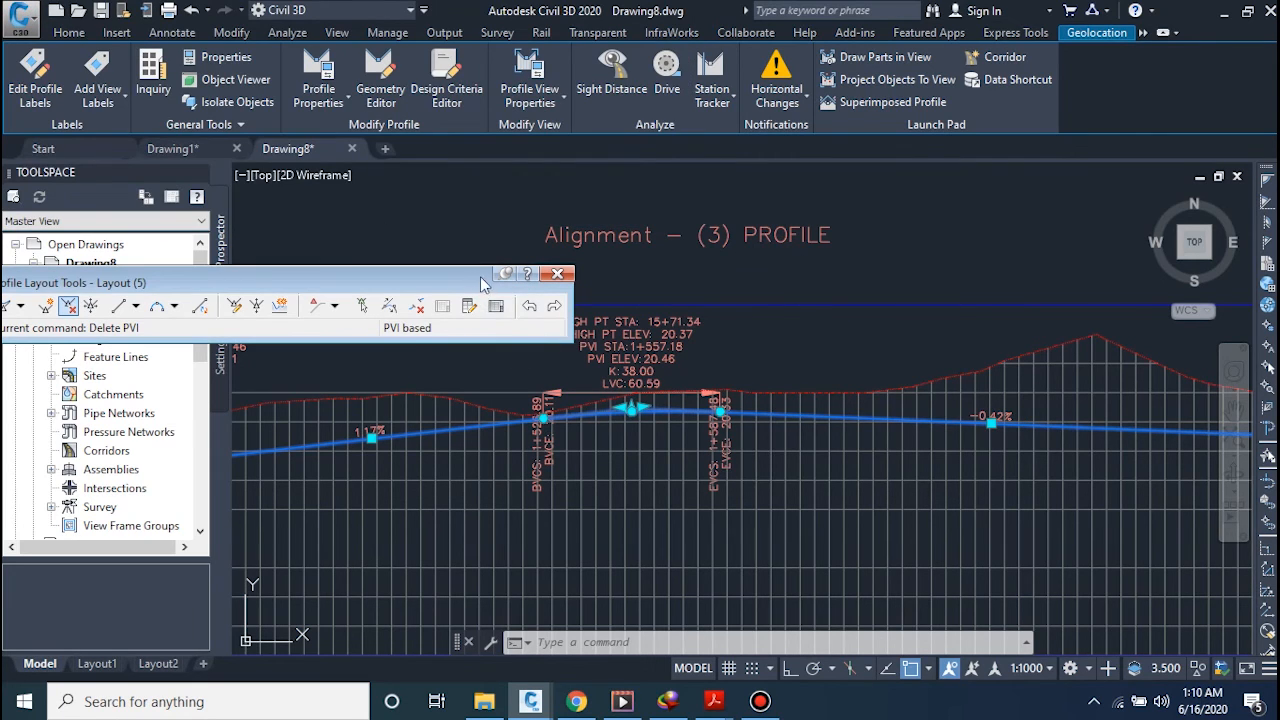
left_click_drag(477, 283, 485, 19)
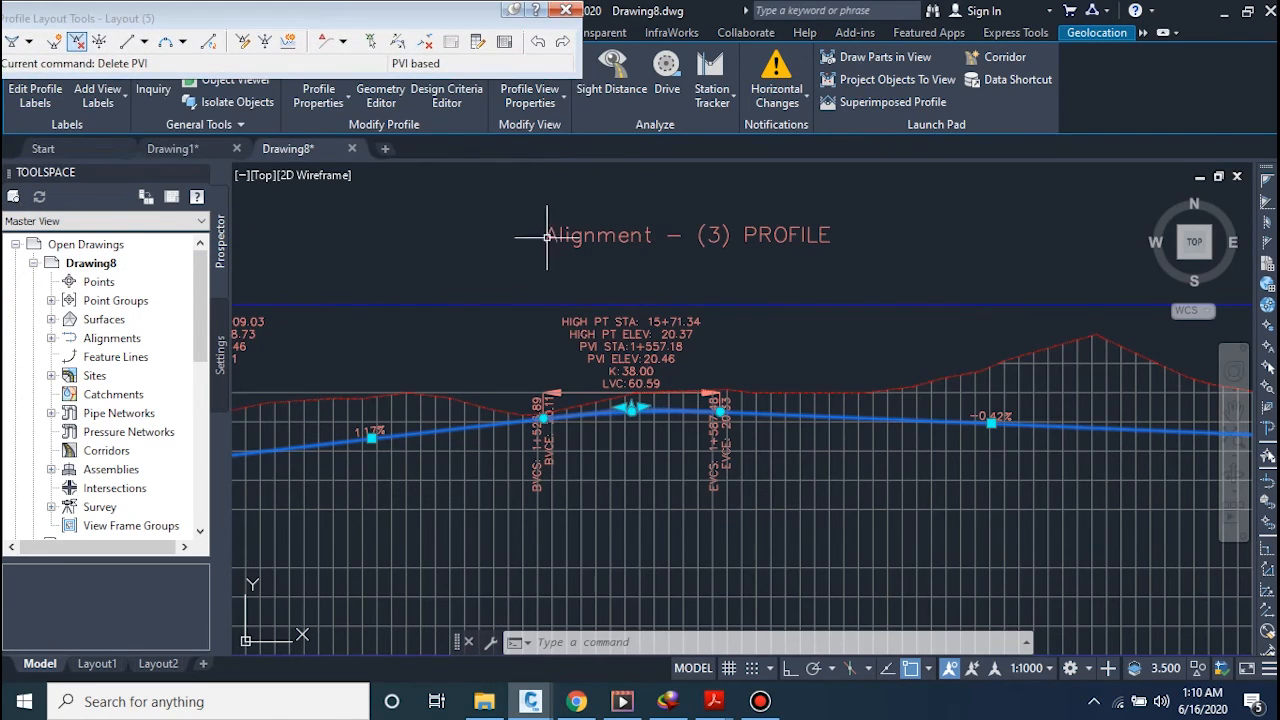
Deselect the profile and examine the crest curve at PVI station 0+403.30 and the full profile view for remaining criteria warnings
scroll(771, 470, "down", 3)
scroll(771, 474, "down", 4)
middle_click_drag(748, 485, 922, 465)
middle_click_drag(400, 491, 629, 459)
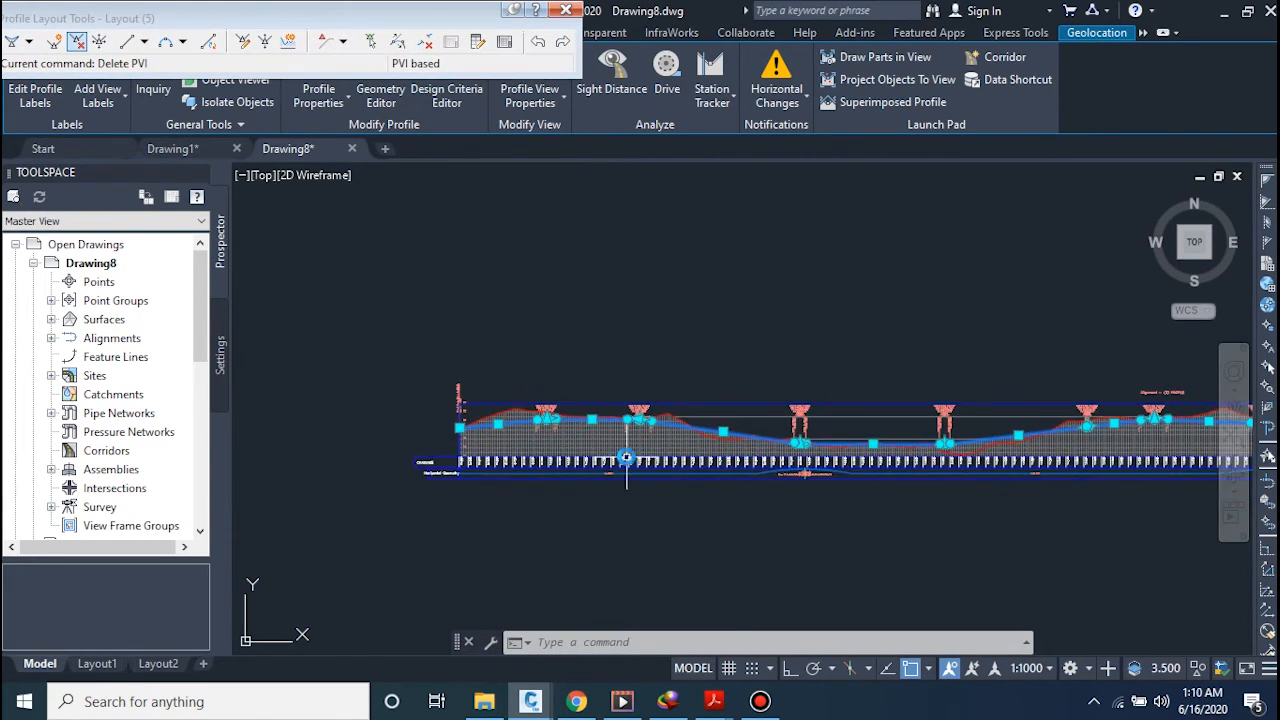
scroll(632, 410, "up", 4)
scroll(632, 410, "up", 2)
scroll(800, 357, "up", 4)
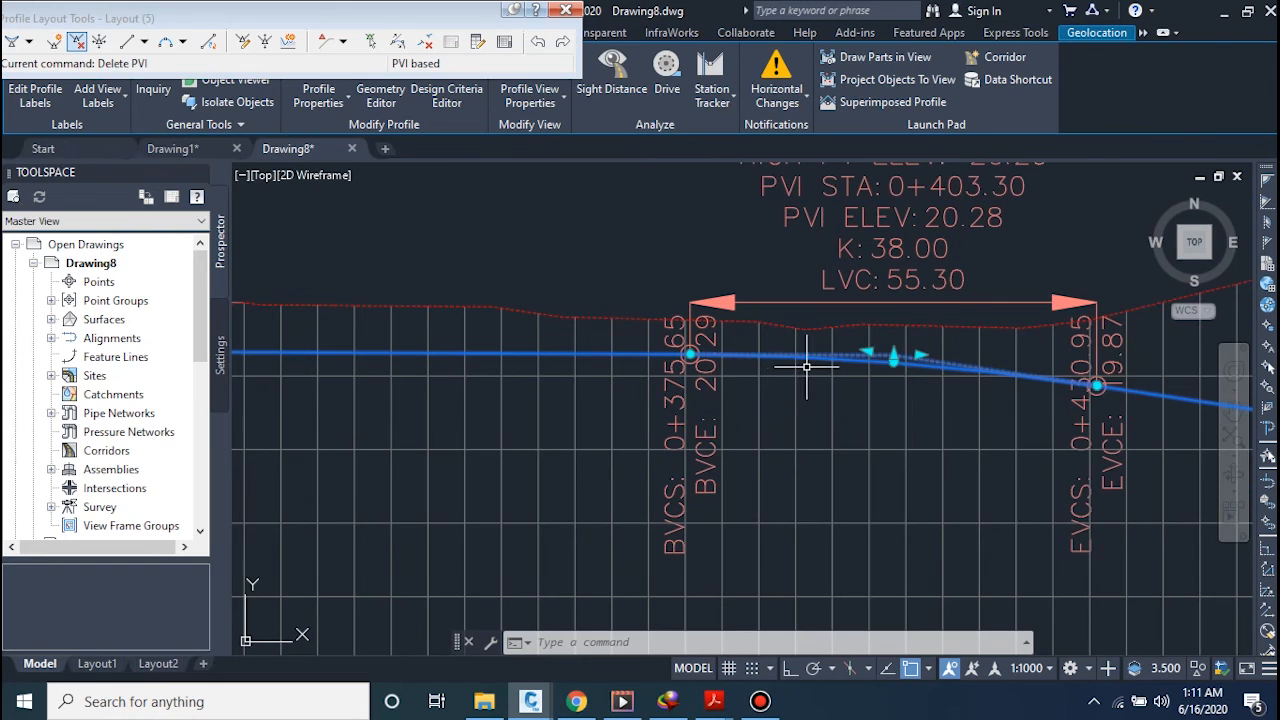
key("Escape")
scroll(834, 377, "down", 5)
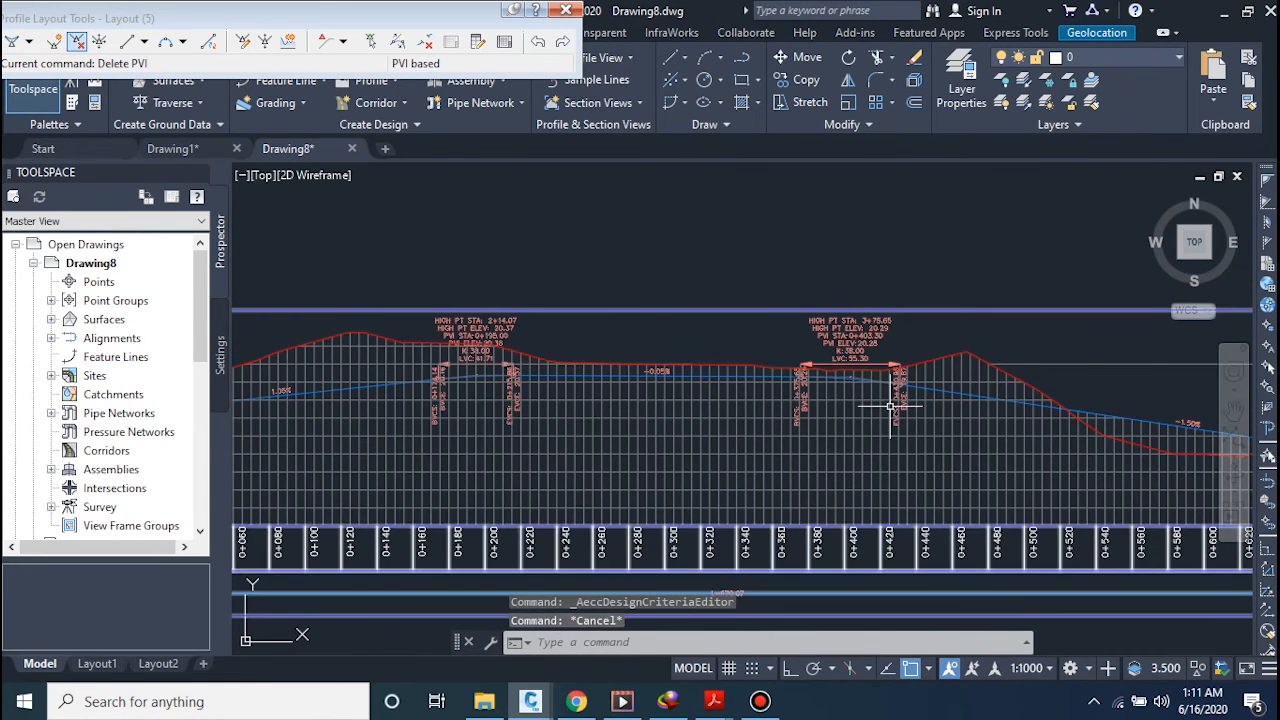
scroll(853, 406, "up", 4)
scroll(690, 382, "up", 4)
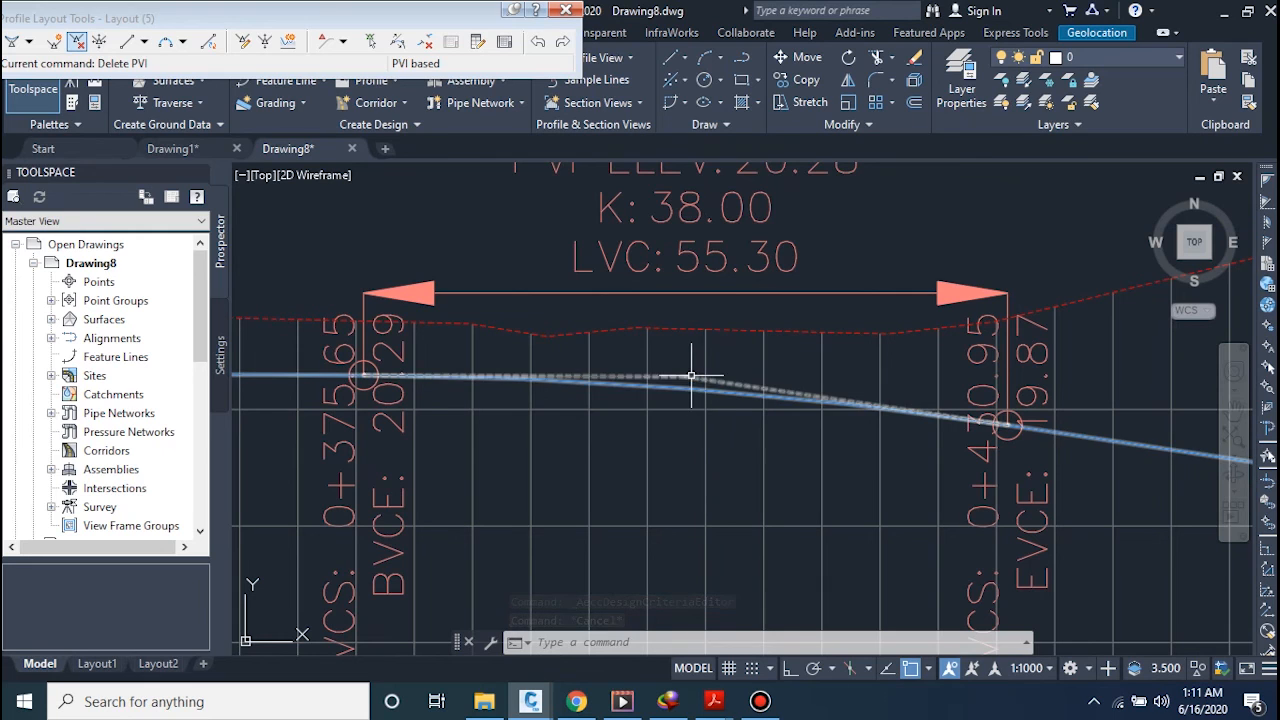
scroll(720, 457, "down", 5)
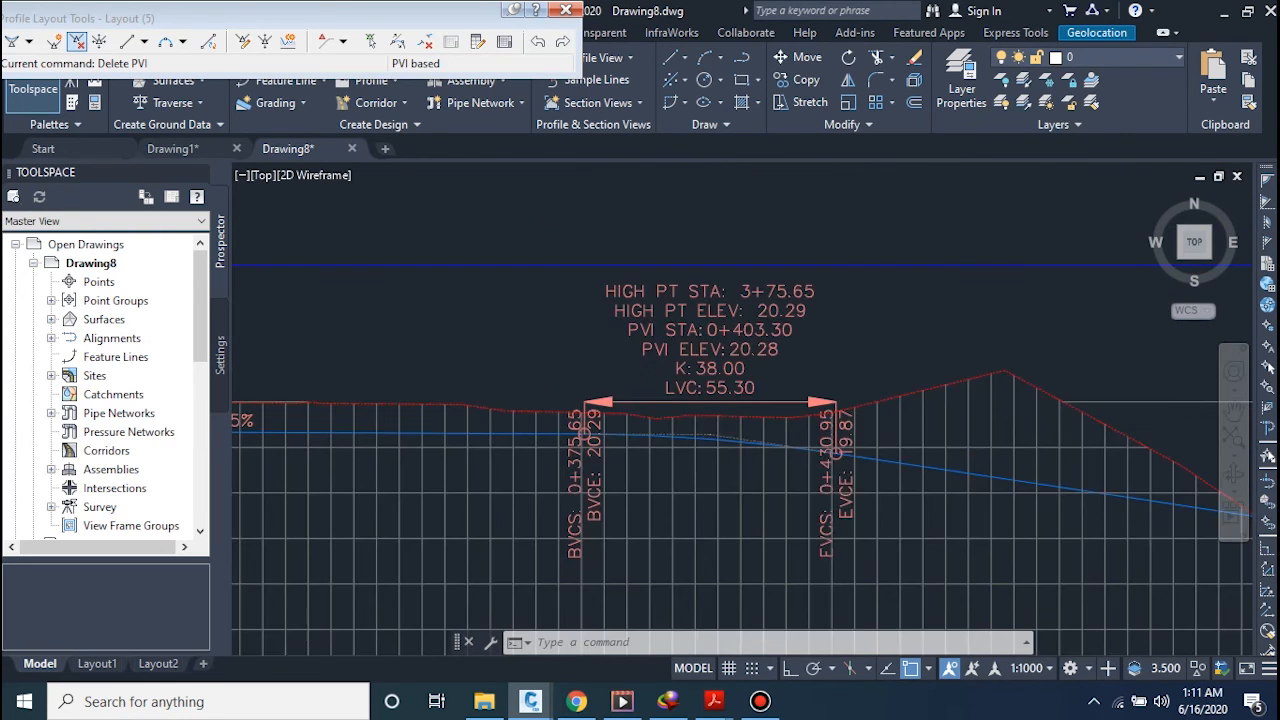
scroll(722, 467, "down", 4)
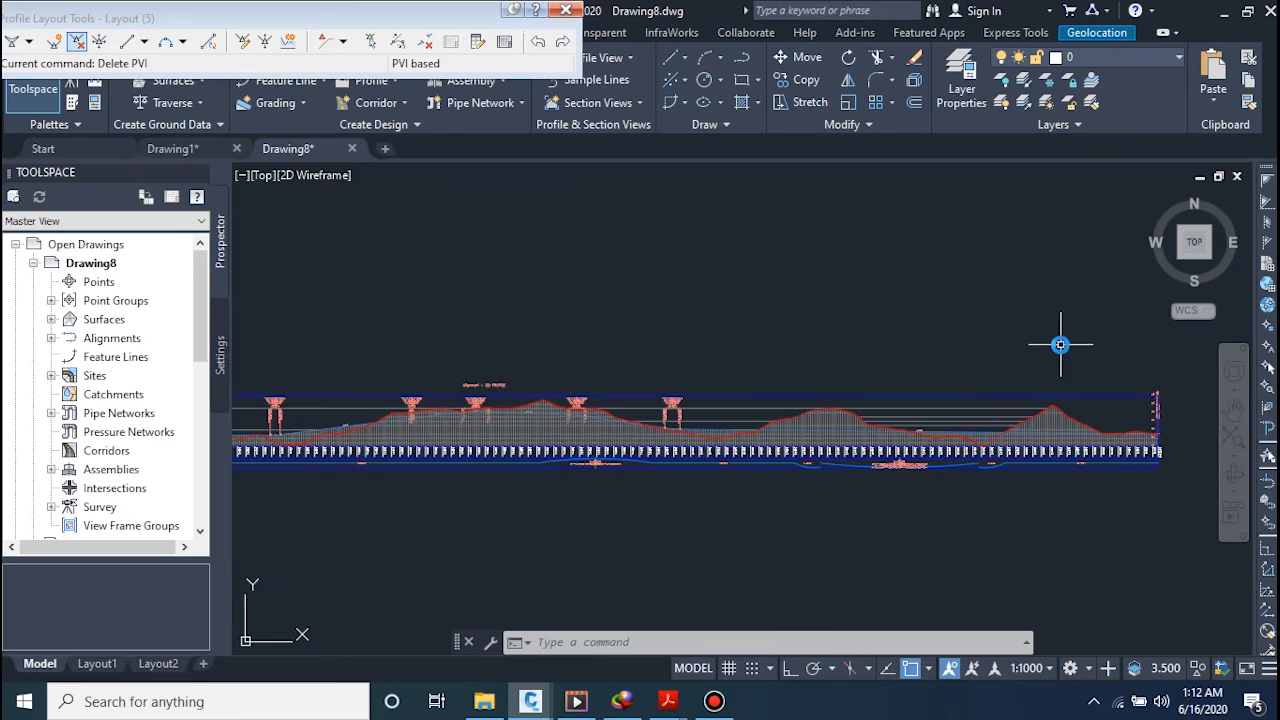
scroll(1060, 345, "down", 2)
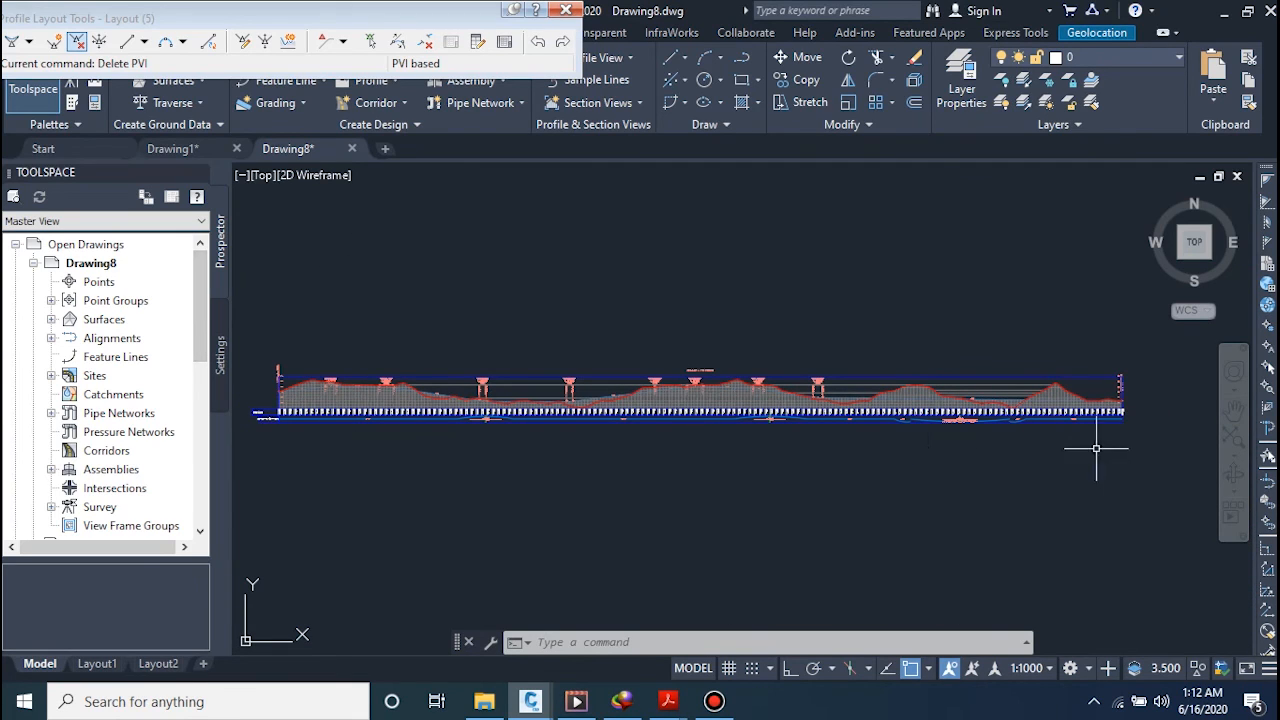